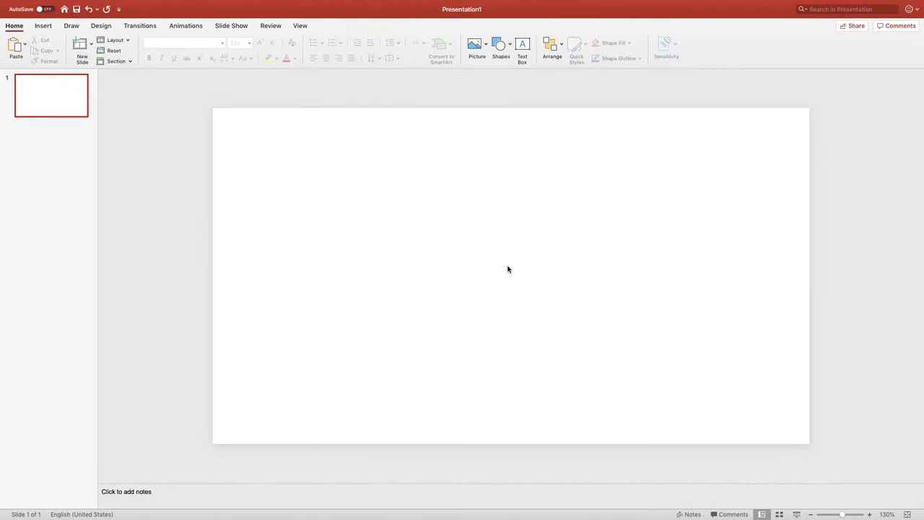
# Right-click the empty slide in Presentation1 to bring up its context menu.
pyautogui.rightClick(507, 268)
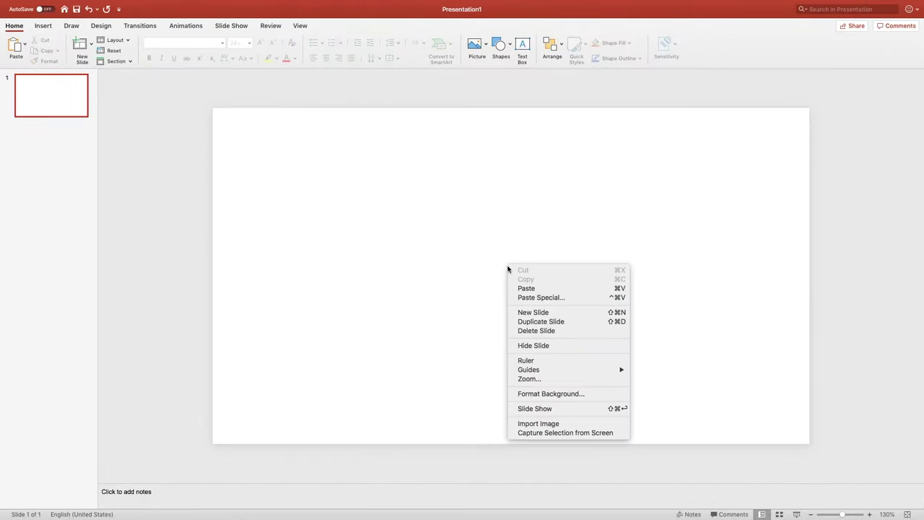
# Give the background a gradient fill, removing the 74% and 83% stops and making the end stop darker grey.
pyautogui.click(538, 394)
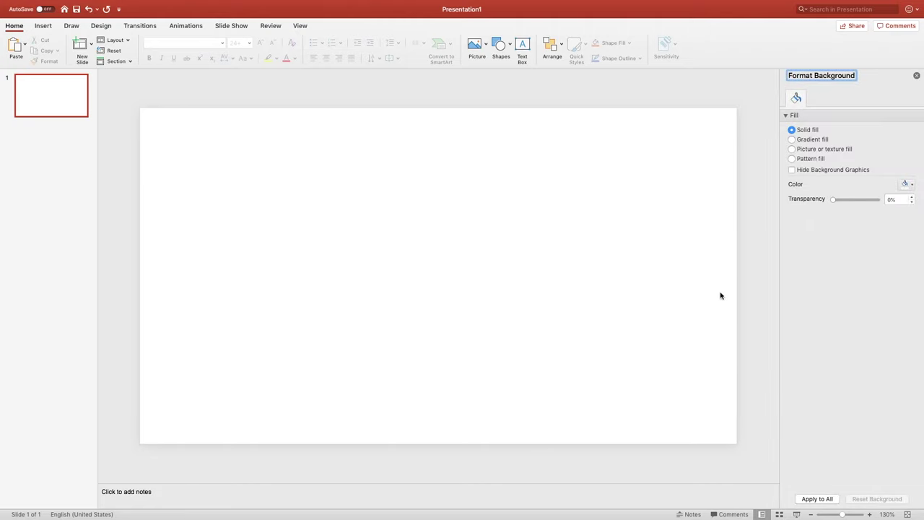
pyautogui.click(807, 140)
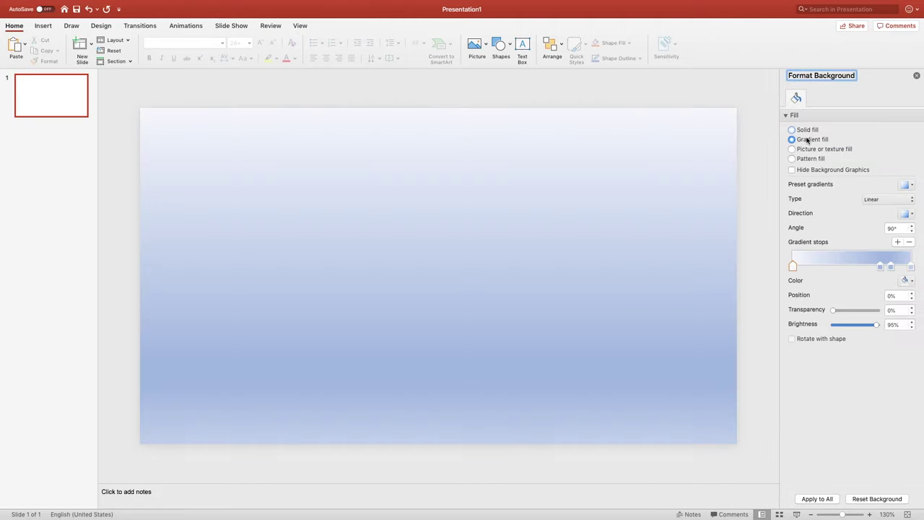
pyautogui.click(880, 267)
pyautogui.click(908, 243)
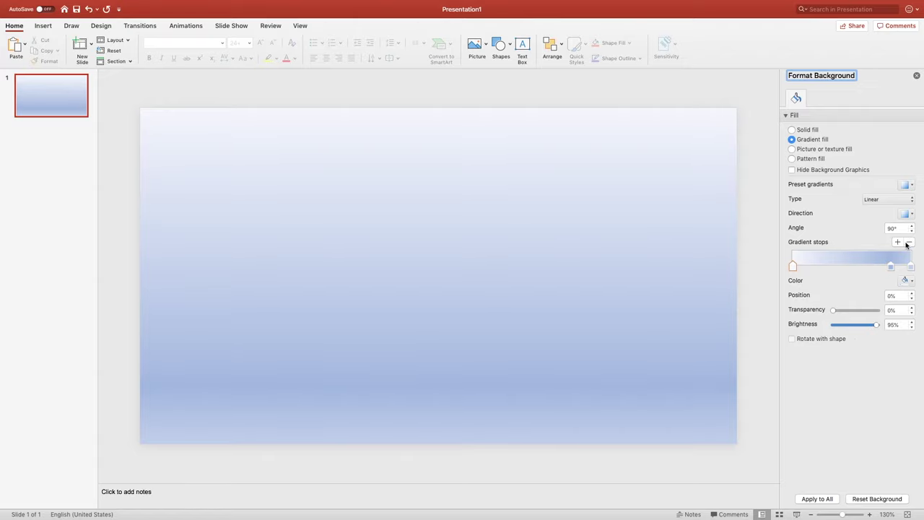
pyautogui.click(910, 243)
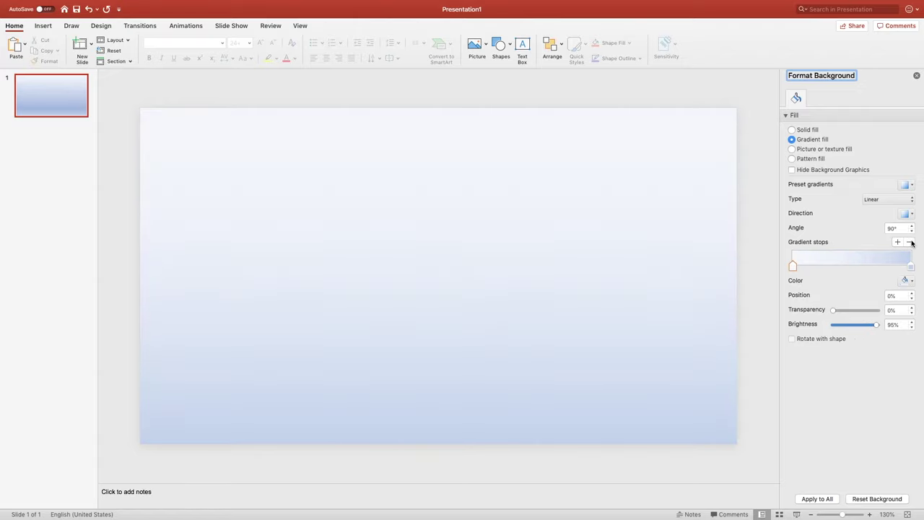
pyautogui.click(911, 266)
pyautogui.click(907, 280)
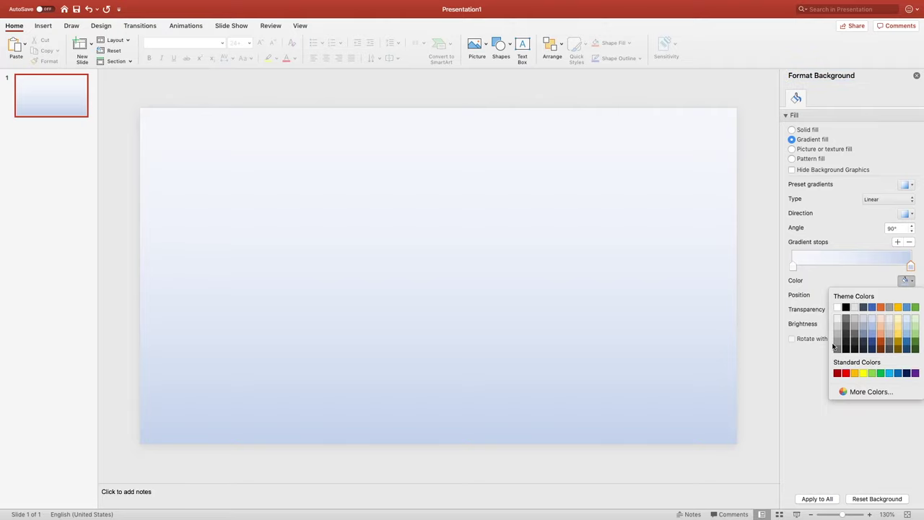
pyautogui.click(837, 343)
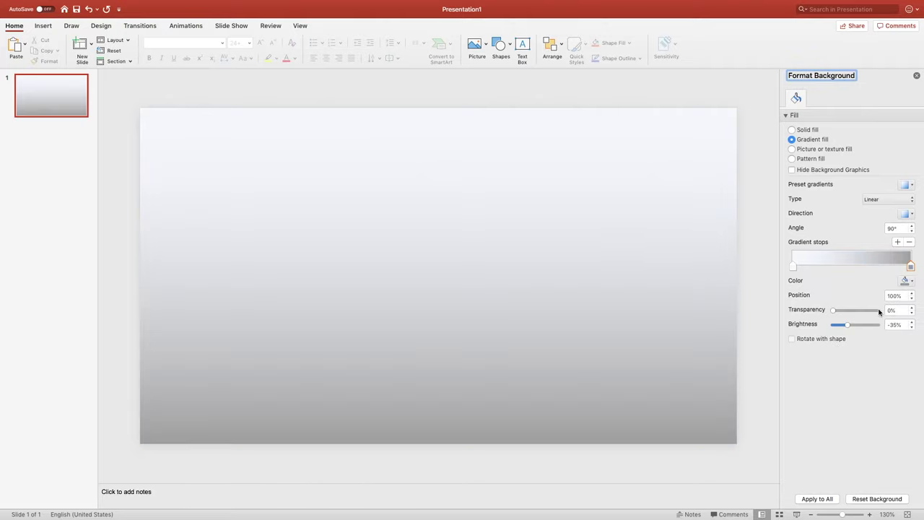
# Make the gradient Radial from the bottom-left corner and drag the aerial city photo onto the slide.
pyautogui.click(890, 200)
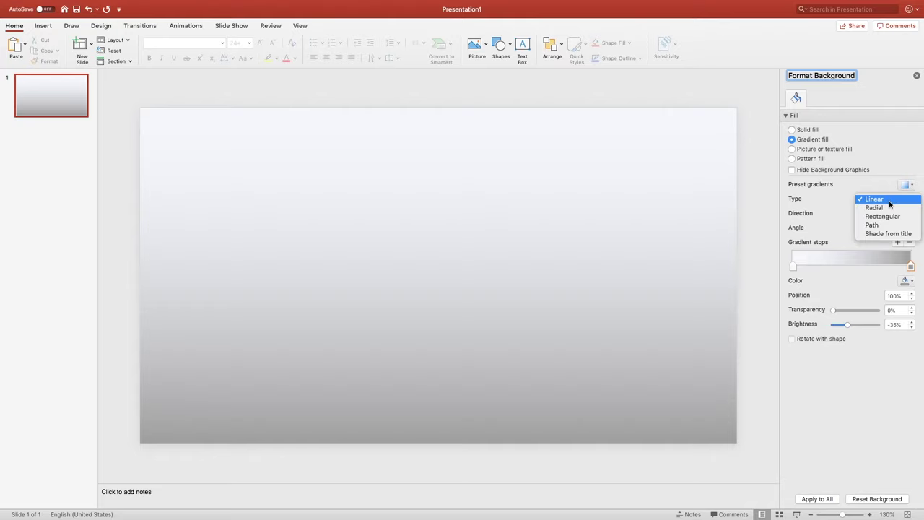
pyautogui.click(889, 208)
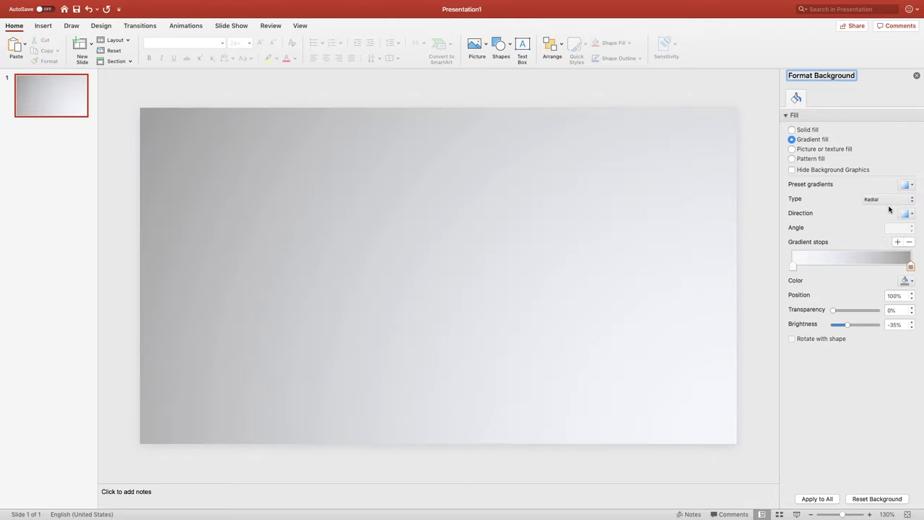
pyautogui.click(909, 214)
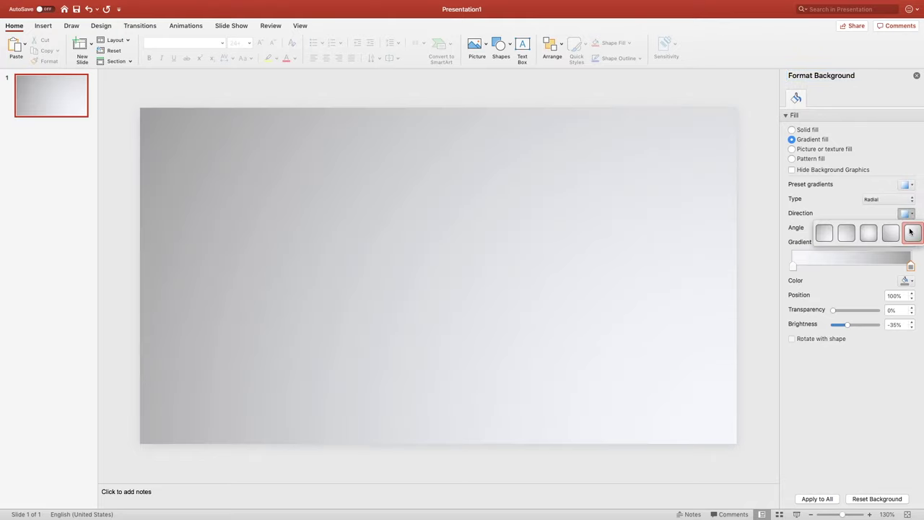
pyautogui.click(844, 237)
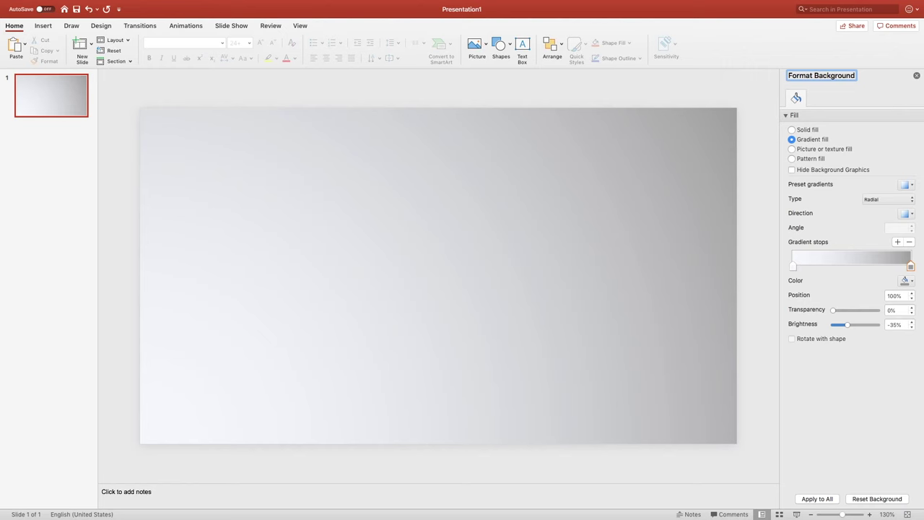
pyautogui.moveTo(790, 181); pyautogui.dragTo(513, 246)
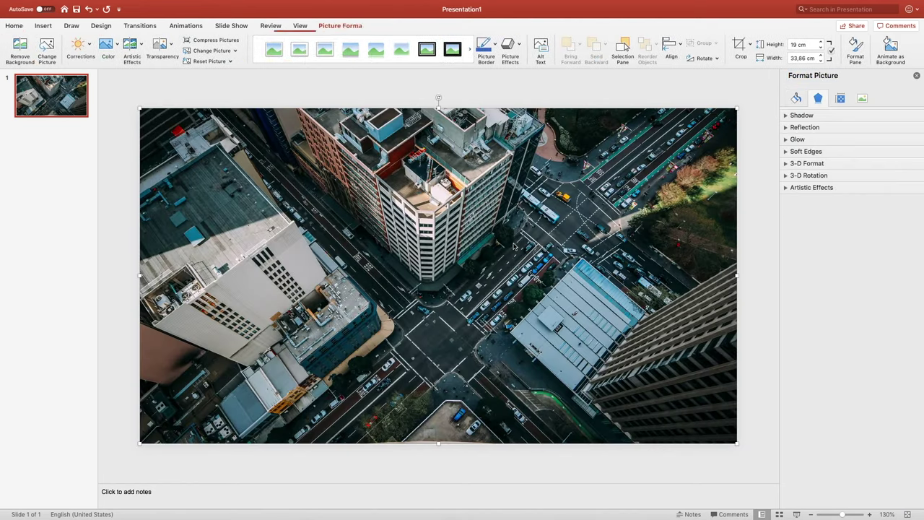
# Crop the city photo to a strip across the slide's top and close Design Ideas.
pyautogui.click(737, 47)
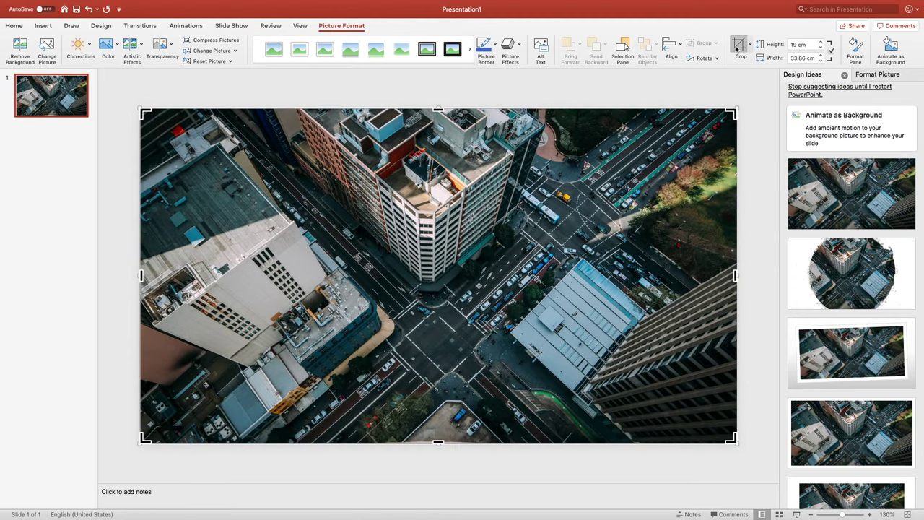
pyautogui.moveTo(437, 440); pyautogui.dragTo(455, 226)
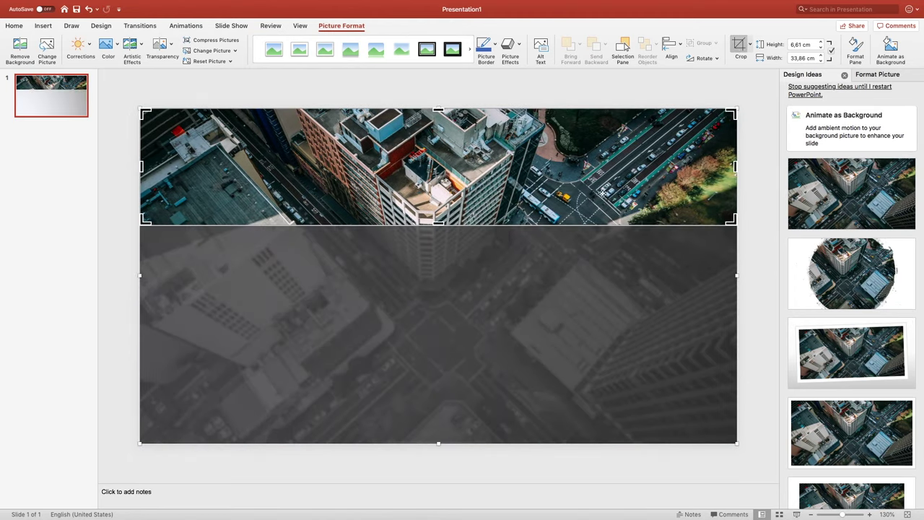
pyautogui.click(744, 158)
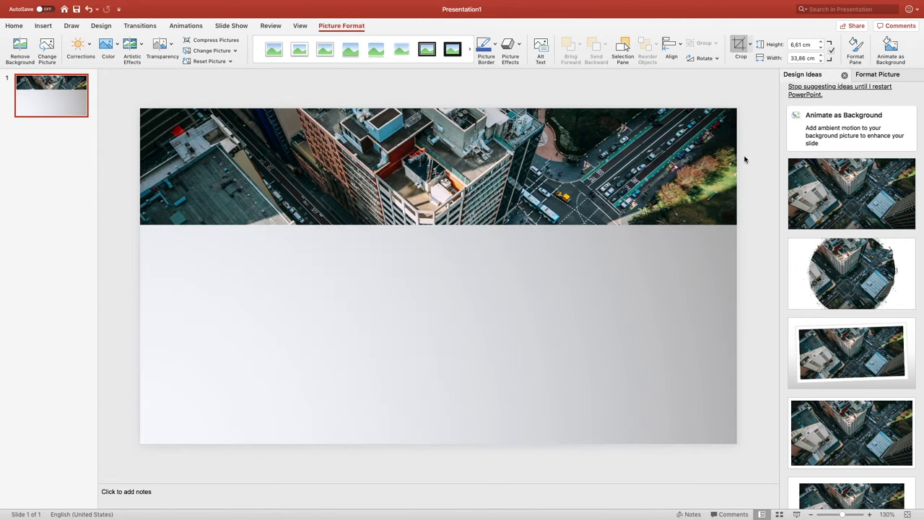
pyautogui.click(844, 76)
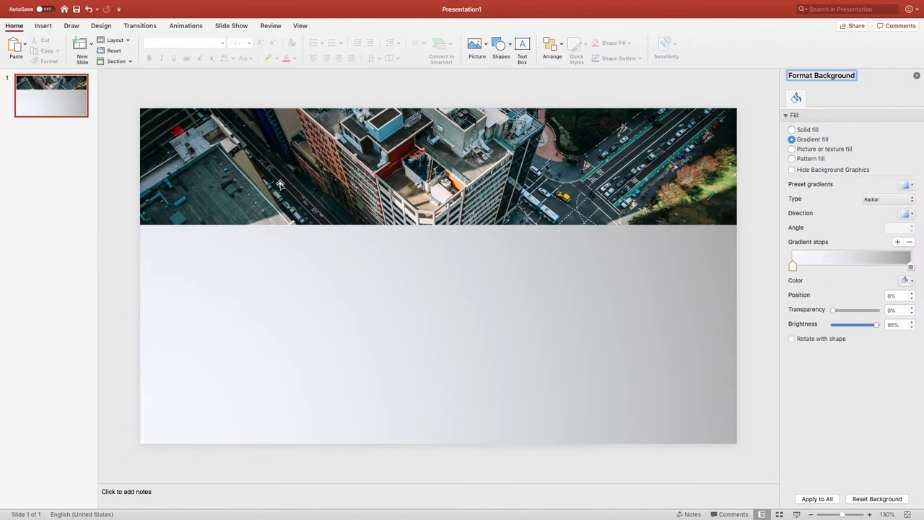
pyautogui.click(43, 26)
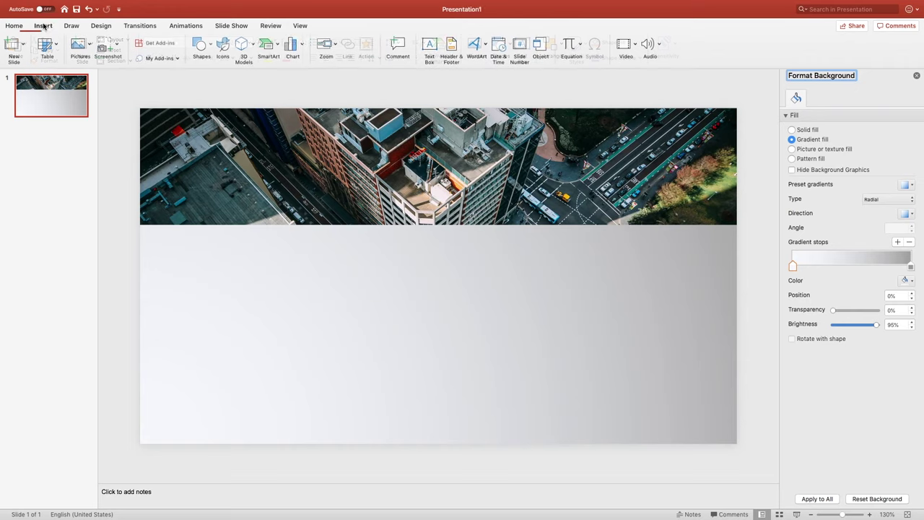
# Draw a rectangle covering the photo banner.
pyautogui.click(206, 49)
pyautogui.click(206, 50)
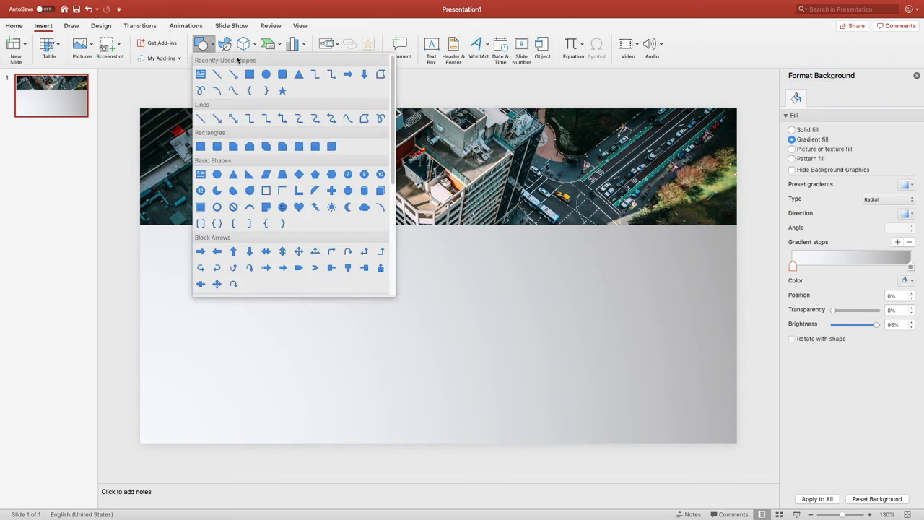
pyautogui.click(249, 74)
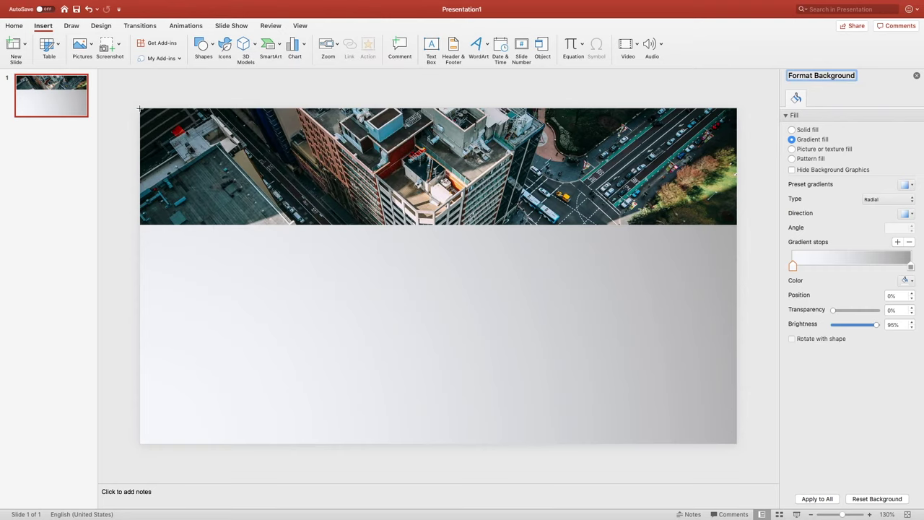
pyautogui.moveTo(140, 107); pyautogui.dragTo(736, 225)
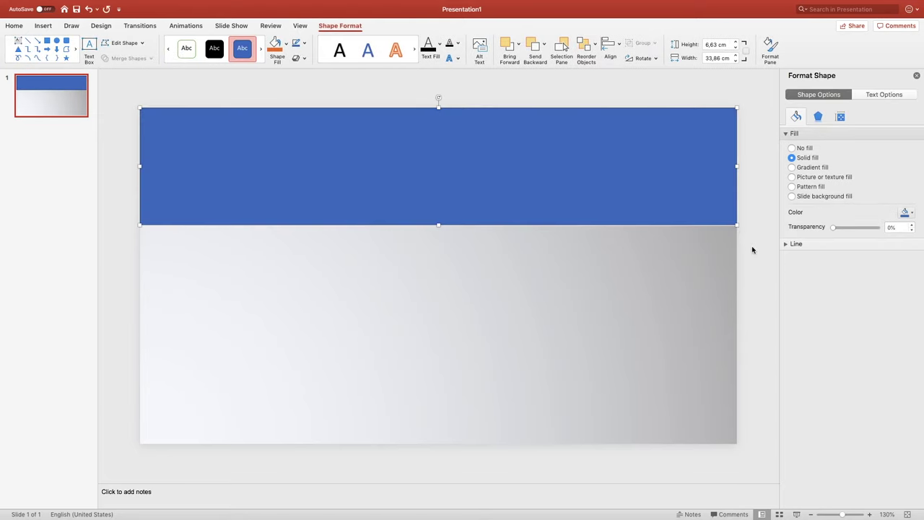
# Give the rectangle no outline and standard blue fill at 65% transparency, then select it with the photo.
pyautogui.click(785, 246)
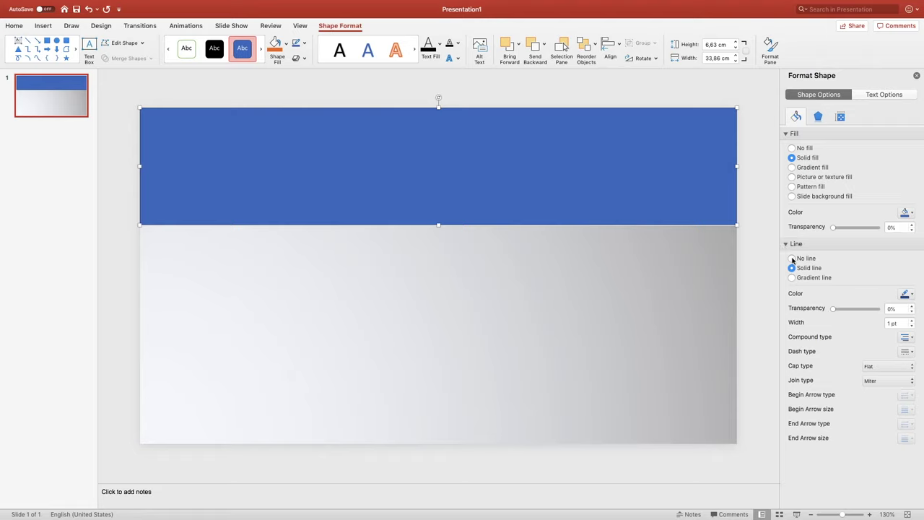
pyautogui.click(792, 259)
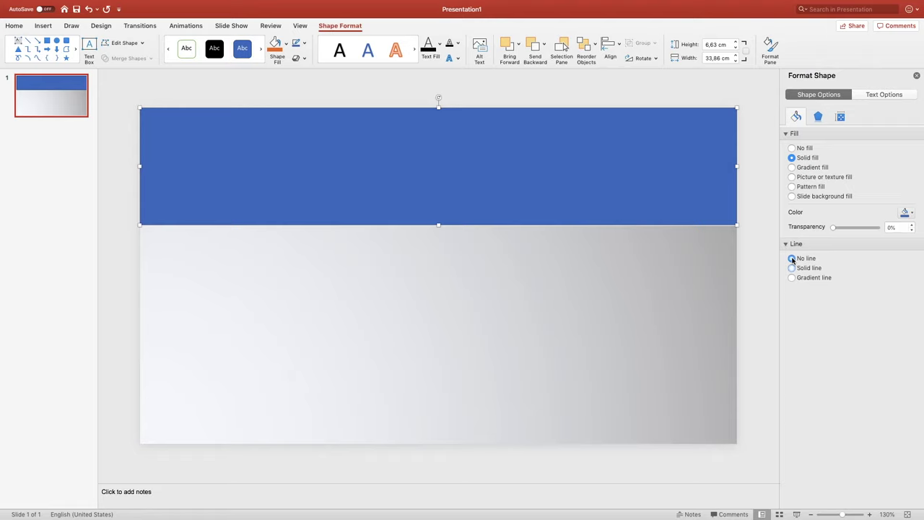
pyautogui.click(908, 212)
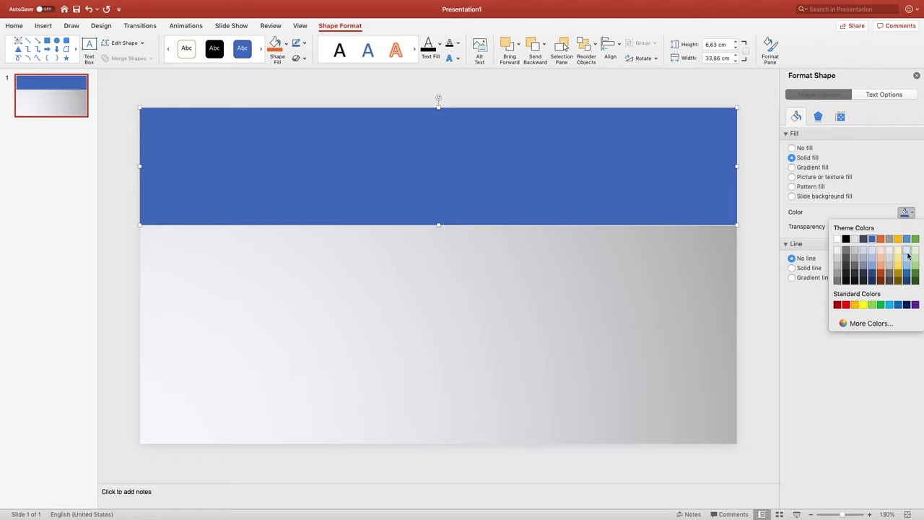
pyautogui.click(898, 305)
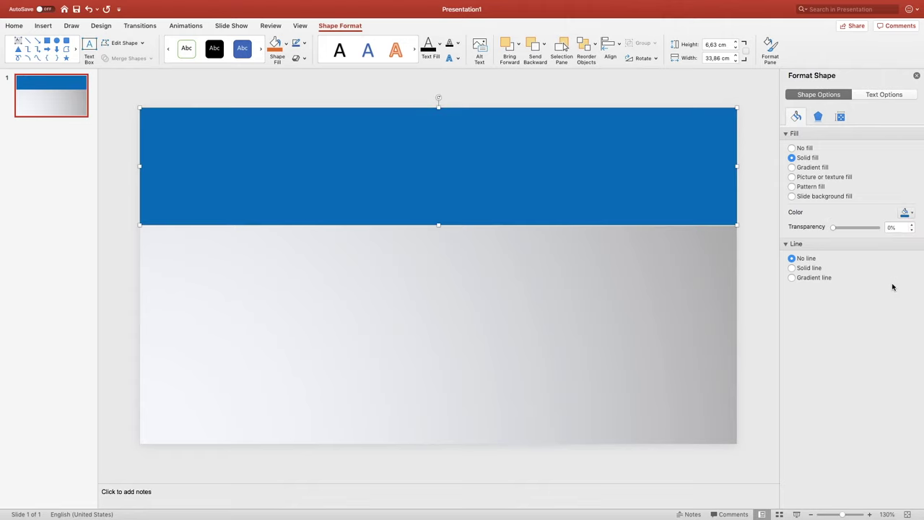
pyautogui.doubleClick(900, 225)
pyautogui.write('65')
pyautogui.press('Return')
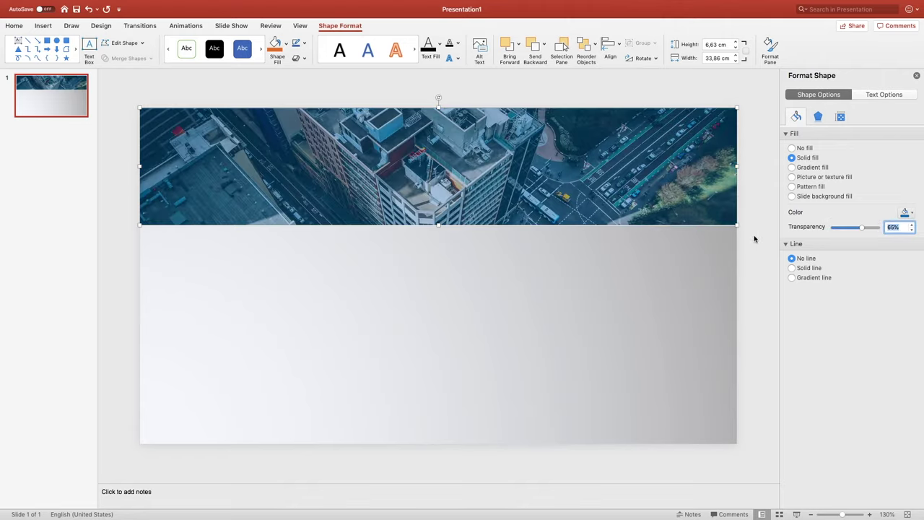
pyautogui.click(751, 241)
pyautogui.moveTo(748, 231); pyautogui.dragTo(117, 96)
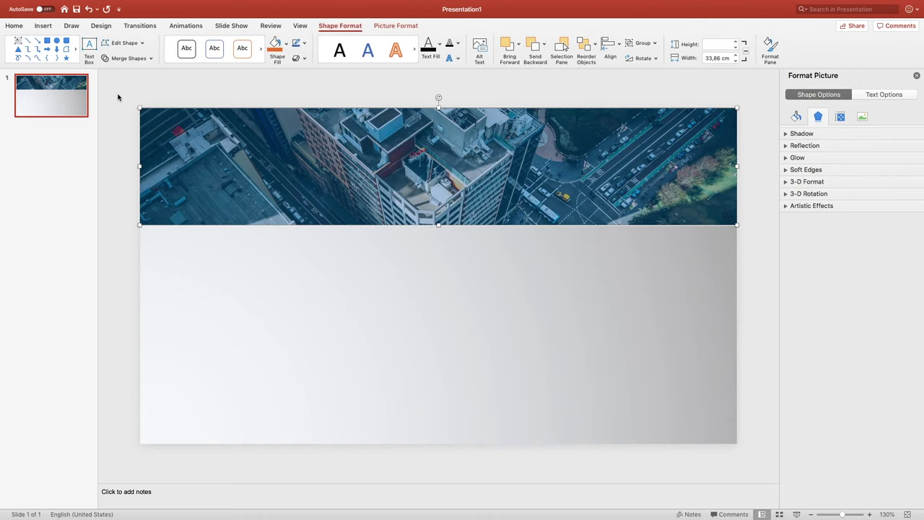
# Copy the blue-tinted banner and paste it back as a single TIFF picture.
pyautogui.rightClick(198, 154)
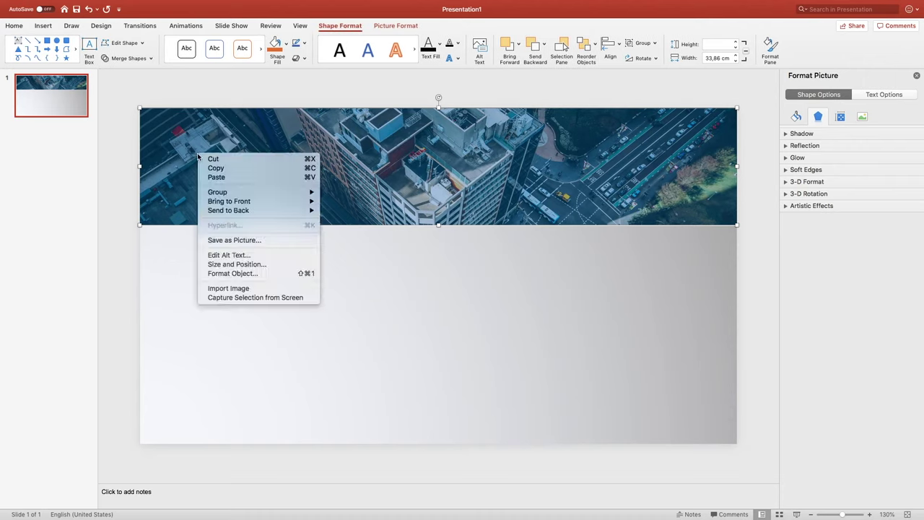
pyautogui.click(215, 168)
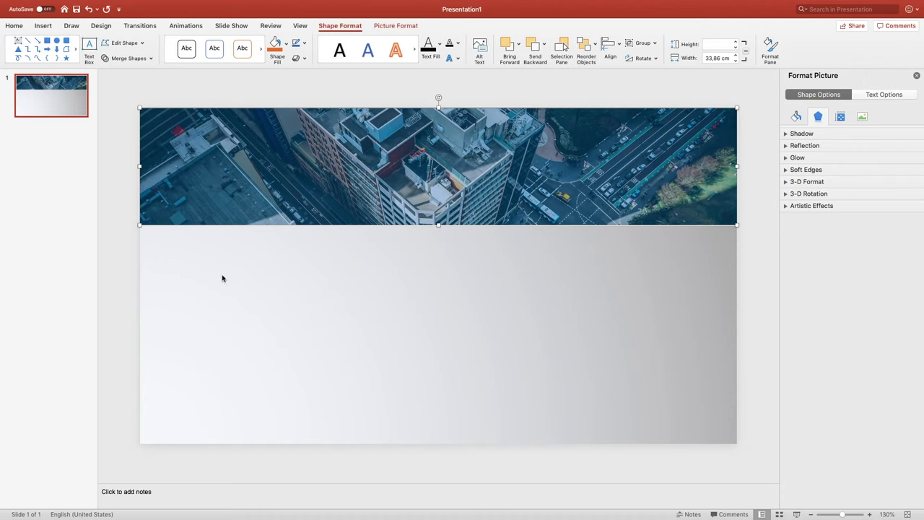
pyautogui.rightClick(225, 306)
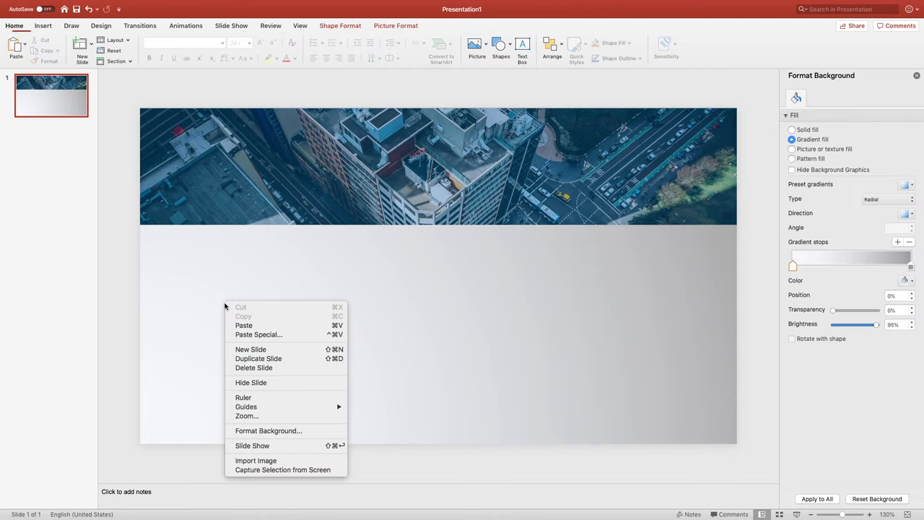
pyautogui.click(271, 334)
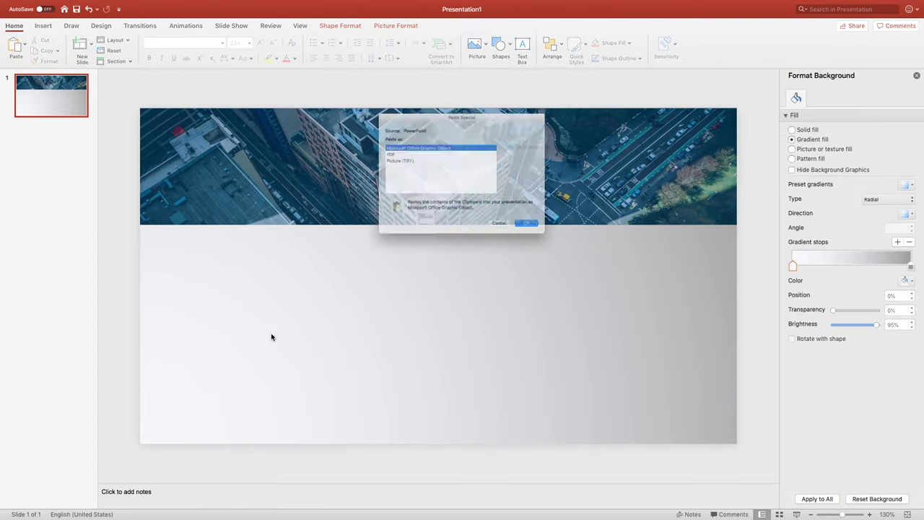
pyautogui.click(364, 156)
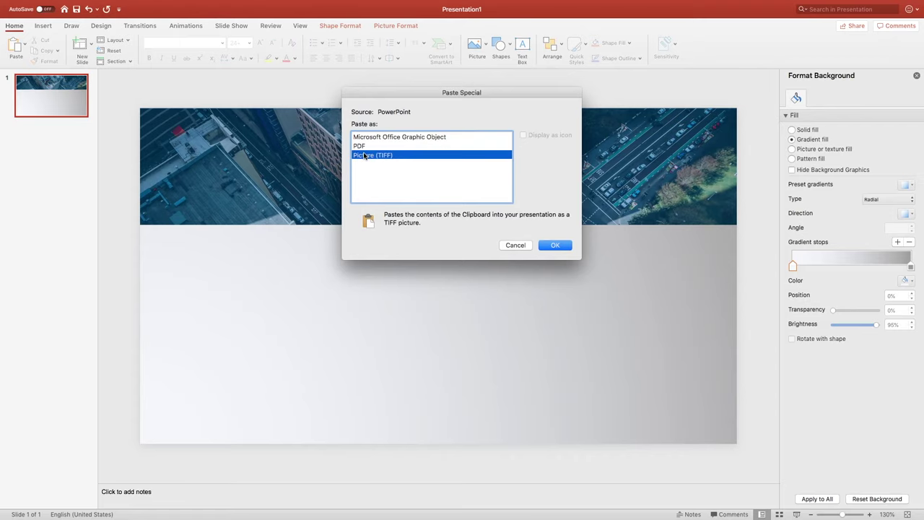
pyautogui.click(552, 247)
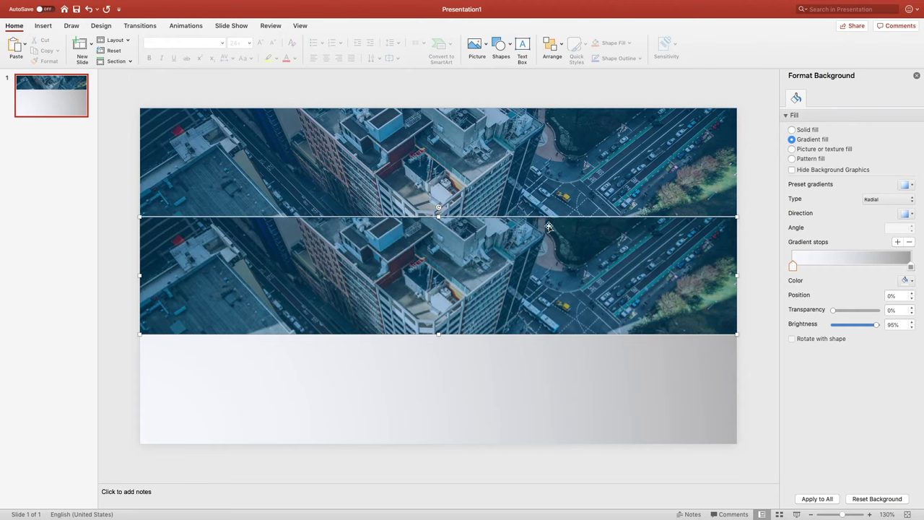
# Delete the original rectangle and photo, and move the pasted picture to the slide's top edge.
pyautogui.click(547, 179)
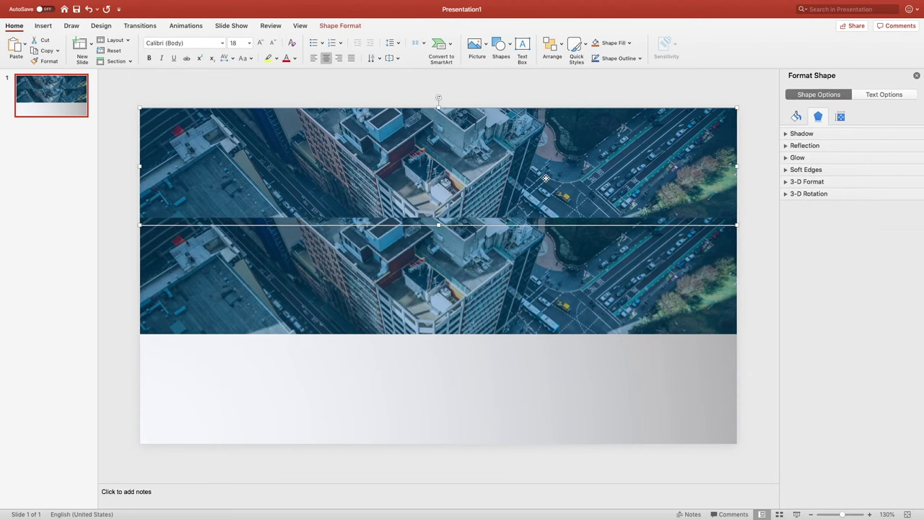
pyautogui.press('Delete')
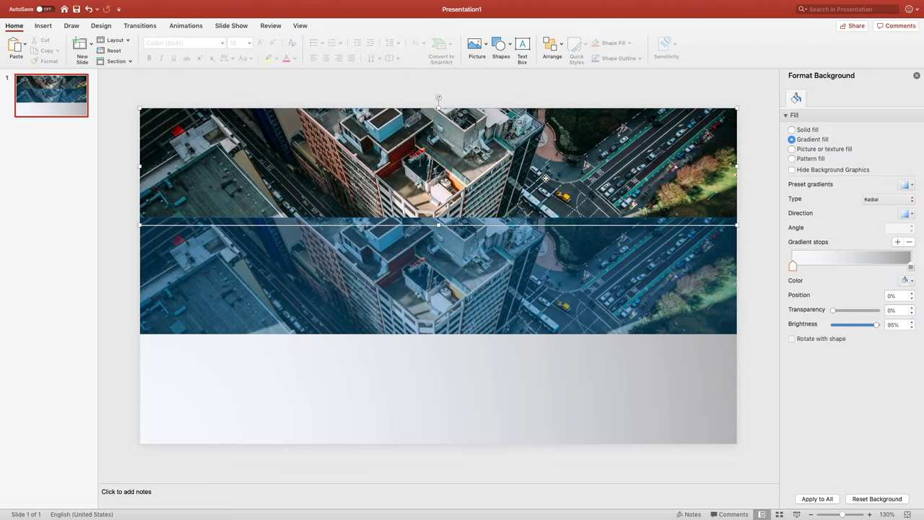
pyautogui.press('Delete')
pyautogui.click(507, 250)
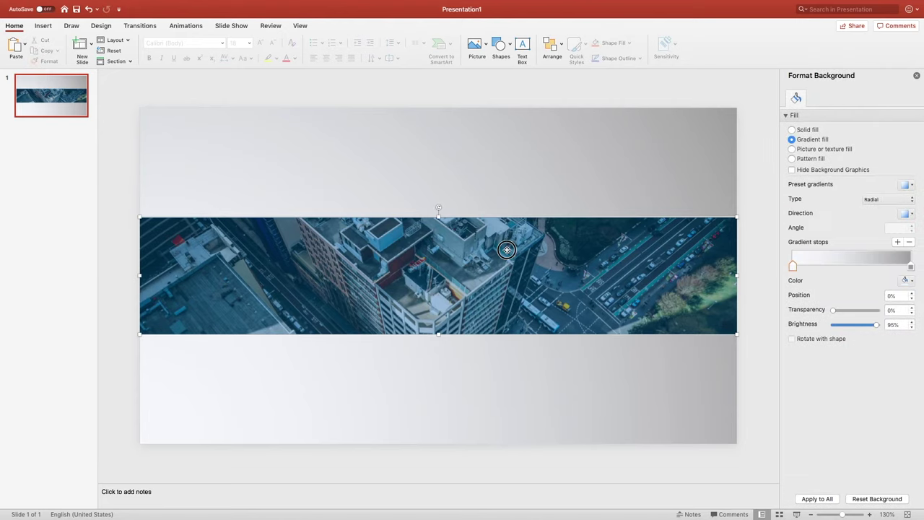
pyautogui.moveTo(507, 250); pyautogui.dragTo(510, 139)
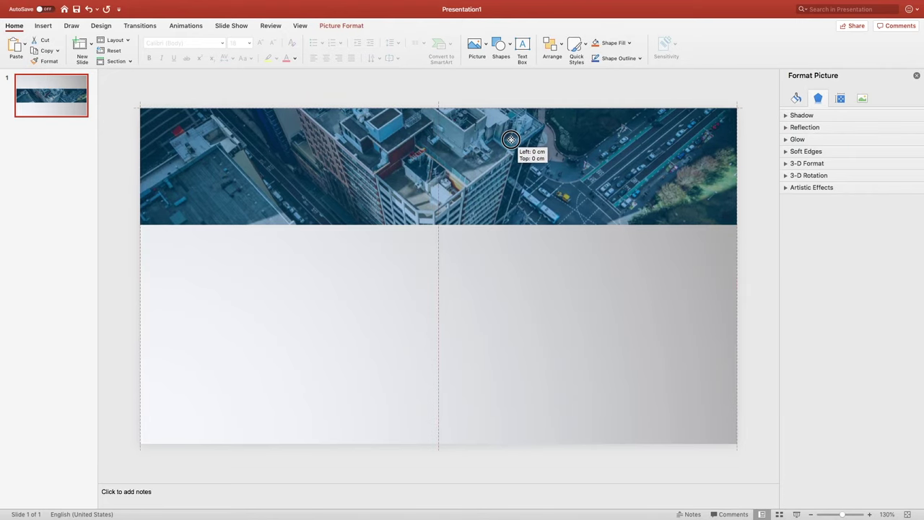
pyautogui.click(343, 96)
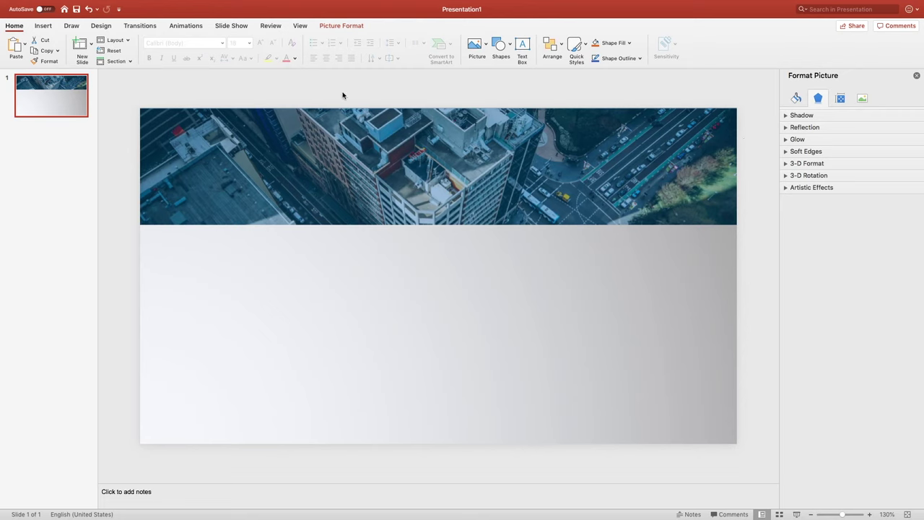
# Draw a wide rectangle over the lower image band, past both slide edges, at 56% transparency.
pyautogui.click(43, 26)
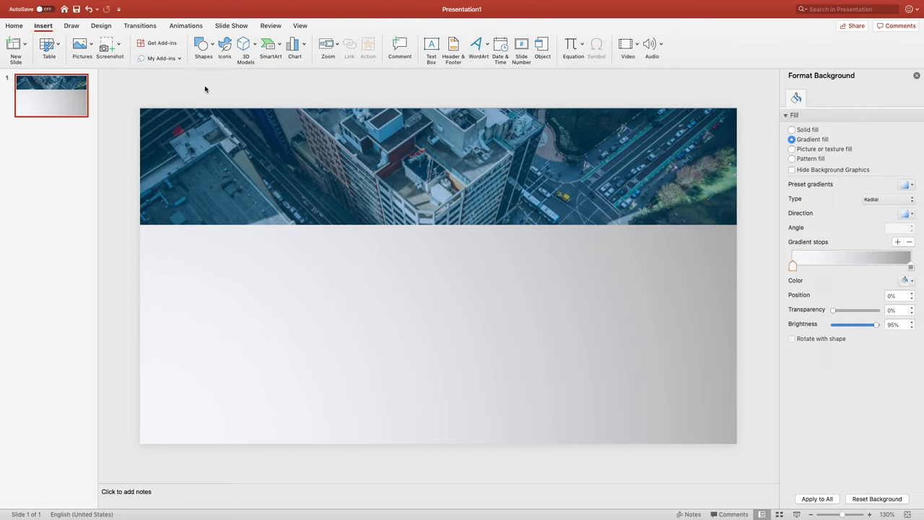
pyautogui.click(213, 44)
pyautogui.click(249, 74)
pyautogui.moveTo(113, 165); pyautogui.dragTo(760, 302)
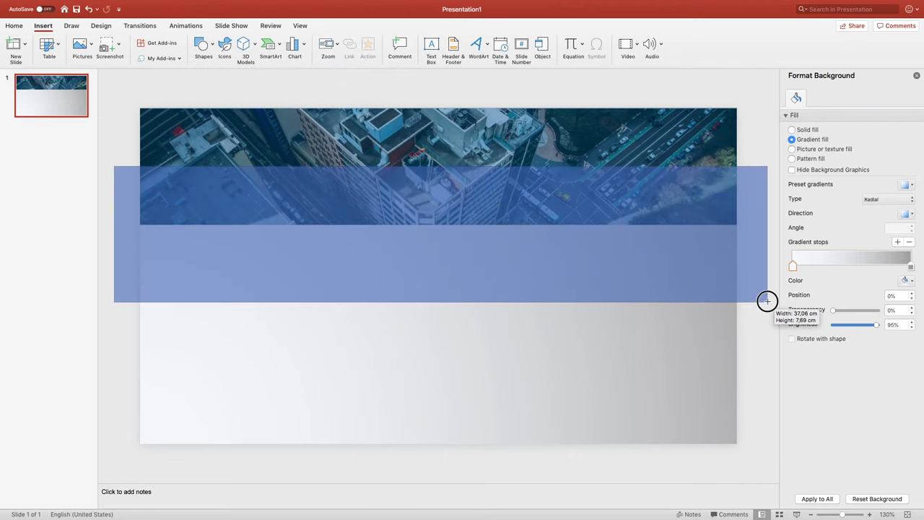
pyautogui.moveTo(759, 301); pyautogui.dragTo(767, 302)
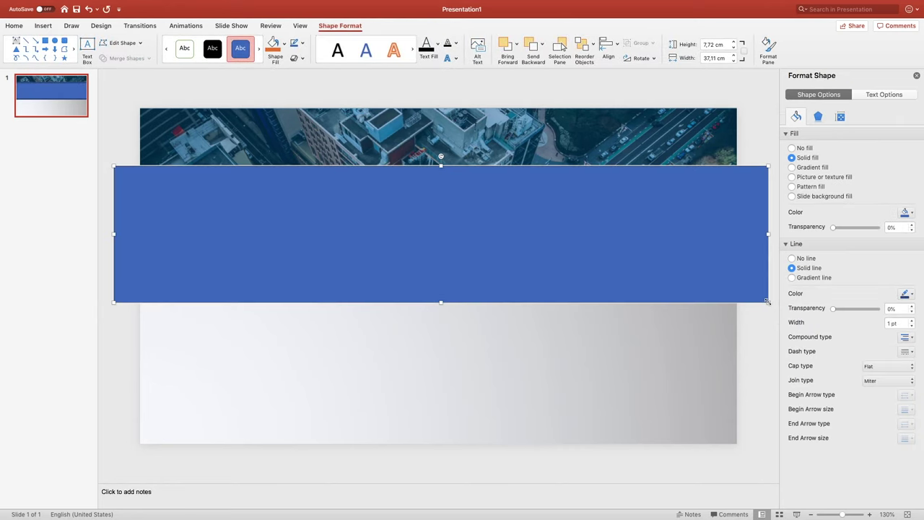
pyautogui.click(857, 228)
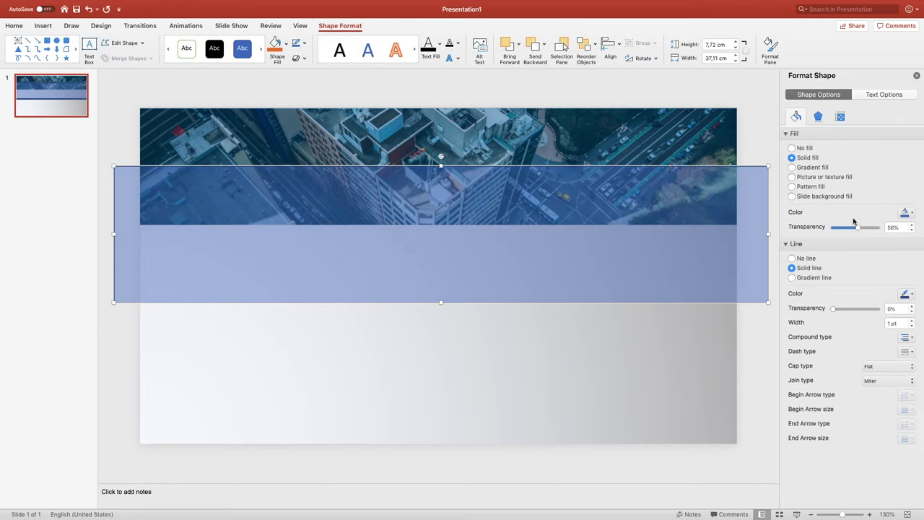
pyautogui.click(840, 116)
pyautogui.click(796, 133)
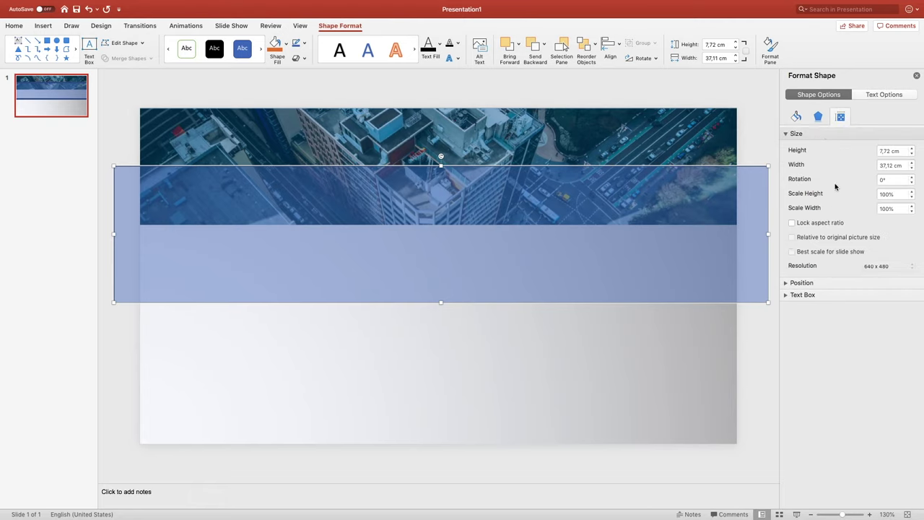
# Rotate the rectangle to -9° and nudge it slightly up and left.
pyautogui.click(911, 181)
pyautogui.click(911, 182)
pyautogui.click(911, 182)
pyautogui.click(911, 182)
pyautogui.click(911, 181)
pyautogui.click(910, 182)
pyautogui.click(911, 182)
pyautogui.click(911, 182)
pyautogui.click(911, 182)
pyautogui.moveTo(543, 192); pyautogui.dragTo(543, 190)
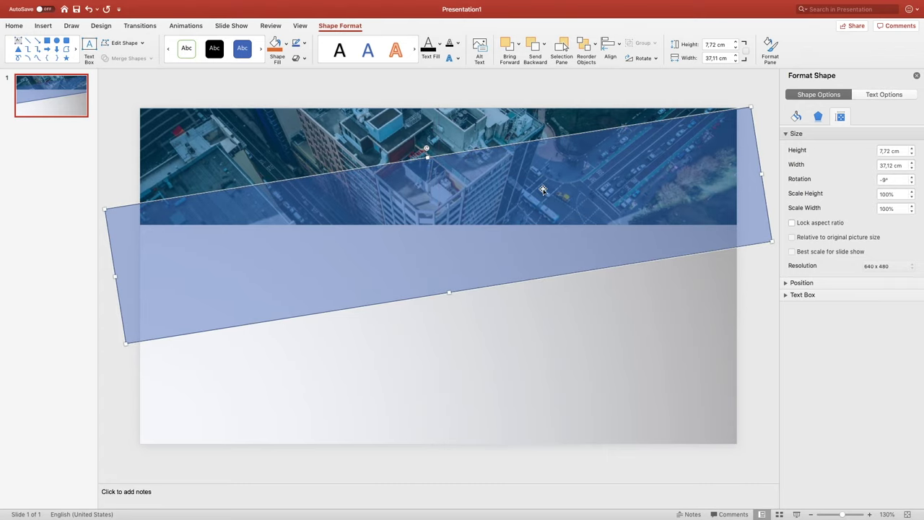
# Select the city image then the rectangle, and Subtract to slant the image's bottom edge.
pyautogui.click(367, 122)
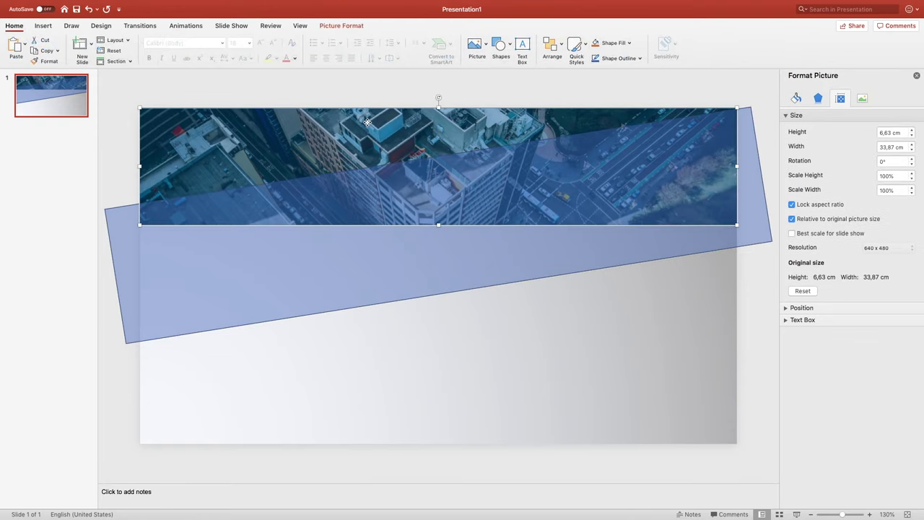
pyautogui.keyDown('shift'); pyautogui.click(324, 233); pyautogui.keyUp('shift')
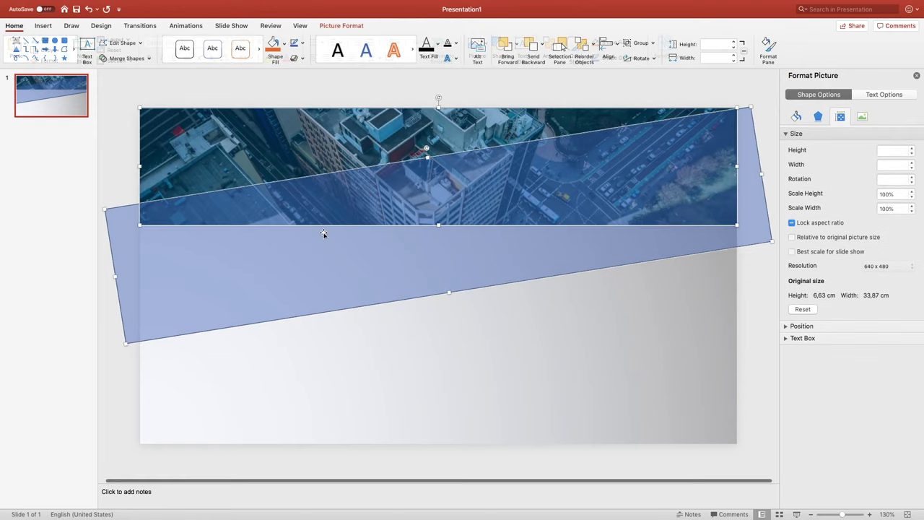
pyautogui.click(129, 58)
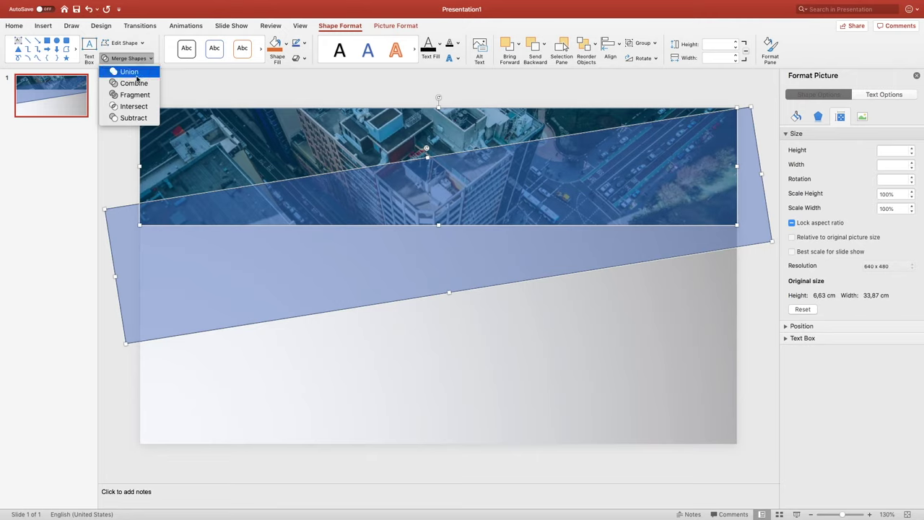
pyautogui.click(133, 119)
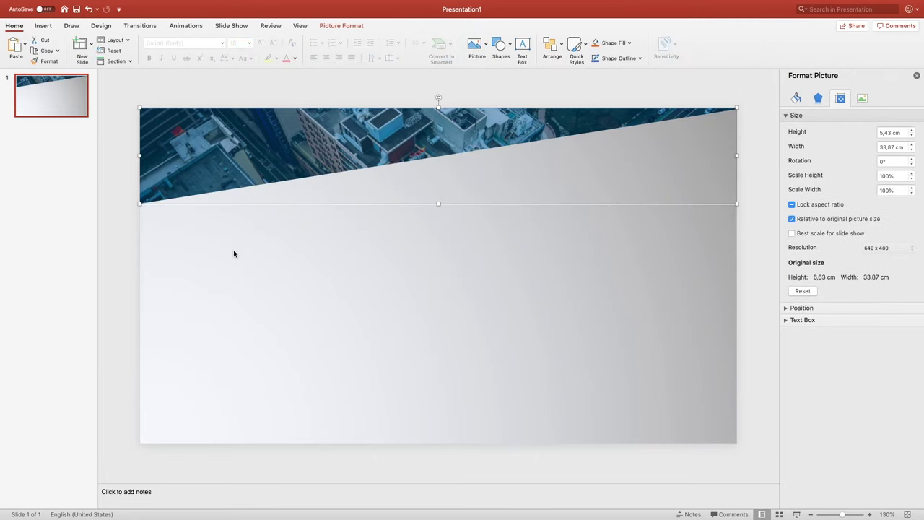
# Apply a shadow preset to the slanted image with 25% transparency and 10 pt blur.
pyautogui.click(337, 272)
pyautogui.click(356, 151)
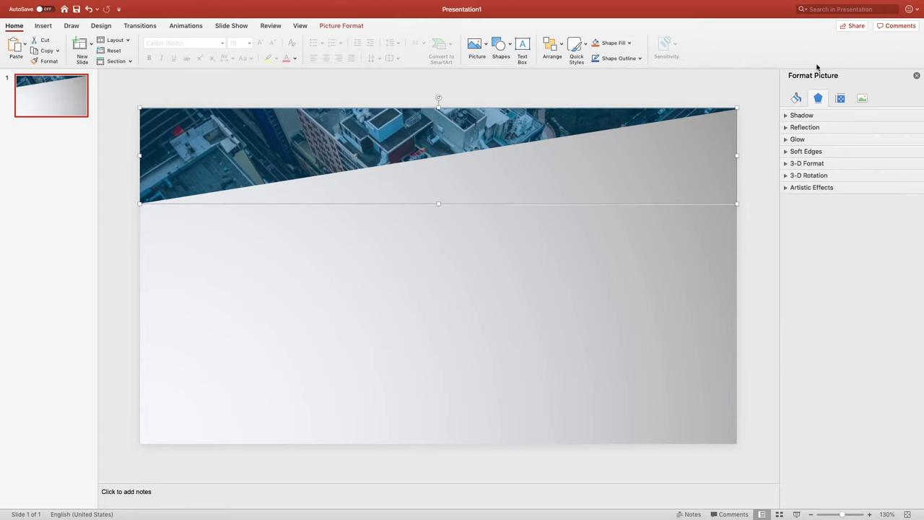
pyautogui.click(814, 116)
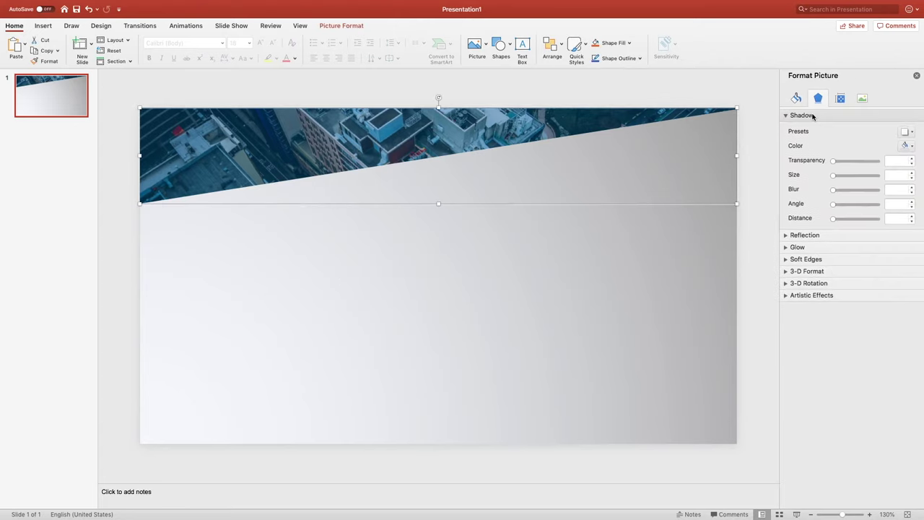
pyautogui.click(907, 132)
pyautogui.click(870, 211)
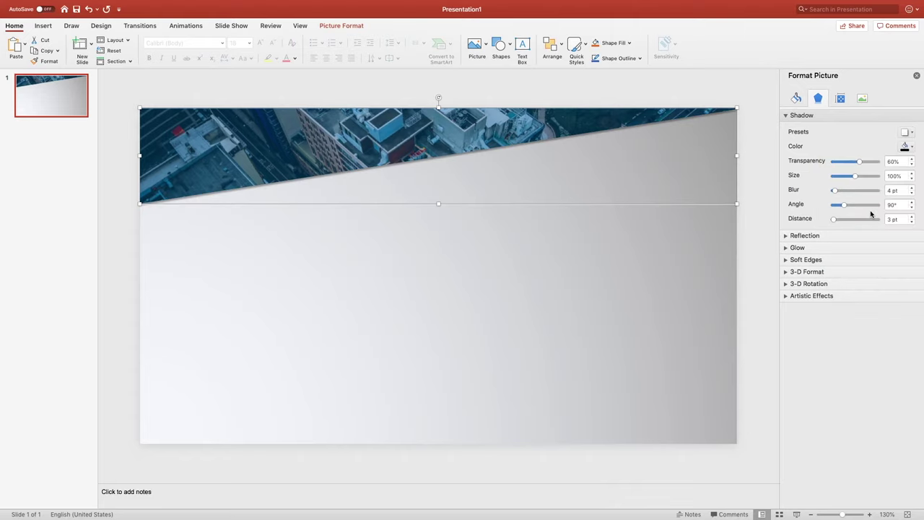
pyautogui.doubleClick(901, 160)
pyautogui.write('25')
pyautogui.press('Return')
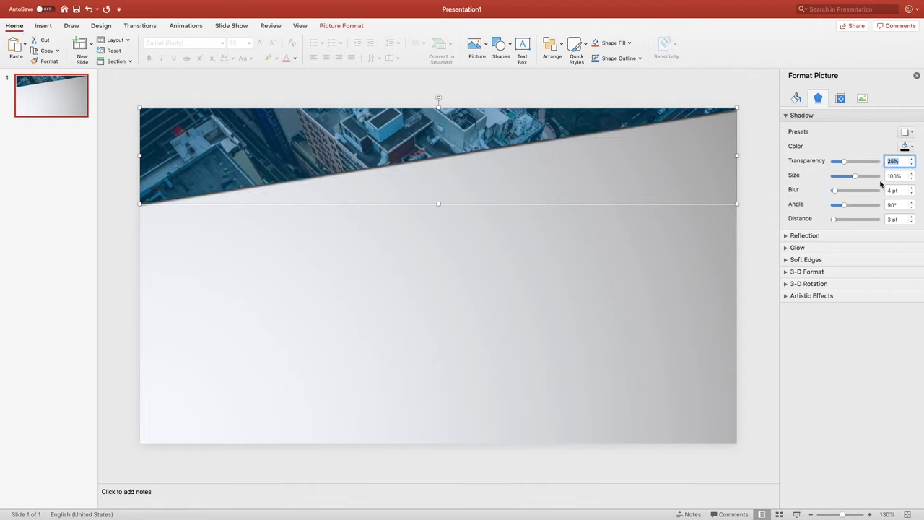
pyautogui.click(911, 188)
pyautogui.click(911, 188)
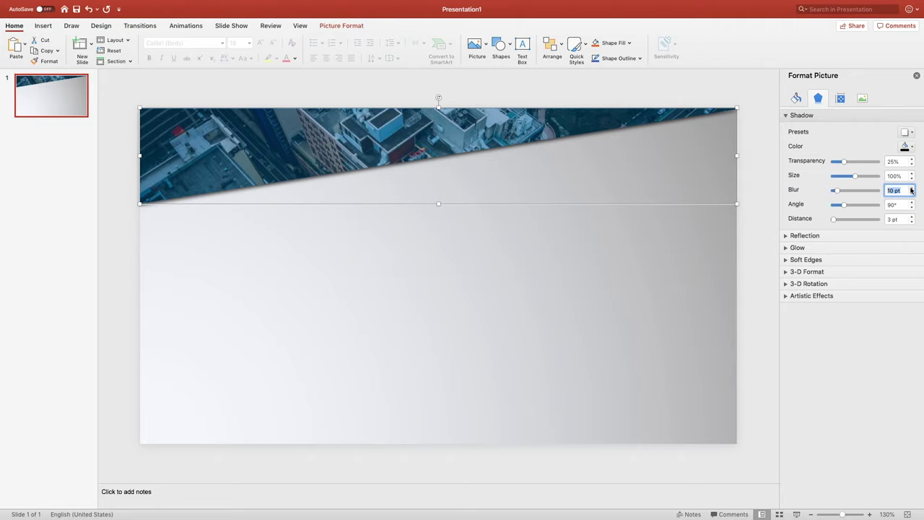
pyautogui.click(447, 266)
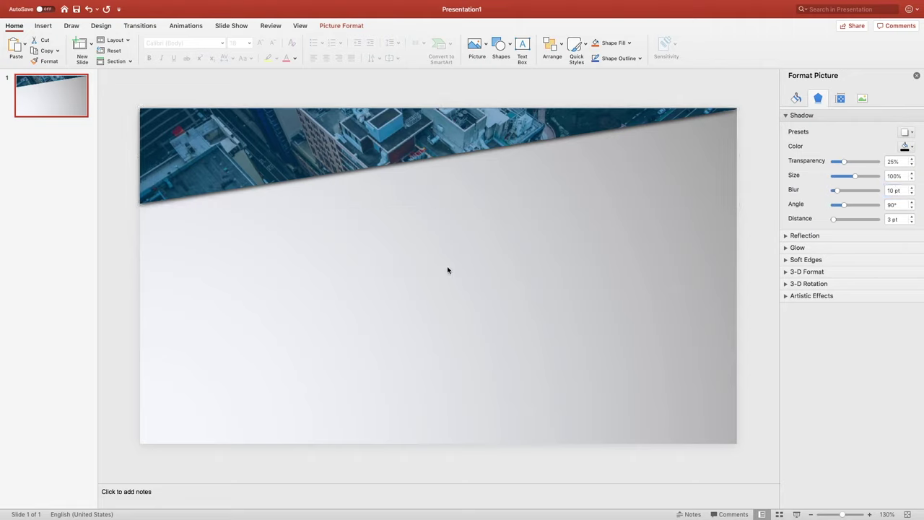
pyautogui.click(46, 27)
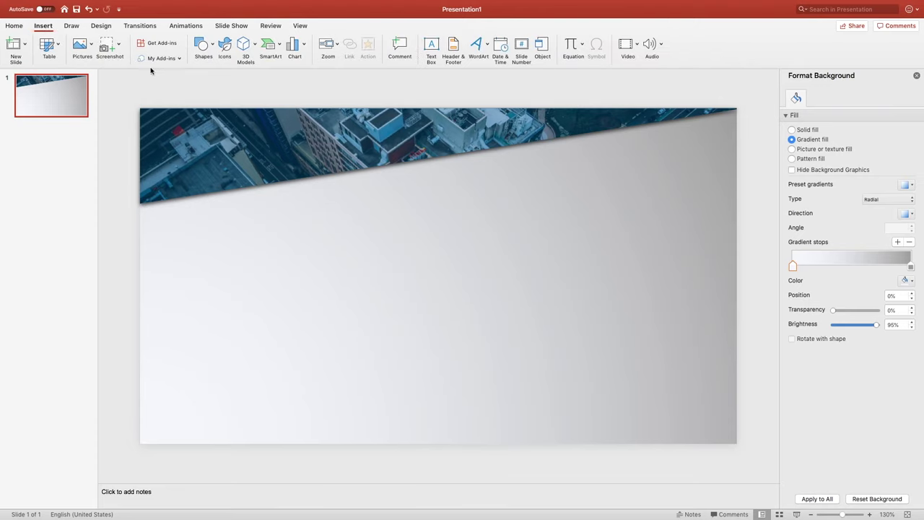
# Add a white 44-pt Helvetica Bold 'AGENDA' text box at the banner's top-left.
pyautogui.click(430, 45)
pyautogui.moveTo(165, 127); pyautogui.dragTo(339, 178)
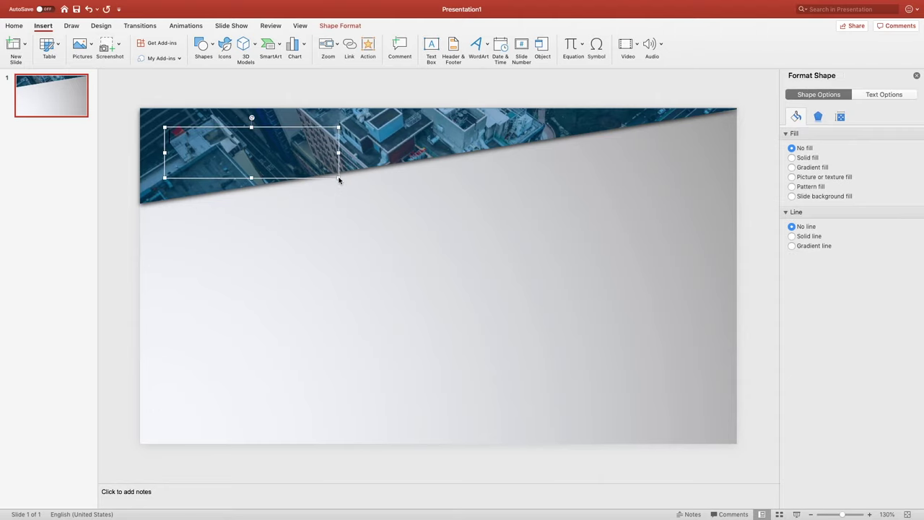
pyautogui.click(16, 28)
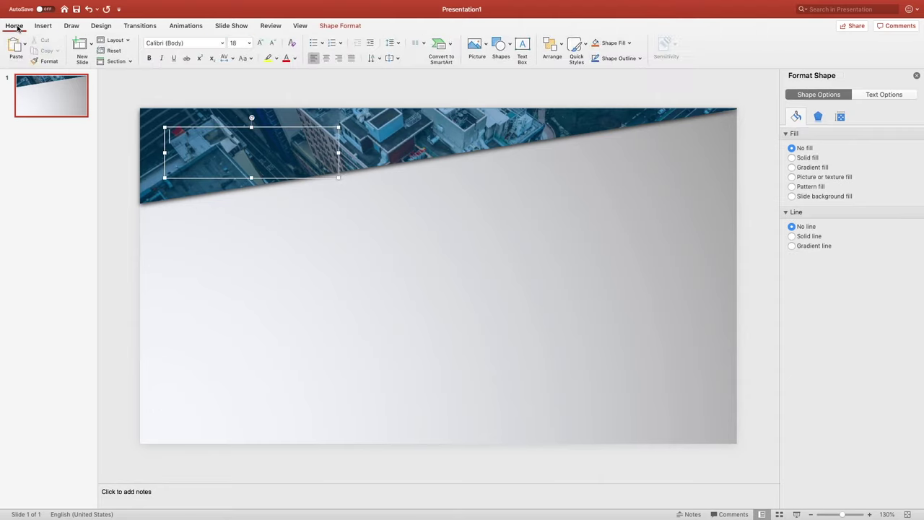
pyautogui.click(223, 44)
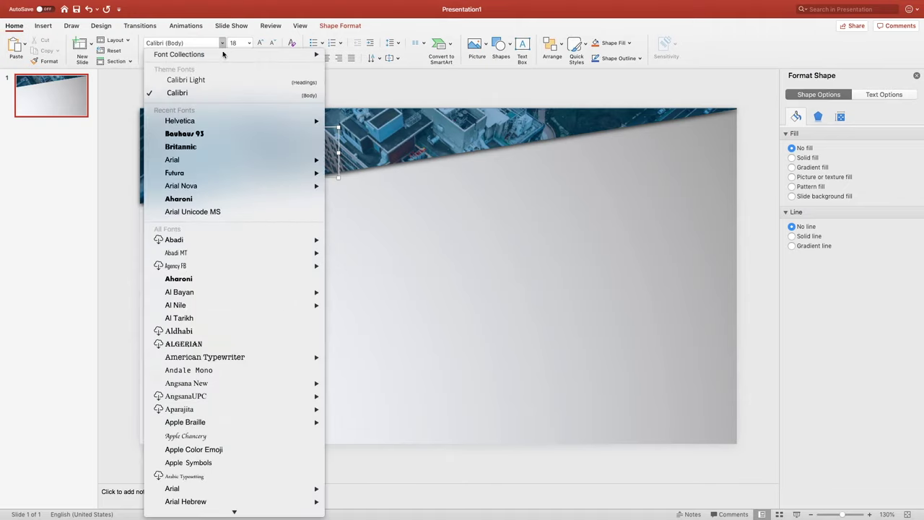
pyautogui.moveTo(218, 124)
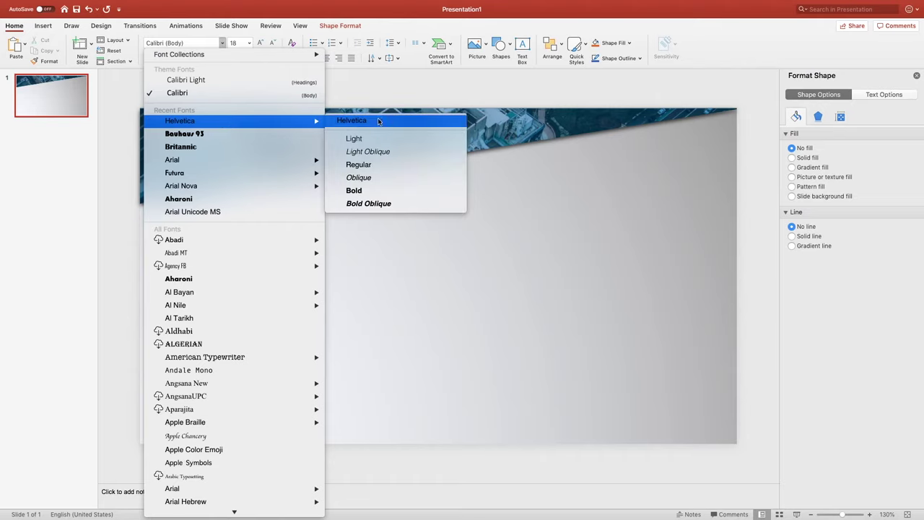
pyautogui.click(392, 190)
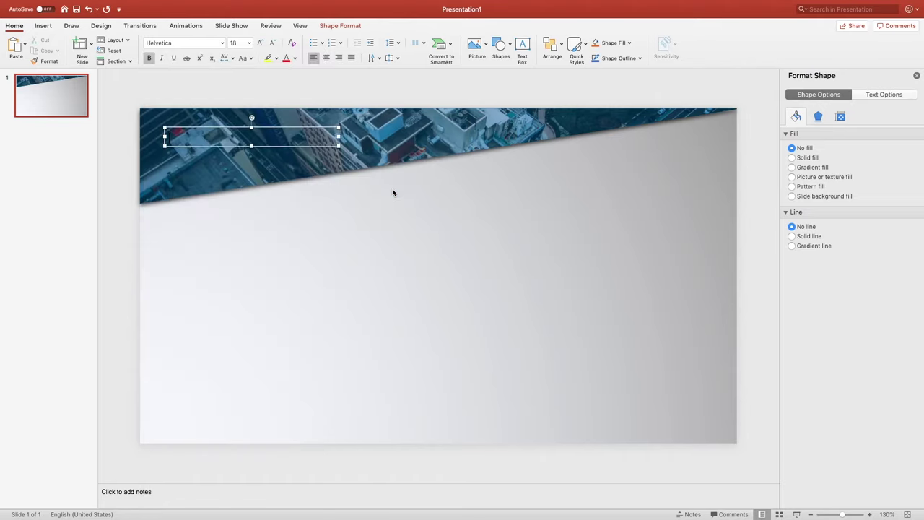
pyautogui.click(227, 43)
pyautogui.write('44')
pyautogui.press('Return')
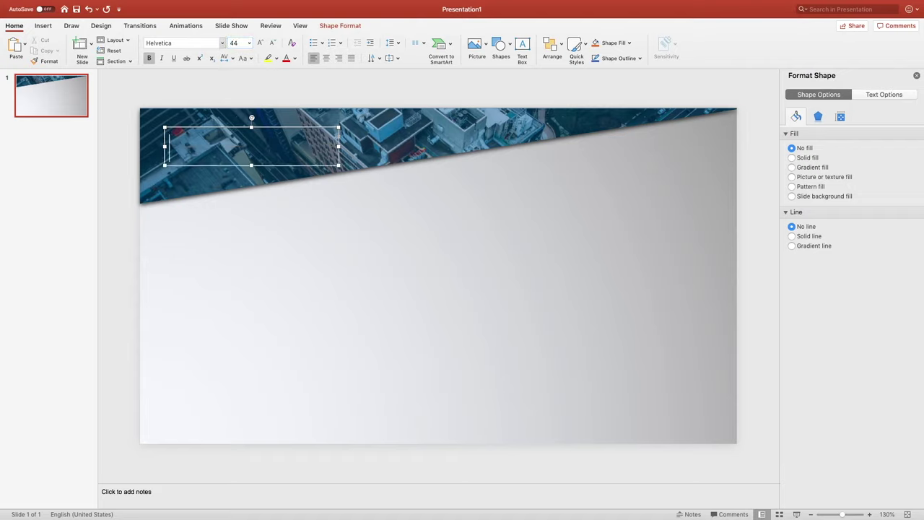
pyautogui.click(294, 58)
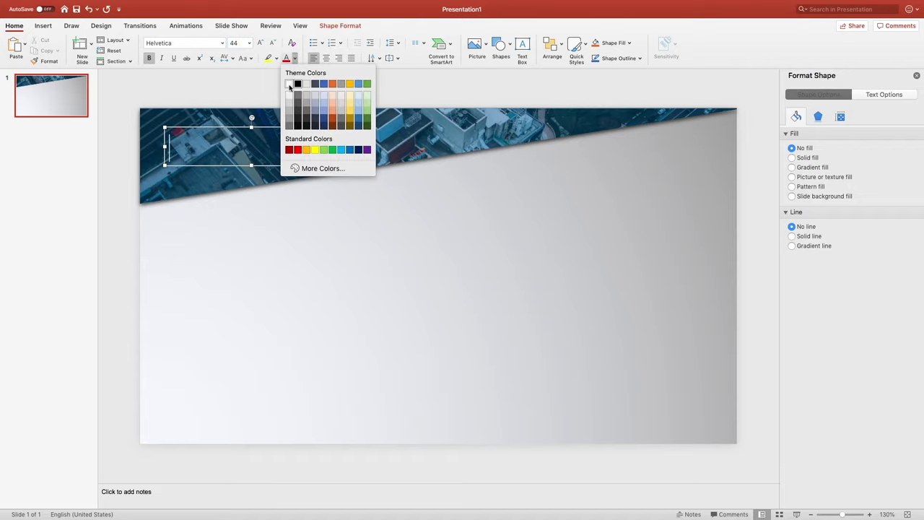
pyautogui.click(289, 84)
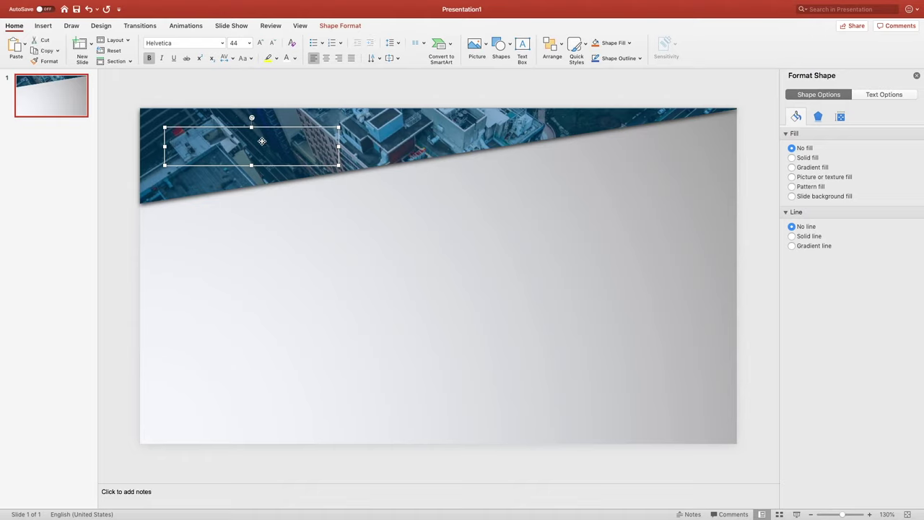
pyautogui.write('AGENDA')
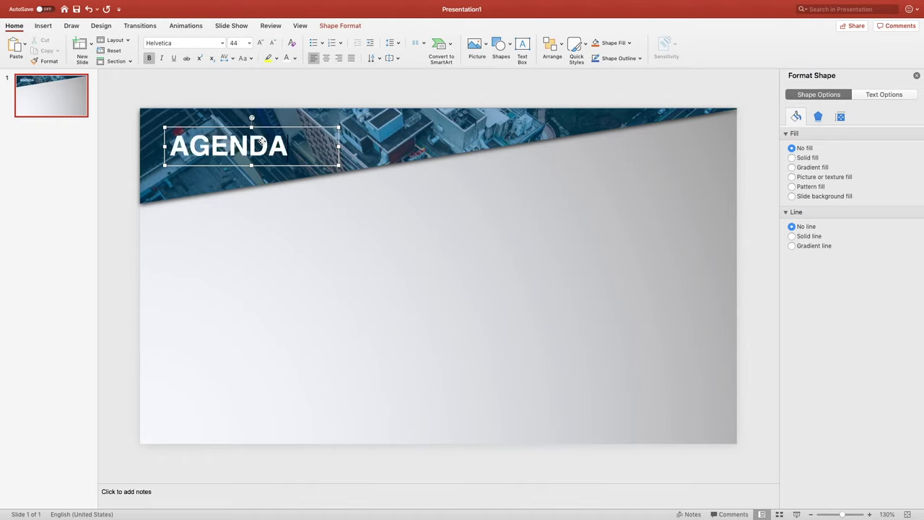
pyautogui.moveTo(275, 127); pyautogui.dragTo(270, 130)
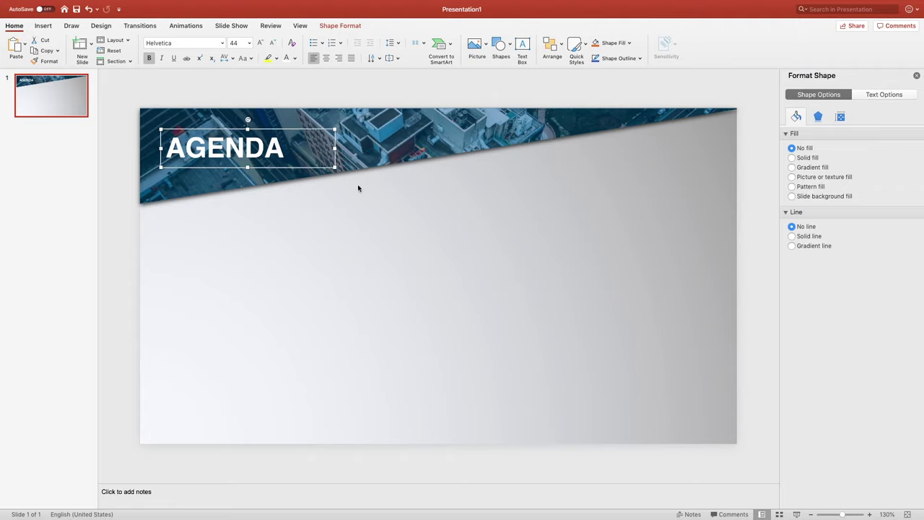
# Give the AGENDA heading an outer drop shadow at 0% transparency.
pyautogui.click(818, 115)
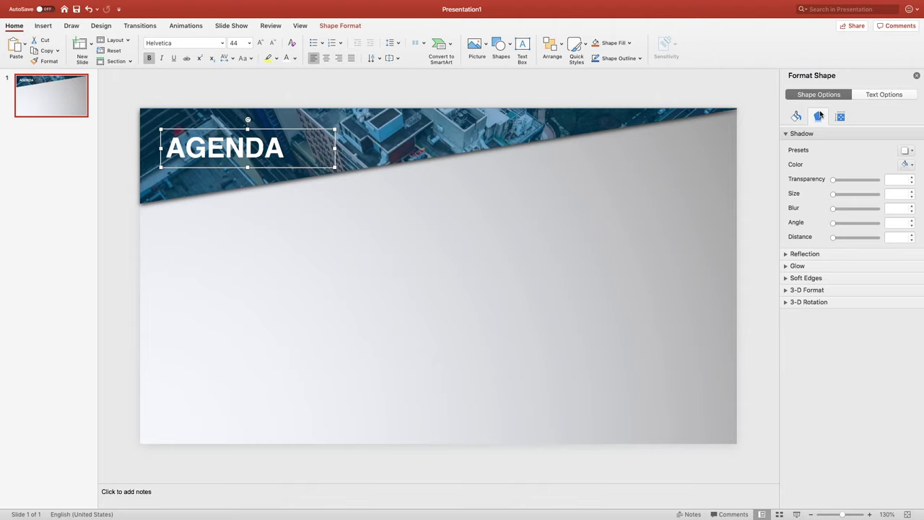
pyautogui.click(907, 150)
pyautogui.click(872, 228)
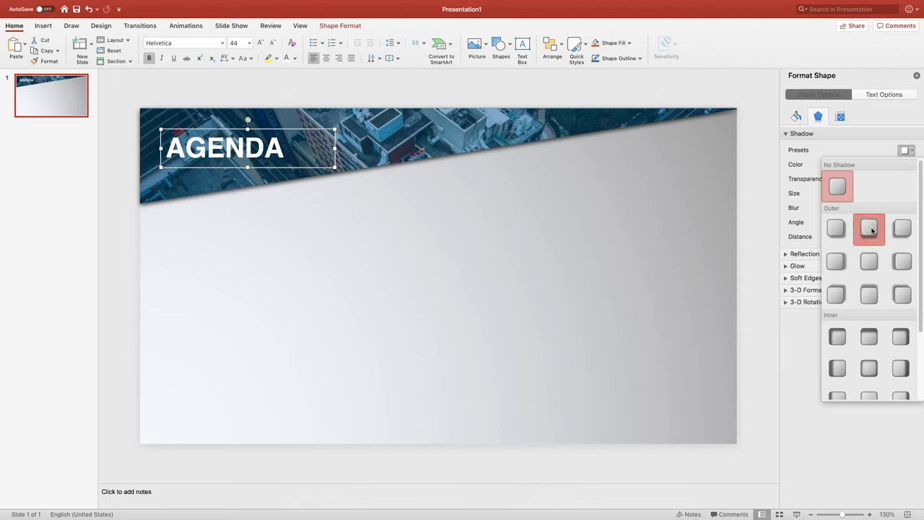
pyautogui.moveTo(857, 180); pyautogui.dragTo(827, 182)
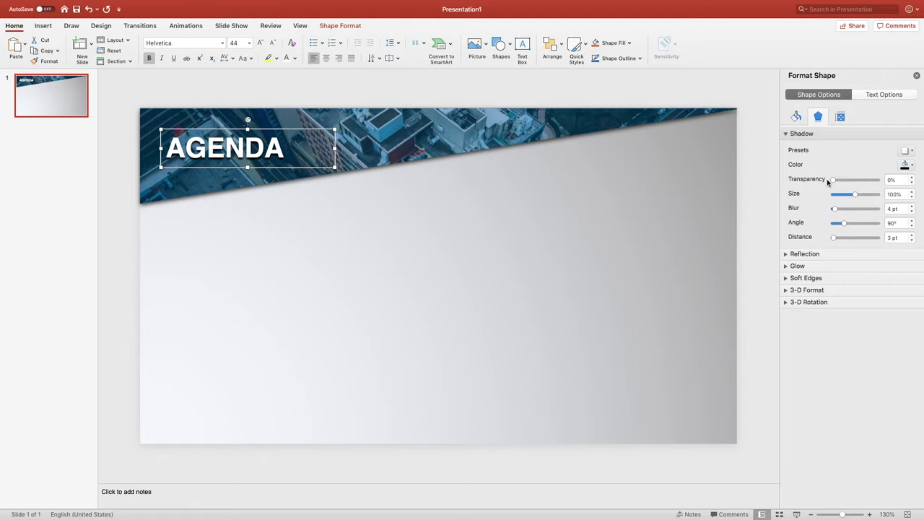
pyautogui.click(916, 76)
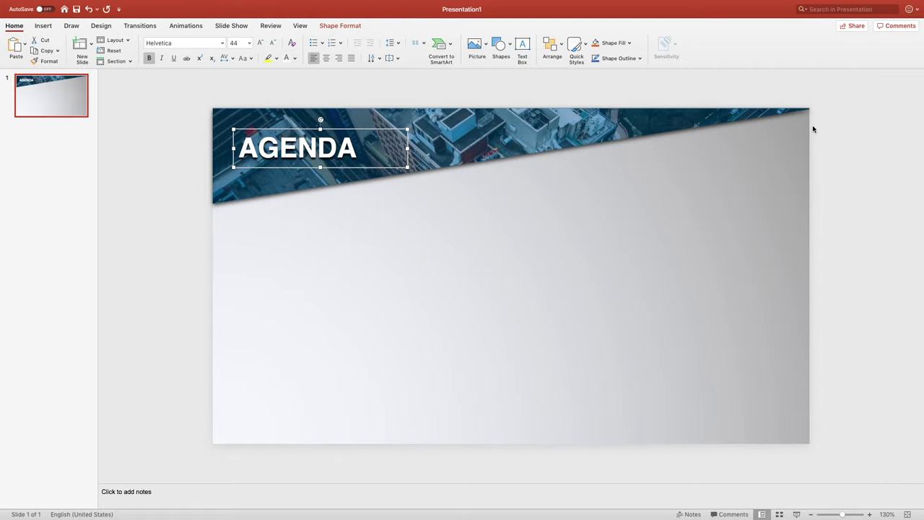
pyautogui.click(479, 291)
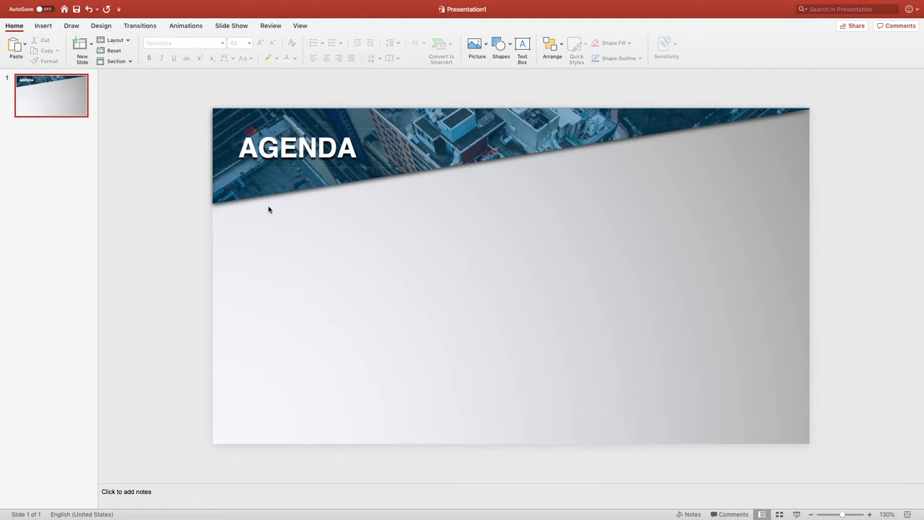
pyautogui.click(41, 27)
pyautogui.click(200, 46)
pyautogui.click(267, 74)
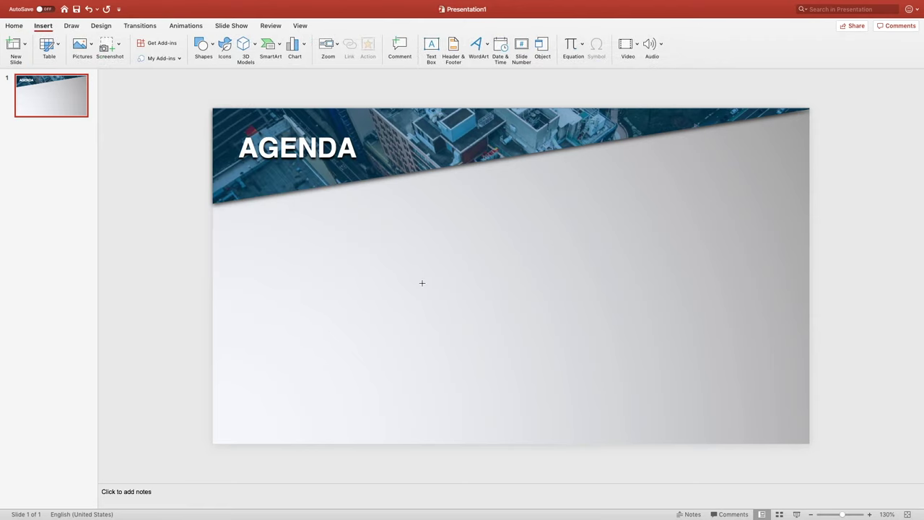
# Draw an oval and size it to a 4 cm by 4 cm circle.
pyautogui.moveTo(466, 231); pyautogui.dragTo(523, 283)
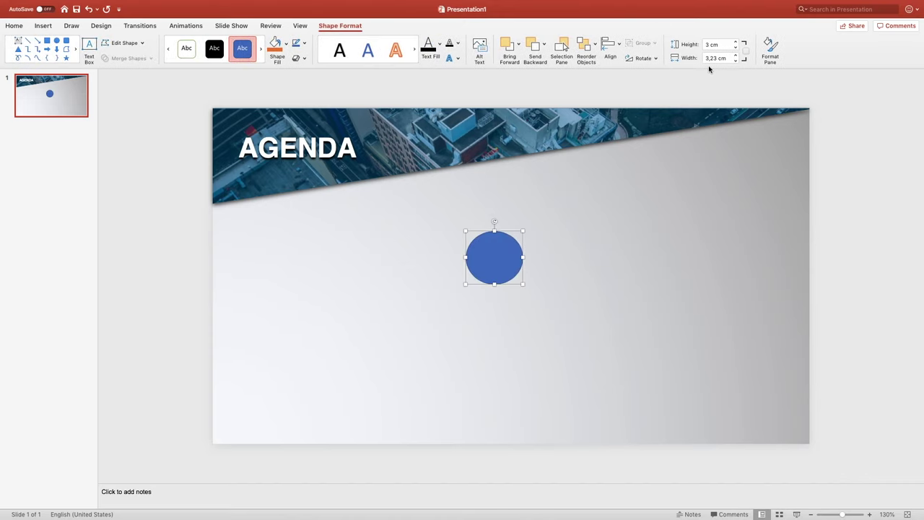
pyautogui.doubleClick(706, 45)
pyautogui.press('Tab')
pyautogui.write('4')
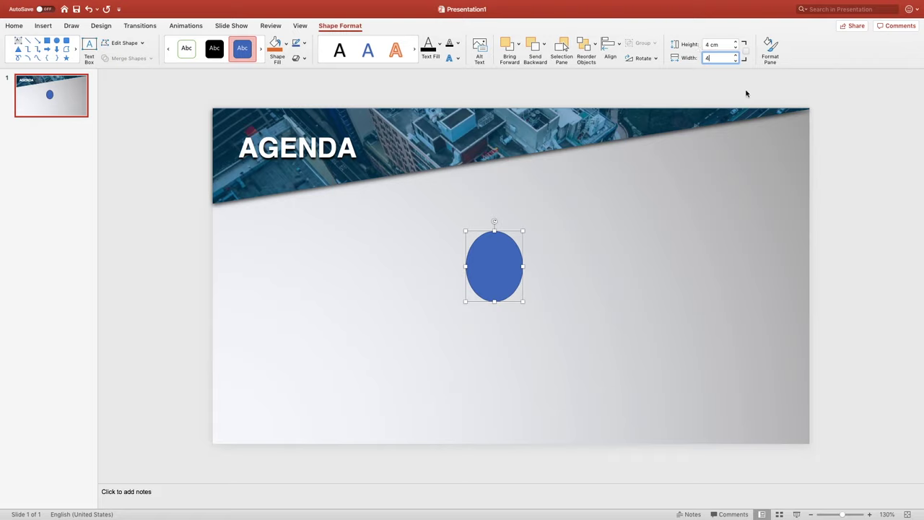
pyautogui.press('Return')
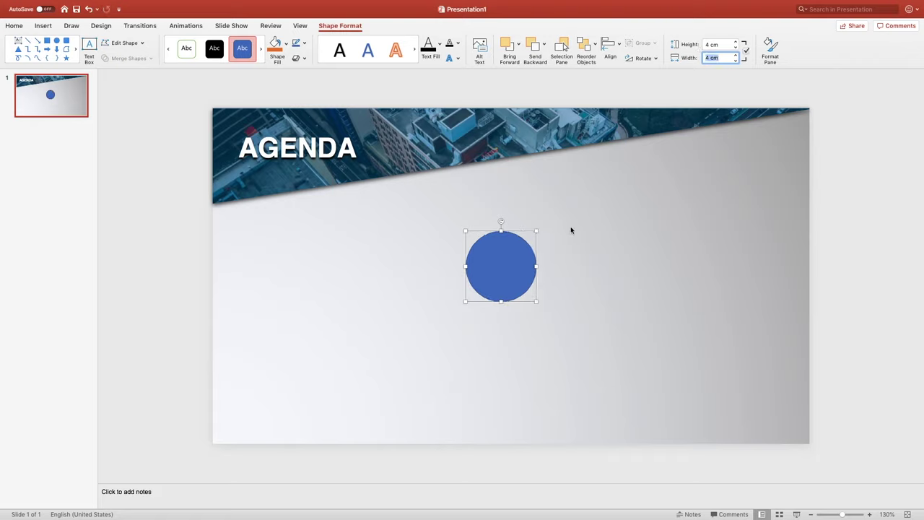
# Remove the circle's outline and fill it with a deeper blue.
pyautogui.rightClick(532, 251)
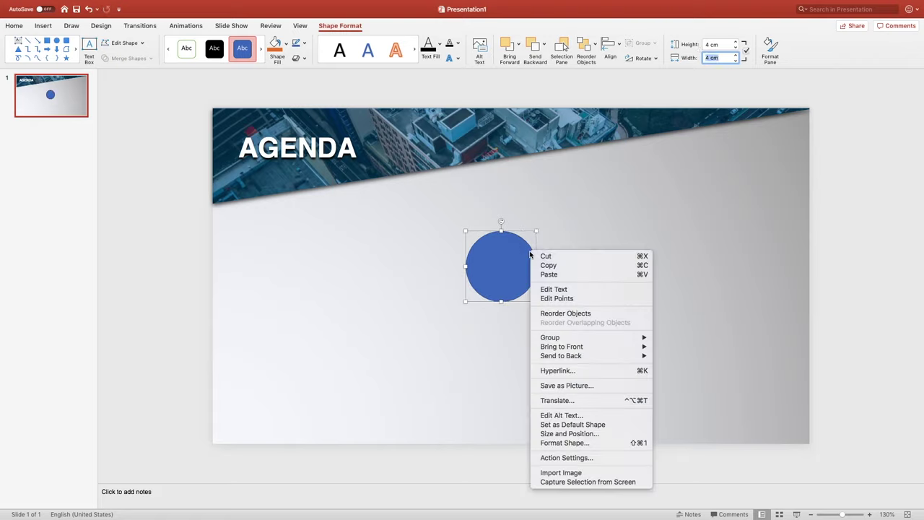
pyautogui.click(560, 442)
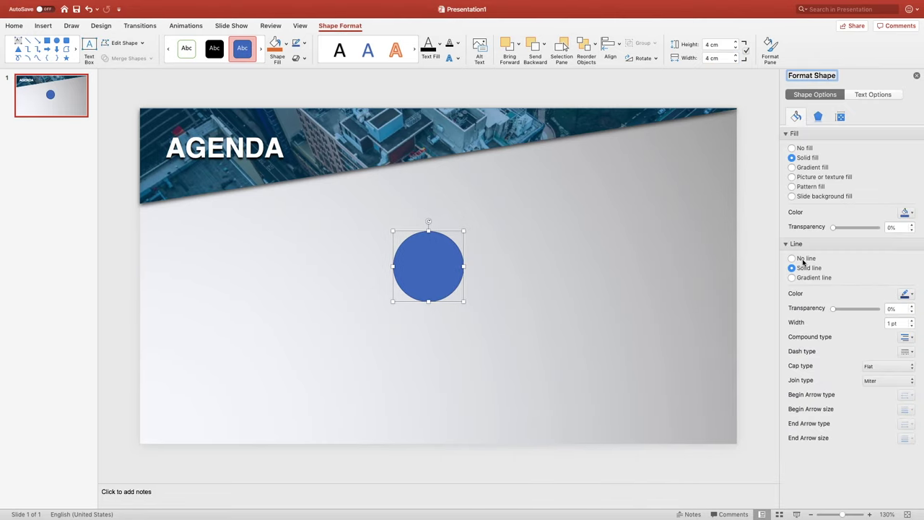
pyautogui.click(802, 260)
pyautogui.click(907, 213)
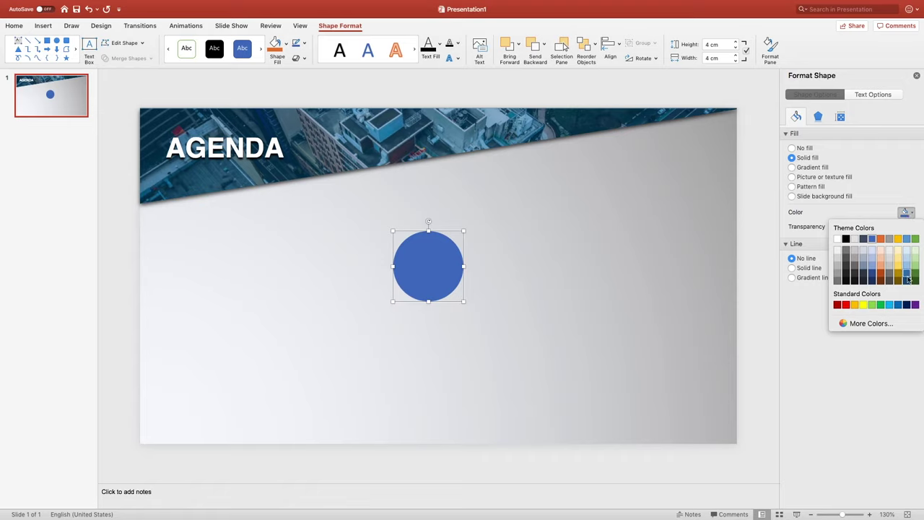
pyautogui.click(898, 310)
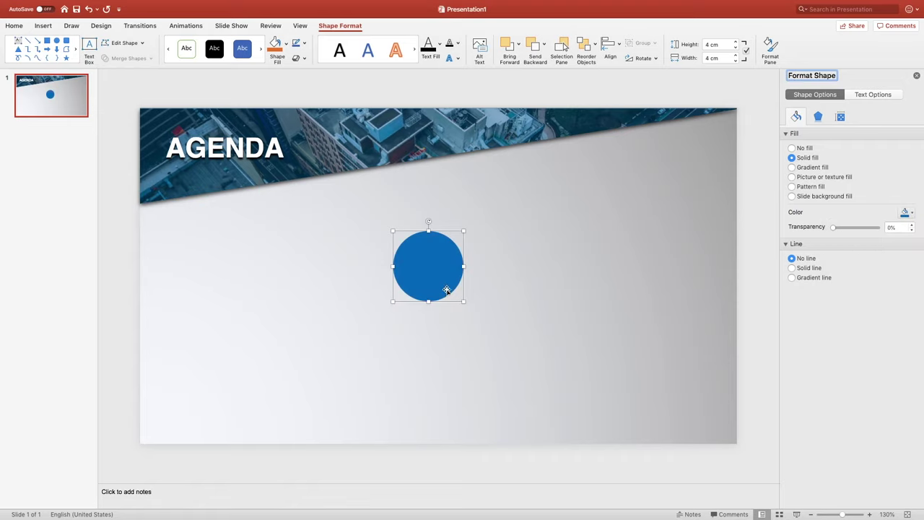
# Centre the circle on the slide and place a 2.05 cm duplicate over its middle.
pyautogui.click(610, 47)
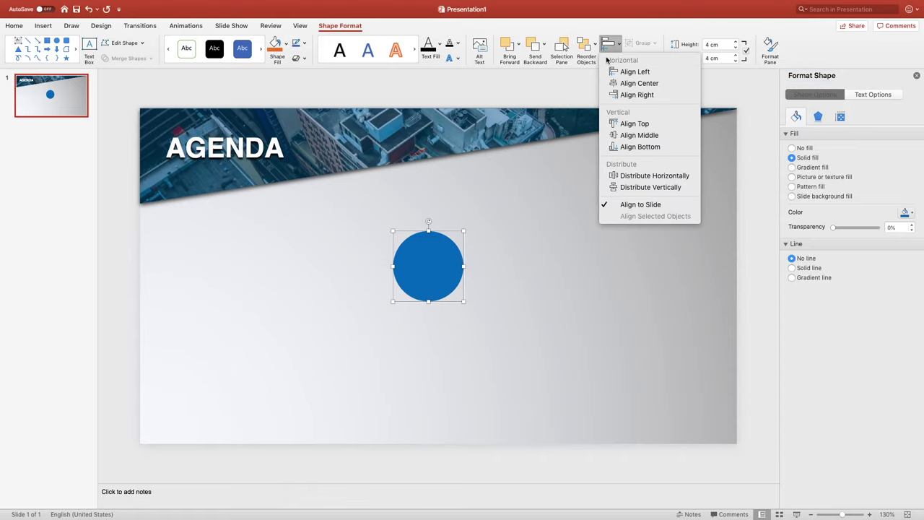
pyautogui.click(628, 84)
pyautogui.click(610, 48)
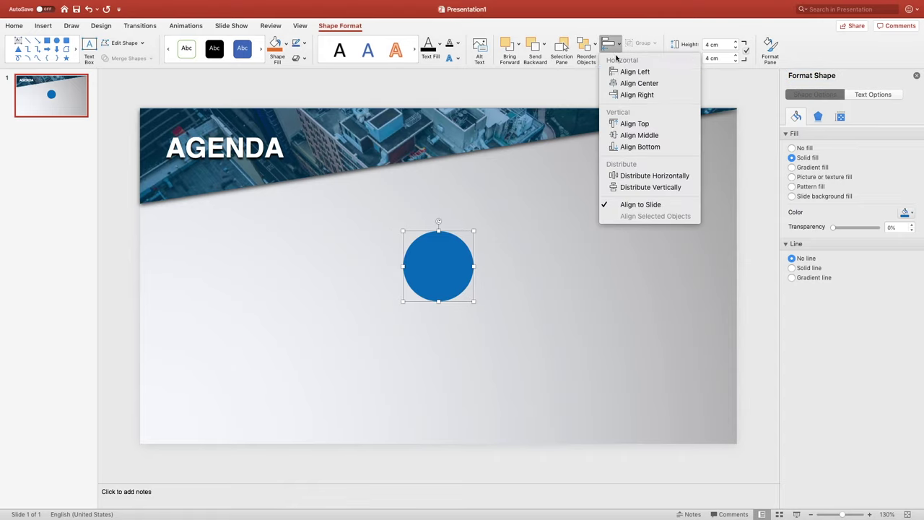
pyautogui.click(628, 136)
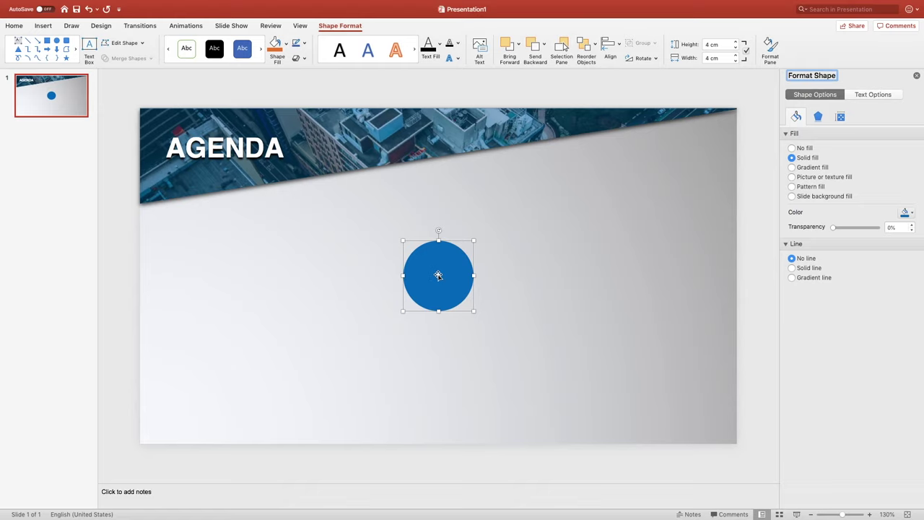
pyautogui.press('super+d')
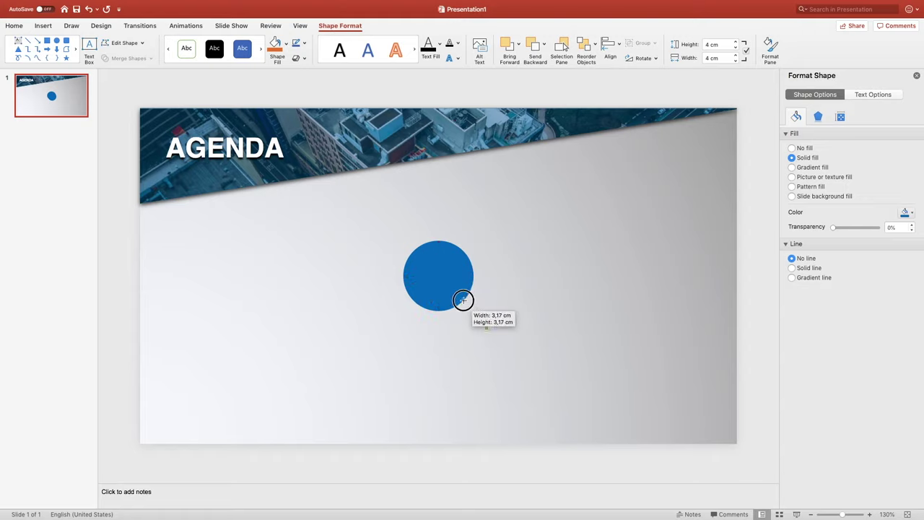
pyautogui.moveTo(481, 319); pyautogui.dragTo(446, 284)
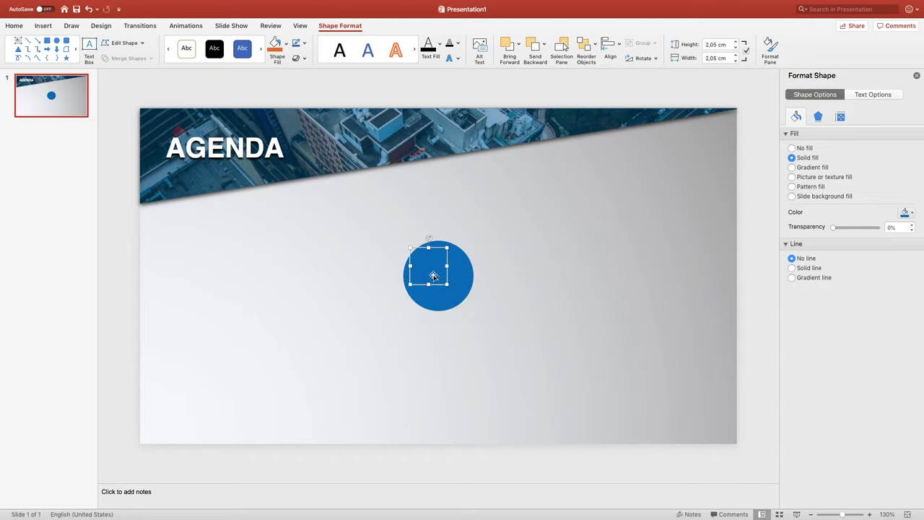
pyautogui.moveTo(434, 276); pyautogui.dragTo(444, 282)
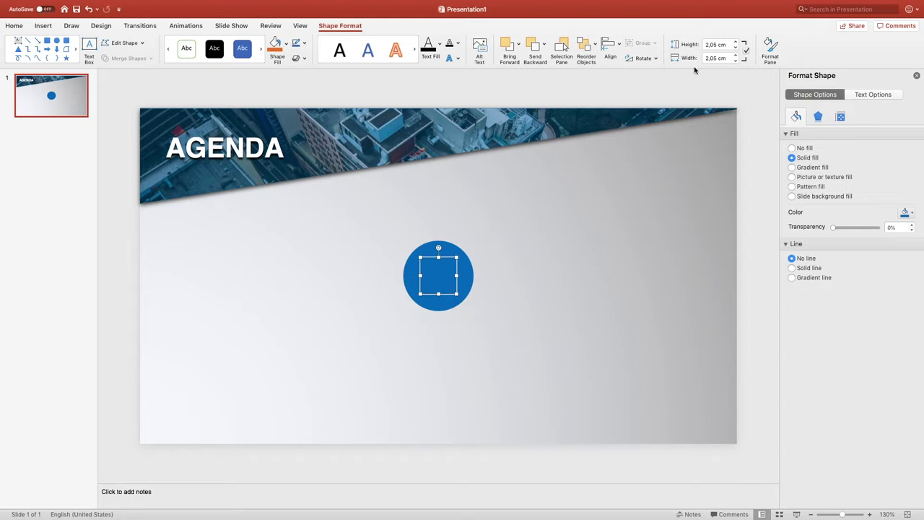
# Resize the small circle to 3 cm, fill it white and centre it on the blue circle.
pyautogui.doubleClick(713, 45)
pyautogui.write('5')
pyautogui.press('Return')
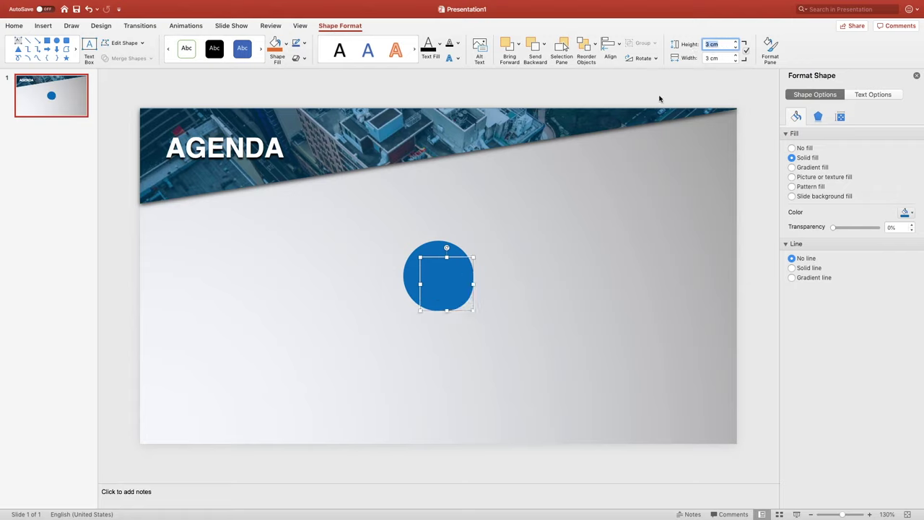
pyautogui.click(907, 218)
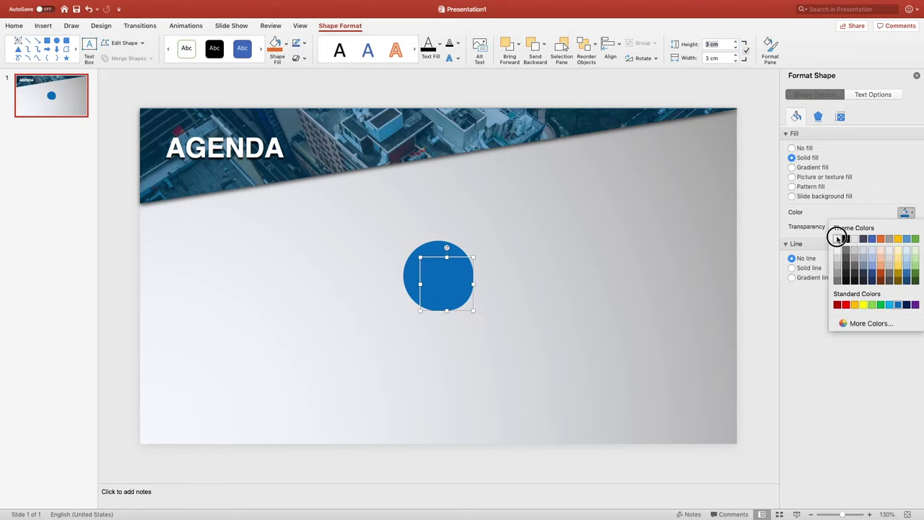
pyautogui.click(836, 239)
pyautogui.moveTo(453, 287); pyautogui.dragTo(443, 278)
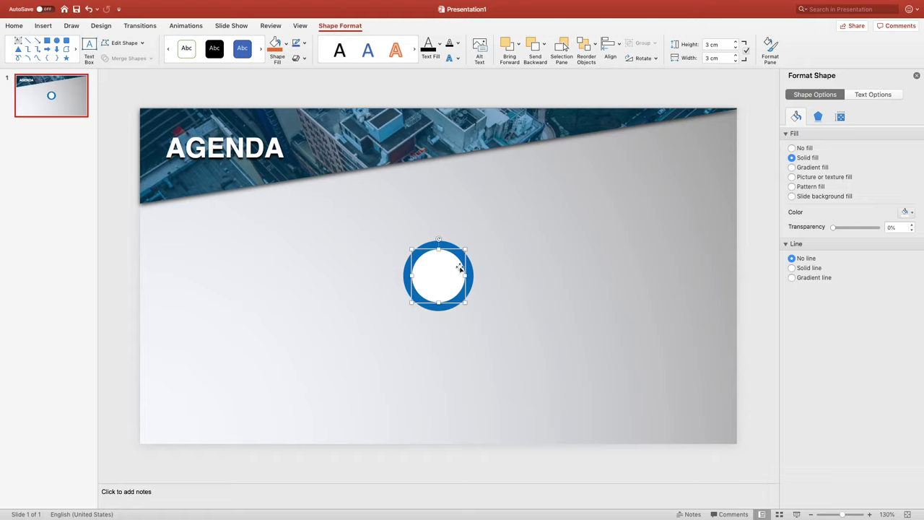
# Give the white circle an Inner shadow preset with a 5 pt distance.
pyautogui.click(817, 115)
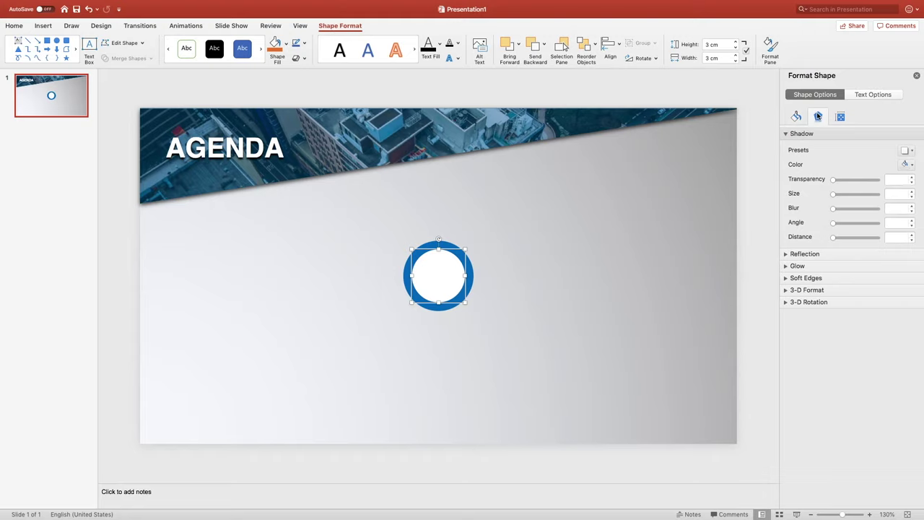
pyautogui.click(907, 150)
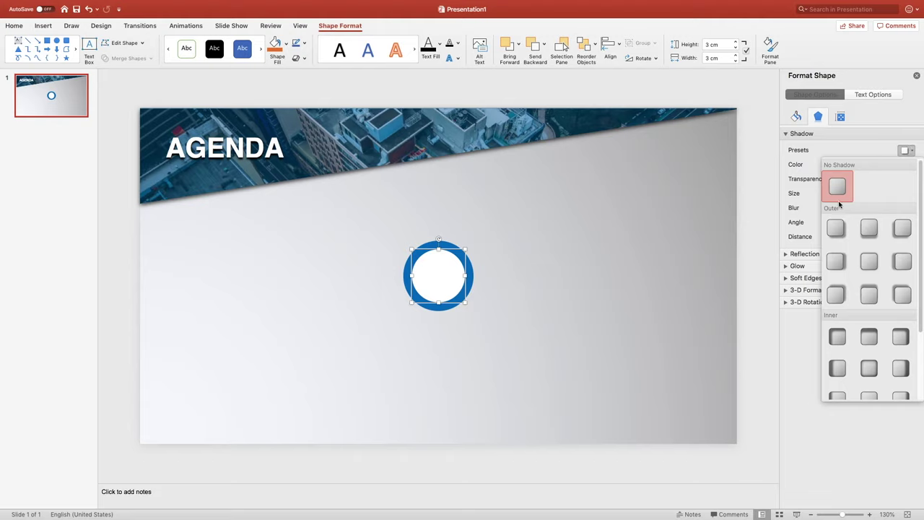
pyautogui.click(837, 336)
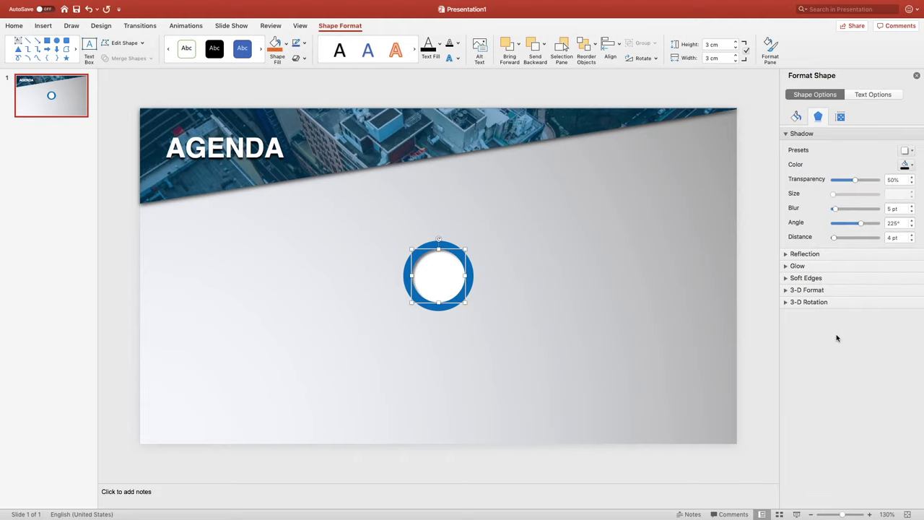
pyautogui.click(911, 236)
pyautogui.click(491, 311)
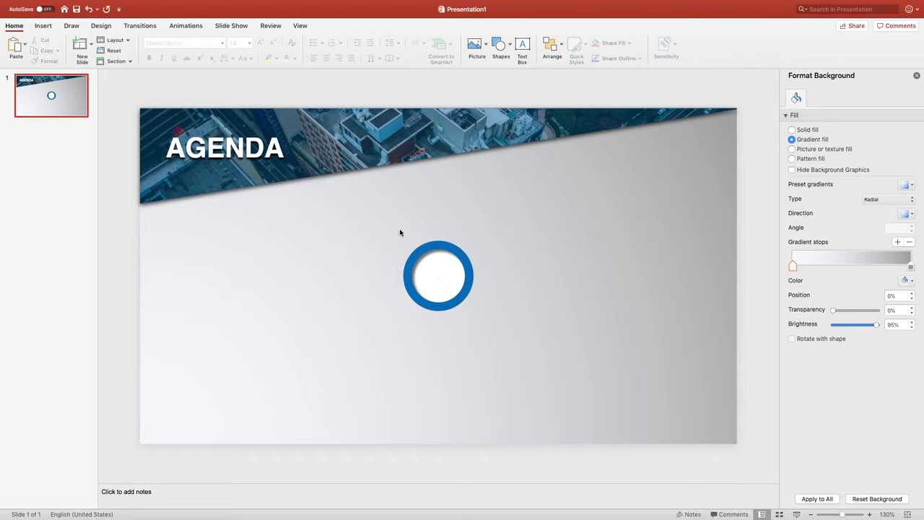
# Copy the ring and paste copies to build a top row of three rings.
pyautogui.moveTo(390, 226); pyautogui.dragTo(498, 335)
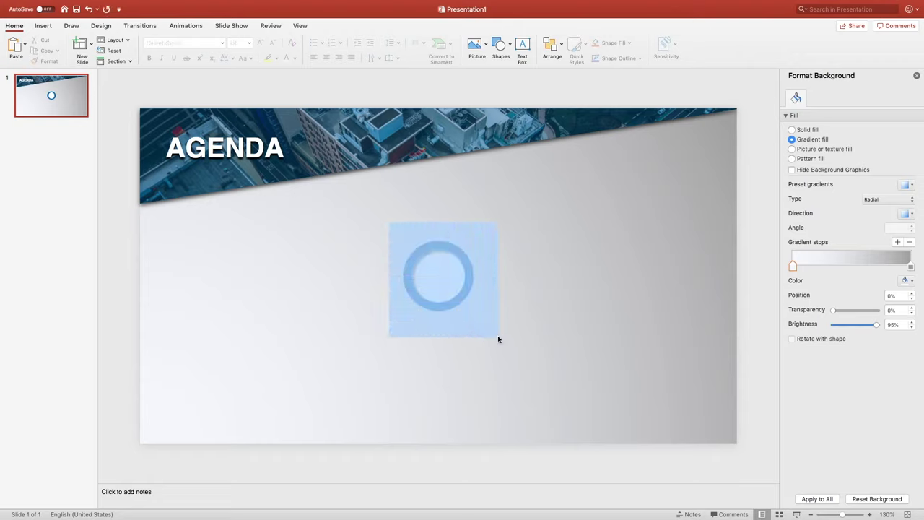
pyautogui.rightClick(467, 267)
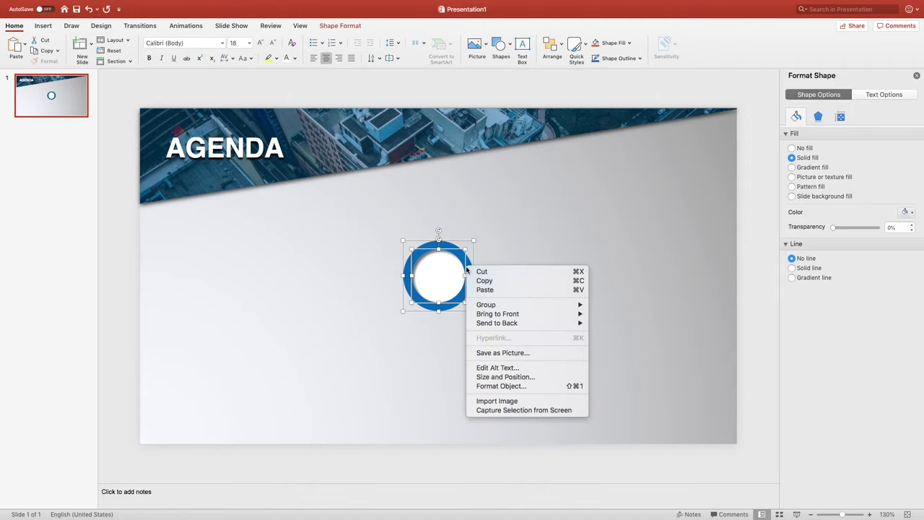
pyautogui.click(484, 282)
pyautogui.click(504, 272)
pyautogui.hotkey('ctrl', 'v')
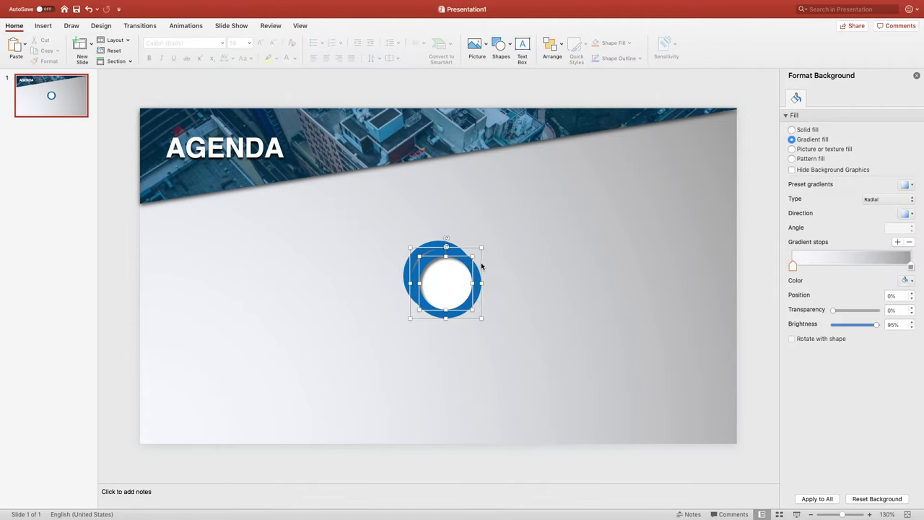
pyautogui.moveTo(482, 266); pyautogui.dragTo(589, 252)
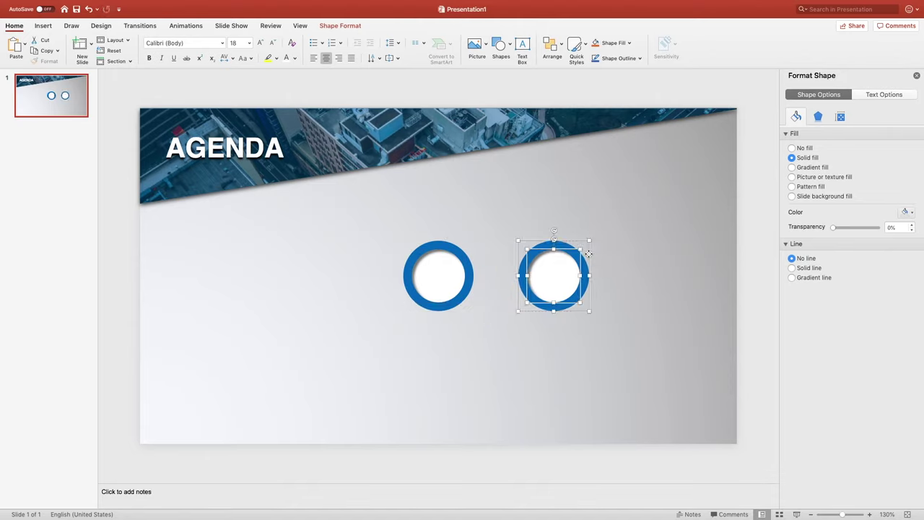
pyautogui.press('cmd+v')
pyautogui.moveTo(479, 268); pyautogui.dragTo(346, 257)
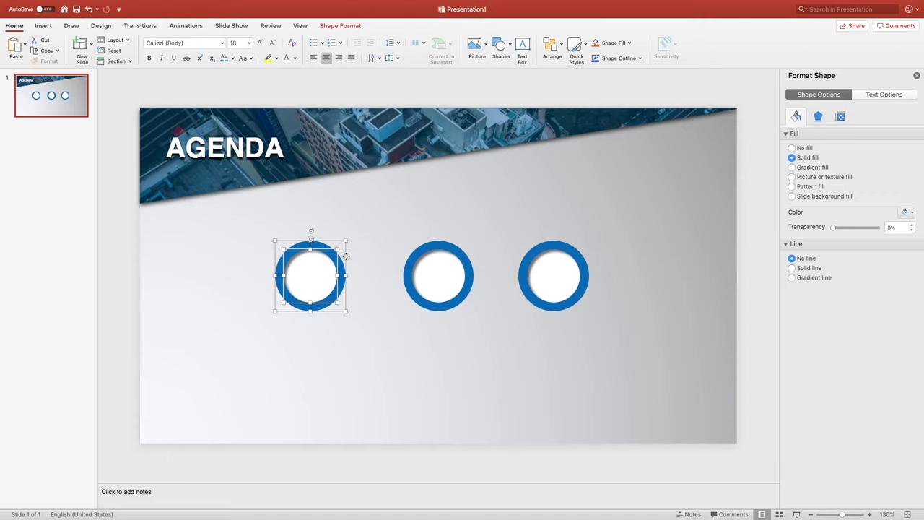
# Paste more ring copies to form a second row of three beneath the first.
pyautogui.press('cmd+v')
pyautogui.moveTo(480, 269); pyautogui.dragTo(337, 370)
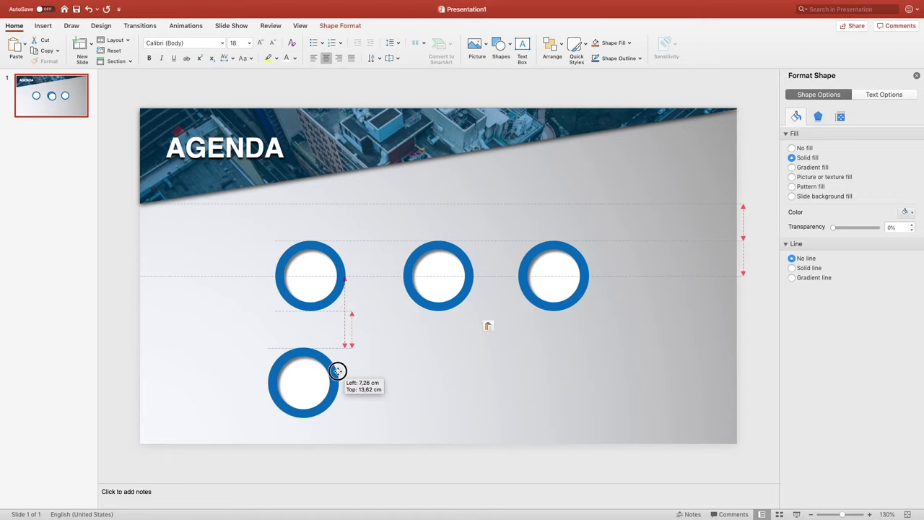
pyautogui.moveTo(338, 371); pyautogui.dragTo(346, 371)
pyautogui.press('cmd+v')
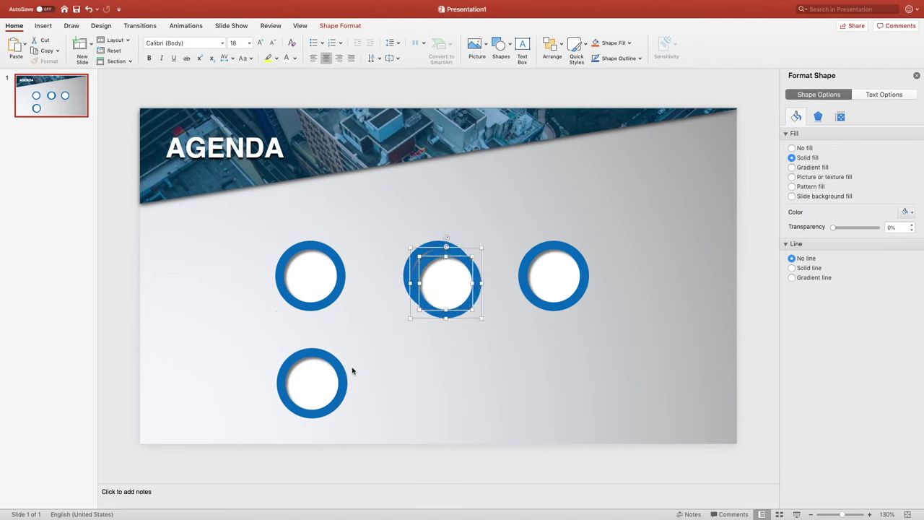
pyautogui.moveTo(484, 264); pyautogui.dragTo(471, 370)
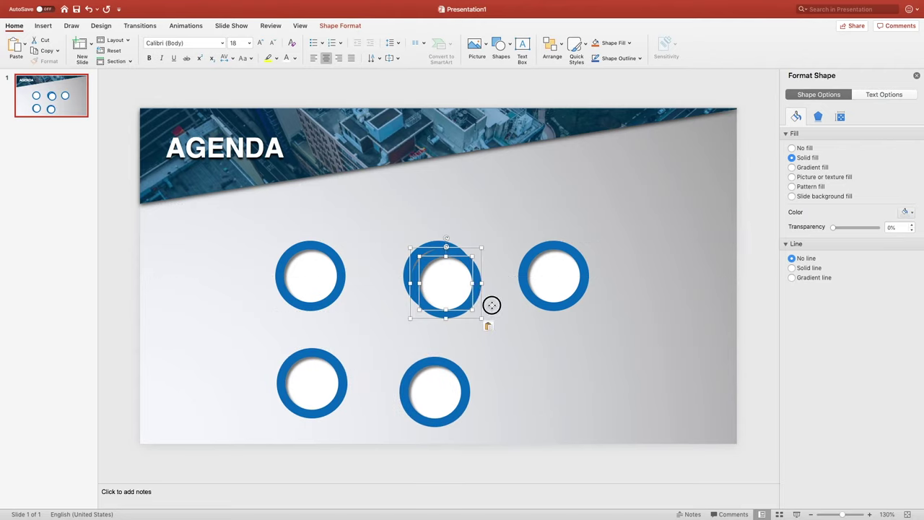
pyautogui.moveTo(483, 292); pyautogui.dragTo(591, 405)
pyautogui.click(655, 332)
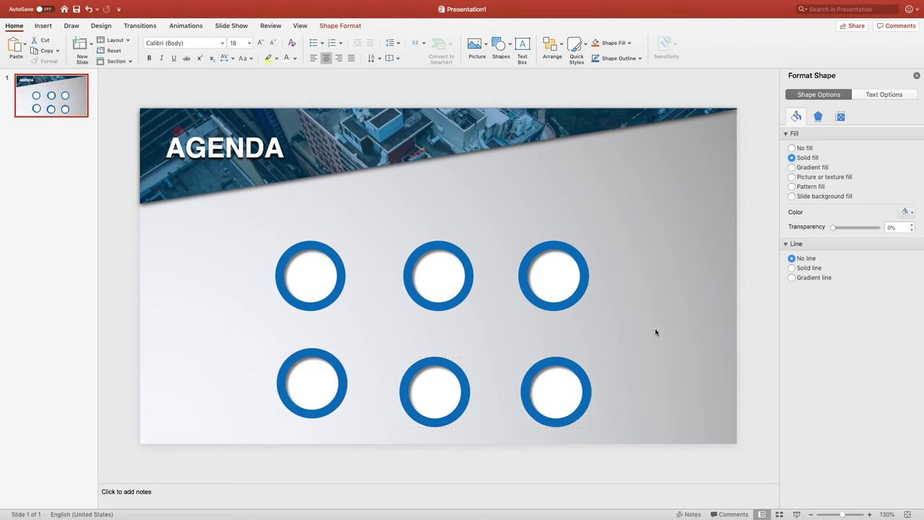
pyautogui.click(43, 27)
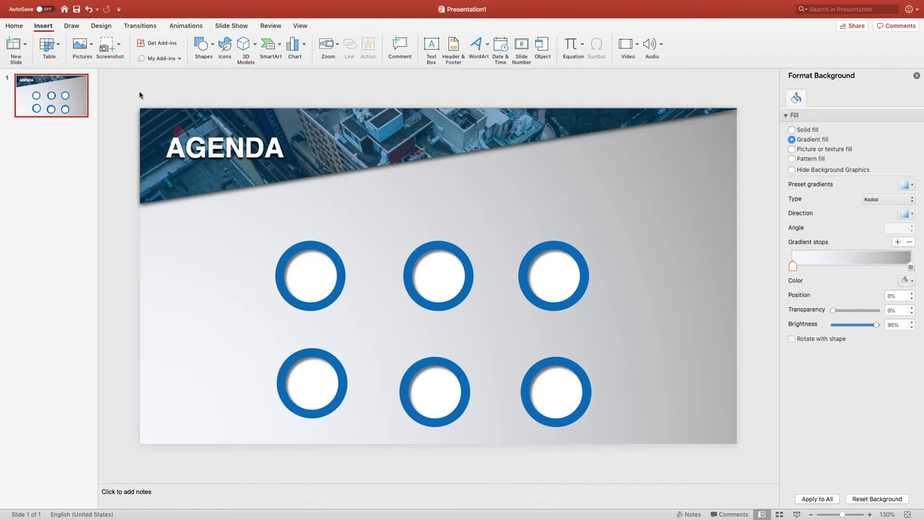
# Insert six icons: bar chart, lightbulb, handshake, diamond, paper plane and location pin.
pyautogui.click(225, 45)
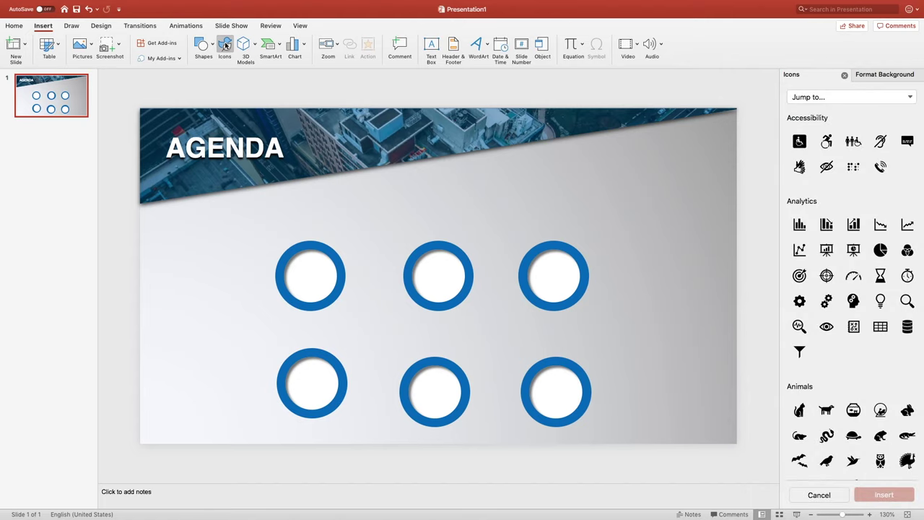
pyautogui.click(855, 226)
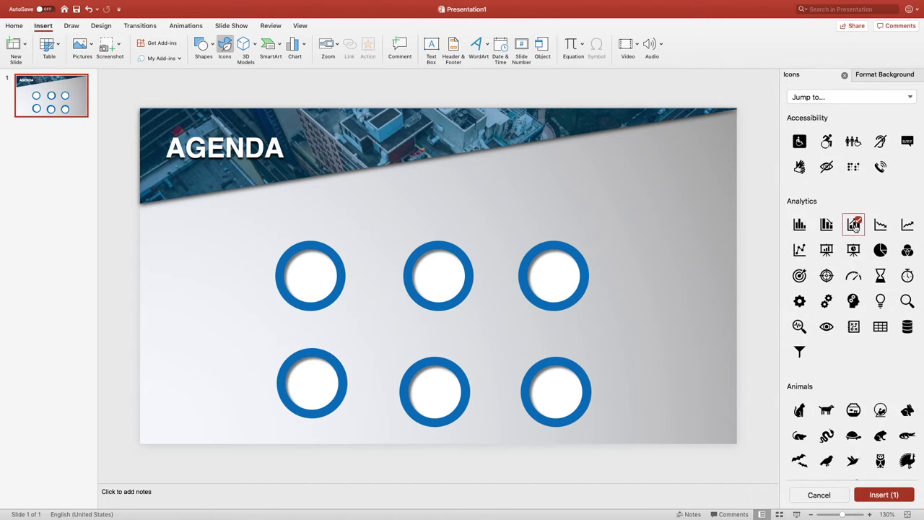
pyautogui.click(880, 301)
pyautogui.scroll(-1, 880, 301)
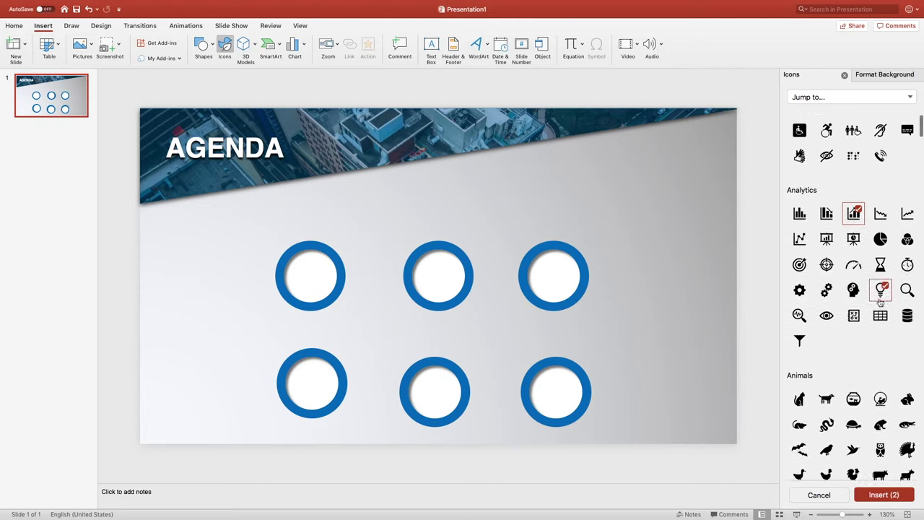
pyautogui.scroll(-5, 880, 302)
pyautogui.scroll(-3, 880, 302)
pyautogui.scroll(-2, 880, 301)
pyautogui.scroll(-3, 880, 302)
pyautogui.scroll(-3, 880, 301)
pyautogui.scroll(-3, 879, 302)
pyautogui.scroll(-3, 880, 302)
pyautogui.scroll(-3, 880, 302)
pyautogui.scroll(-3, 880, 302)
pyautogui.scroll(-2, 880, 301)
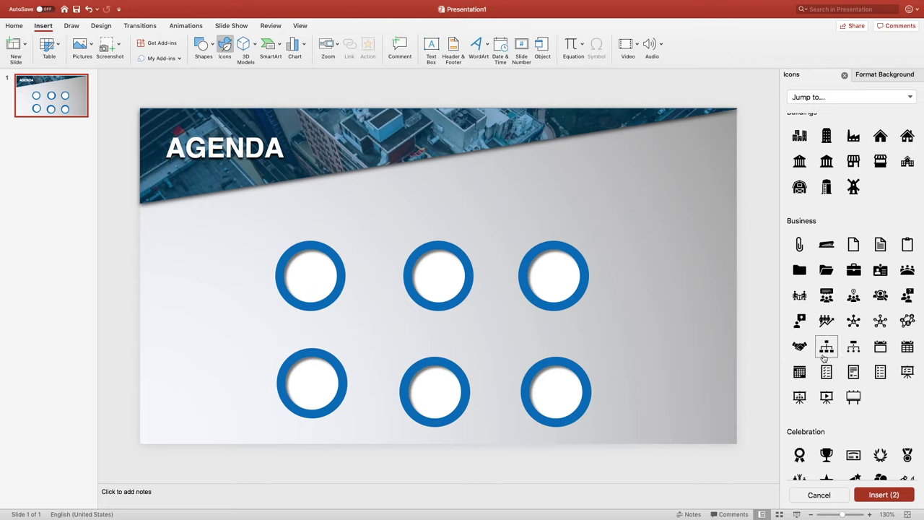
pyautogui.click(799, 346)
pyautogui.scroll(-1, 842, 399)
pyautogui.scroll(-5, 843, 399)
pyautogui.scroll(-3, 838, 390)
pyautogui.click(826, 364)
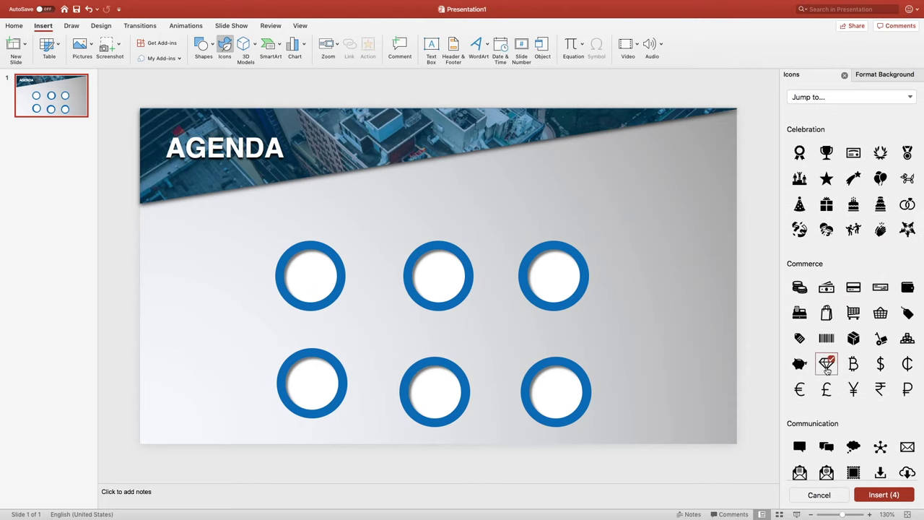
pyautogui.scroll(-5, 826, 368)
pyautogui.scroll(-1, 827, 368)
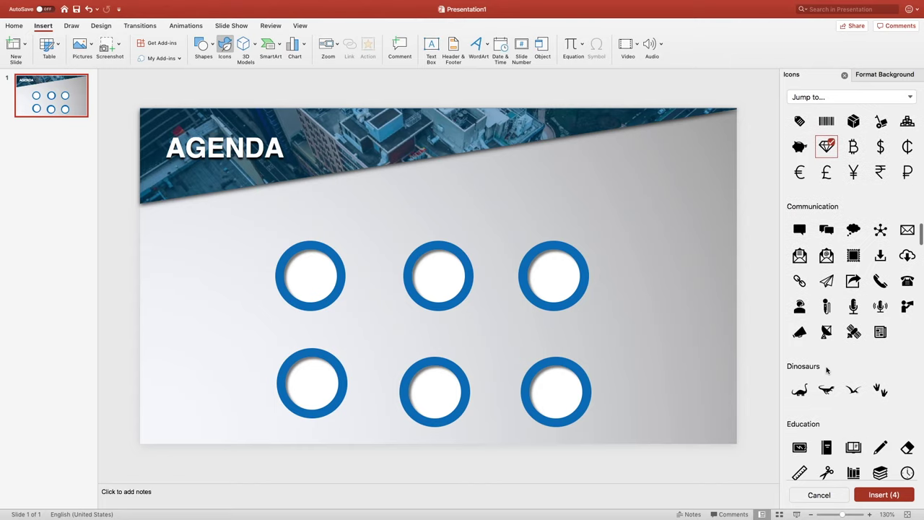
pyautogui.click(827, 280)
pyautogui.scroll(-4, 840, 361)
pyautogui.scroll(-4, 840, 361)
pyautogui.scroll(-1, 841, 362)
pyautogui.scroll(-7, 840, 363)
pyautogui.scroll(-7, 841, 361)
pyautogui.scroll(-5, 840, 361)
pyautogui.scroll(-5, 840, 361)
pyautogui.scroll(-3, 840, 360)
pyautogui.scroll(-2, 840, 361)
pyautogui.scroll(-2, 840, 361)
pyautogui.scroll(-1, 840, 361)
pyautogui.scroll(-8, 840, 363)
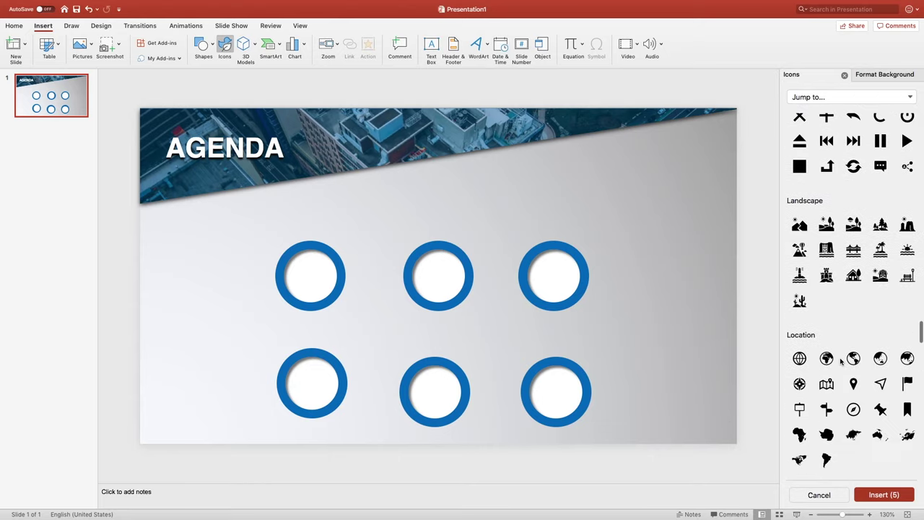
pyautogui.scroll(-1, 841, 362)
pyautogui.click(856, 302)
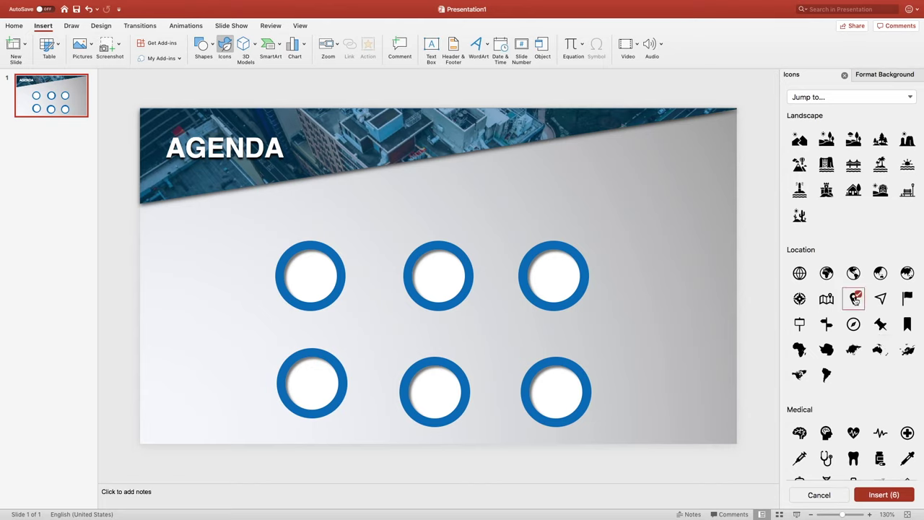
pyautogui.click(884, 495)
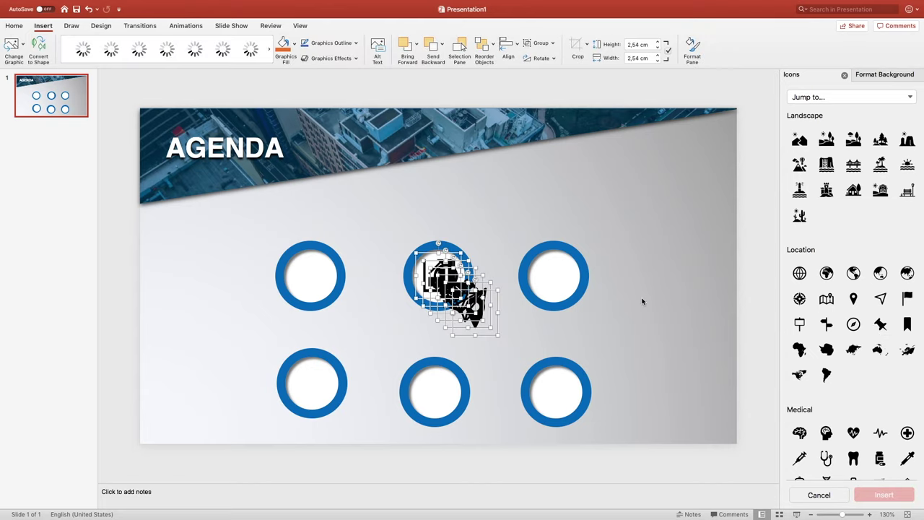
# Move the icons above the top-right ring, resize them to 2.21 cm and colour them blue.
pyautogui.moveTo(498, 313)
pyautogui.mouseDown()
pyautogui.moveTo(566, 238)
pyautogui.moveTo(557, 250)
pyautogui.mouseUp()
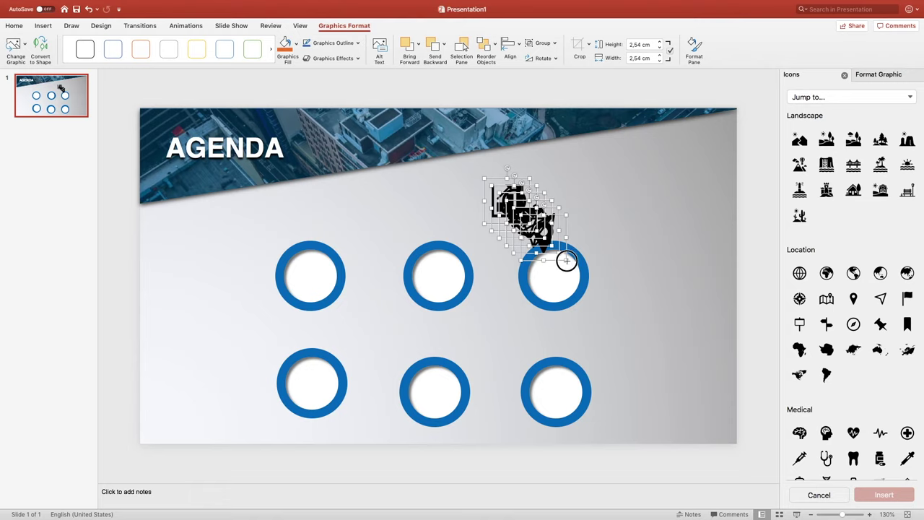
pyautogui.moveTo(557, 250); pyautogui.dragTo(558, 252)
pyautogui.moveTo(559, 253); pyautogui.dragTo(560, 254)
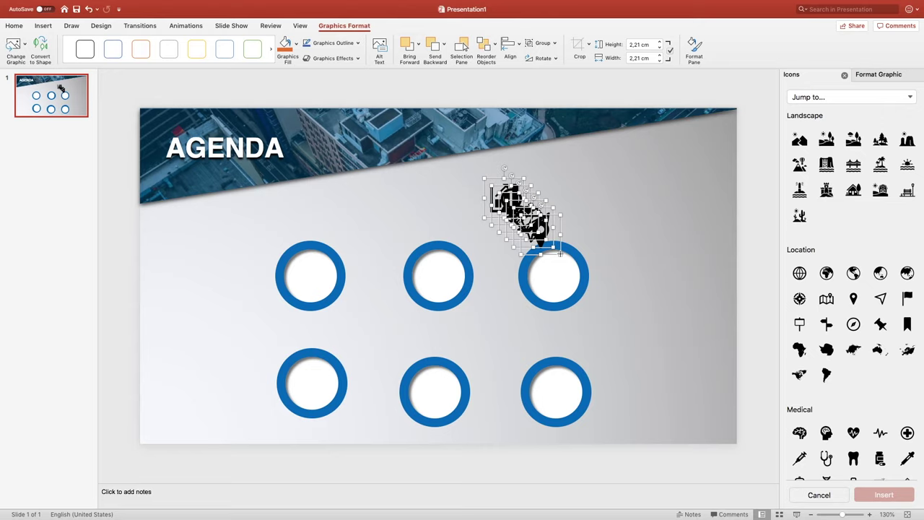
pyautogui.click(889, 74)
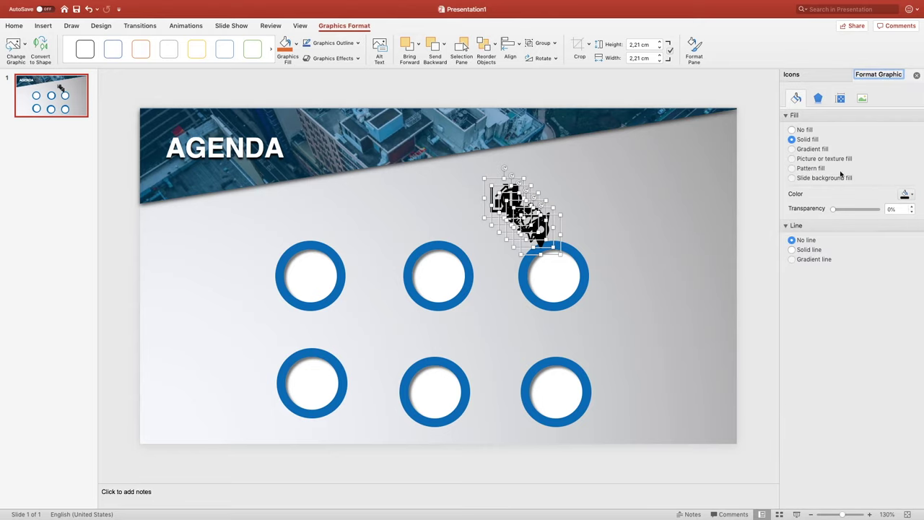
pyautogui.click(905, 195)
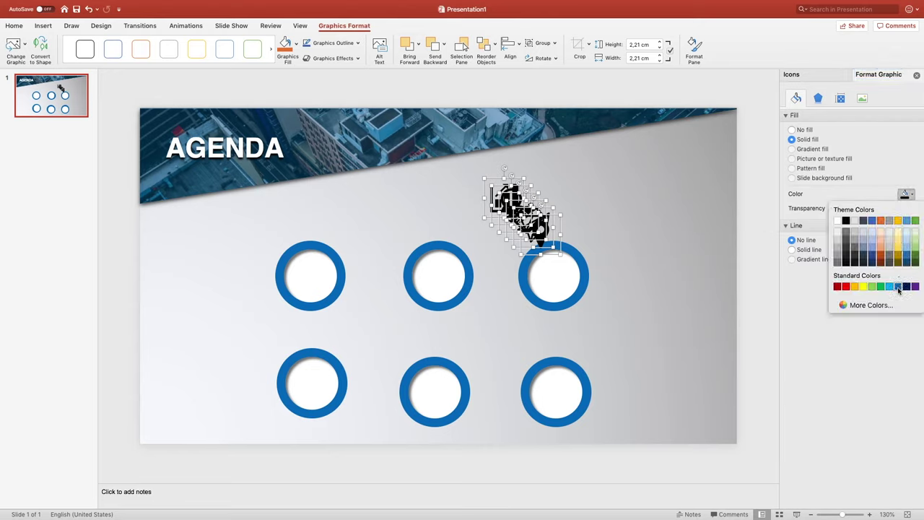
pyautogui.click(898, 287)
pyautogui.click(575, 197)
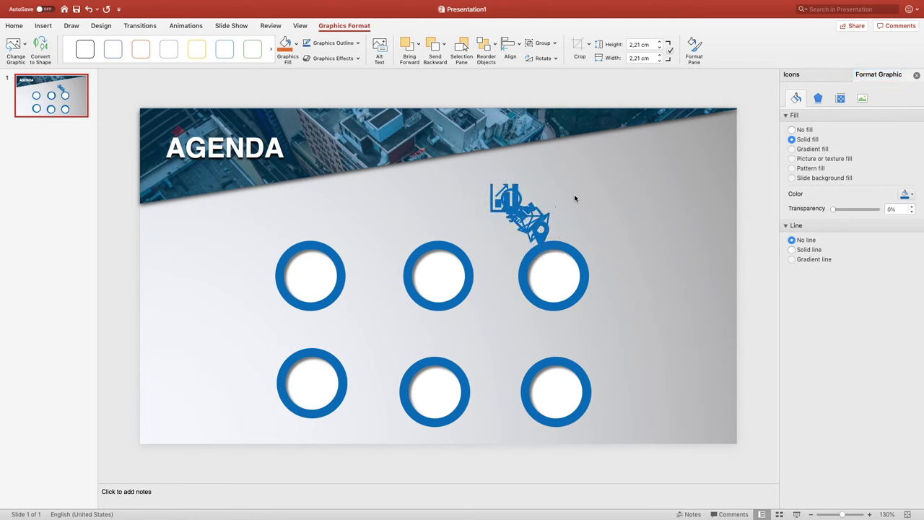
pyautogui.click(493, 199)
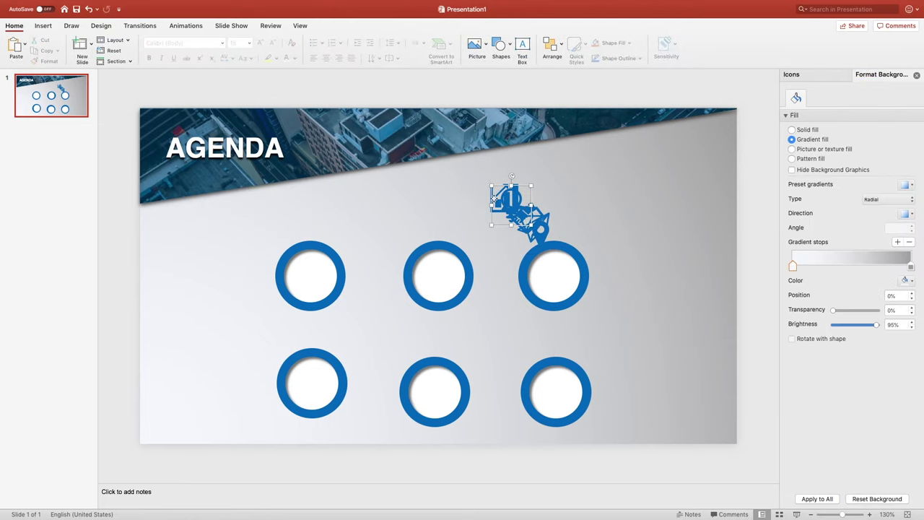
# Place the lightbulb, pin, paper plane, diamond and handshake icons into their own rings.
pyautogui.moveTo(496, 185)
pyautogui.mouseDown()
pyautogui.moveTo(351, 278)
pyautogui.moveTo(423, 254)
pyautogui.mouseUp()
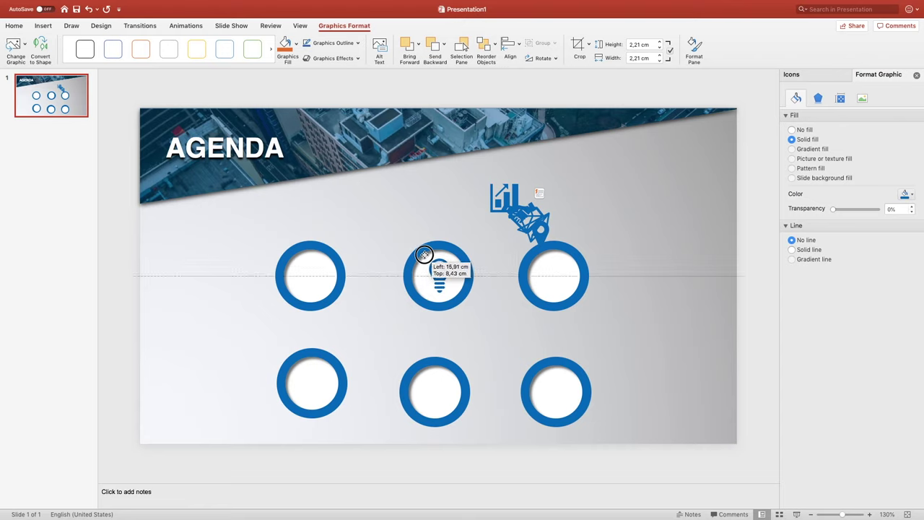
pyautogui.moveTo(424, 254); pyautogui.dragTo(443, 272)
pyautogui.moveTo(555, 214); pyautogui.dragTo(553, 266)
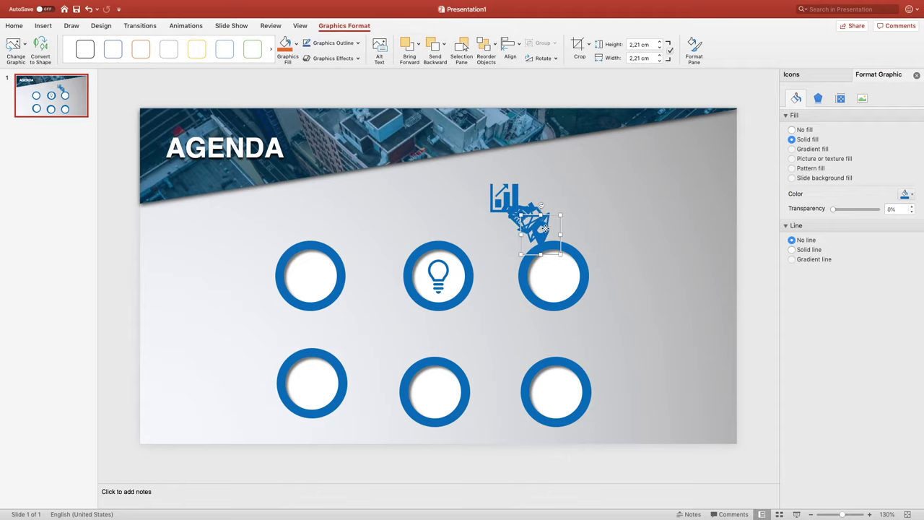
pyautogui.moveTo(553, 266)
pyautogui.mouseDown()
pyautogui.moveTo(579, 251)
pyautogui.moveTo(553, 273)
pyautogui.mouseUp()
pyautogui.moveTo(532, 217)
pyautogui.mouseDown()
pyautogui.moveTo(538, 332)
pyautogui.moveTo(558, 392)
pyautogui.mouseUp()
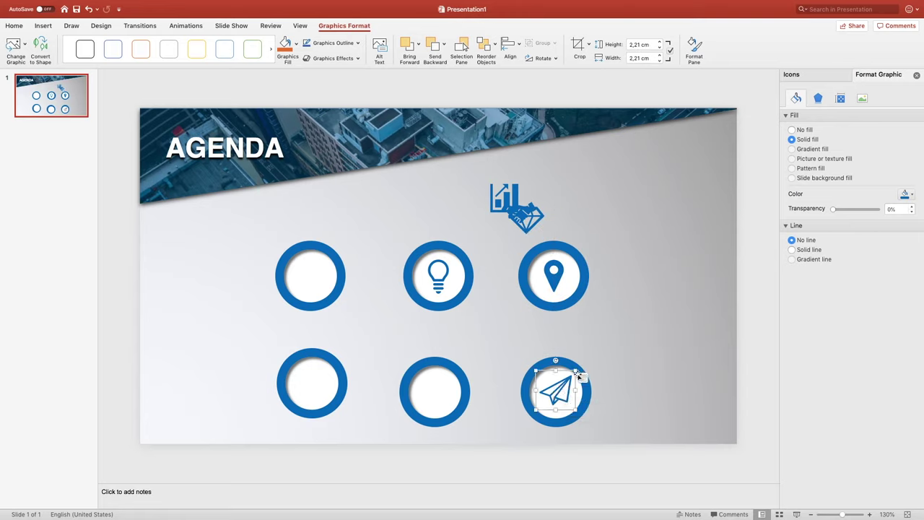
pyautogui.moveTo(576, 370); pyautogui.dragTo(554, 394)
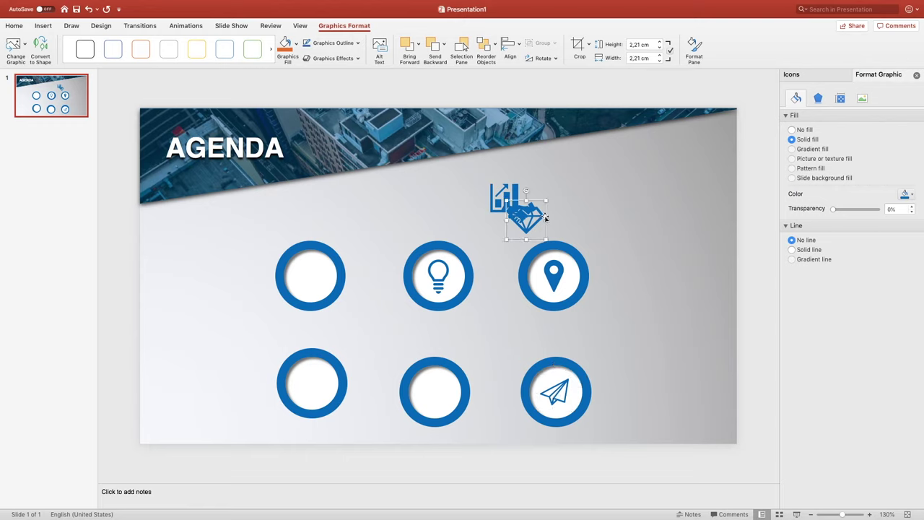
pyautogui.moveTo(540, 211)
pyautogui.mouseDown()
pyautogui.moveTo(433, 402)
pyautogui.moveTo(456, 379)
pyautogui.moveTo(438, 385)
pyautogui.mouseUp()
pyautogui.moveTo(509, 200); pyautogui.dragTo(311, 384)
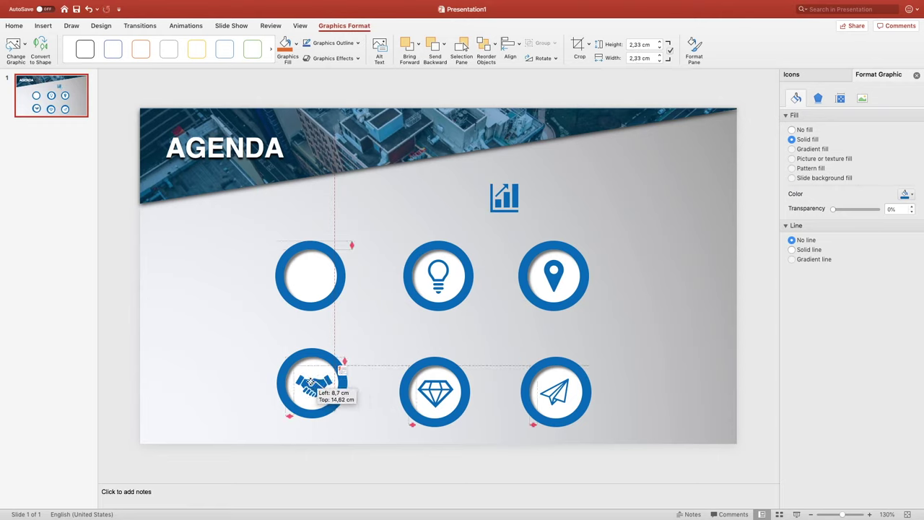
# Centre the chart icon in the top-left ring at about 1.98 cm, then select it with its ring.
pyautogui.click(505, 197)
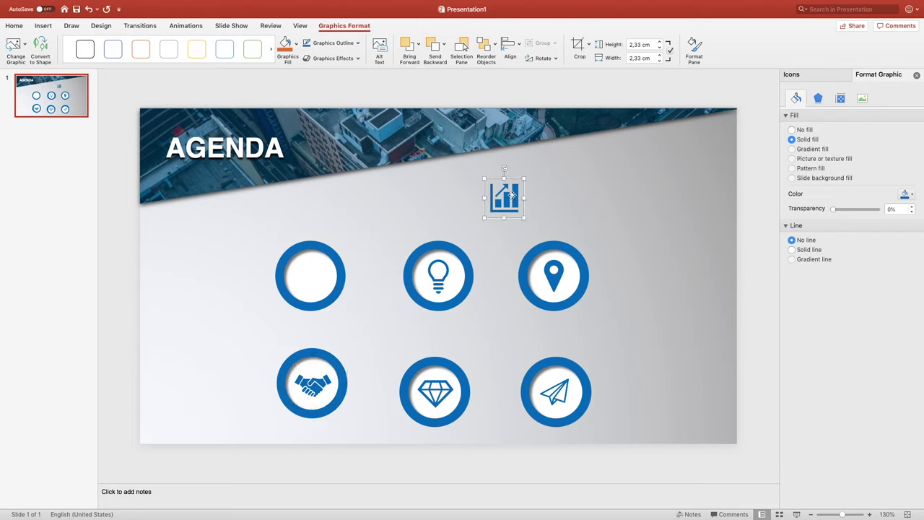
pyautogui.moveTo(505, 197); pyautogui.dragTo(311, 274)
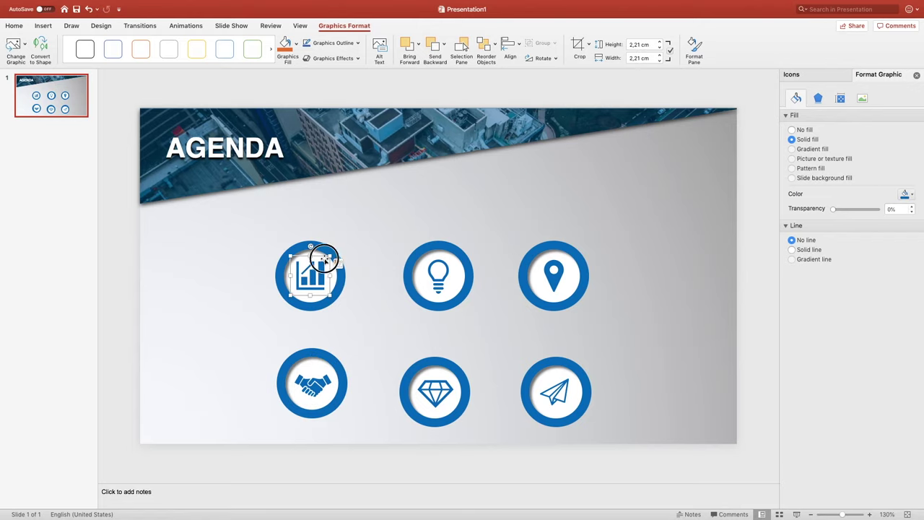
pyautogui.moveTo(330, 255); pyautogui.dragTo(326, 258)
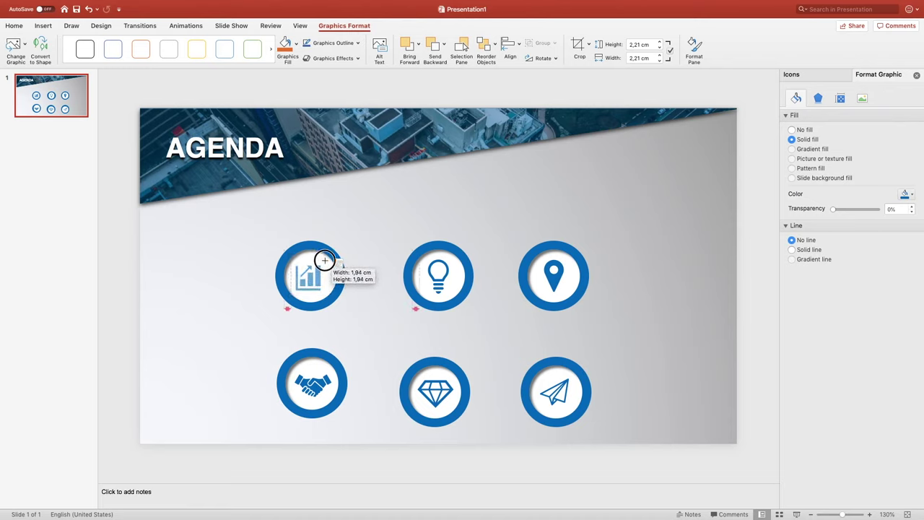
pyautogui.moveTo(310, 278); pyautogui.dragTo(311, 278)
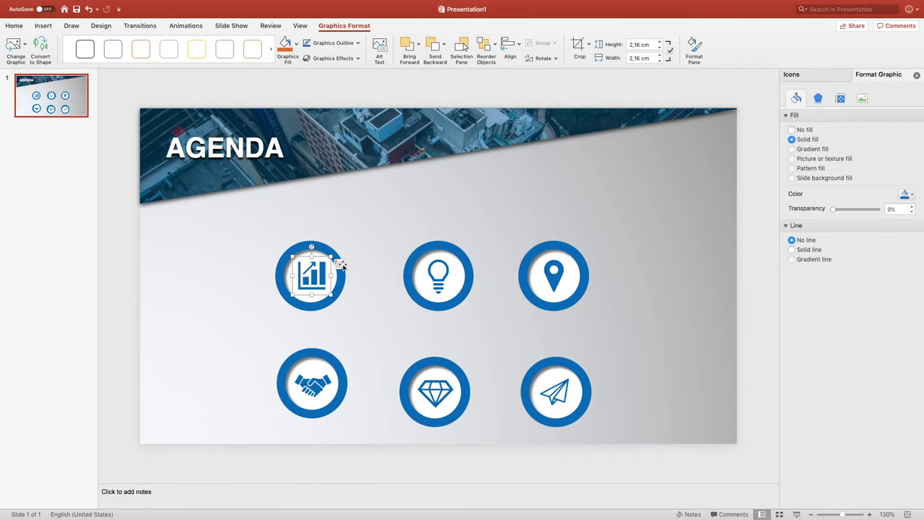
pyautogui.moveTo(330, 257); pyautogui.dragTo(316, 281)
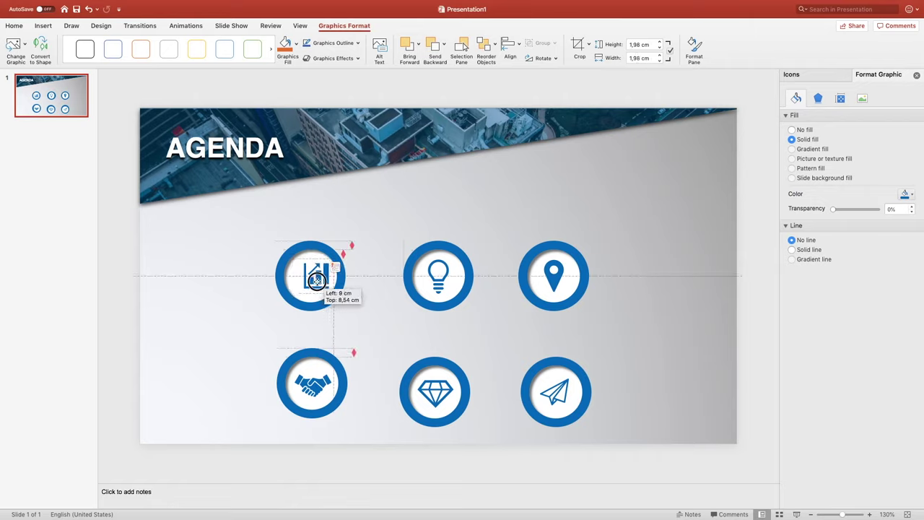
pyautogui.click(365, 226)
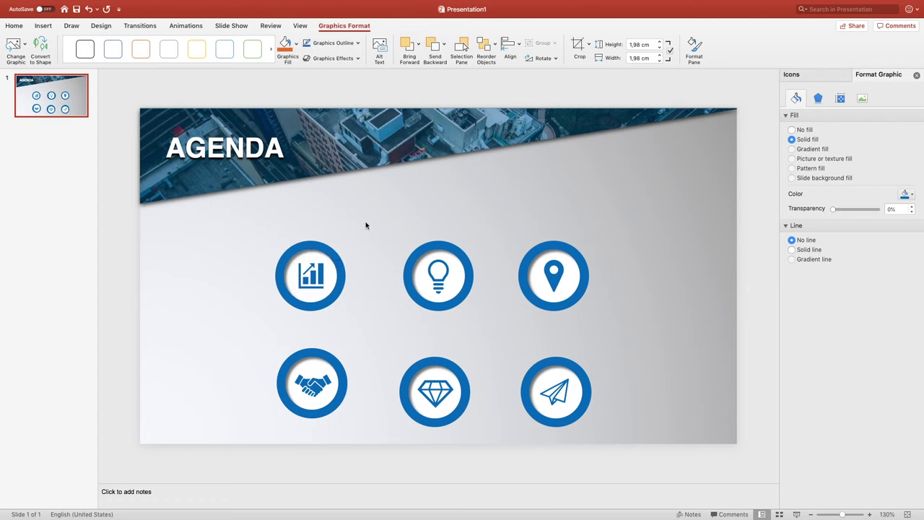
pyautogui.click(318, 268)
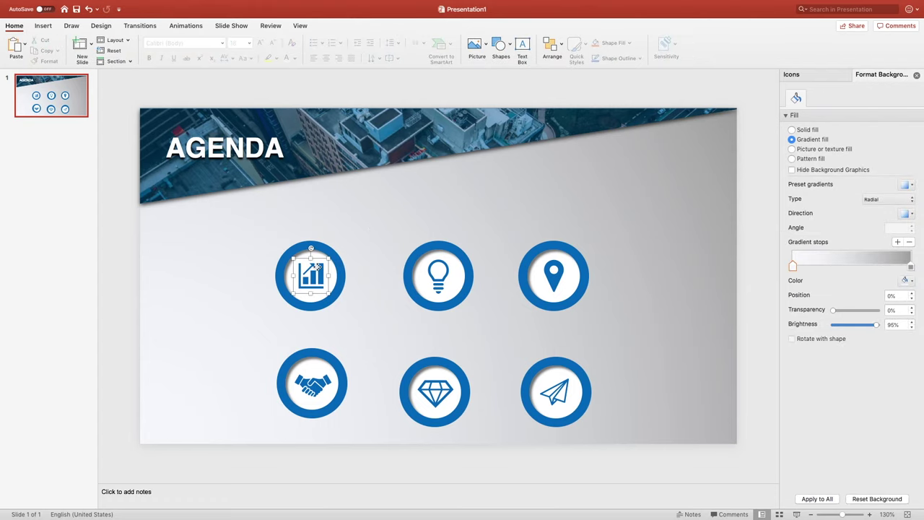
pyautogui.click(353, 241)
pyautogui.moveTo(261, 226); pyautogui.dragTo(359, 324)
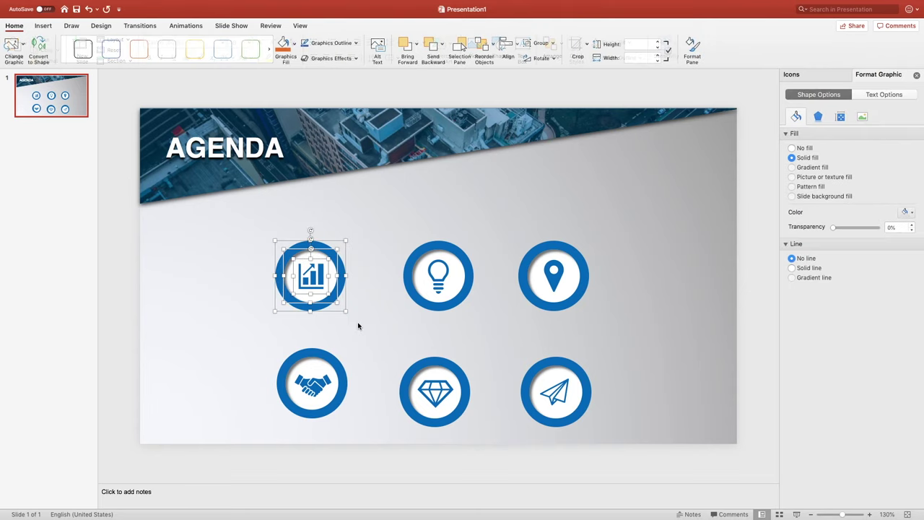
# Group the chart, lightbulb and pin icons each with its ring.
pyautogui.rightClick(345, 262)
pyautogui.moveTo(373, 297)
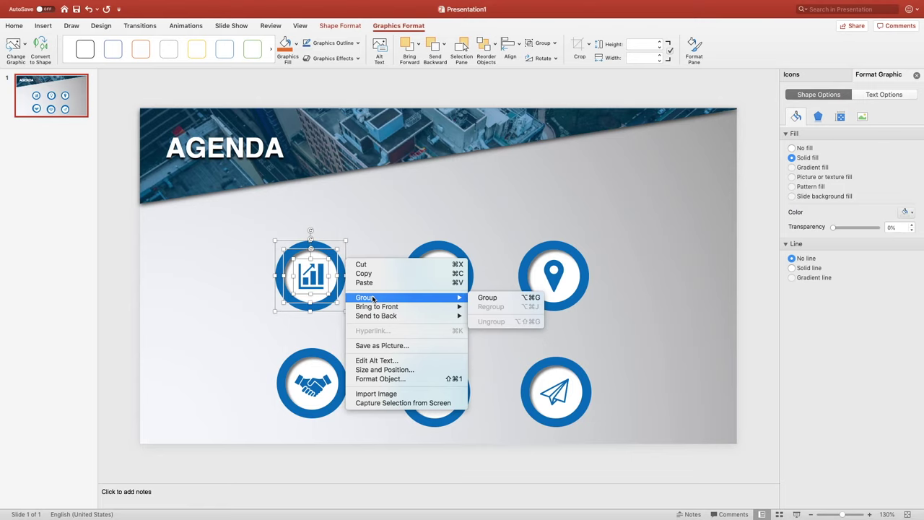
pyautogui.click(487, 298)
pyautogui.moveTo(380, 214); pyautogui.dragTo(489, 334)
pyautogui.rightClick(473, 258)
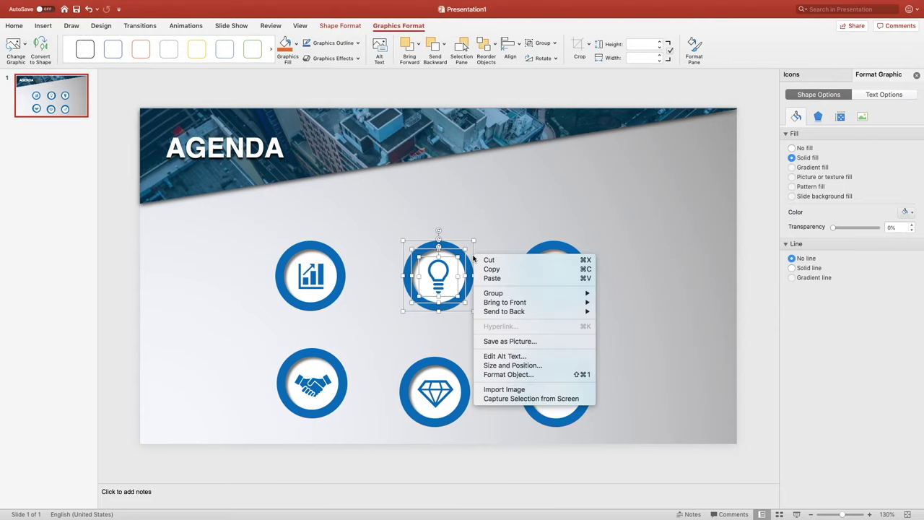
pyautogui.moveTo(504, 295)
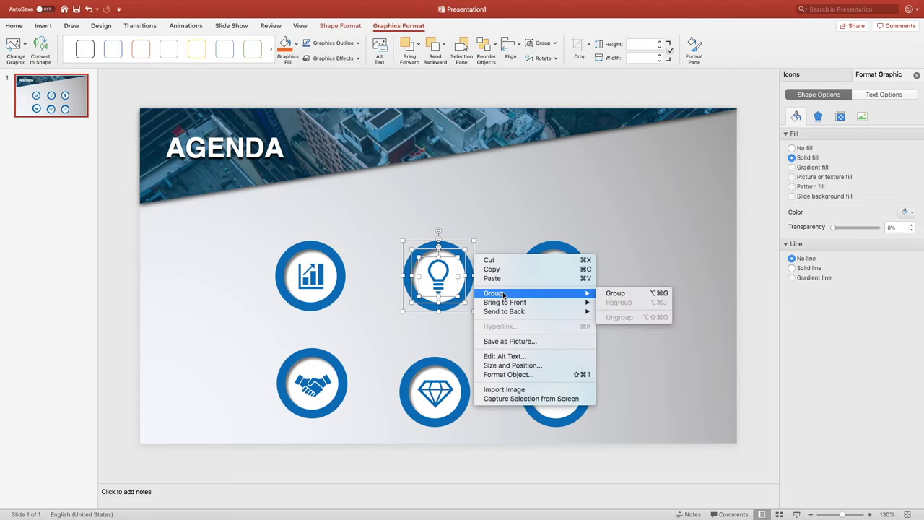
pyautogui.click(612, 295)
pyautogui.click(553, 283)
pyautogui.moveTo(503, 224); pyautogui.dragTo(605, 328)
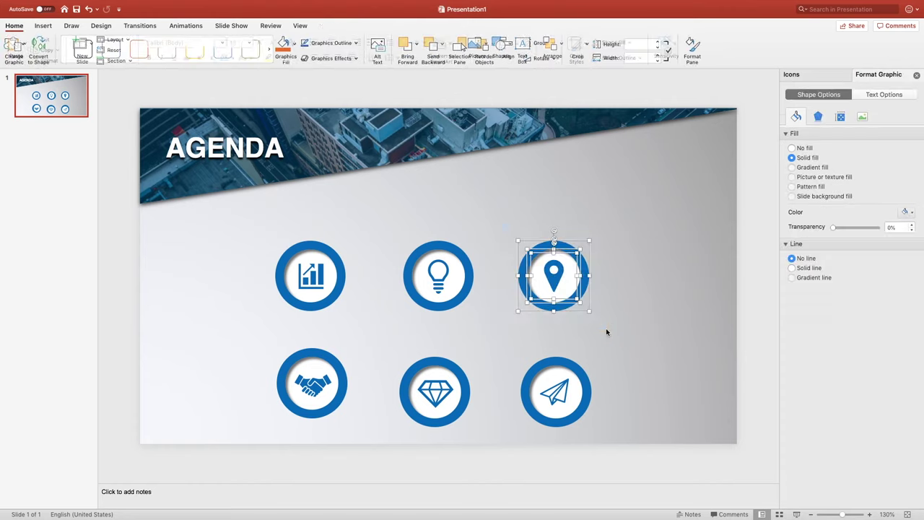
pyautogui.rightClick(589, 258)
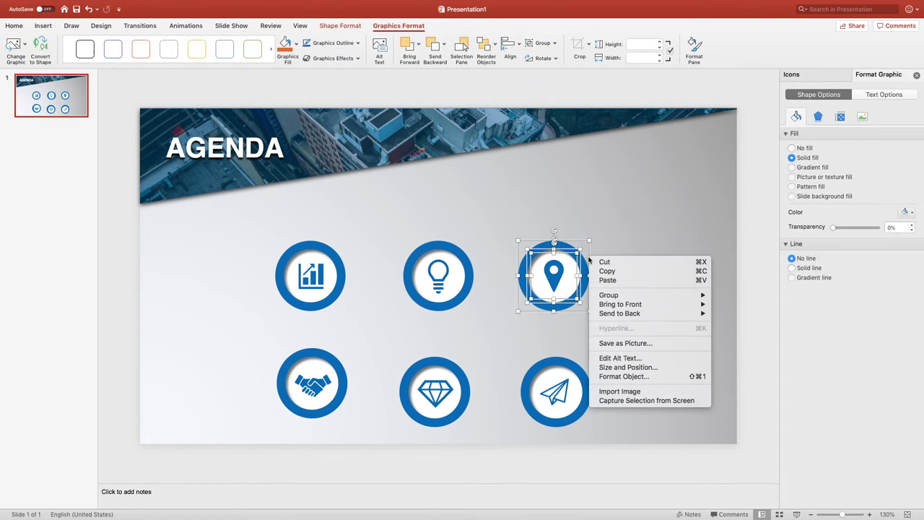
pyautogui.moveTo(612, 295)
pyautogui.click(730, 296)
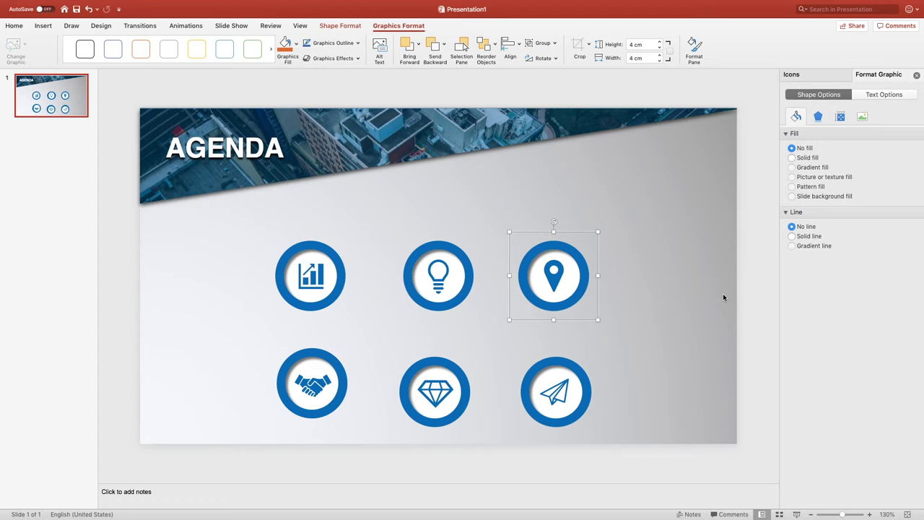
# Group the paper-plane and diamond icons each with its ring.
pyautogui.moveTo(504, 335); pyautogui.dragTo(601, 439)
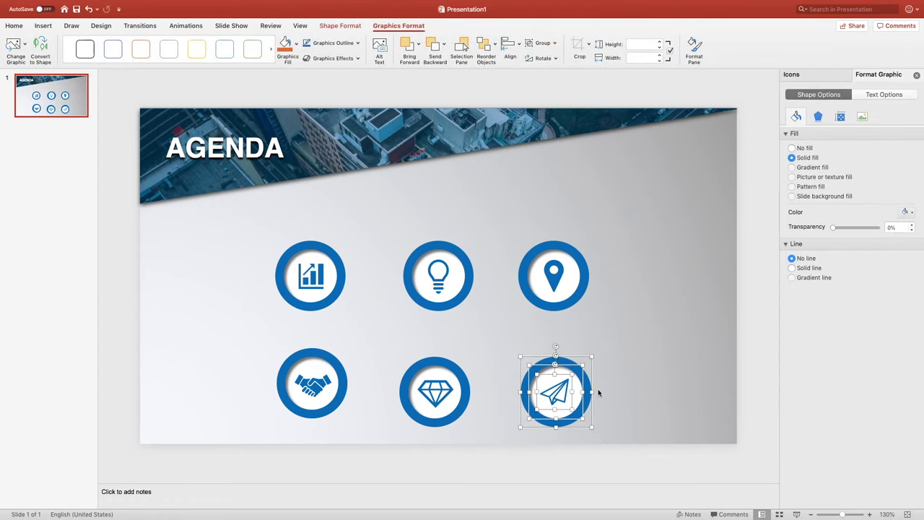
pyautogui.rightClick(592, 380)
pyautogui.moveTo(693, 405)
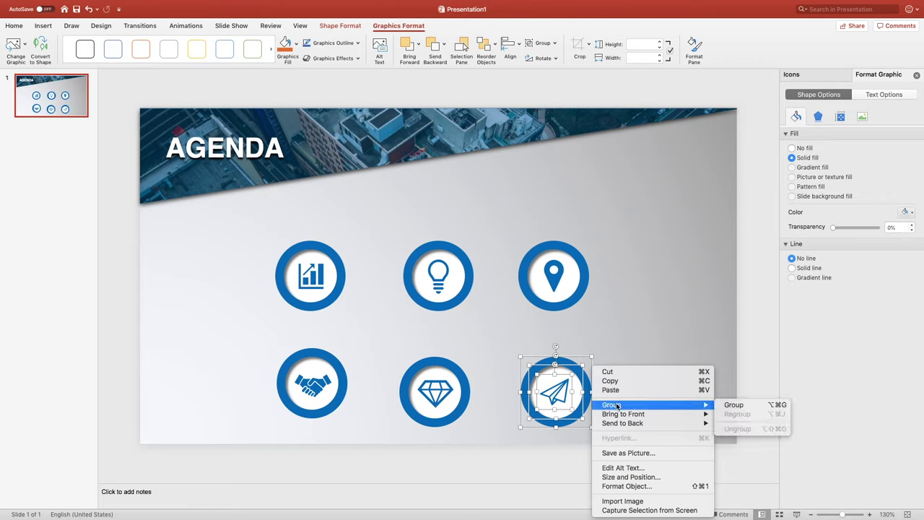
pyautogui.click(723, 405)
pyautogui.moveTo(387, 339); pyautogui.dragTo(478, 438)
pyautogui.rightClick(470, 374)
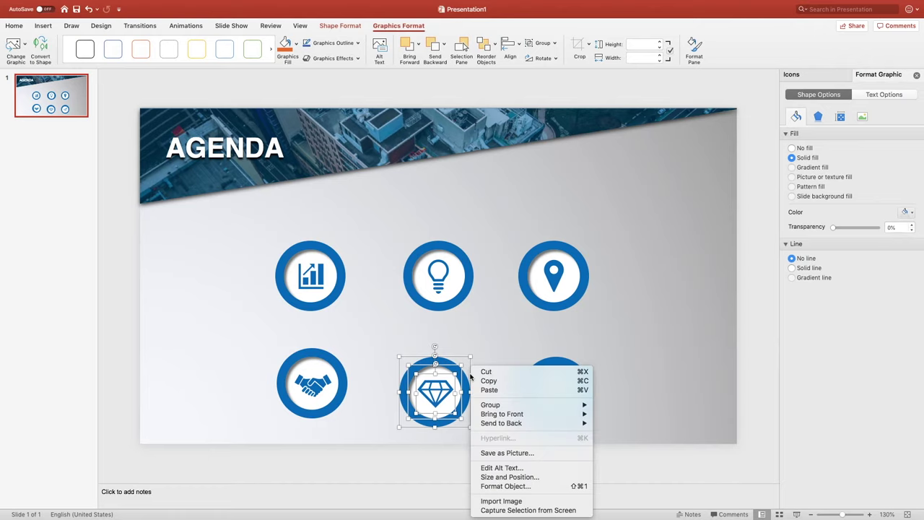
pyautogui.moveTo(492, 406)
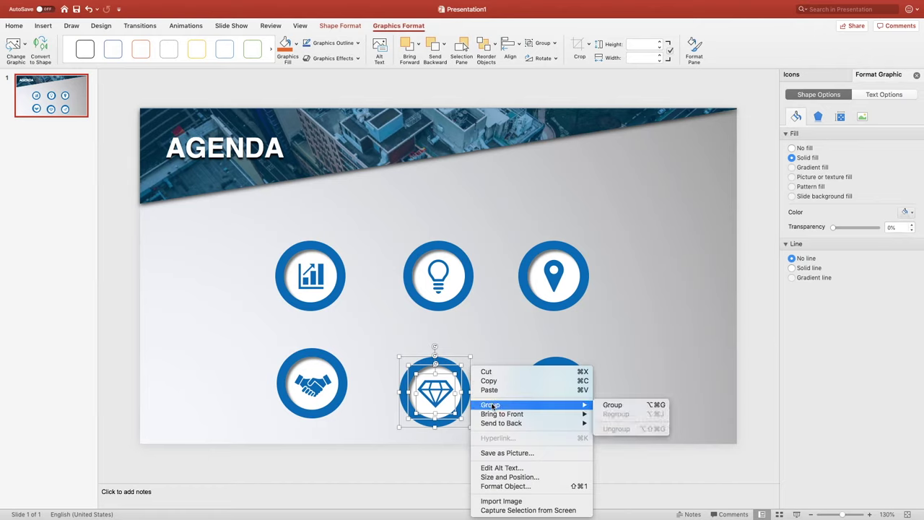
pyautogui.click(612, 404)
# Group the handshake icon with its ring, then select all six ring groups.
pyautogui.moveTo(260, 330); pyautogui.dragTo(343, 424)
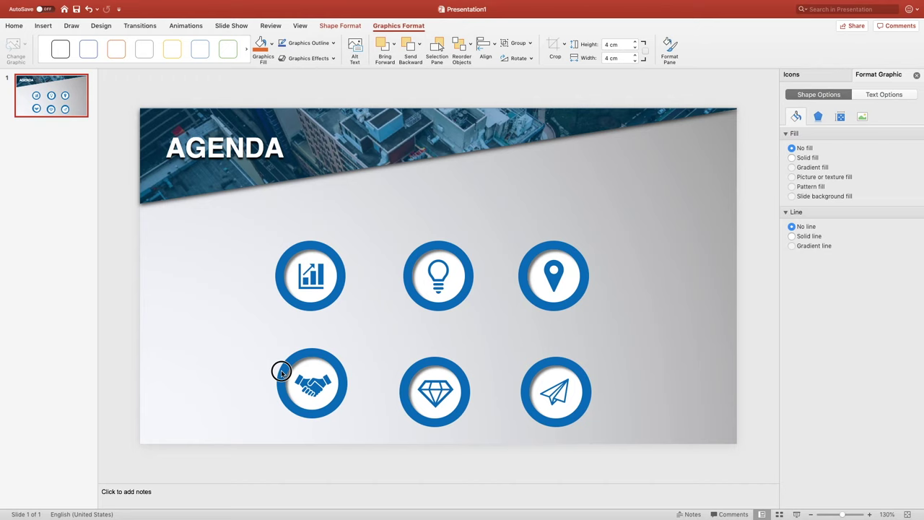
pyautogui.moveTo(344, 424); pyautogui.dragTo(359, 433)
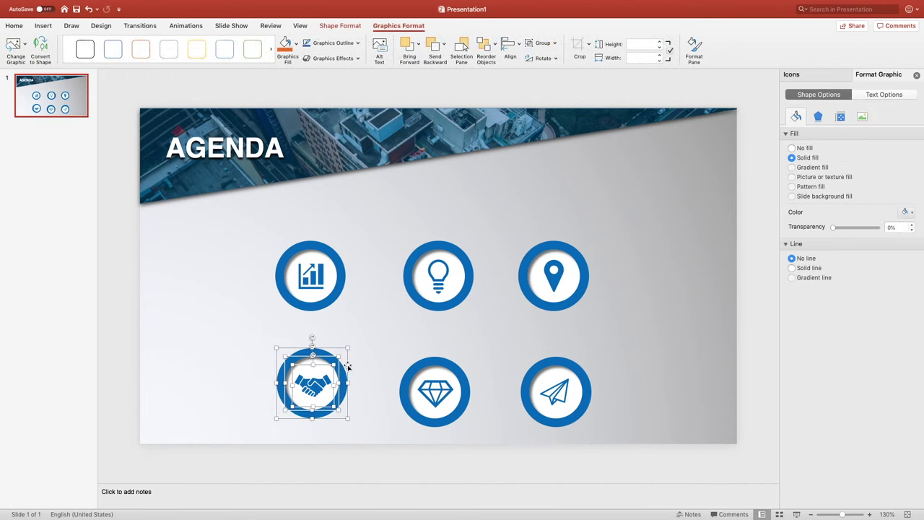
pyautogui.click(304, 347)
pyautogui.rightClick(344, 343)
pyautogui.click(262, 336)
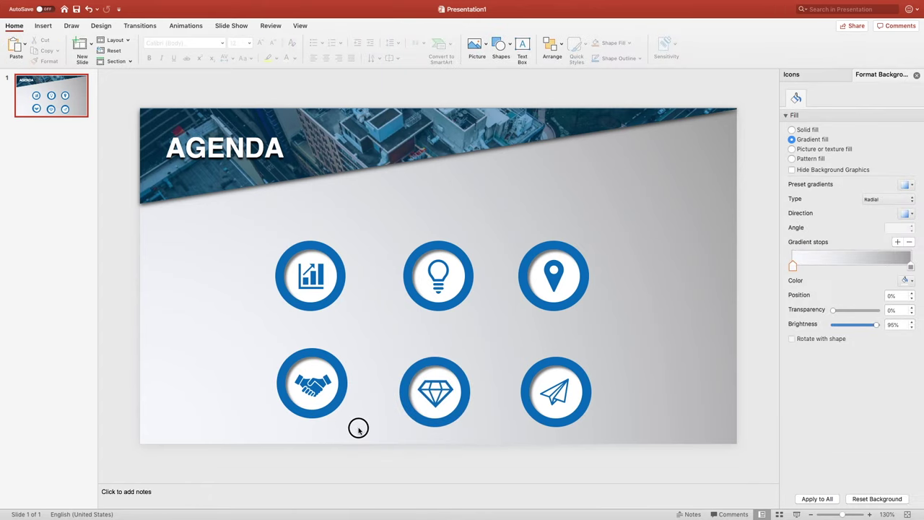
pyautogui.moveTo(358, 429); pyautogui.dragTo(254, 337)
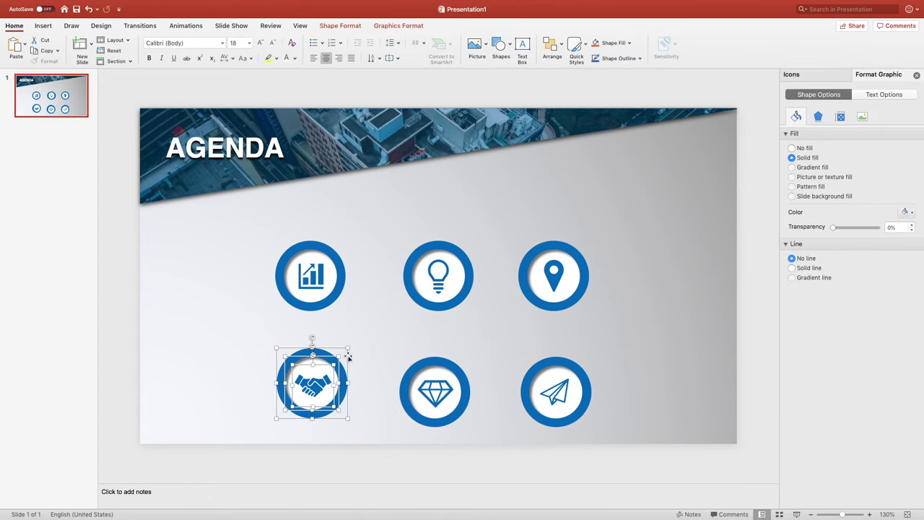
pyautogui.click(347, 357)
pyautogui.rightClick(347, 358)
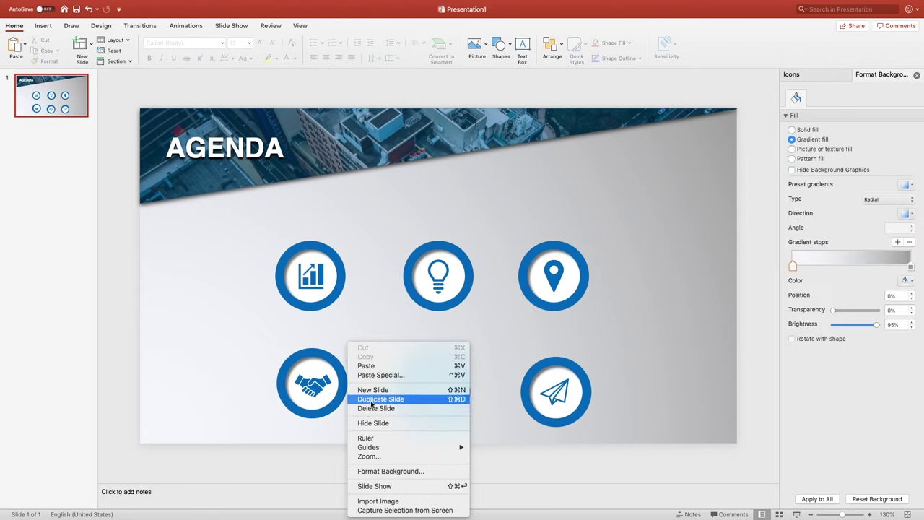
pyautogui.click(336, 435)
pyautogui.moveTo(361, 422); pyautogui.dragTo(258, 338)
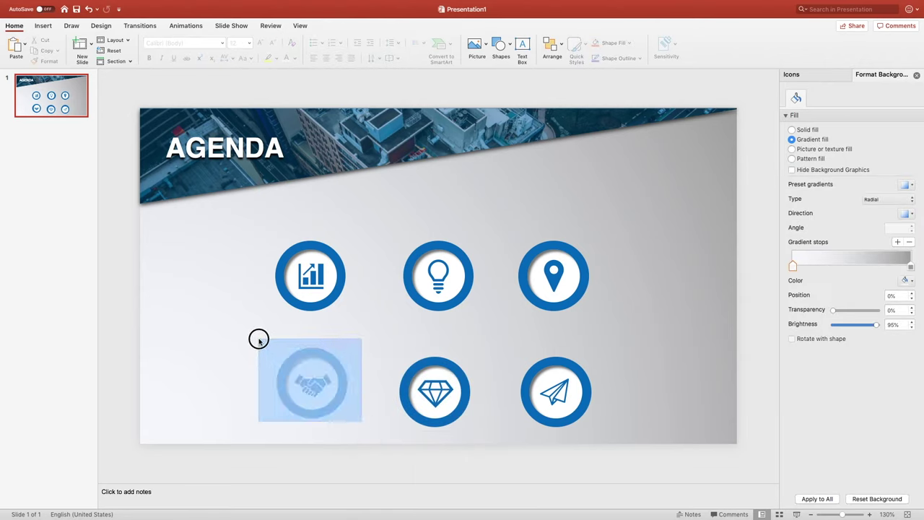
pyautogui.rightClick(333, 349)
pyautogui.moveTo(433, 385)
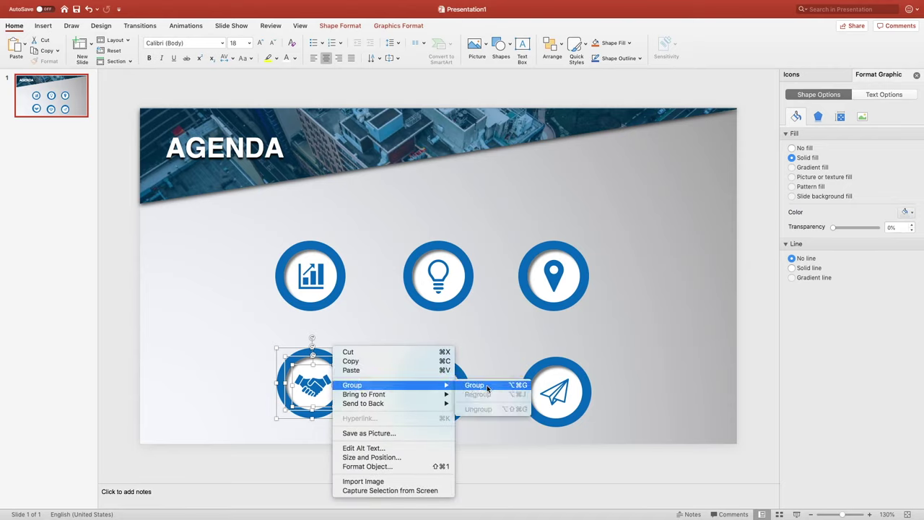
pyautogui.click(487, 388)
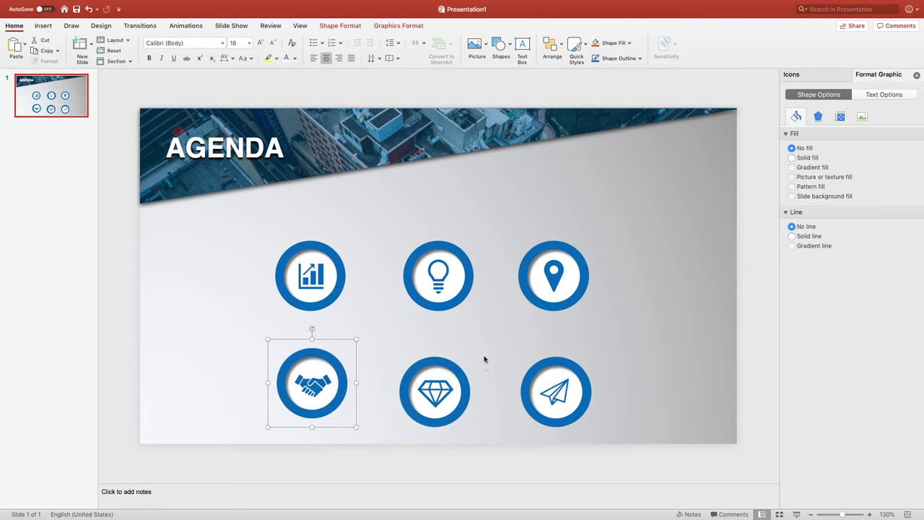
pyautogui.click(462, 328)
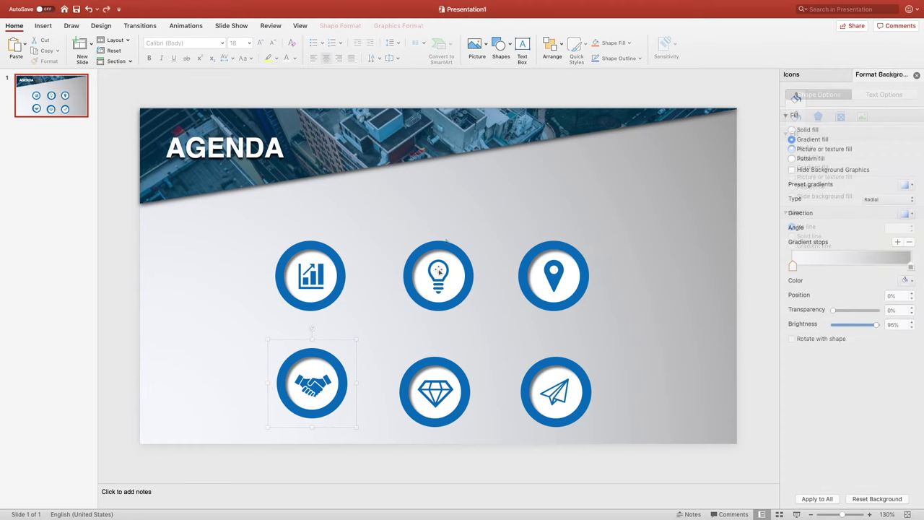
pyautogui.moveTo(259, 230); pyautogui.dragTo(623, 452)
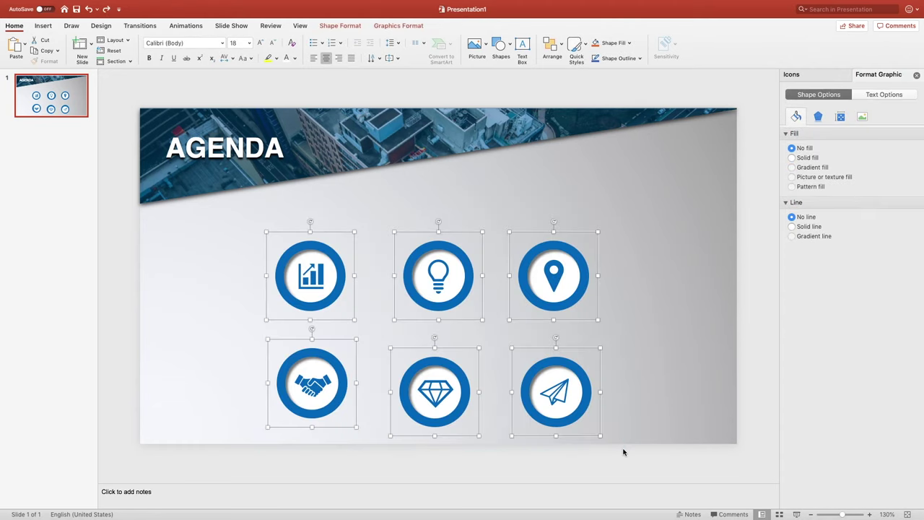
# Lock the aspect ratio, set the chart and pin icons to 2,5 cm height, and send them back.
pyautogui.click(344, 26)
pyautogui.click(744, 52)
pyautogui.click(438, 201)
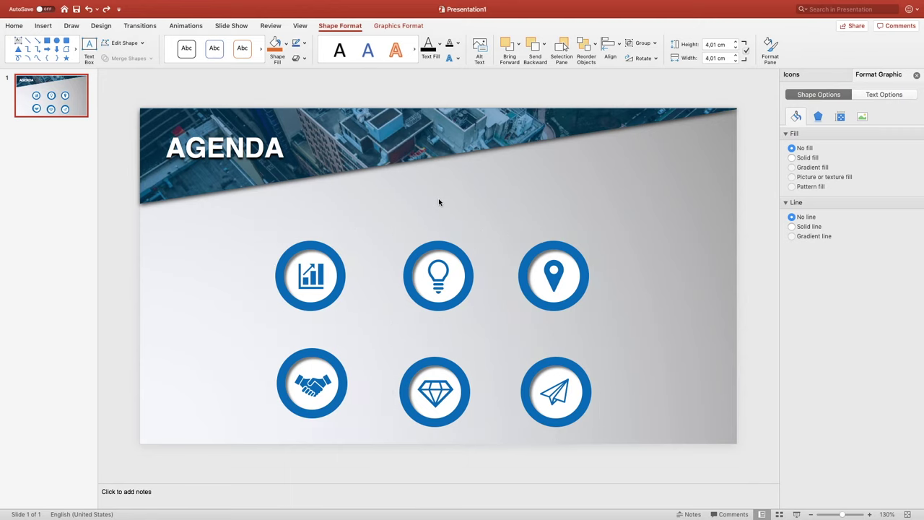
pyautogui.click(329, 252)
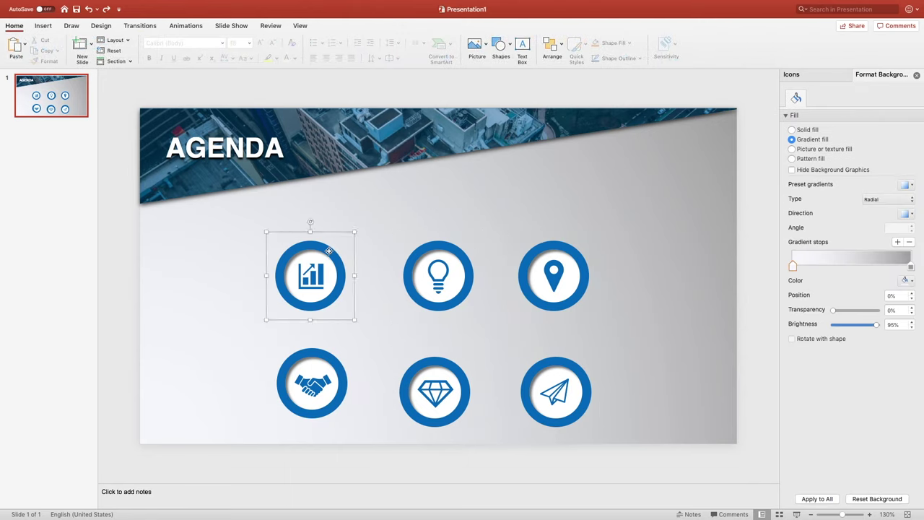
pyautogui.keyDown('shift'); pyautogui.click(540, 245); pyautogui.keyUp('shift')
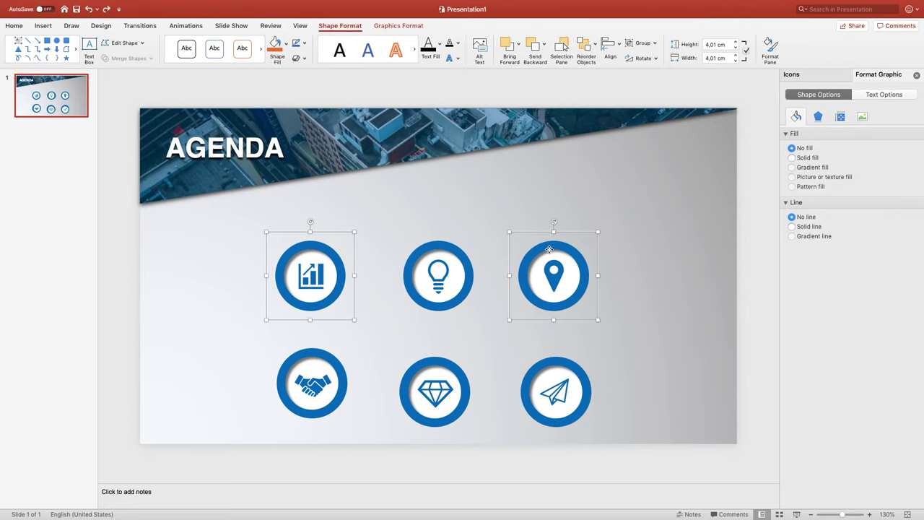
pyautogui.click(715, 45)
pyautogui.write('2,5')
pyautogui.press('Return')
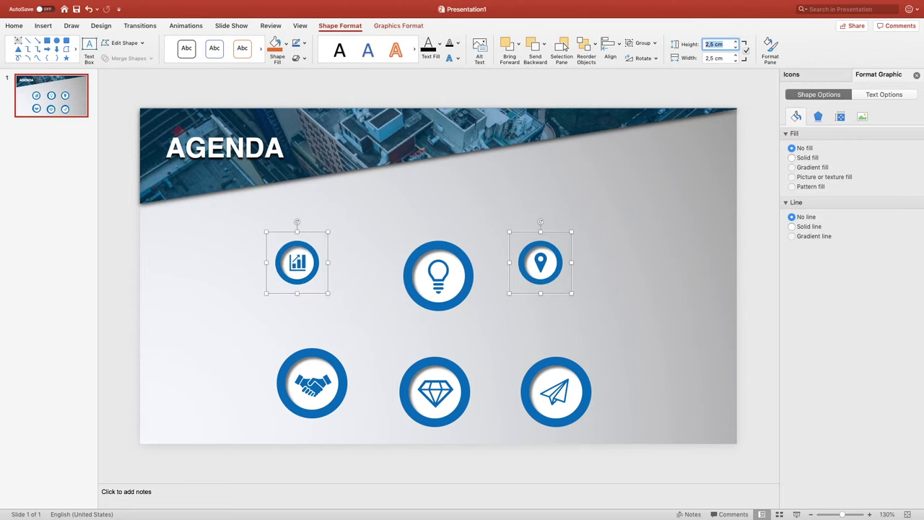
pyautogui.rightClick(558, 232)
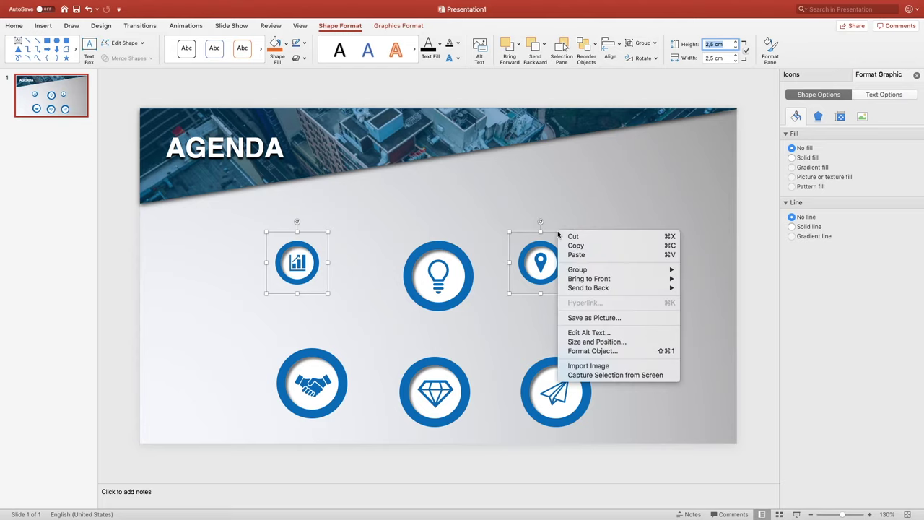
pyautogui.moveTo(589, 288)
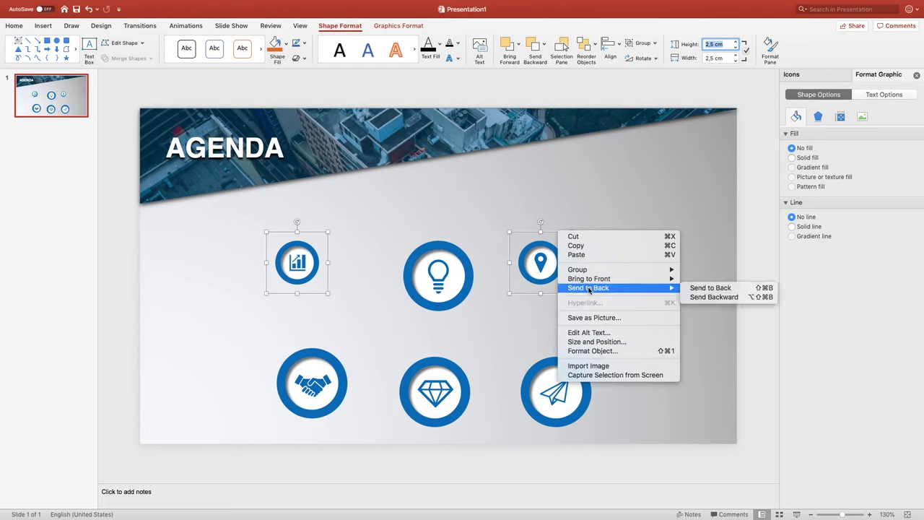
pyautogui.click(703, 288)
# Resize the handshake and paper-plane icons to 1,7 cm height and send them to back.
pyautogui.click(328, 361)
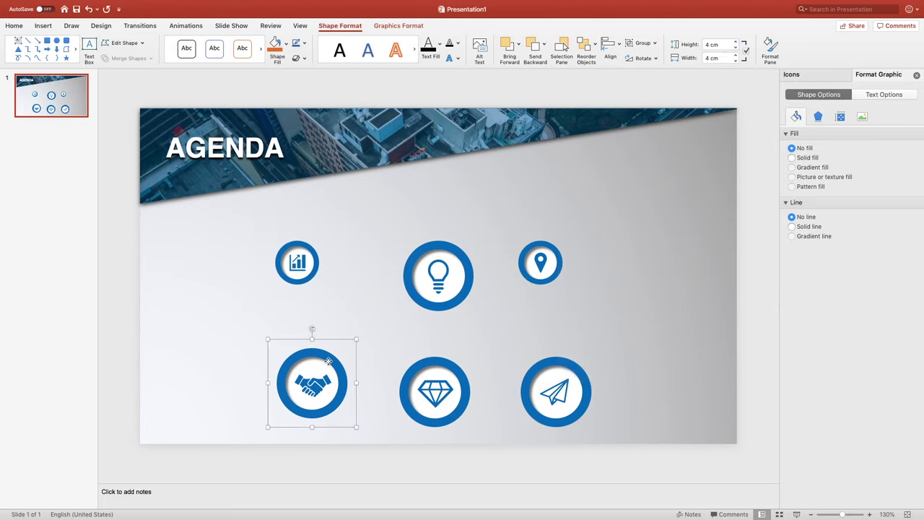
pyautogui.keyDown('shift'); pyautogui.click(550, 366); pyautogui.keyUp('shift')
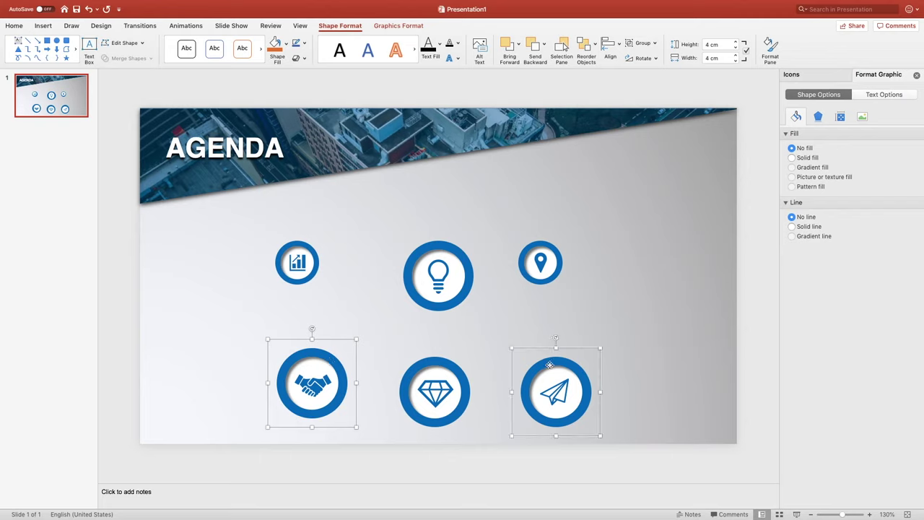
pyautogui.doubleClick(709, 44)
pyautogui.write('1,7')
pyautogui.press('Return')
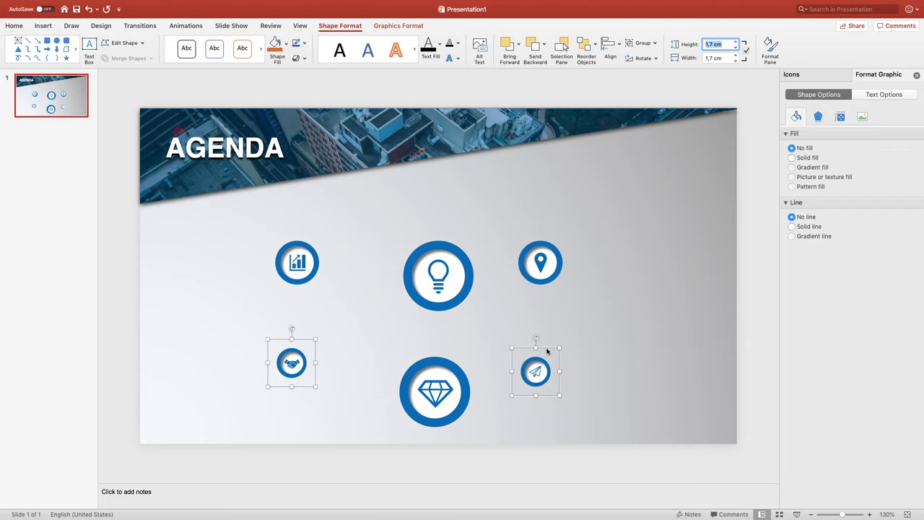
pyautogui.rightClick(547, 349)
pyautogui.moveTo(577, 404)
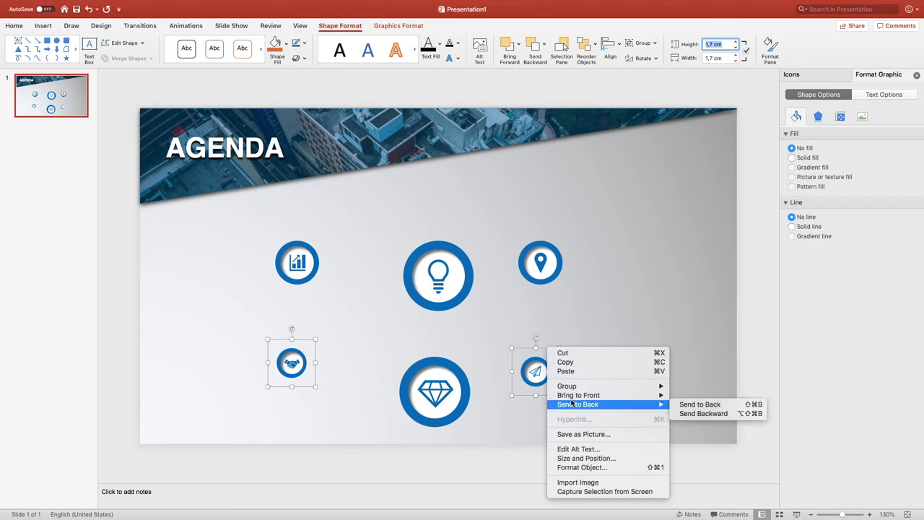
pyautogui.click(706, 406)
# Shrink the diamond icon to 1,2 cm height and send it to back.
pyautogui.click(454, 378)
pyautogui.doubleClick(712, 46)
pyautogui.write('1,2')
pyautogui.press('Return')
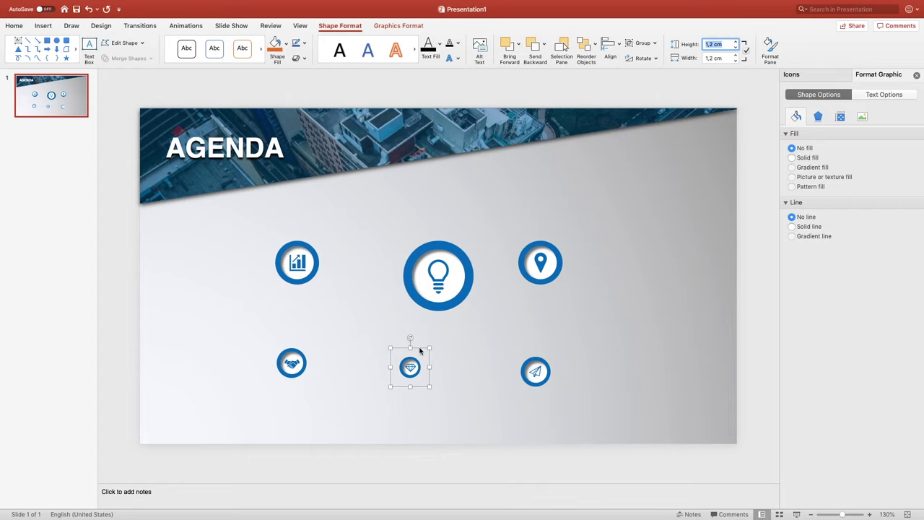
pyautogui.rightClick(419, 348)
pyautogui.moveTo(454, 405)
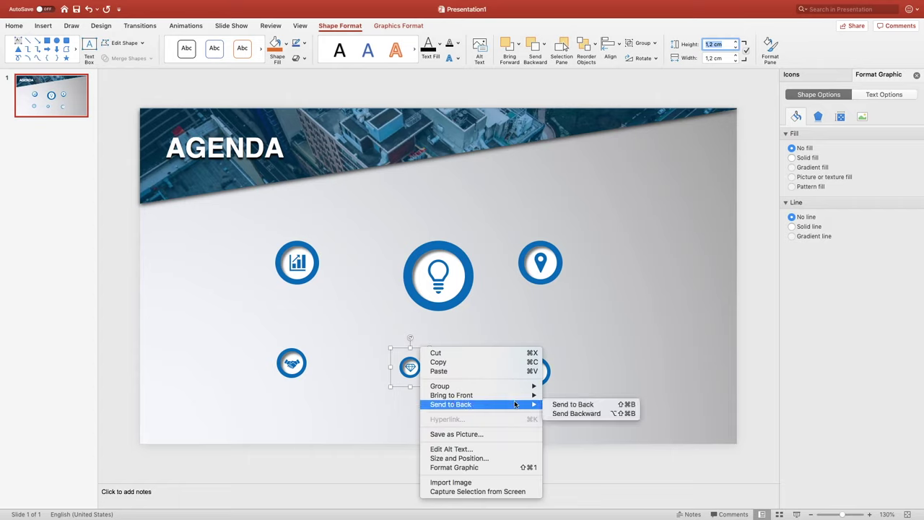
pyautogui.click(551, 405)
pyautogui.click(568, 402)
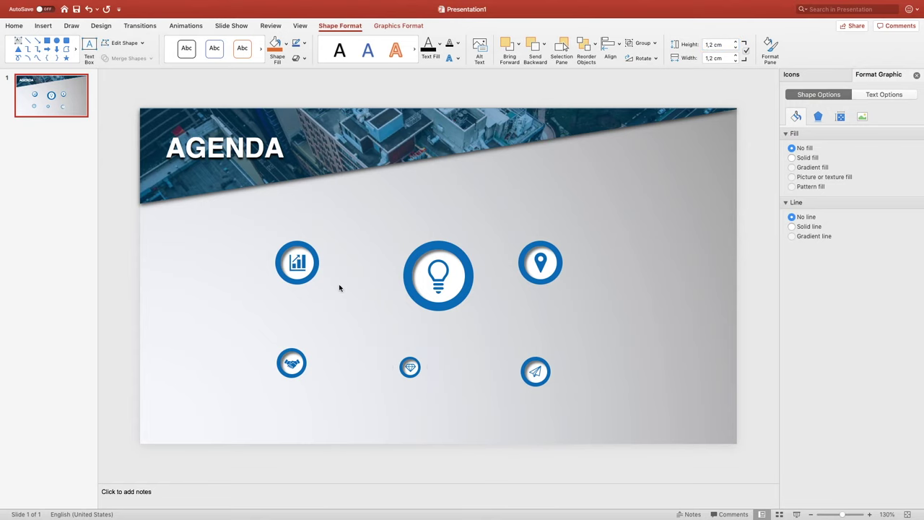
pyautogui.click(42, 27)
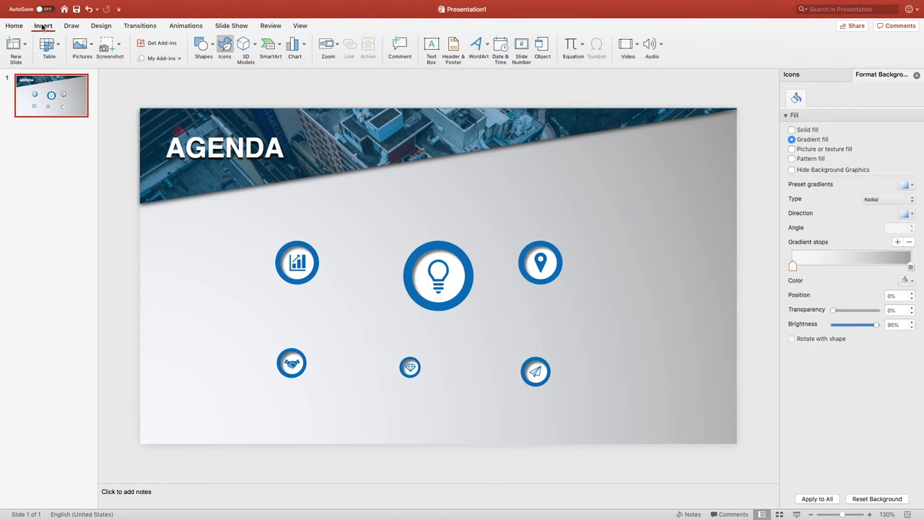
# Draw a rectangle covering the full 19.05 × 33.86 cm slide and send it behind everything.
pyautogui.click(201, 46)
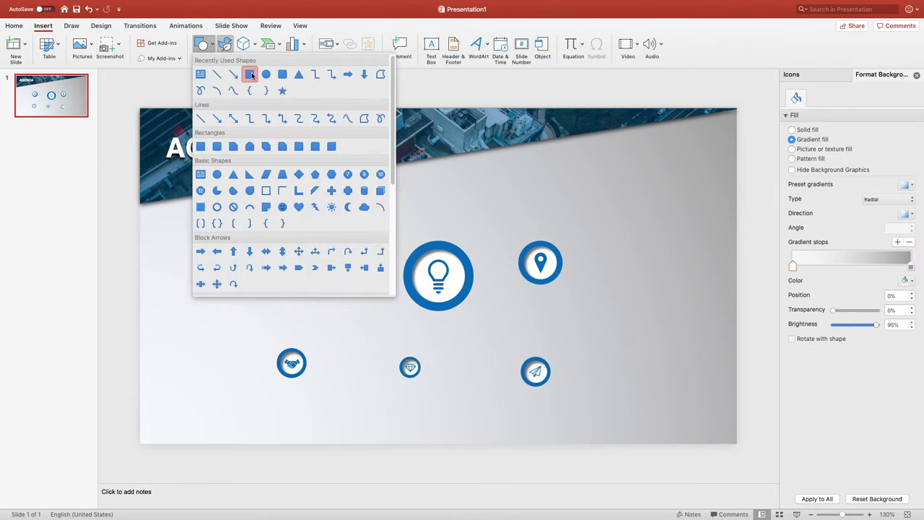
pyautogui.click(250, 74)
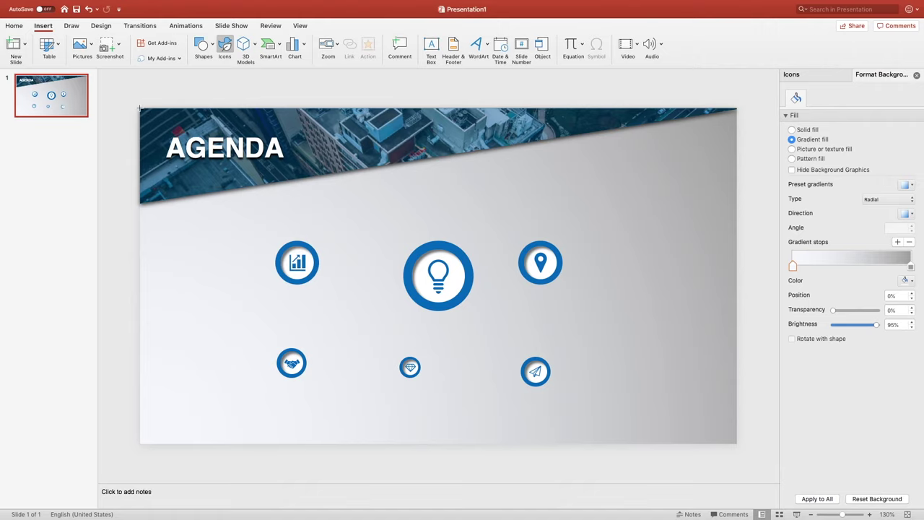
pyautogui.moveTo(139, 108); pyautogui.dragTo(735, 439)
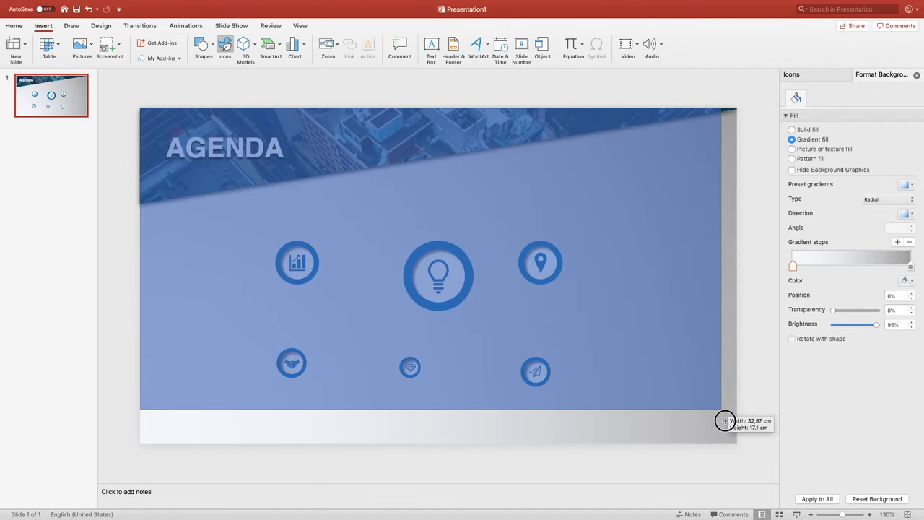
pyautogui.moveTo(735, 438); pyautogui.dragTo(736, 442)
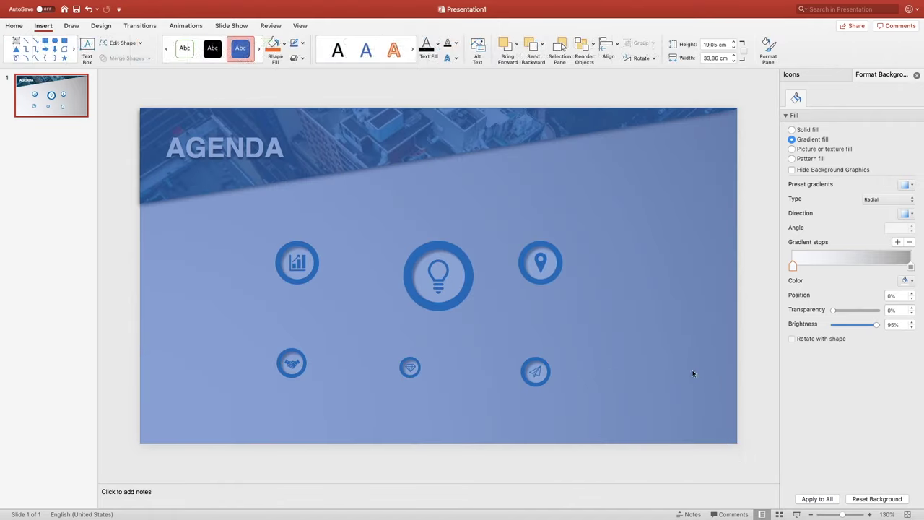
pyautogui.rightClick(680, 351)
pyautogui.moveTo(708, 385)
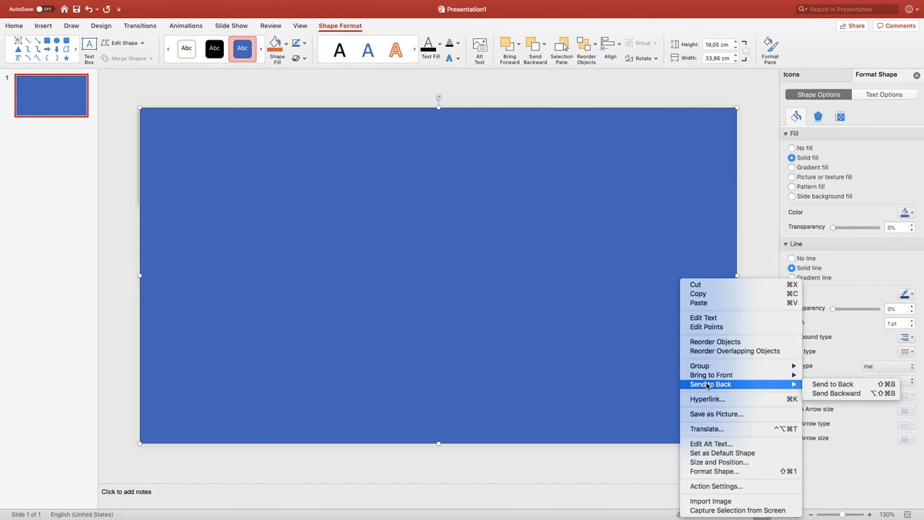
pyautogui.click(809, 385)
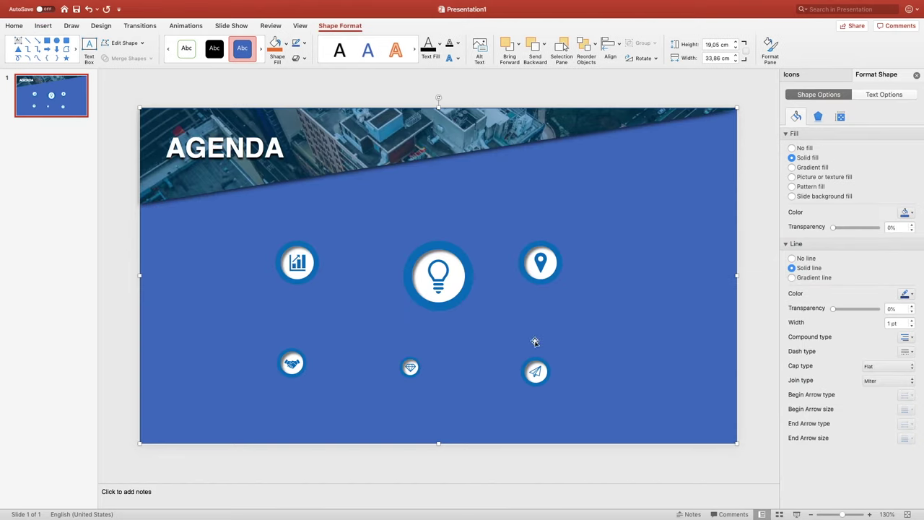
# Select all six ring icons and stack them with Align Center and Align Middle.
pyautogui.click(305, 274)
pyautogui.keyDown('shift'); pyautogui.click(440, 278); pyautogui.keyUp('shift')
pyautogui.keyDown('shift'); pyautogui.click(527, 264); pyautogui.keyUp('shift')
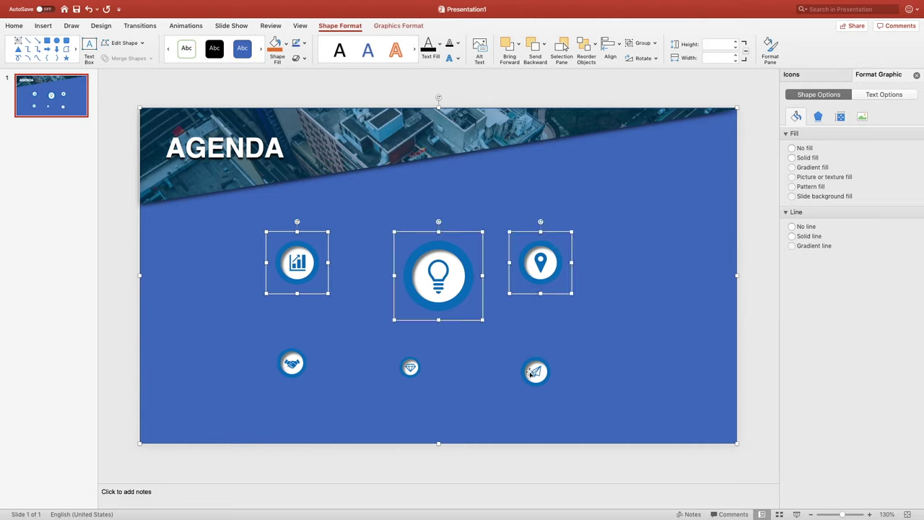
pyautogui.keyDown('shift'); pyautogui.click(533, 376); pyautogui.keyUp('shift')
pyautogui.keyDown('shift'); pyautogui.click(417, 368); pyautogui.keyUp('shift')
pyautogui.keyDown('shift'); pyautogui.click(292, 365); pyautogui.keyUp('shift')
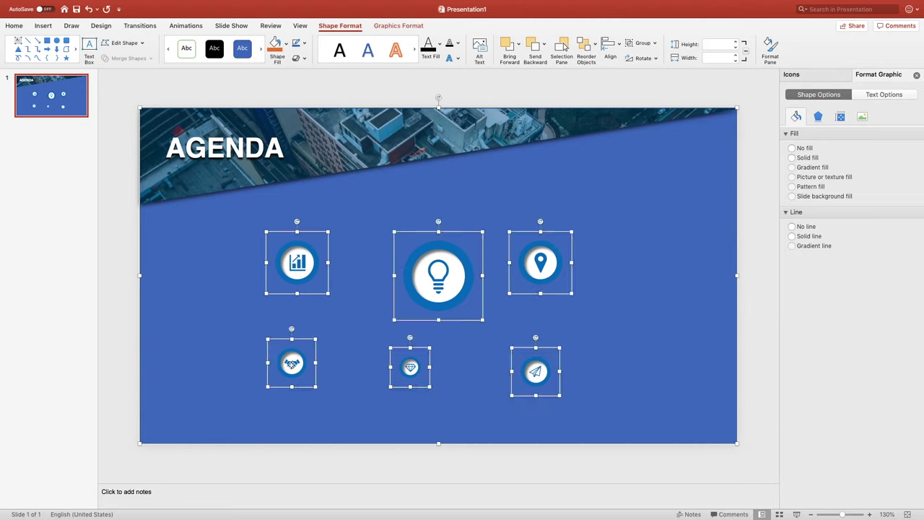
pyautogui.click(610, 49)
pyautogui.click(626, 82)
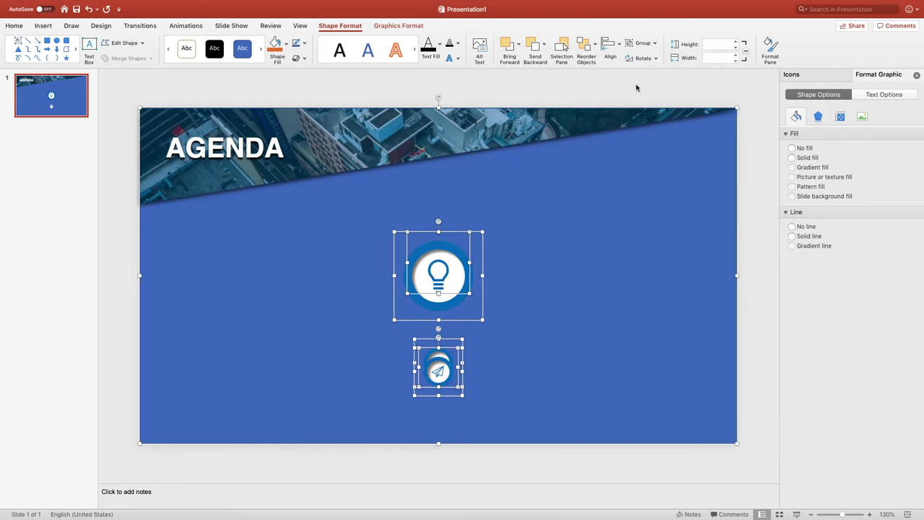
pyautogui.click(610, 48)
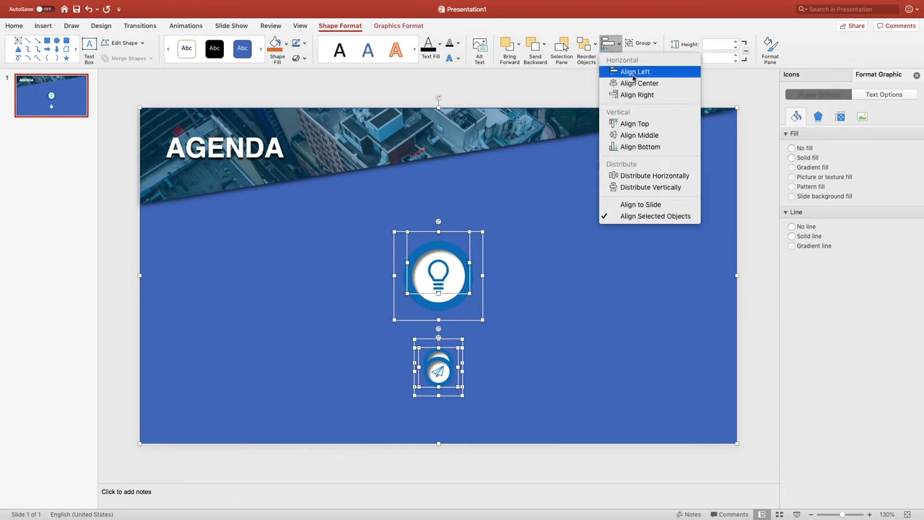
pyautogui.click(638, 136)
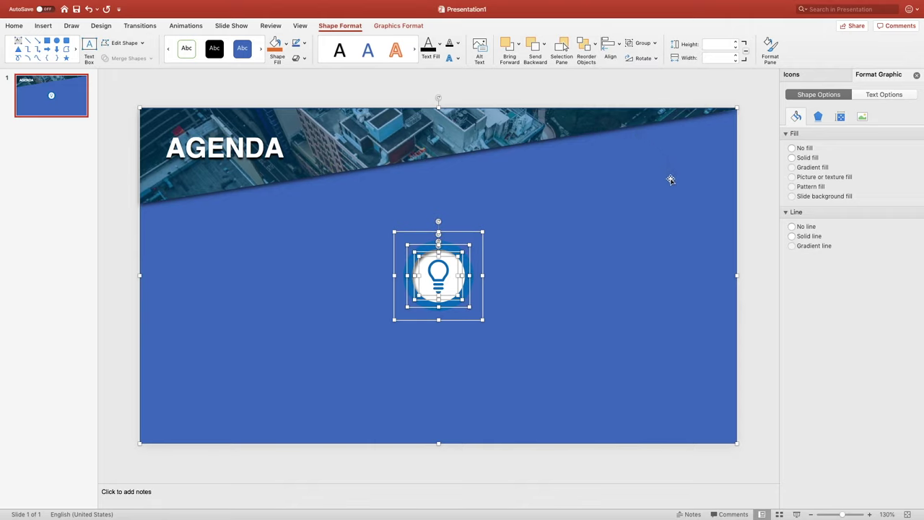
pyautogui.click(760, 169)
pyautogui.click(717, 172)
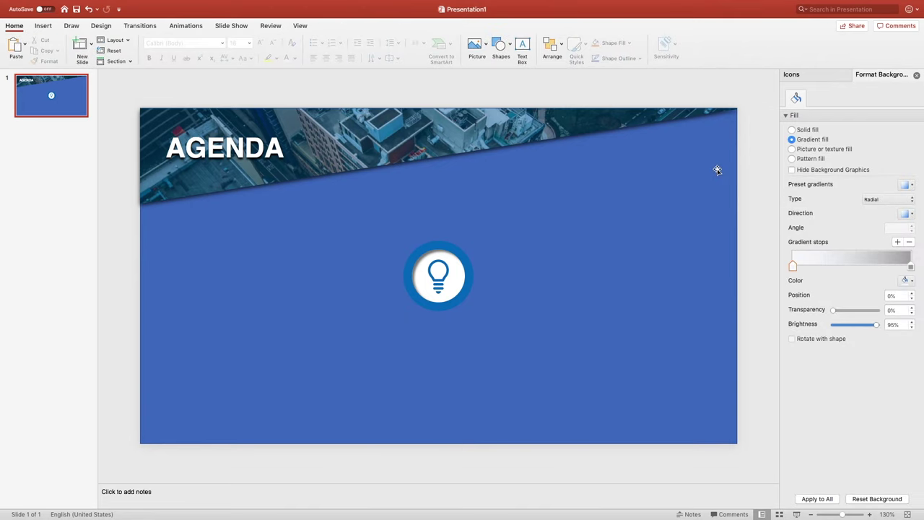
# Delete the blue background rectangle and select the lightbulb icon's inner blue circle.
pyautogui.press('Delete')
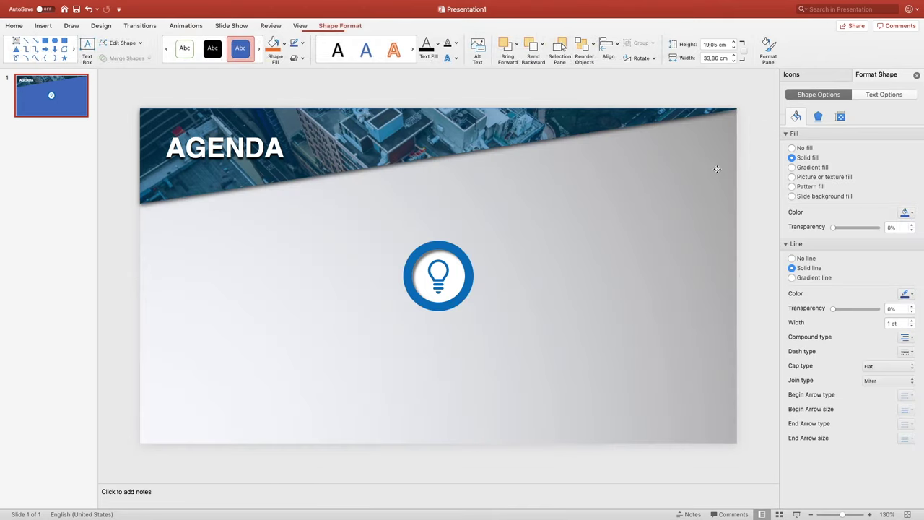
pyautogui.click(717, 169)
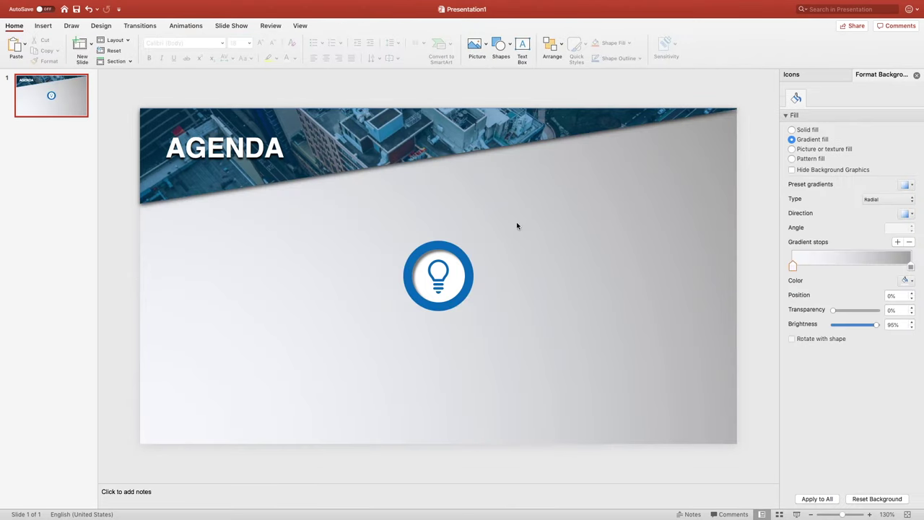
pyautogui.click(460, 252)
pyautogui.click(462, 254)
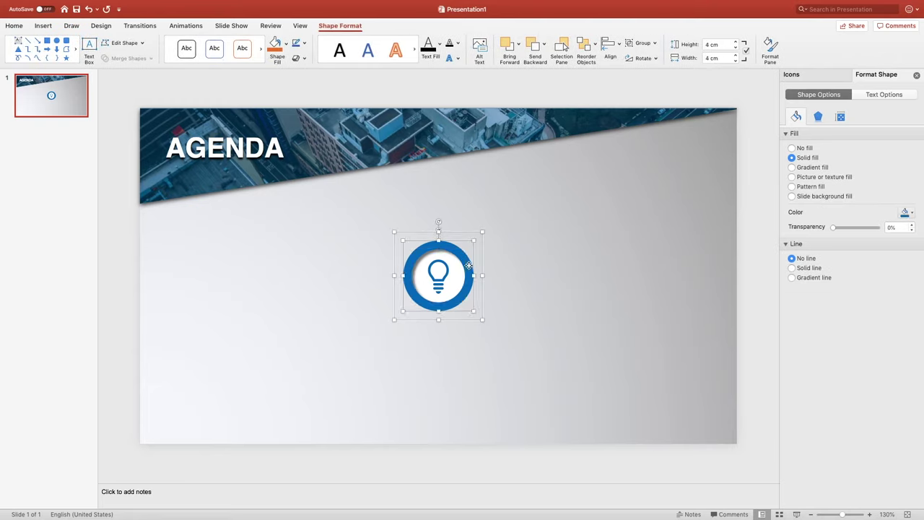
# Paste a copy of the blue circle and centre it over the lightbulb icon.
pyautogui.click(514, 268)
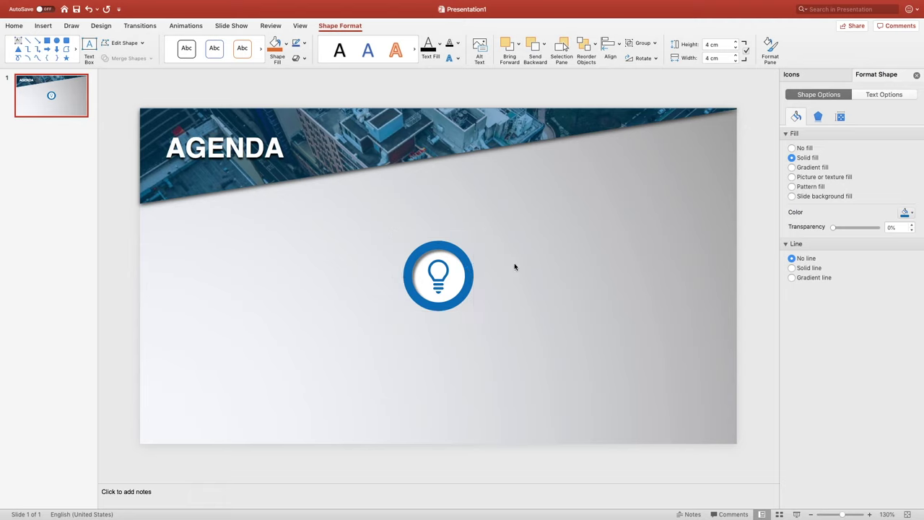
pyautogui.press('cmd+v')
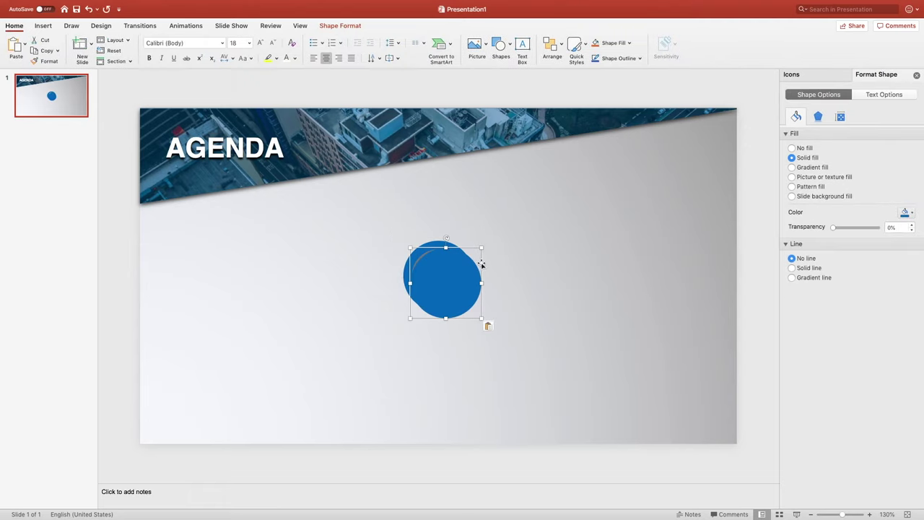
pyautogui.moveTo(481, 260); pyautogui.dragTo(475, 253)
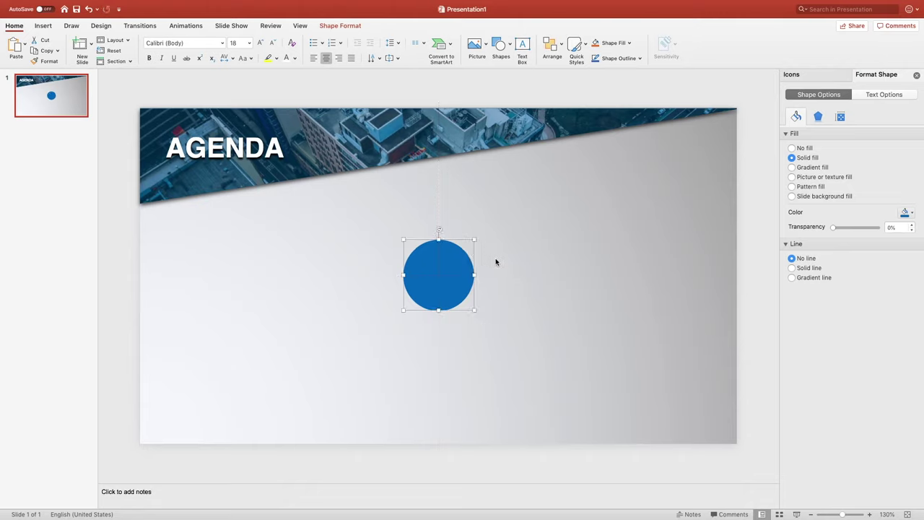
pyautogui.click(495, 262)
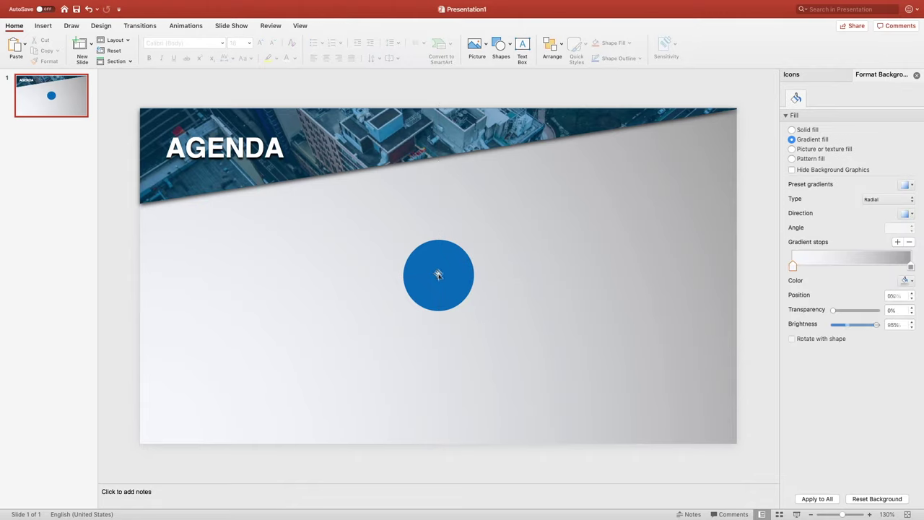
pyautogui.rightClick(66, 103)
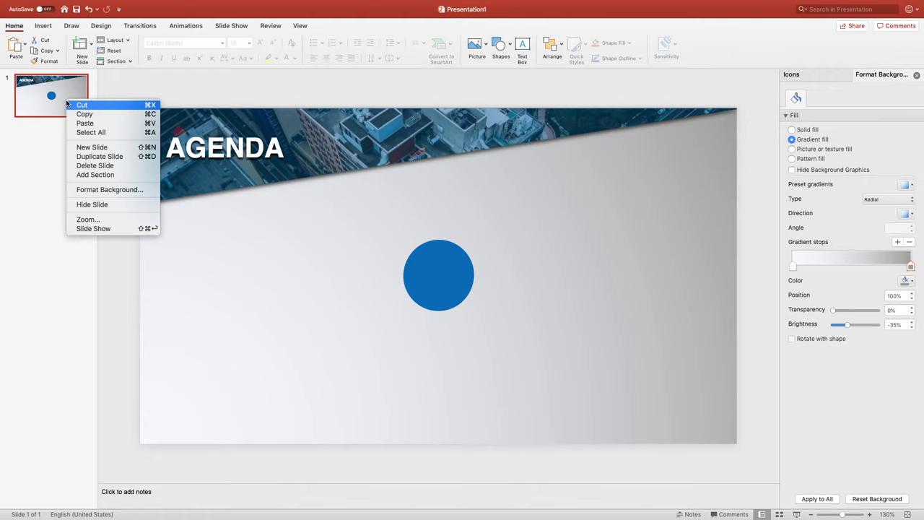
# Duplicate slide 1 as slide 2 with a gradient fill background.
pyautogui.click(82, 113)
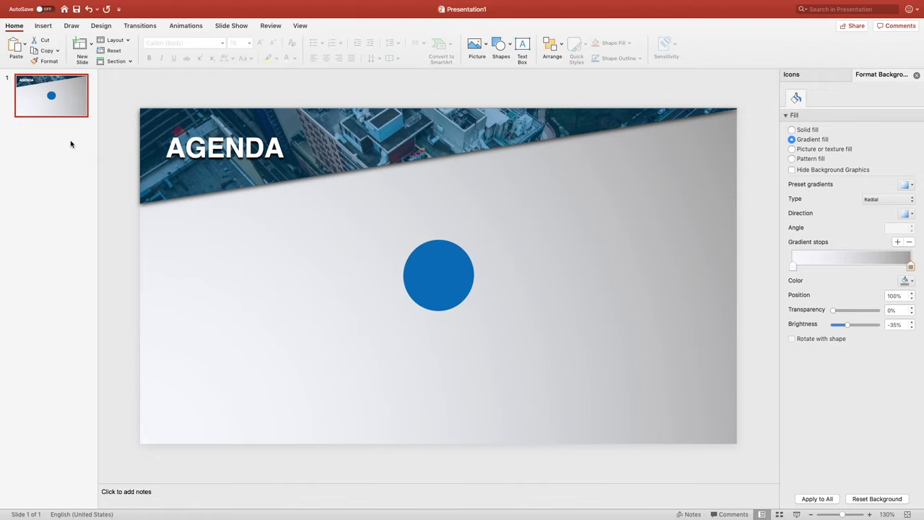
pyautogui.hotkey('ctrl', 'v')
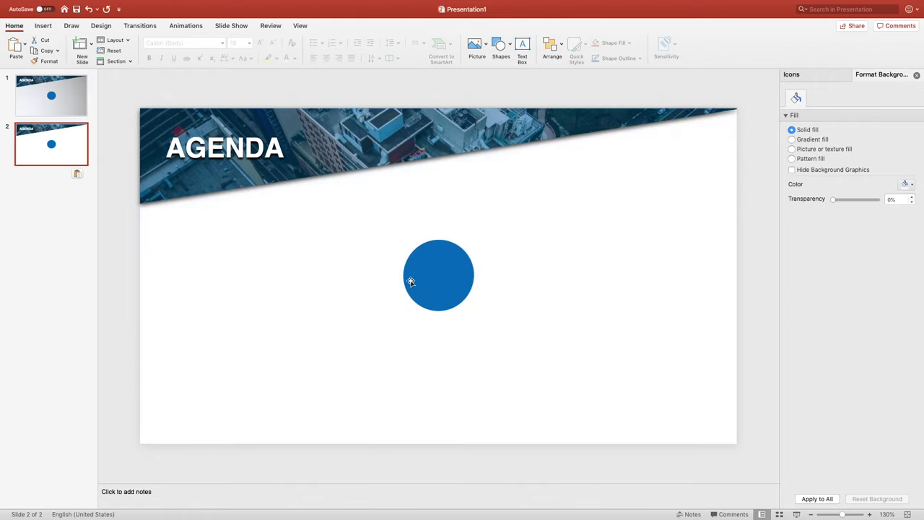
pyautogui.click(809, 141)
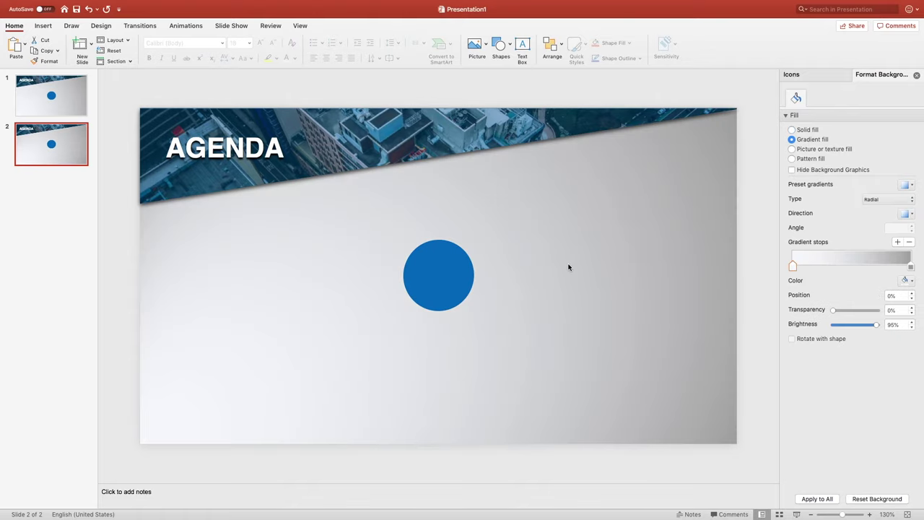
pyautogui.click(438, 268)
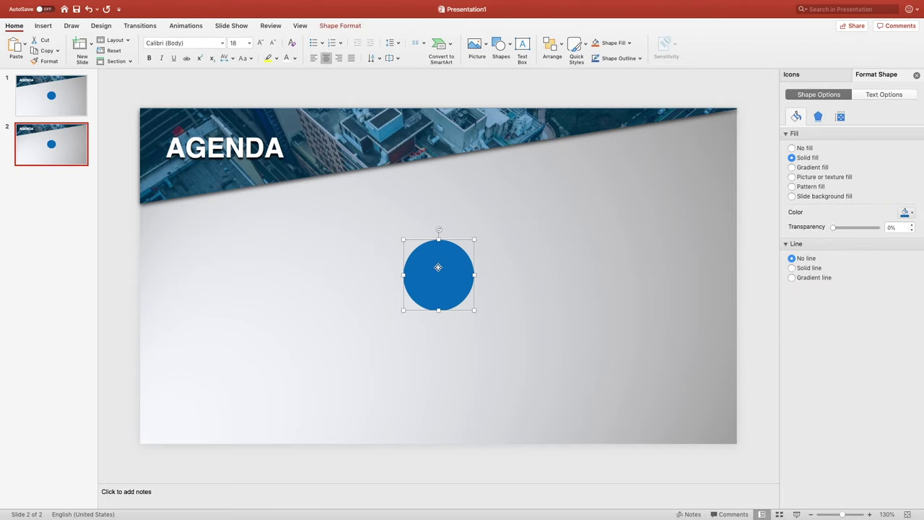
# Nudge the lightbulb icon lower and the location-pin icon further left.
pyautogui.click(443, 246)
pyautogui.press('Down')
pyautogui.press('Down')
pyautogui.press('Down')
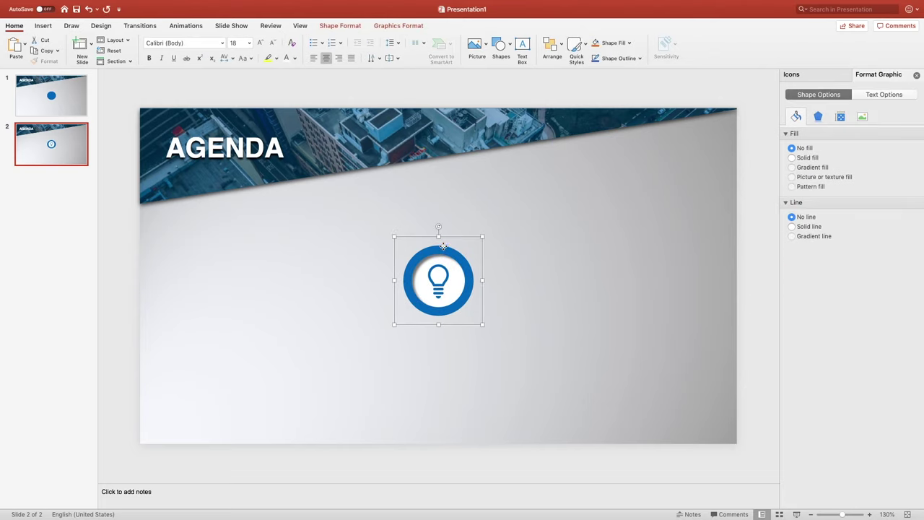
pyautogui.press('Down')
pyautogui.press('Down')
pyautogui.press('Down')
pyautogui.press('Down')
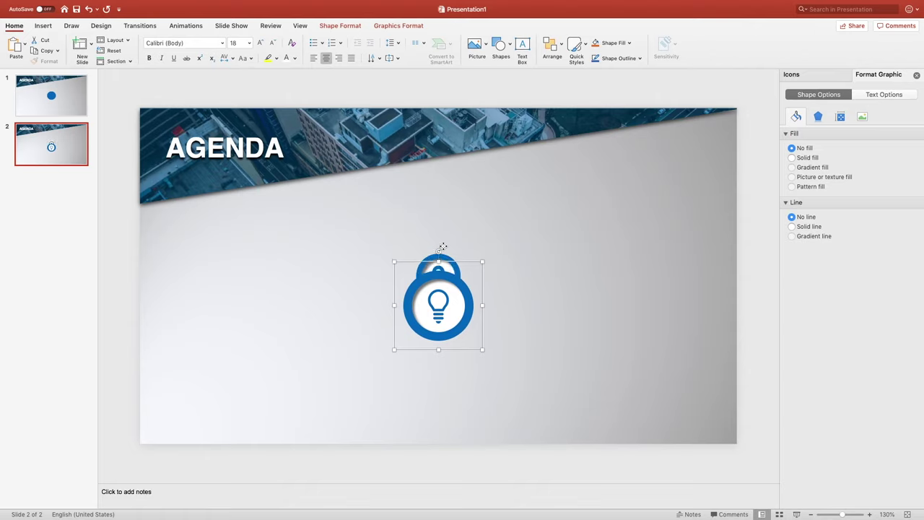
pyautogui.press('Down')
pyautogui.press('Down')
pyautogui.press('Down')
pyautogui.press('Up')
pyautogui.press('Up')
pyautogui.press('Up')
pyautogui.click(447, 259)
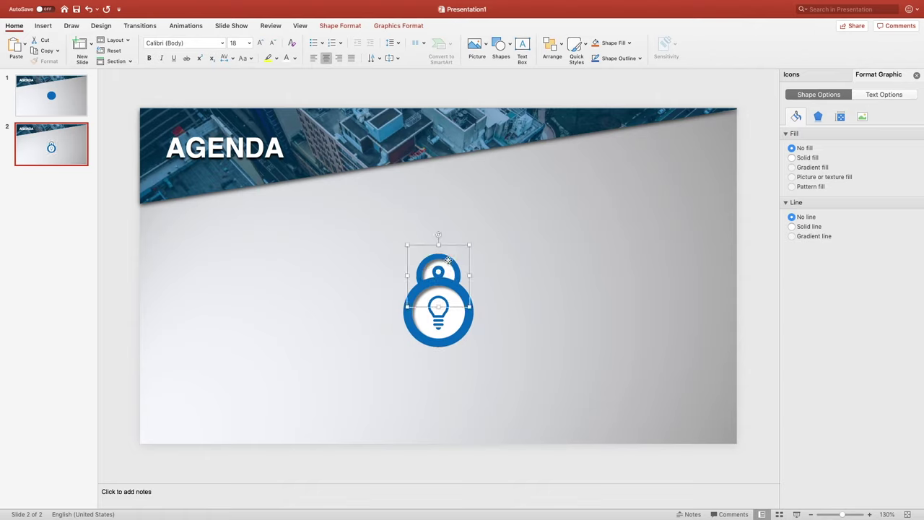
pyautogui.press('Left')
pyautogui.press('Left')
pyautogui.press('Left')
pyautogui.press('Left')
pyautogui.press('Left')
pyautogui.press('Left')
pyautogui.press('Left')
pyautogui.press('Left')
pyautogui.press('Left')
pyautogui.press('Left')
pyautogui.press('Left')
pyautogui.press('Left')
pyautogui.press('Left')
pyautogui.press('Left')
pyautogui.press('Left')
pyautogui.press('Left')
pyautogui.press('Left')
pyautogui.press('Left')
pyautogui.press('Left')
pyautogui.press('Left')
pyautogui.press('Left')
pyautogui.press('Left')
pyautogui.press('Left')
pyautogui.press('Left')
pyautogui.press('Left')
pyautogui.press('Left')
pyautogui.press('Left')
pyautogui.press('Left')
pyautogui.press('Left')
pyautogui.press('Left')
pyautogui.press('Left')
pyautogui.press('Left')
pyautogui.press('Left')
pyautogui.press('Left')
pyautogui.press('Left')
pyautogui.press('Left')
pyautogui.press('Left')
pyautogui.press('Left')
pyautogui.press('Left')
pyautogui.press('Left')
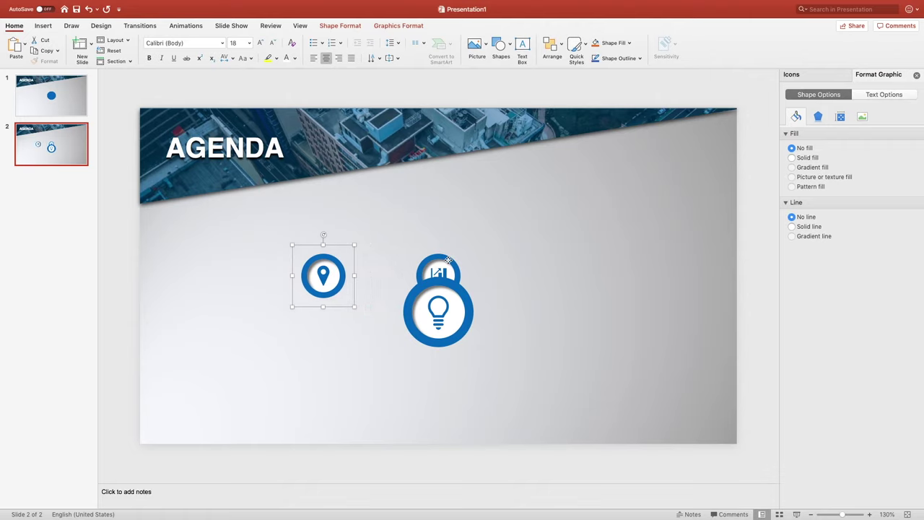
pyautogui.press('Left')
pyautogui.press('Left')
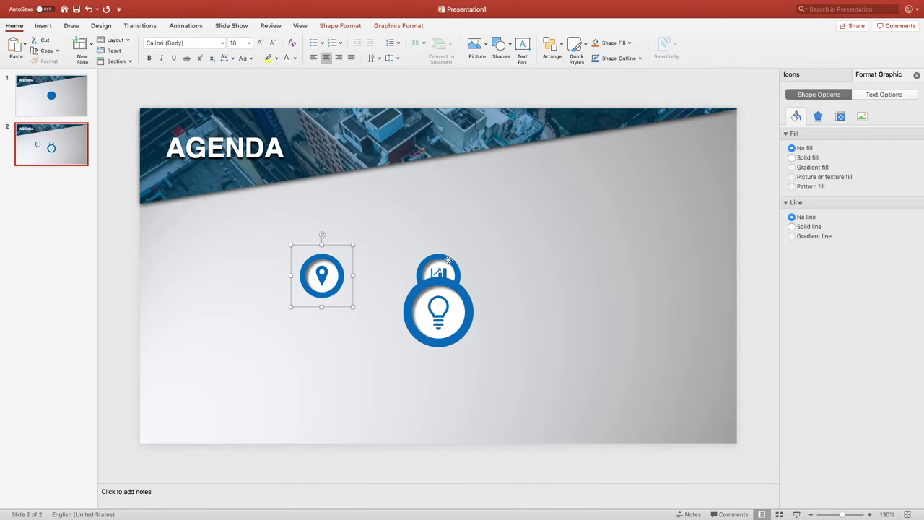
# Pull the chart icon right, paper-plane up-left and handshake up-right from behind the bulb.
pyautogui.click(441, 270)
pyautogui.moveTo(441, 269); pyautogui.dragTo(557, 271)
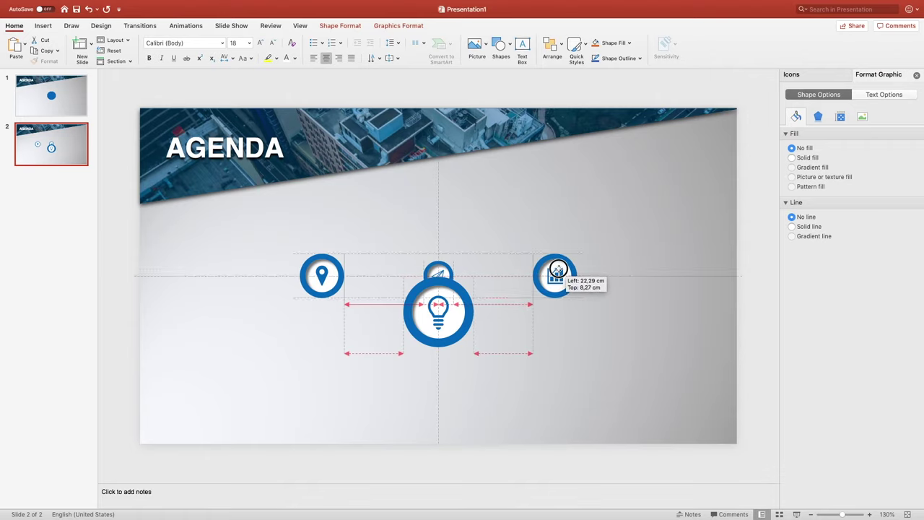
pyautogui.moveTo(557, 271); pyautogui.dragTo(556, 271)
pyautogui.click(441, 271)
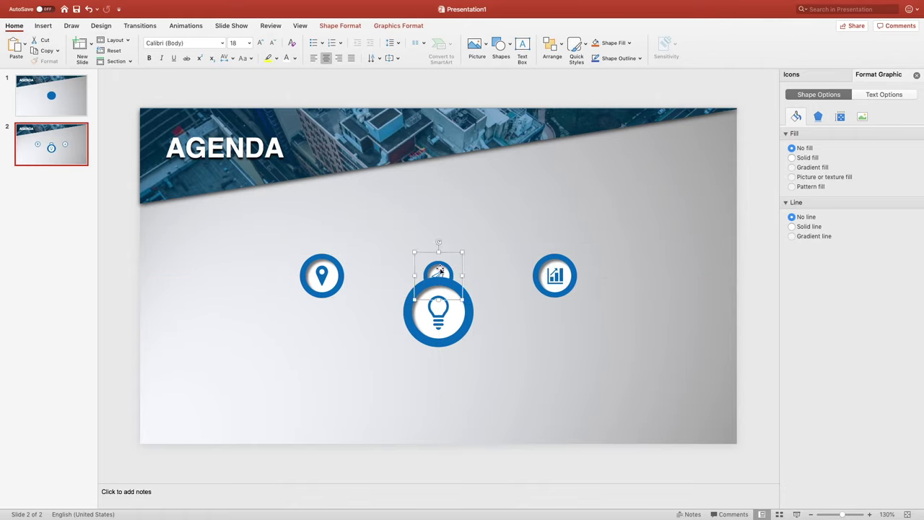
pyautogui.moveTo(437, 266); pyautogui.dragTo(380, 242)
pyautogui.click(438, 270)
pyautogui.moveTo(439, 270); pyautogui.dragTo(501, 236)
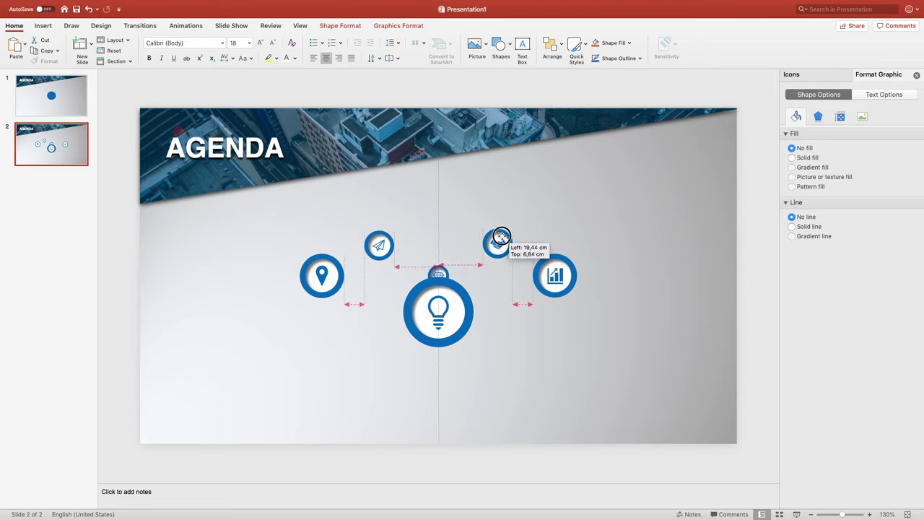
pyautogui.moveTo(501, 236); pyautogui.dragTo(501, 239)
# Align the paper-plane and handshake icons level and raise the diamond to the arc's top.
pyautogui.keyDown('shift'); pyautogui.click(390, 241); pyautogui.keyUp('shift')
pyautogui.click(563, 54)
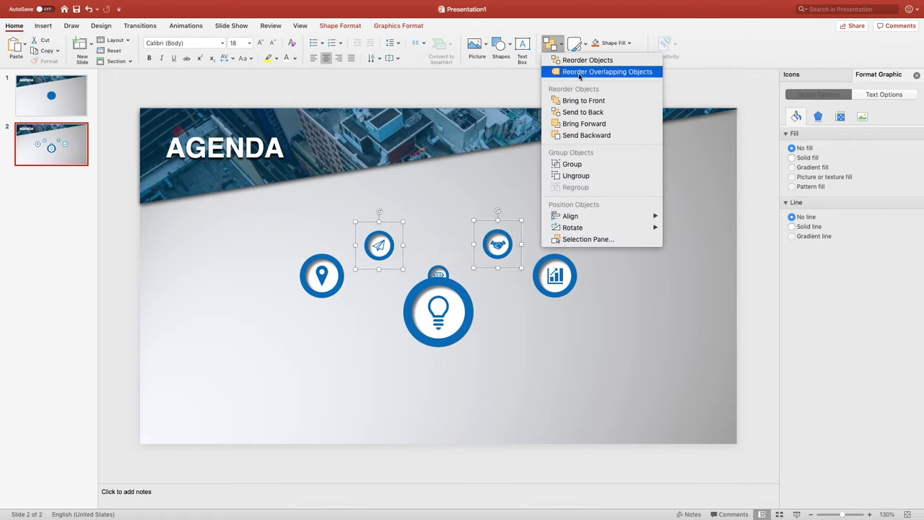
pyautogui.moveTo(585, 215)
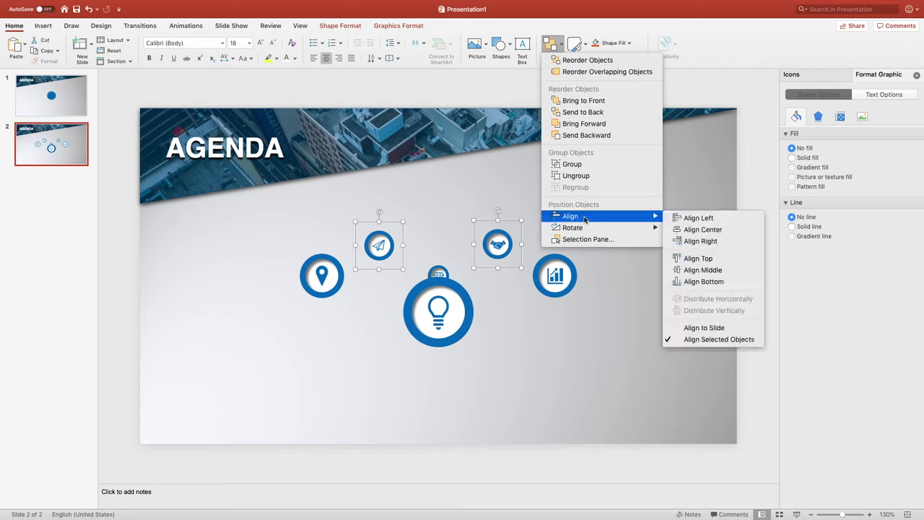
pyautogui.click(699, 270)
pyautogui.click(438, 272)
pyautogui.press('Up')
pyautogui.press('Up')
pyautogui.press('Up')
pyautogui.press('Up')
pyautogui.press('Up')
pyautogui.press('Up')
pyautogui.press('Up')
pyautogui.press('Up')
pyautogui.press('Up')
pyautogui.press('Up')
pyautogui.press('Up')
pyautogui.press('Up')
pyautogui.press('Up')
pyautogui.press('Up')
pyautogui.press('Up')
pyautogui.press('Up')
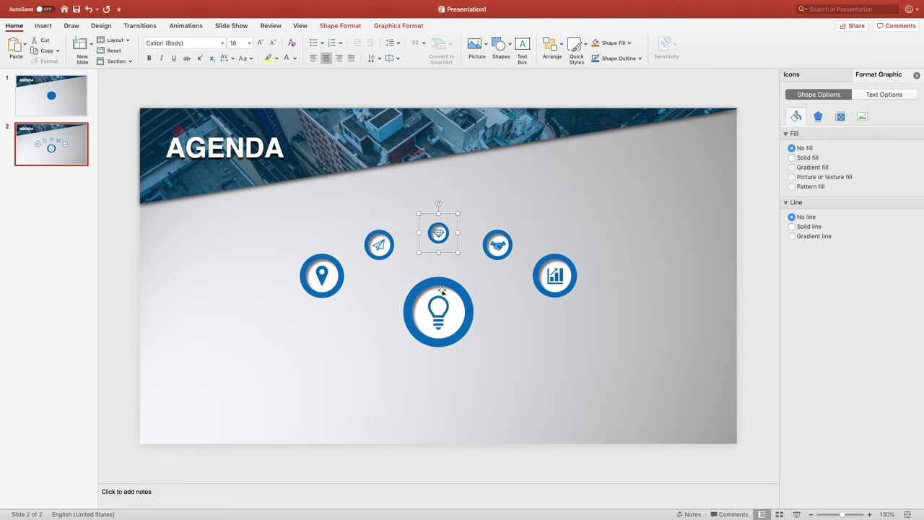
pyautogui.click(442, 291)
pyautogui.click(504, 304)
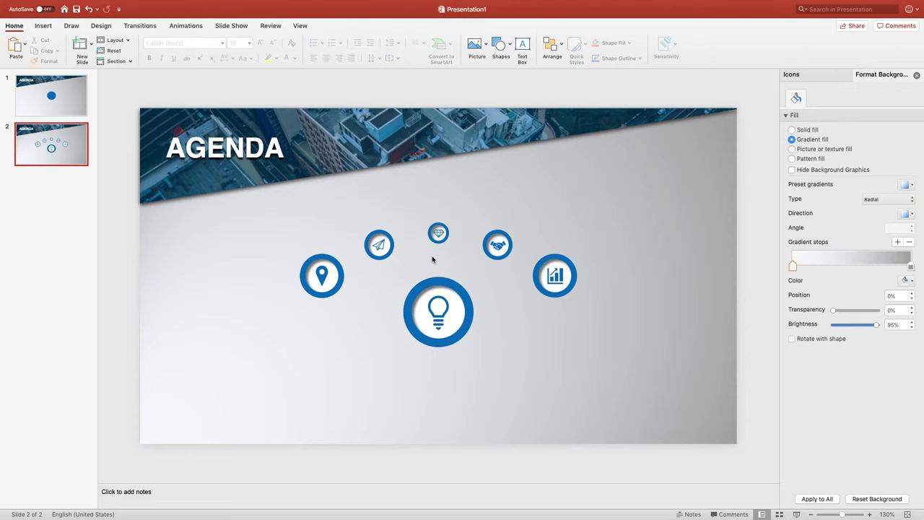
# Apply a Morph transition of 01,00 duration to slide 2 and close the Format Background and Icons panes.
pyautogui.click(148, 26)
pyautogui.click(116, 50)
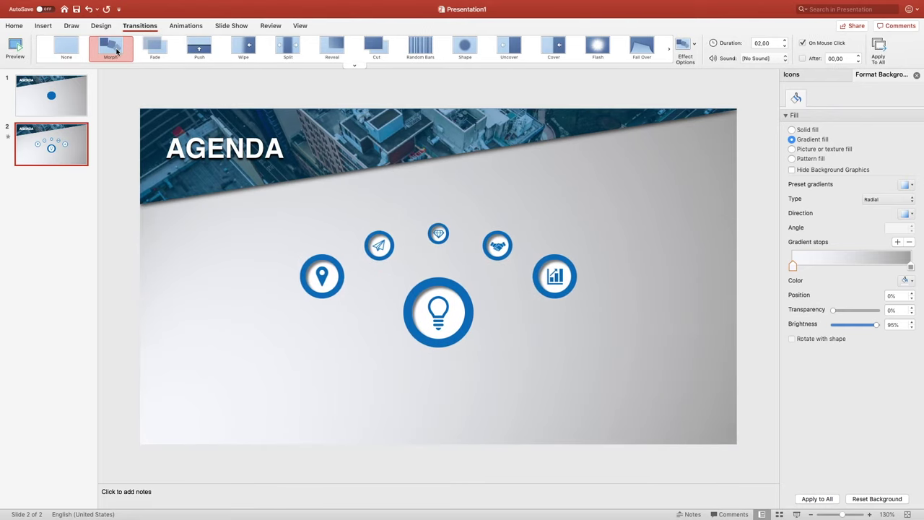
pyautogui.click(784, 46)
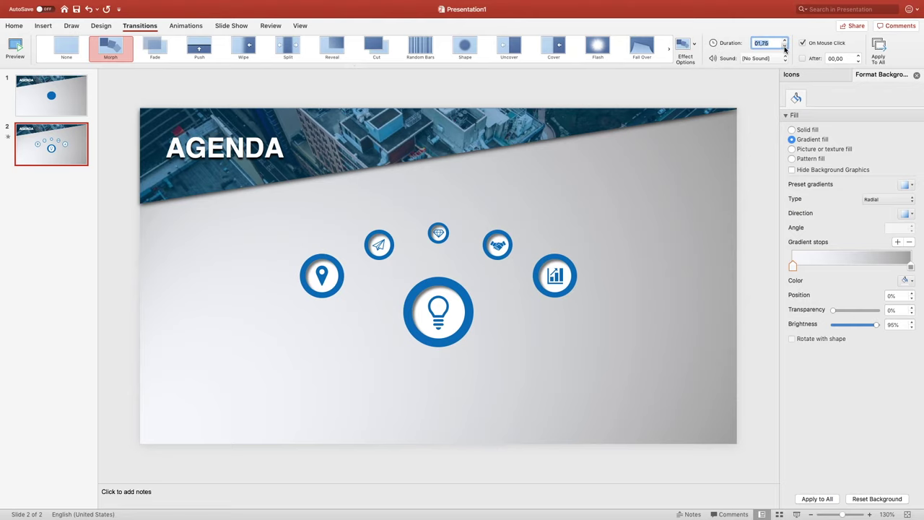
pyautogui.click(118, 49)
pyautogui.click(916, 75)
pyautogui.click(915, 76)
# Give the location-pin icon's inner circle (Oval 14) a gradient fill with its right stop at 90%.
pyautogui.click(526, 296)
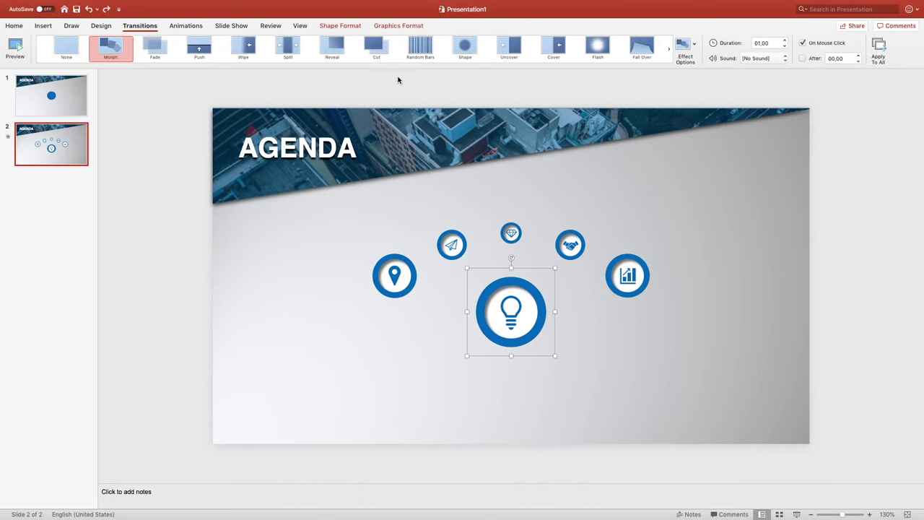
pyautogui.click(342, 25)
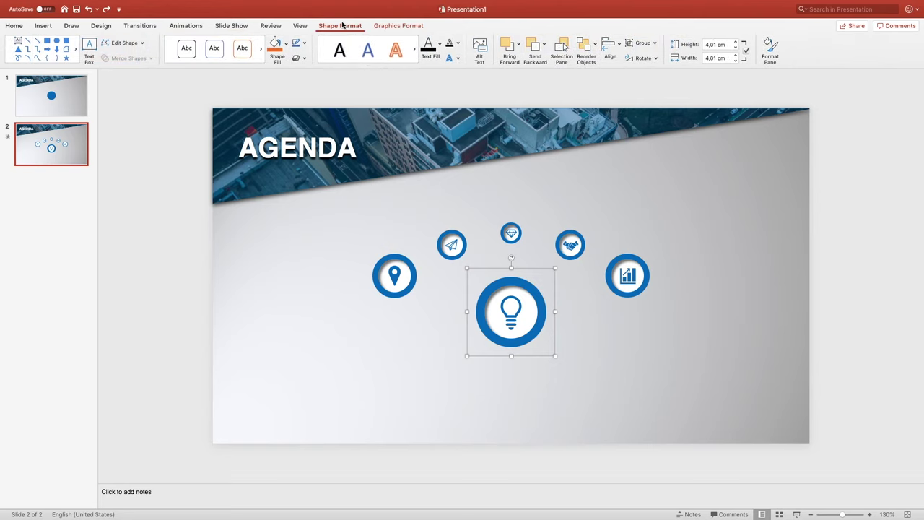
pyautogui.click(562, 48)
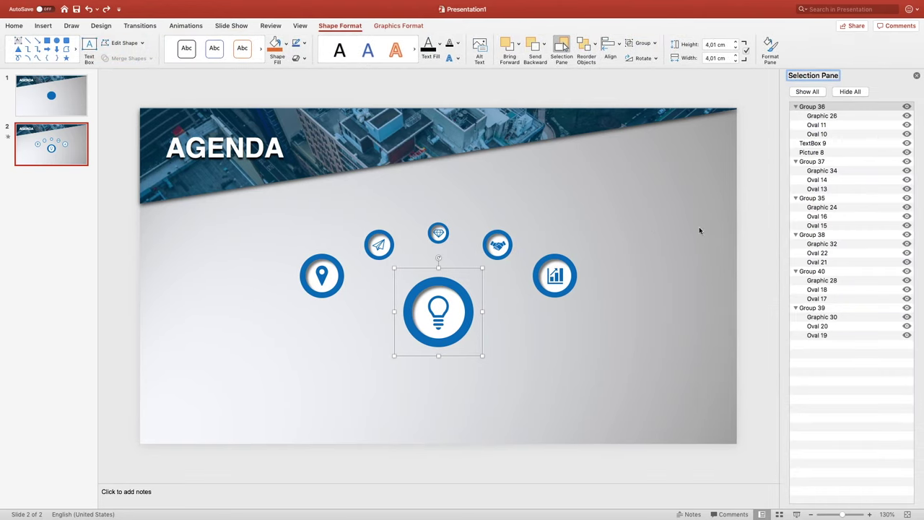
pyautogui.click(812, 162)
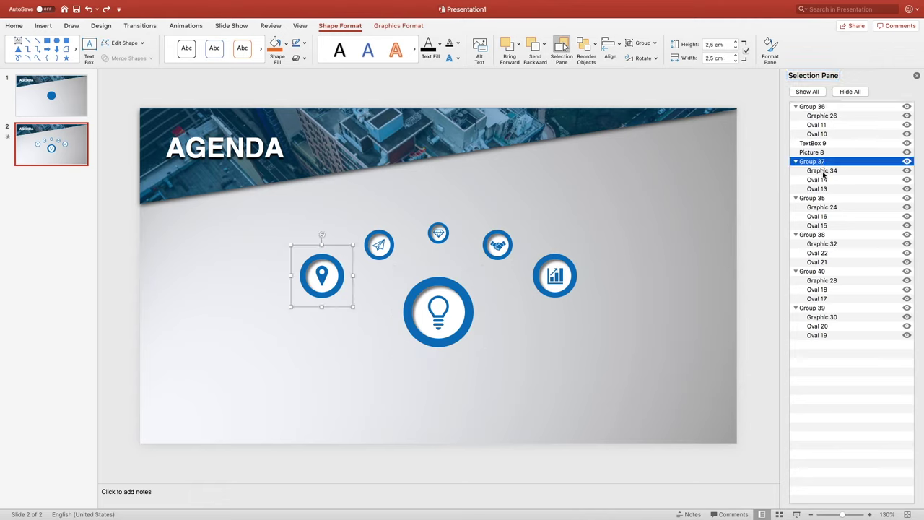
pyautogui.click(824, 180)
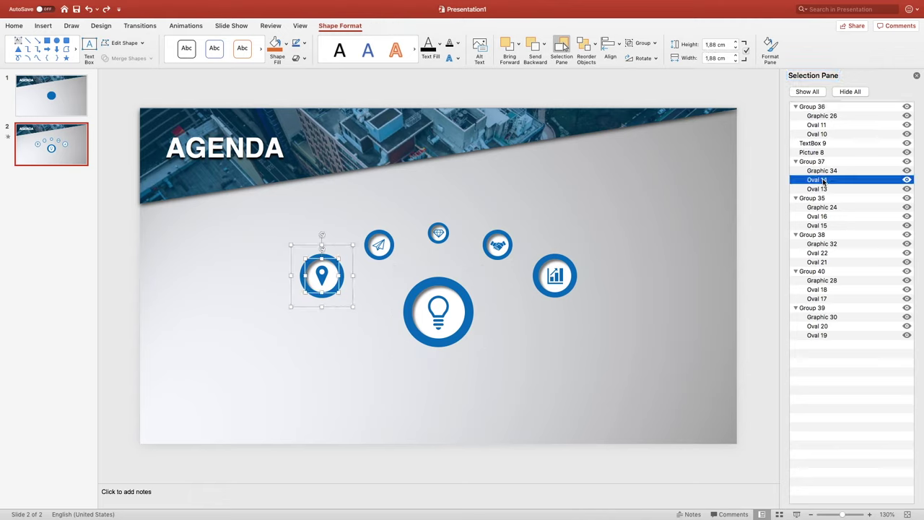
pyautogui.click(339, 284)
pyautogui.doubleClick(337, 283)
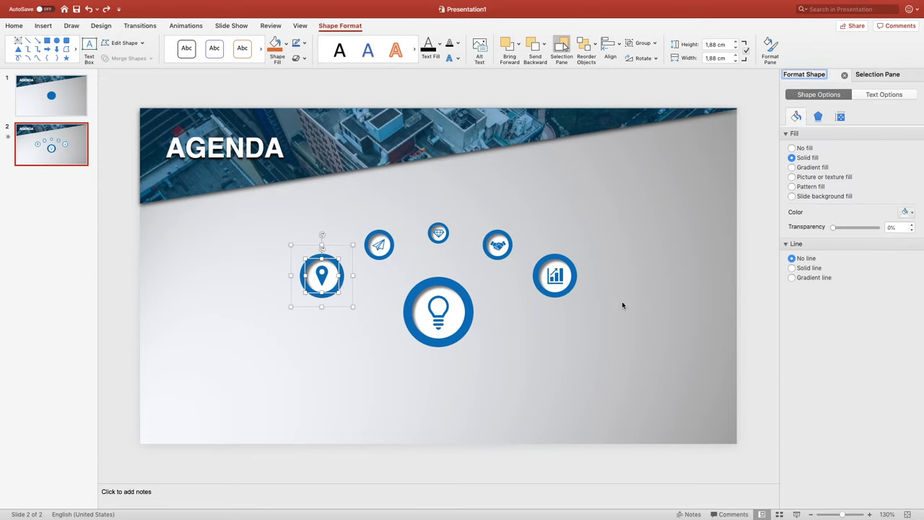
pyautogui.click(813, 168)
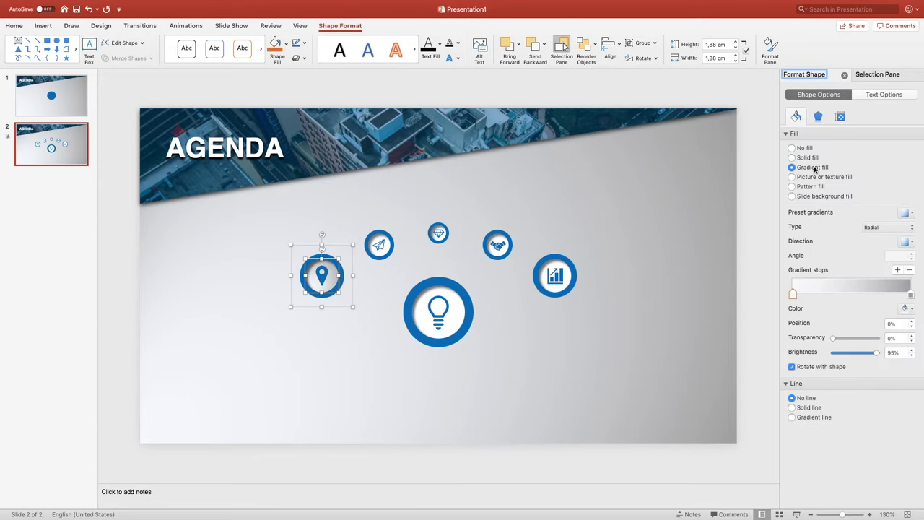
pyautogui.click(911, 296)
pyautogui.moveTo(902, 324); pyautogui.dragTo(879, 325)
pyautogui.write('90')
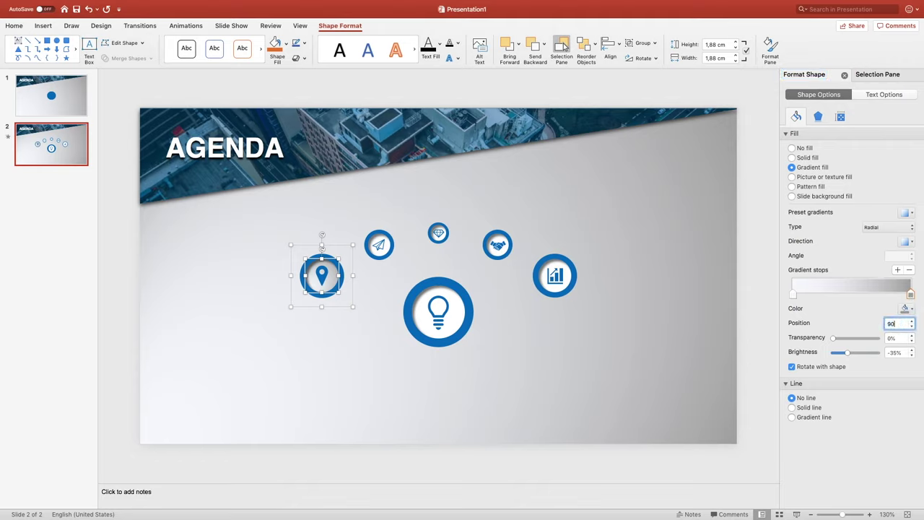
pyautogui.press('Return')
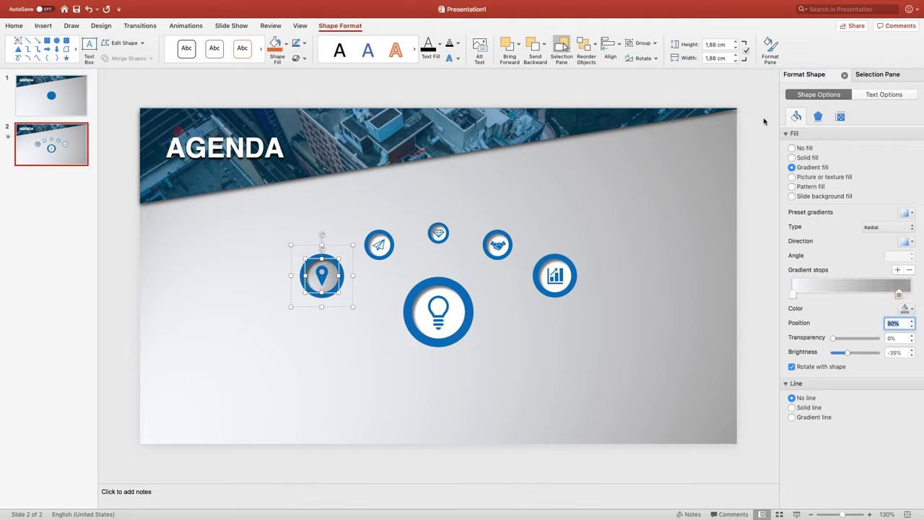
# Give the chart icon's inner circle (Oval 16) a gradient fill.
pyautogui.click(870, 75)
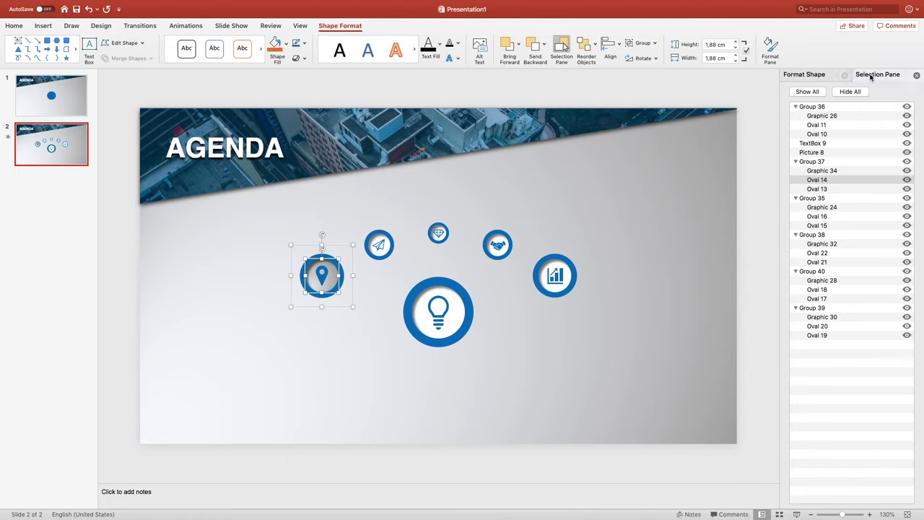
pyautogui.click(817, 217)
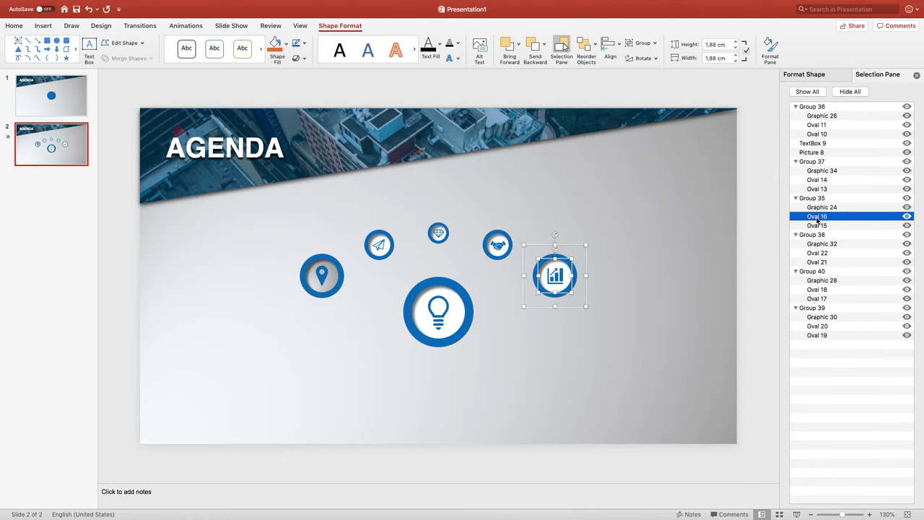
pyautogui.click(801, 75)
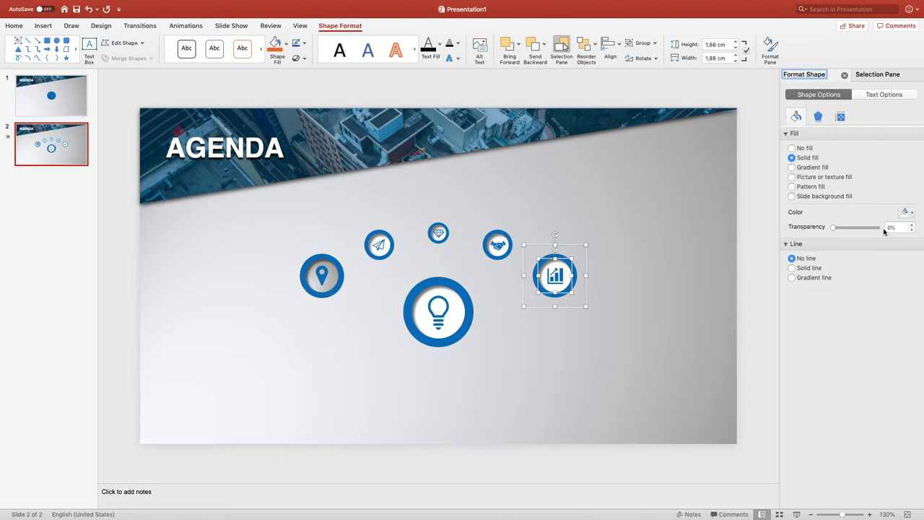
pyautogui.click(821, 168)
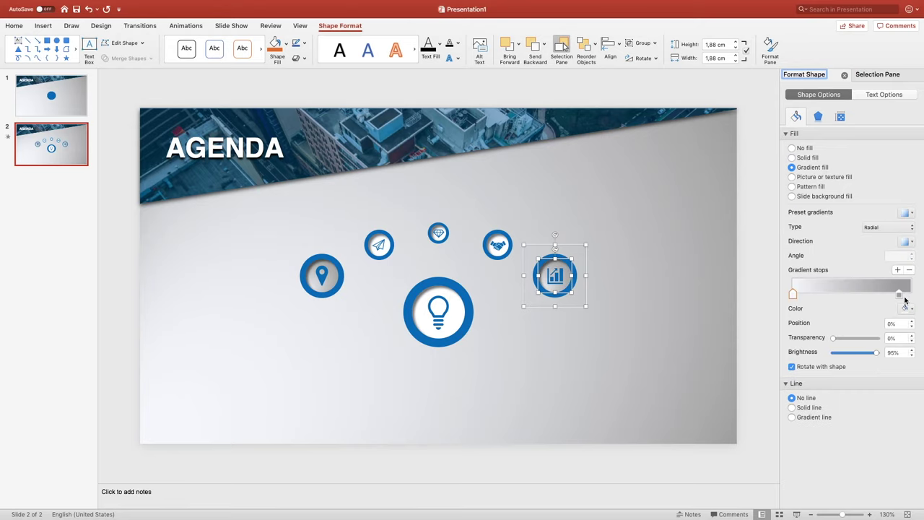
pyautogui.click(898, 294)
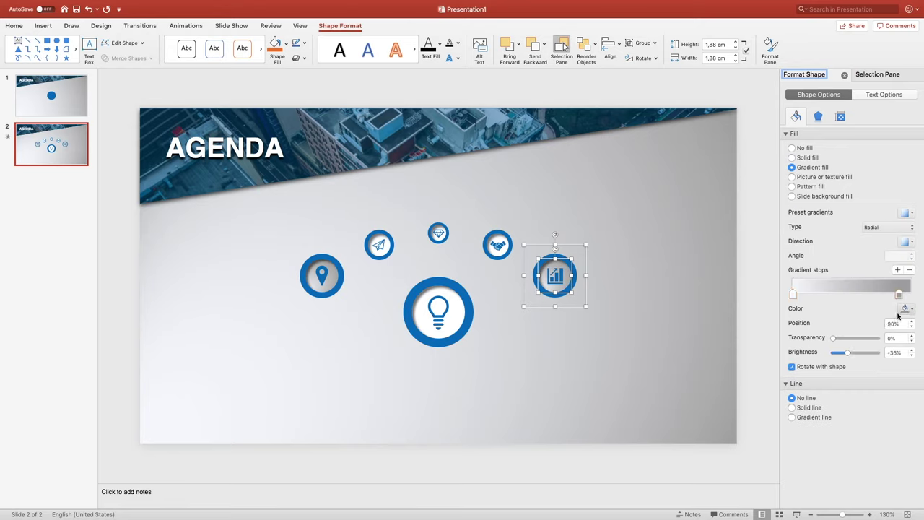
# Give the paper-plane's inner circle (Oval 22) a gradient fill with its darker stop at 70%.
pyautogui.click(382, 246)
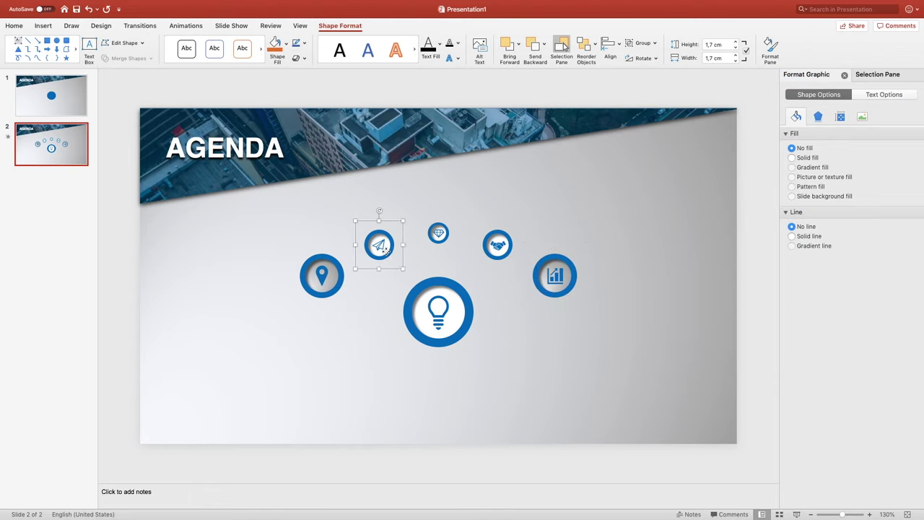
pyautogui.click(875, 75)
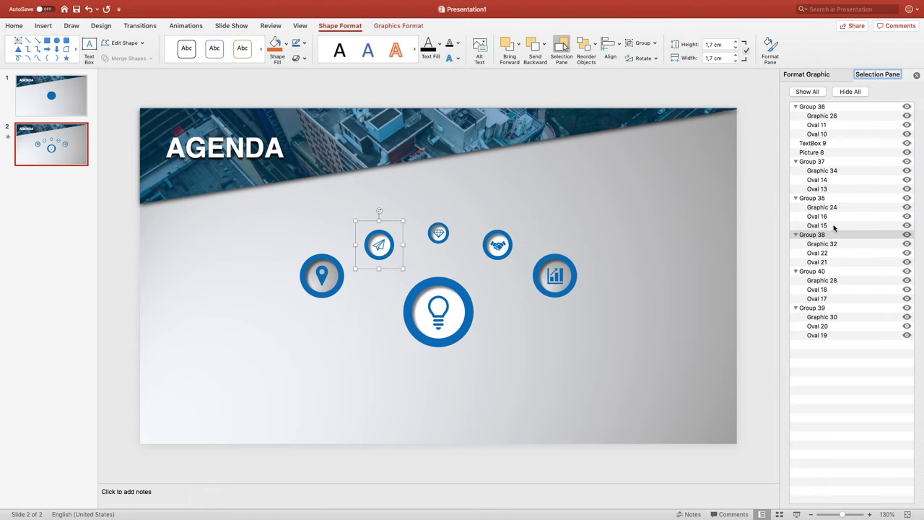
pyautogui.click(818, 254)
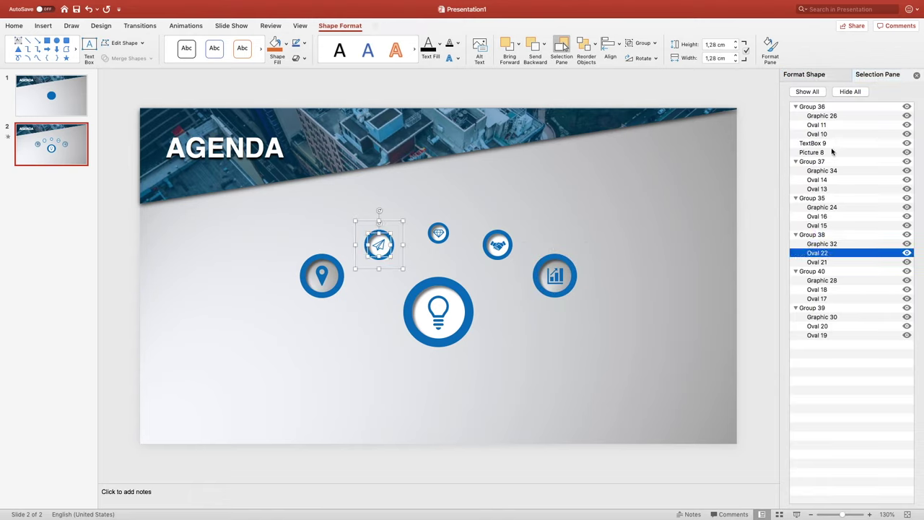
pyautogui.click(810, 76)
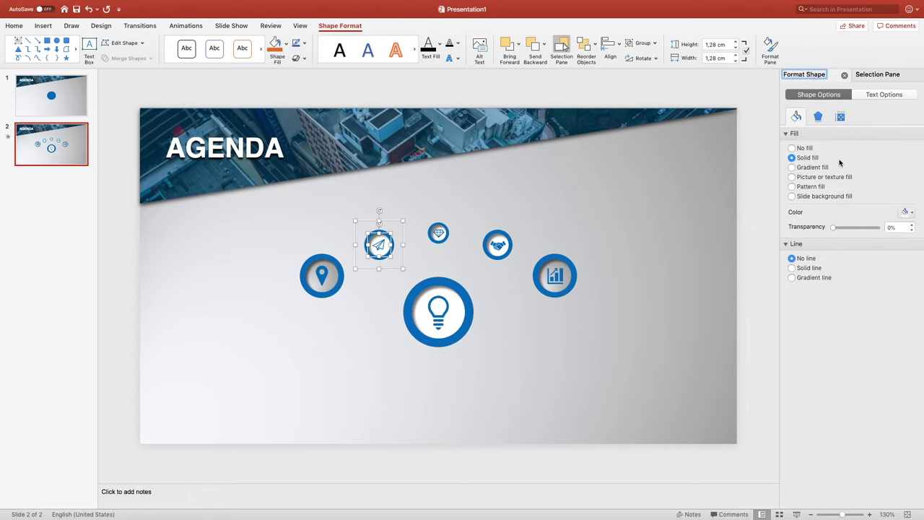
pyautogui.click(811, 168)
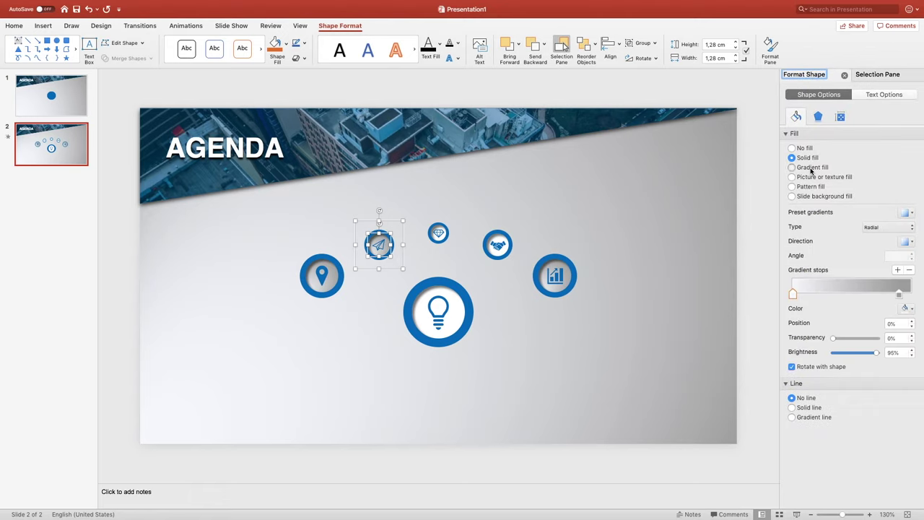
pyautogui.click(898, 295)
pyautogui.moveTo(901, 324); pyautogui.dragTo(879, 326)
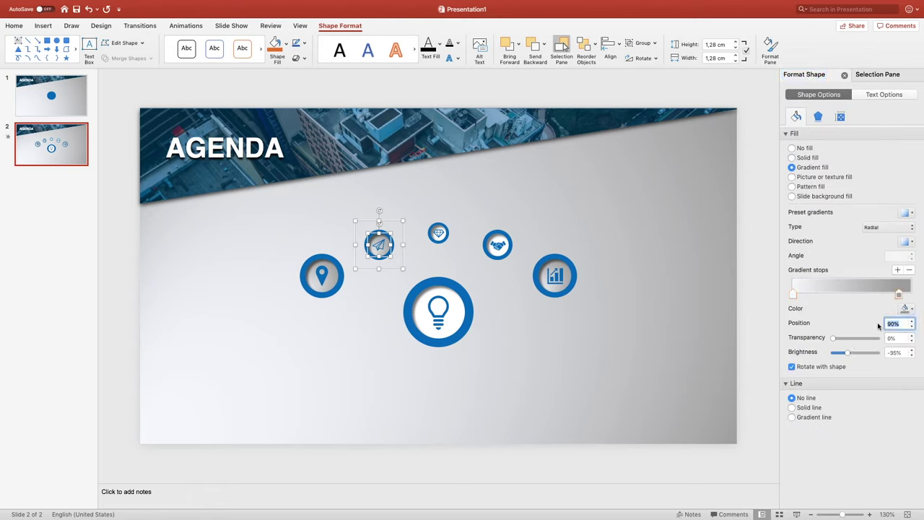
pyautogui.write('70')
pyautogui.press('Return')
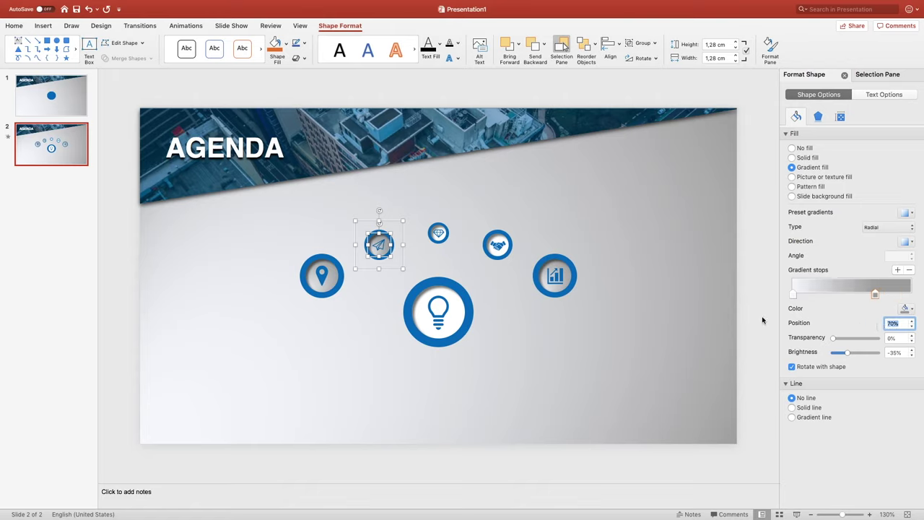
pyautogui.click(502, 253)
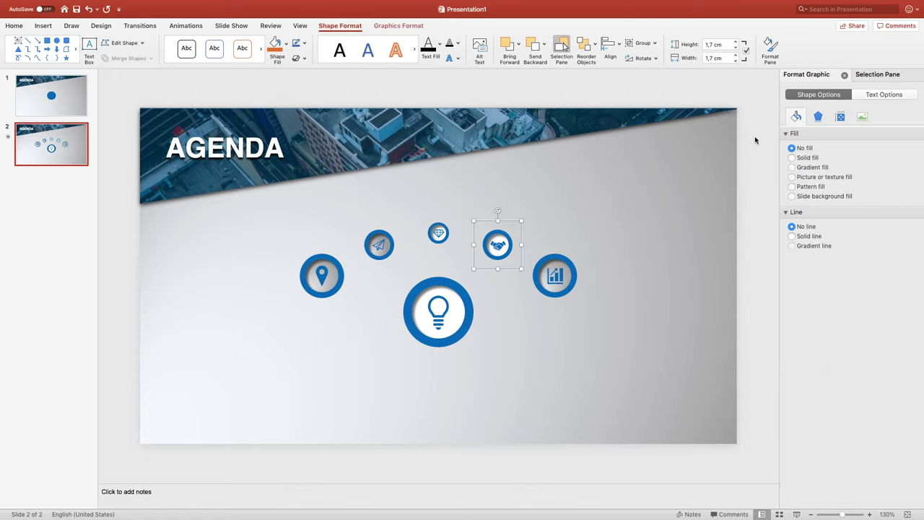
# Give the handshake icon's inner circle a gradient fill.
pyautogui.click(878, 76)
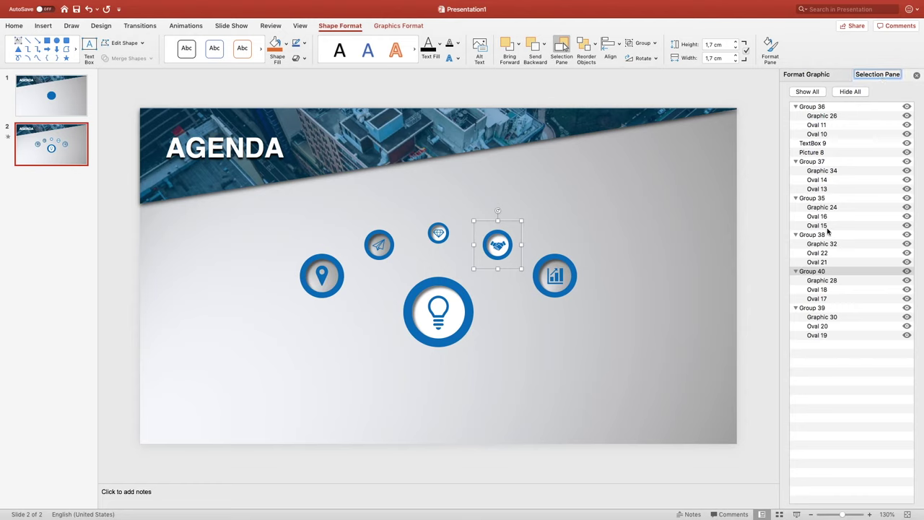
pyautogui.click(821, 289)
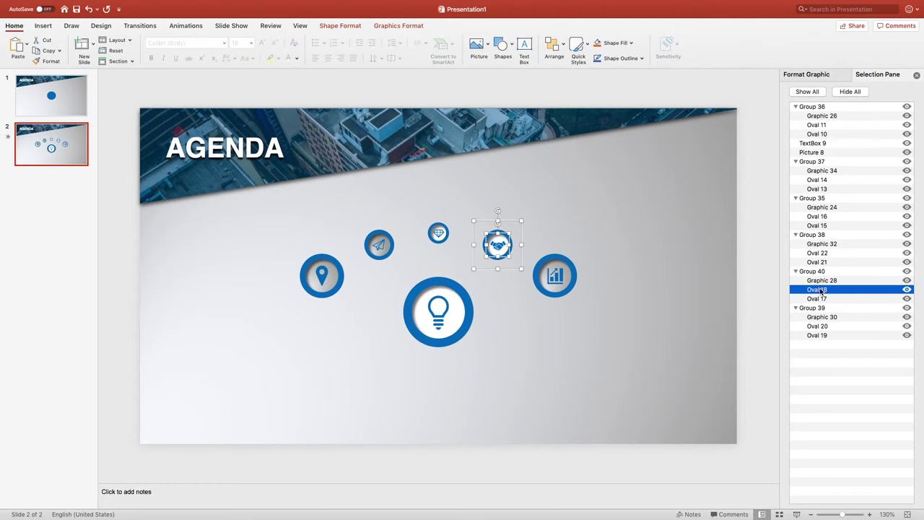
pyautogui.click(816, 76)
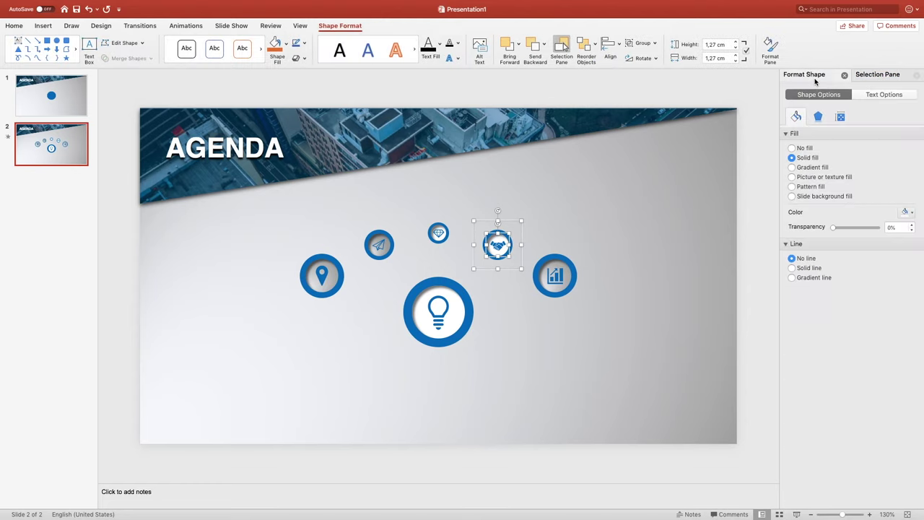
pyautogui.click(808, 168)
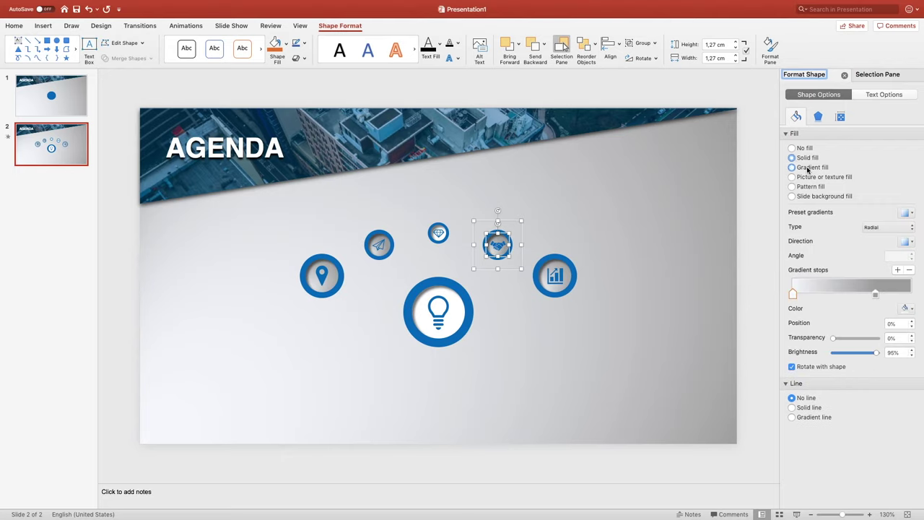
pyautogui.click(875, 296)
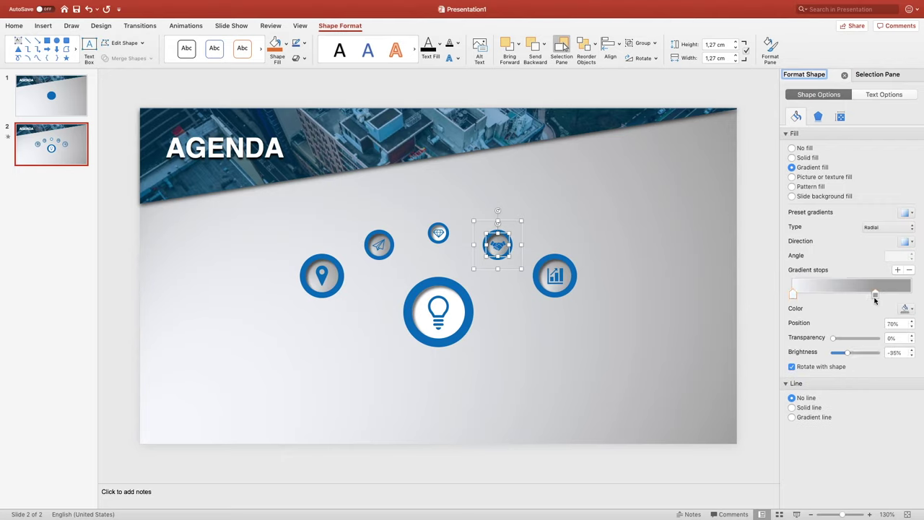
# Give the diamond icon's inner circle a gradient fill with its darker stop at 50%.
pyautogui.click(443, 234)
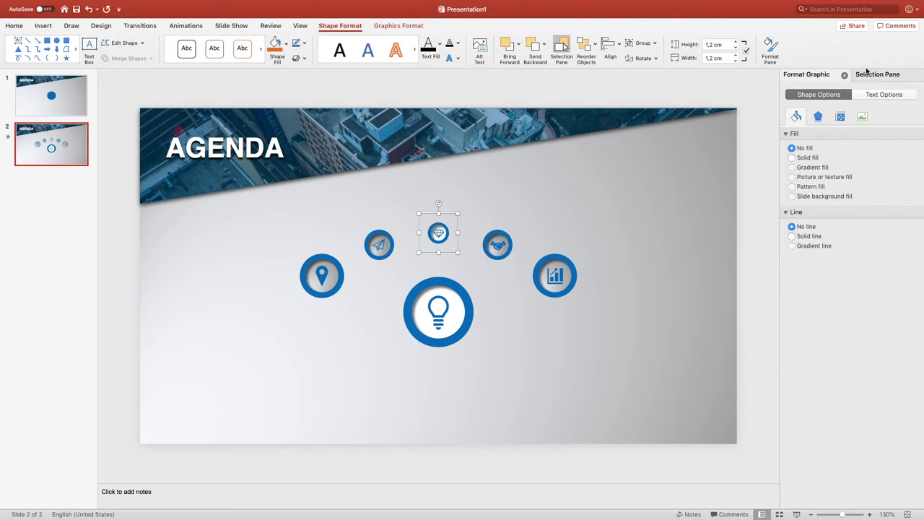
pyautogui.click(872, 74)
pyautogui.click(816, 326)
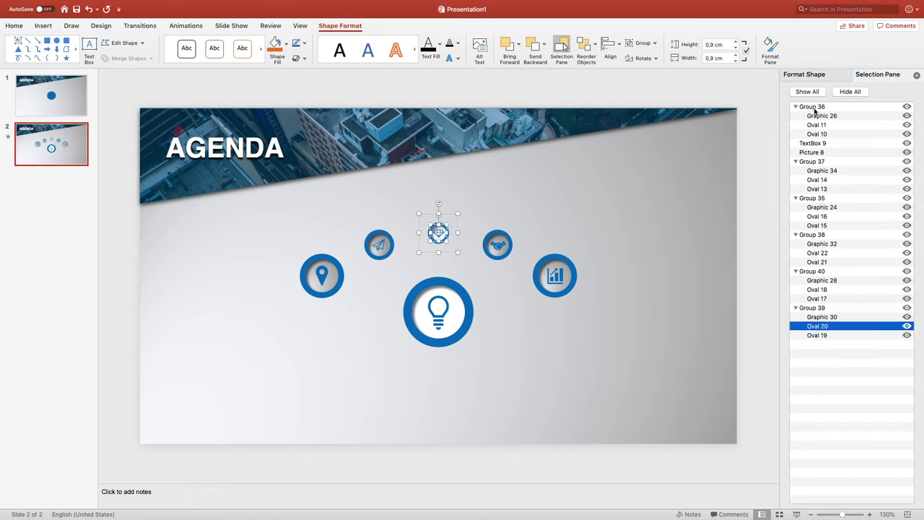
pyautogui.click(811, 75)
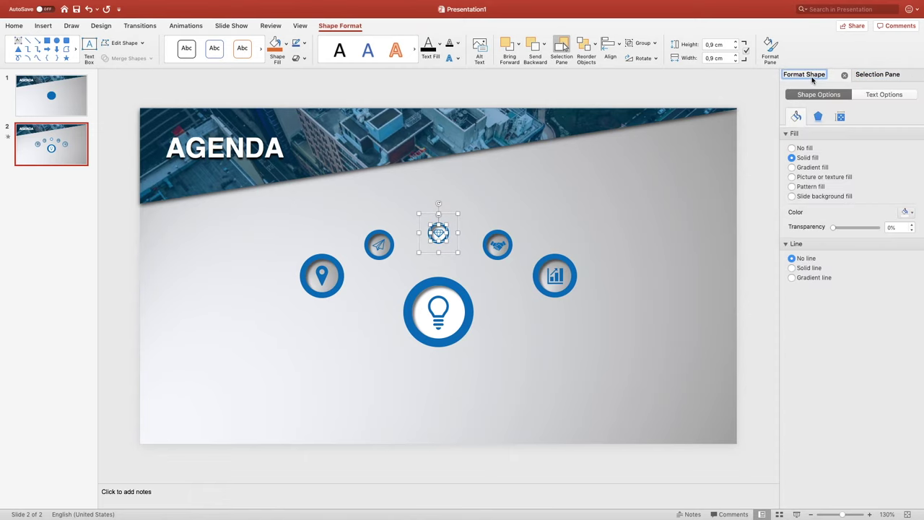
pyautogui.click(814, 168)
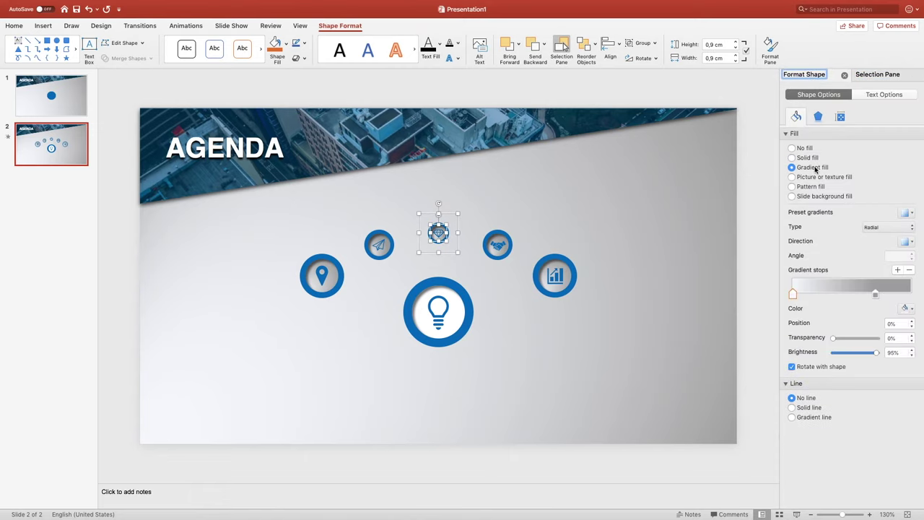
pyautogui.click(876, 295)
pyautogui.click(898, 323)
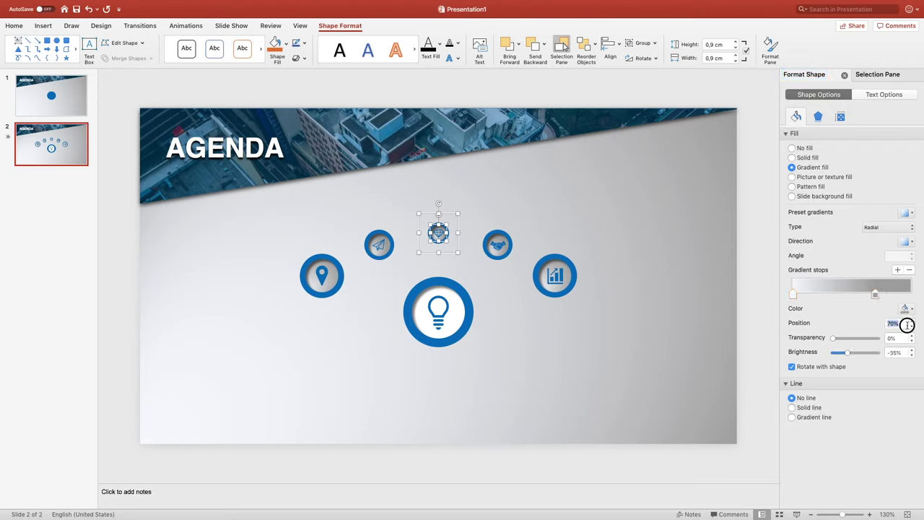
pyautogui.write('50')
pyautogui.press('Return')
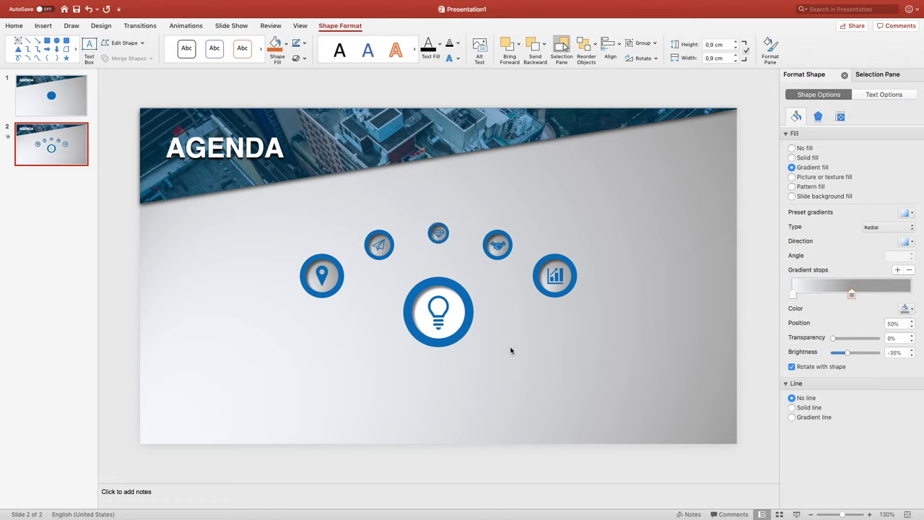
pyautogui.click(438, 307)
# Draw a new text box below the lightbulb icon.
pyautogui.click(42, 26)
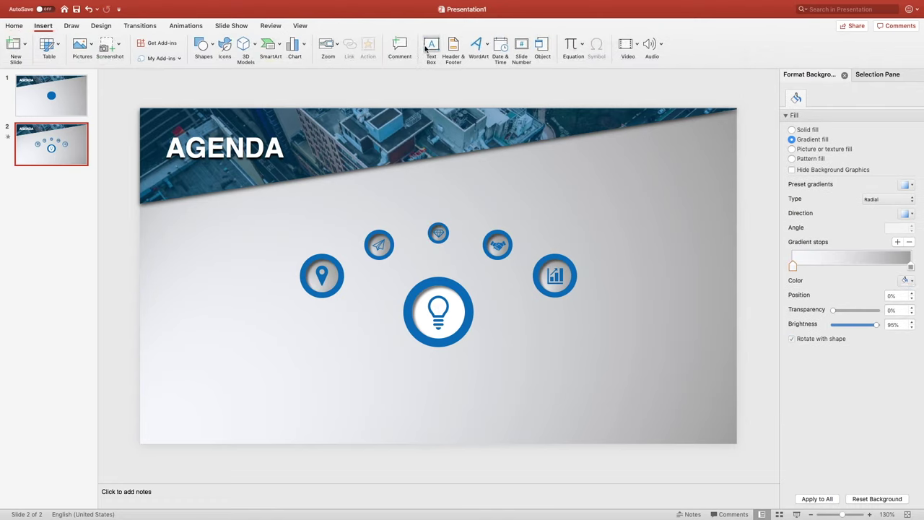
pyautogui.click(431, 47)
pyautogui.moveTo(366, 361); pyautogui.dragTo(526, 392)
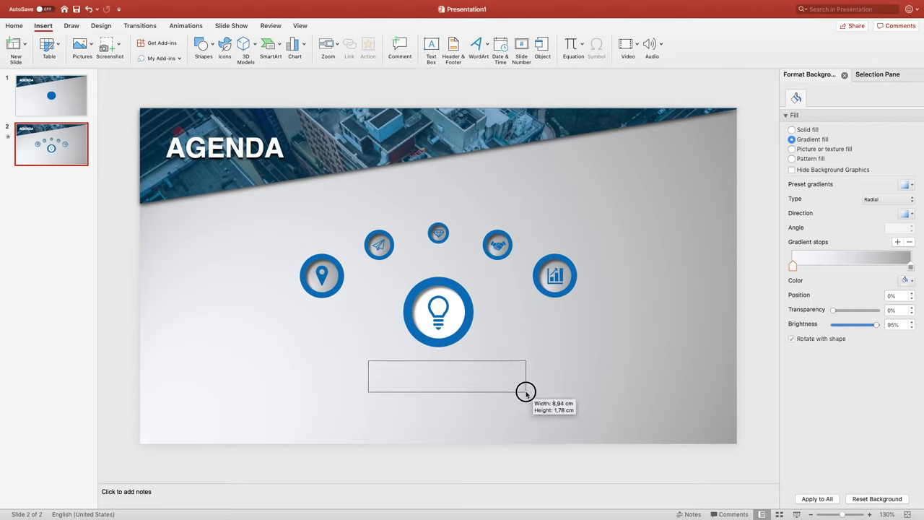
# Format the text box as centred, black, 28-pt Helvetica Bold.
pyautogui.click(15, 26)
pyautogui.click(223, 45)
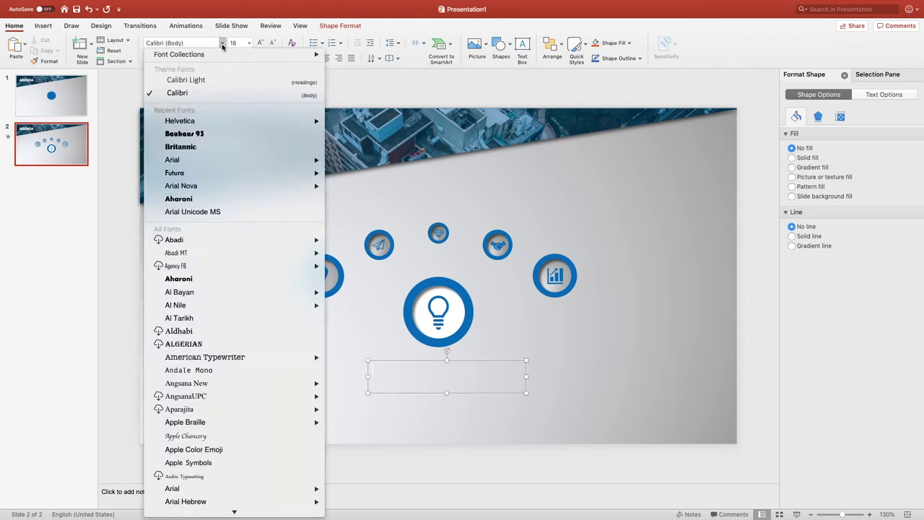
pyautogui.moveTo(310, 123)
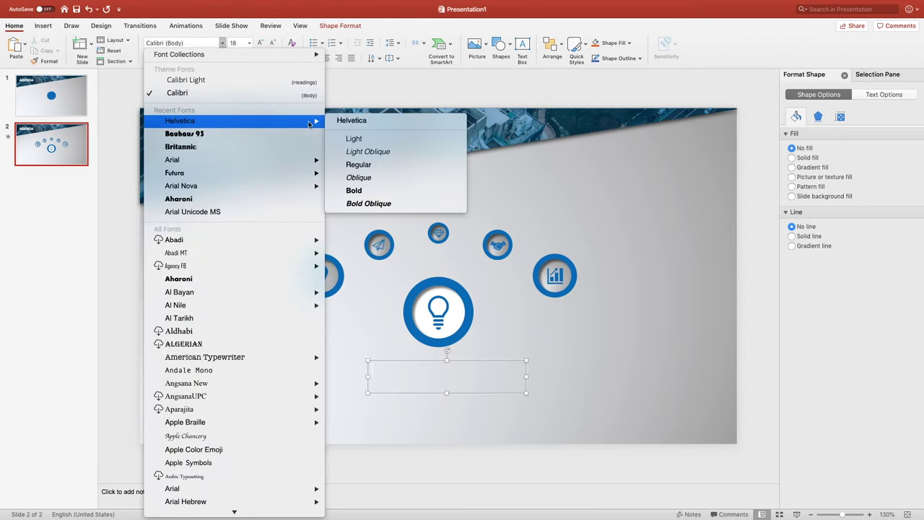
pyautogui.click(353, 191)
pyautogui.click(326, 58)
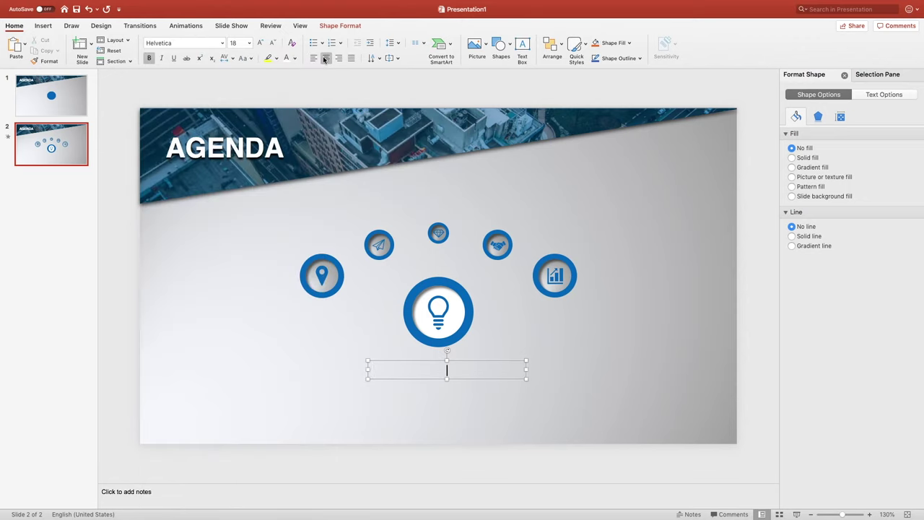
pyautogui.click(232, 43)
pyautogui.write('28')
pyautogui.press('Return')
pyautogui.click(294, 59)
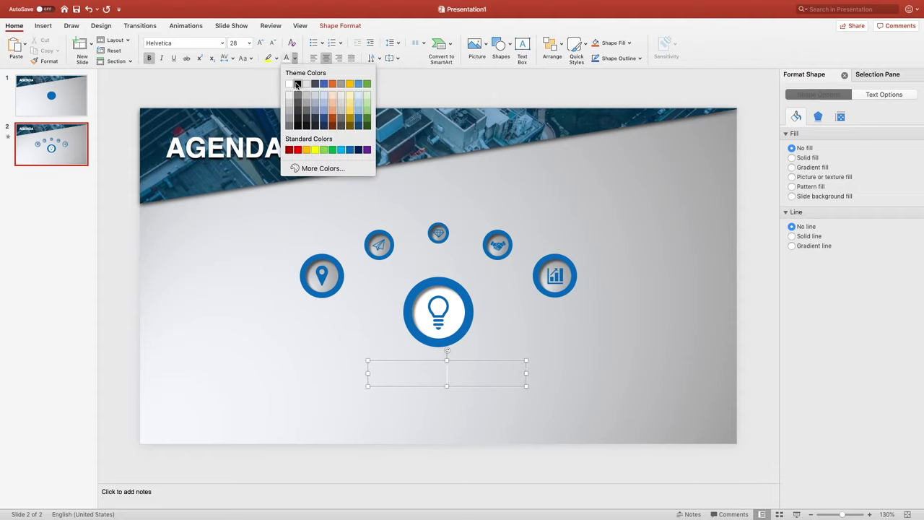
pyautogui.click(296, 85)
# Type 'TOPIC I', centre it under the lightbulb, and place a duplicate just below.
pyautogui.click(441, 383)
pyautogui.write('TOPIC ')
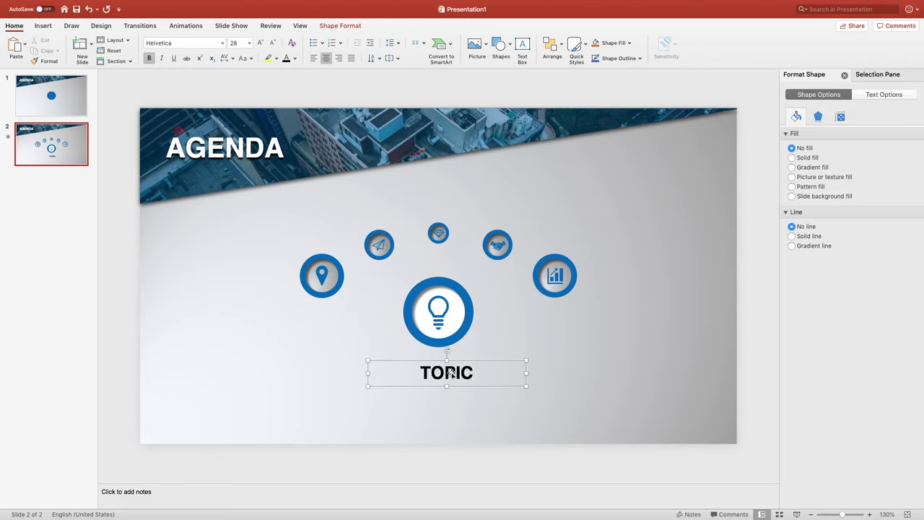
pyautogui.write('I')
pyautogui.moveTo(472, 360); pyautogui.dragTo(462, 366)
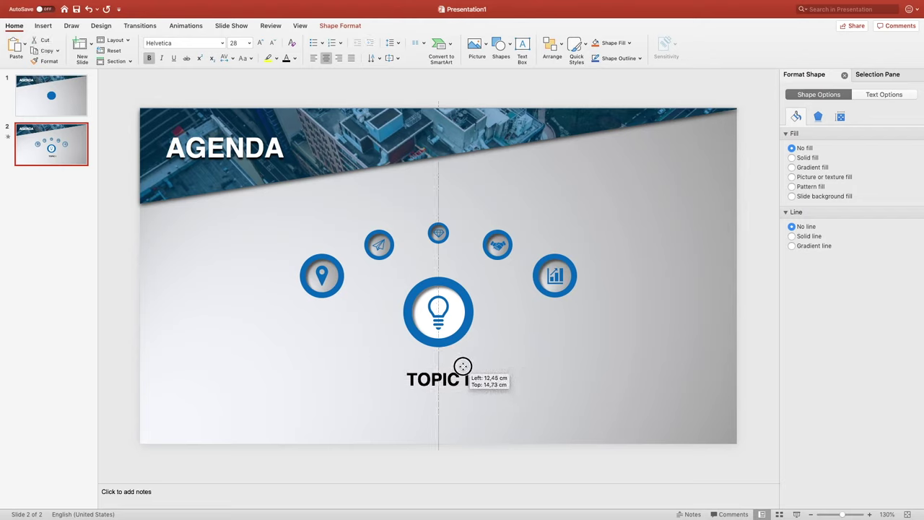
pyautogui.moveTo(463, 366); pyautogui.dragTo(463, 369)
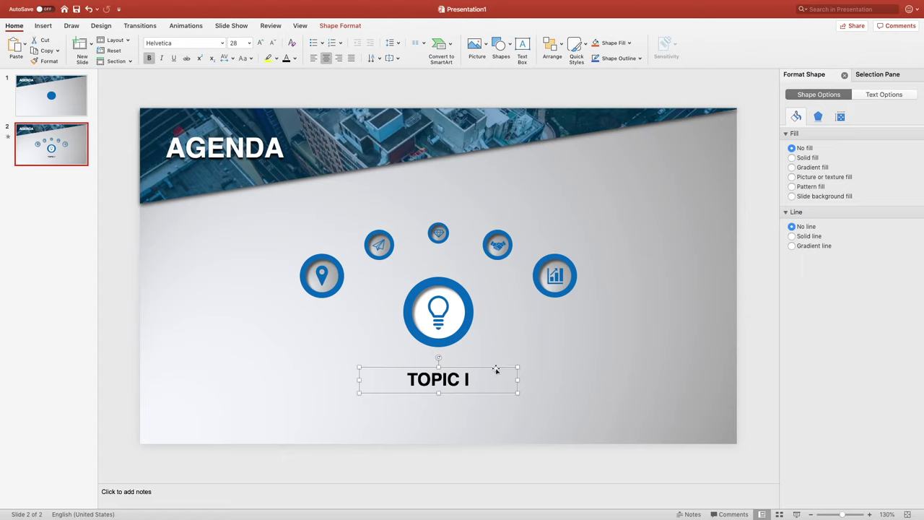
pyautogui.moveTo(496, 369); pyautogui.dragTo(485, 399)
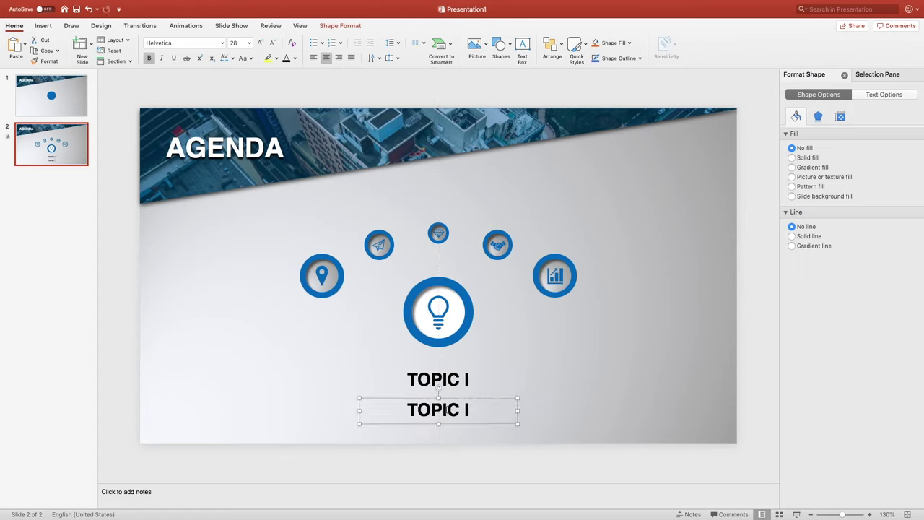
# Set the copy's font to 16-pt Helvetica Light.
pyautogui.click(242, 43)
pyautogui.write('1')
pyautogui.press('Return')
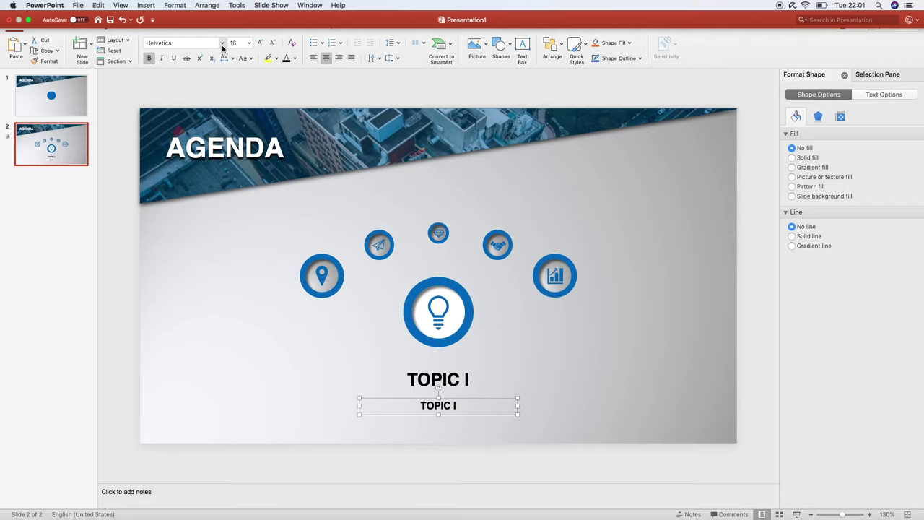
pyautogui.click(222, 43)
pyautogui.moveTo(239, 121)
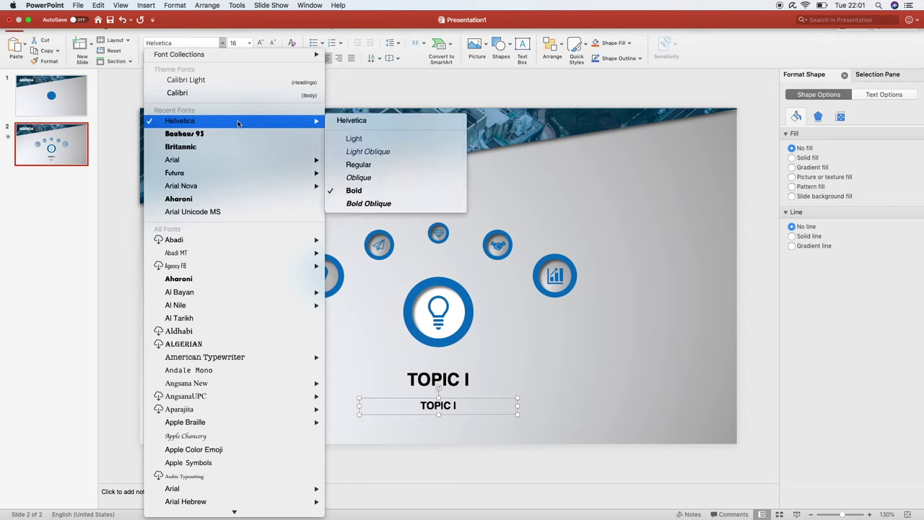
pyautogui.click(363, 139)
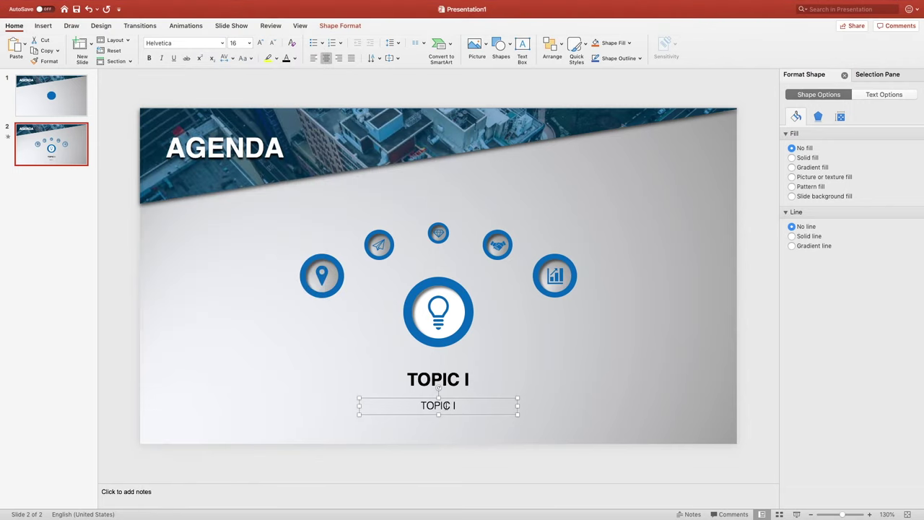
# Replace the copy's text with 'SHORT DESCRIPTION OF TOPIC I', widening the box to one line.
pyautogui.tripleClick(441, 405)
pyautogui.write('SHORT DESCRIPTION OF TOPIC I')
pyautogui.press('BackSpace')
pyautogui.write('1')
pyautogui.moveTo(517, 412); pyautogui.dragTo(533, 413)
pyautogui.click(522, 405)
pyautogui.press('BackSpace')
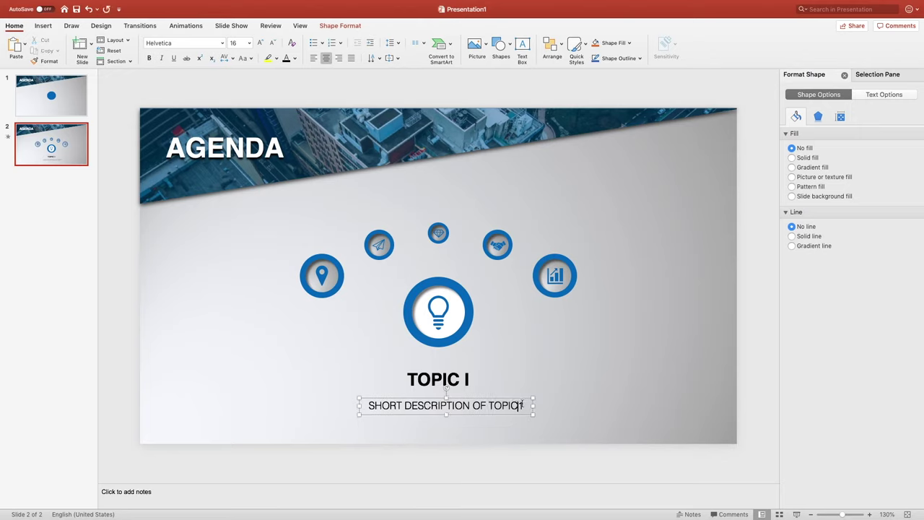
pyautogui.press('Delete')
pyautogui.write('I')
# Centre the description beneath the 'TOPIC I' heading and deselect it.
pyautogui.moveTo(512, 398); pyautogui.dragTo(494, 399)
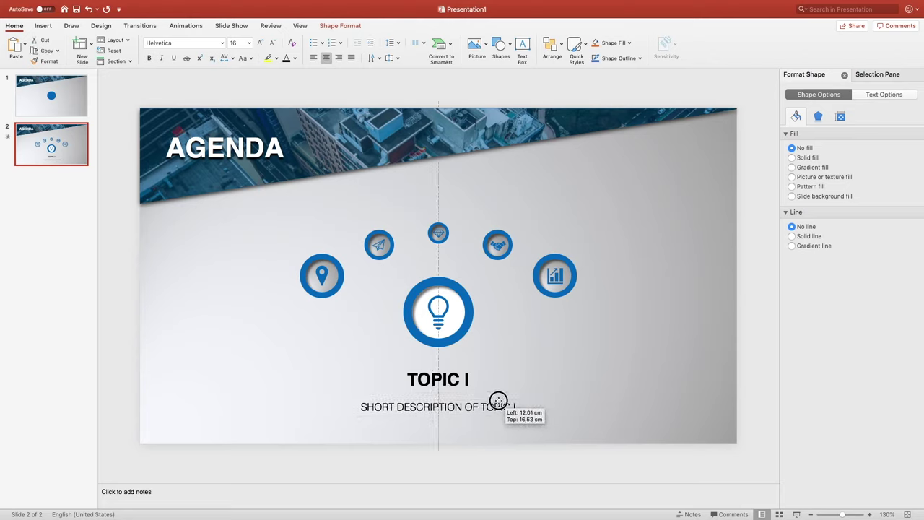
pyautogui.moveTo(495, 399); pyautogui.dragTo(498, 400)
pyautogui.click(585, 404)
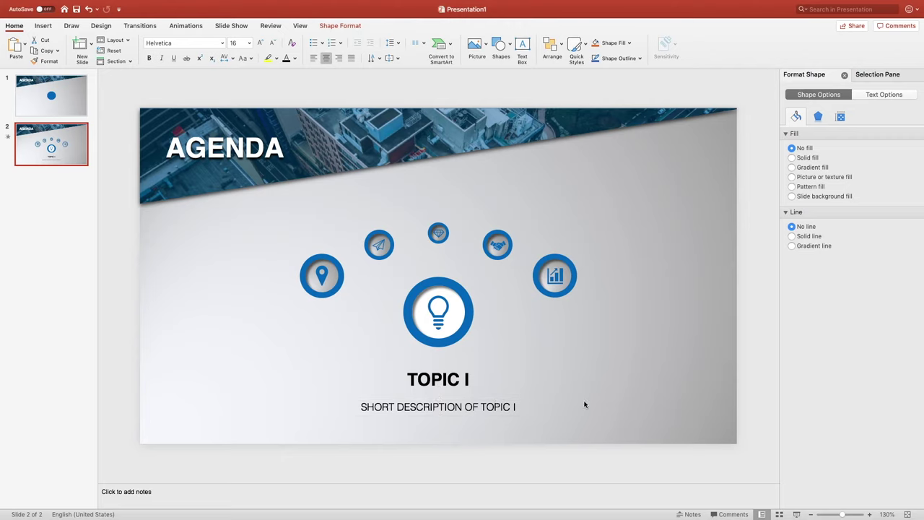
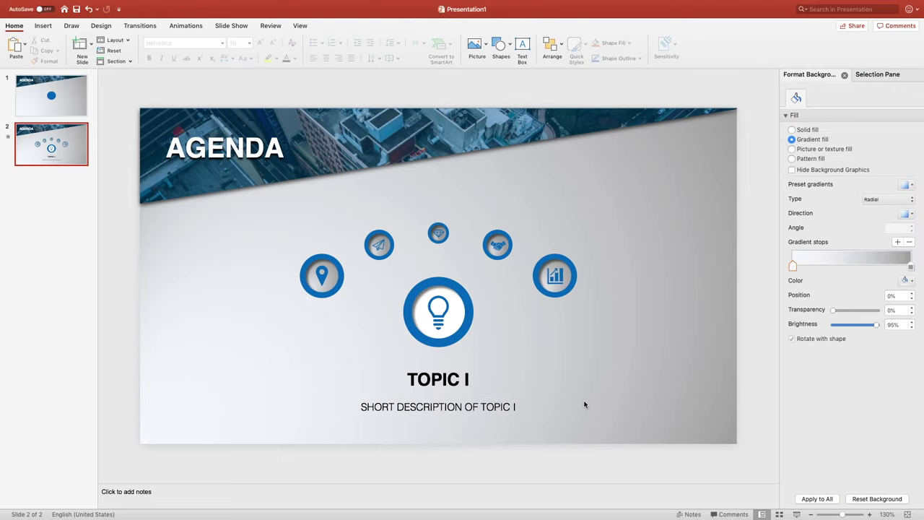
# Show the Selection Pane listing slide 2's objects.
pyautogui.moveTo(328, 351); pyautogui.dragTo(549, 430)
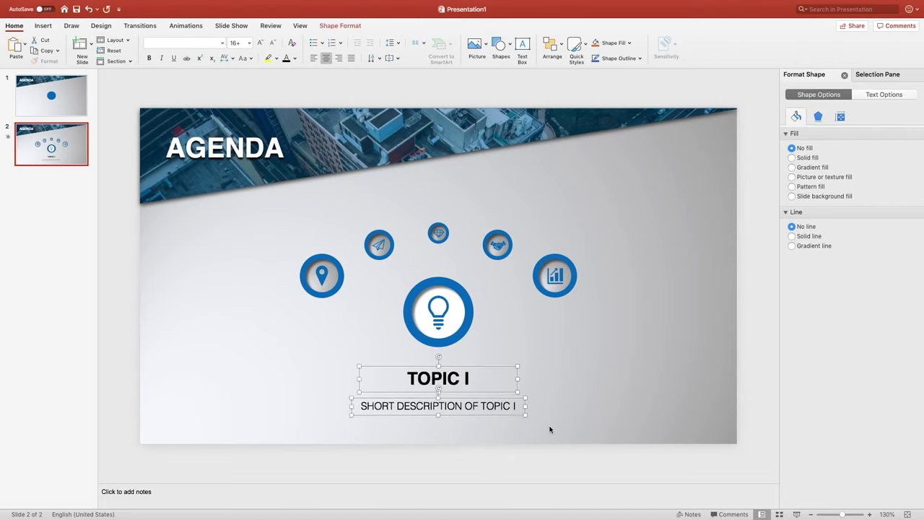
pyautogui.click(570, 399)
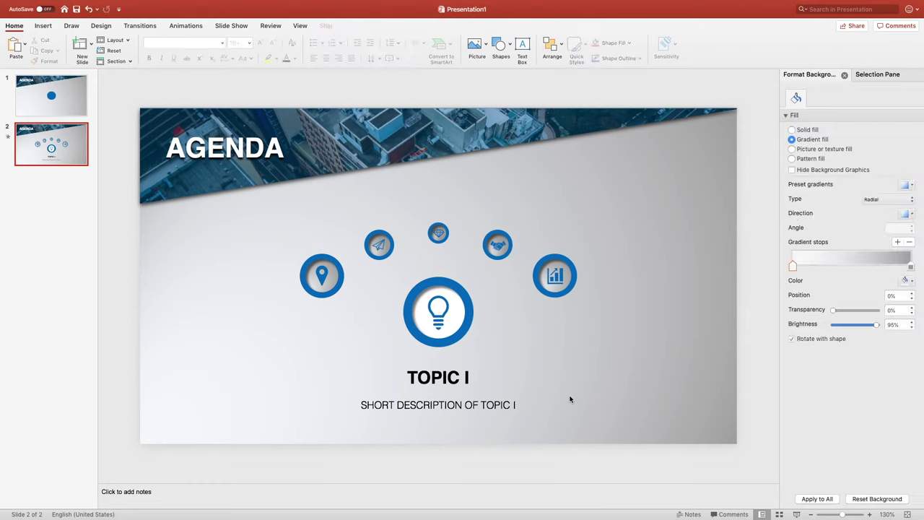
pyautogui.click(553, 45)
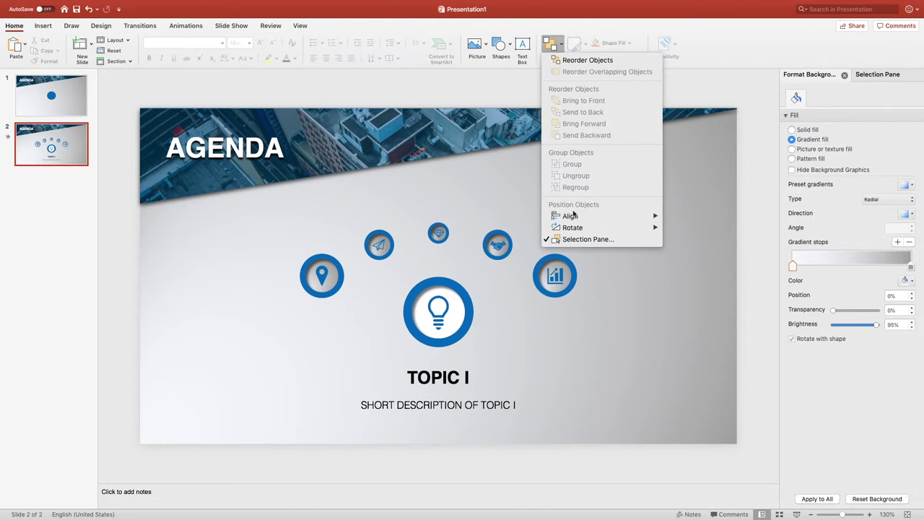
pyautogui.click(568, 241)
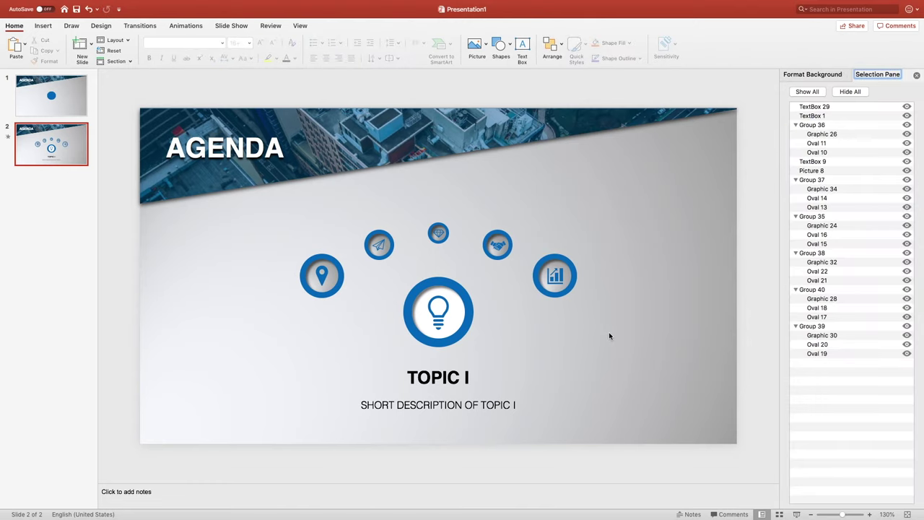
# Rename the title box !!Topic1 and the description box !!Topic1_Description.
pyautogui.click(820, 116)
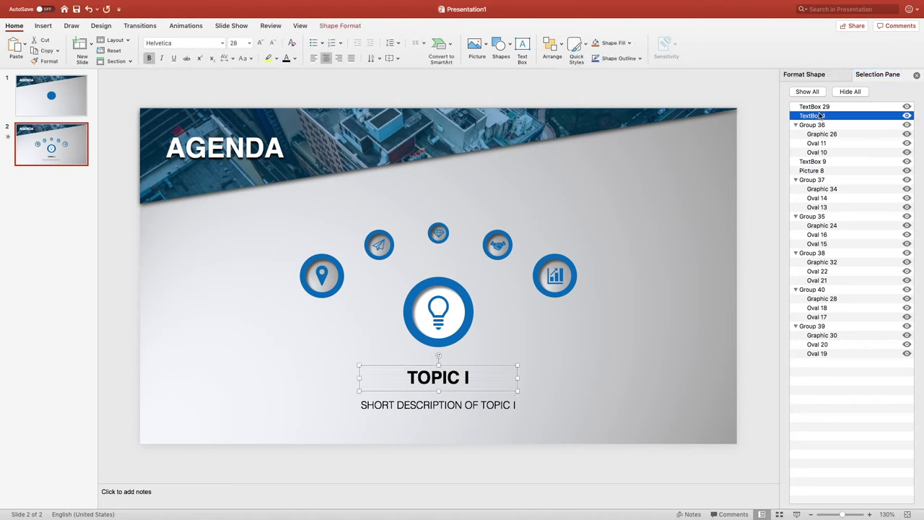
pyautogui.doubleClick(816, 116)
pyautogui.press('BackSpace')
pyautogui.write('!!Topic1')
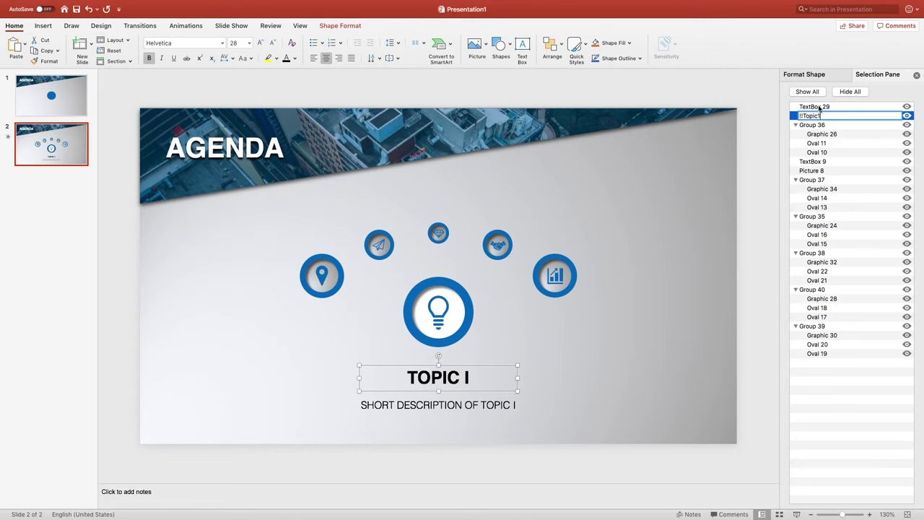
pyautogui.doubleClick(818, 106)
pyautogui.write('!!Topic1_Description')
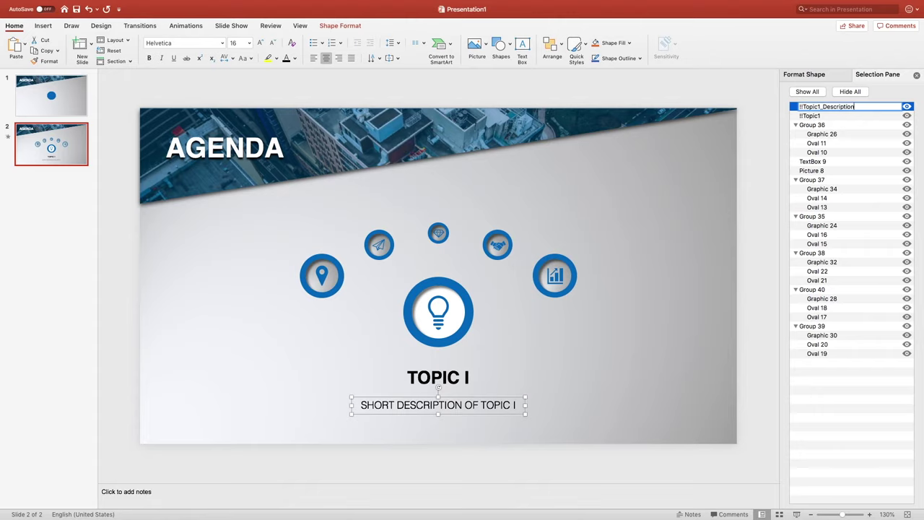
pyautogui.press('Return')
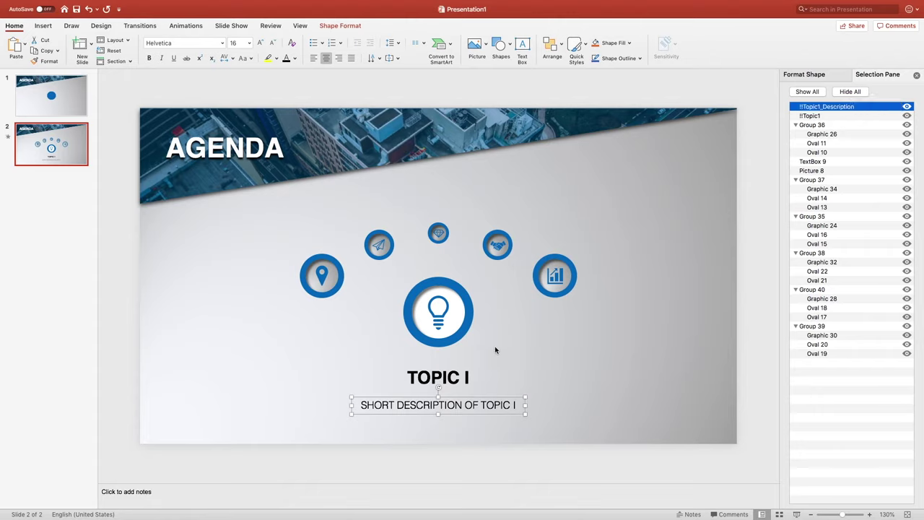
# Copy the TOPIC I title and description boxes together, then go to slide 1.
pyautogui.click(436, 359)
pyautogui.moveTo(350, 361); pyautogui.dragTo(532, 420)
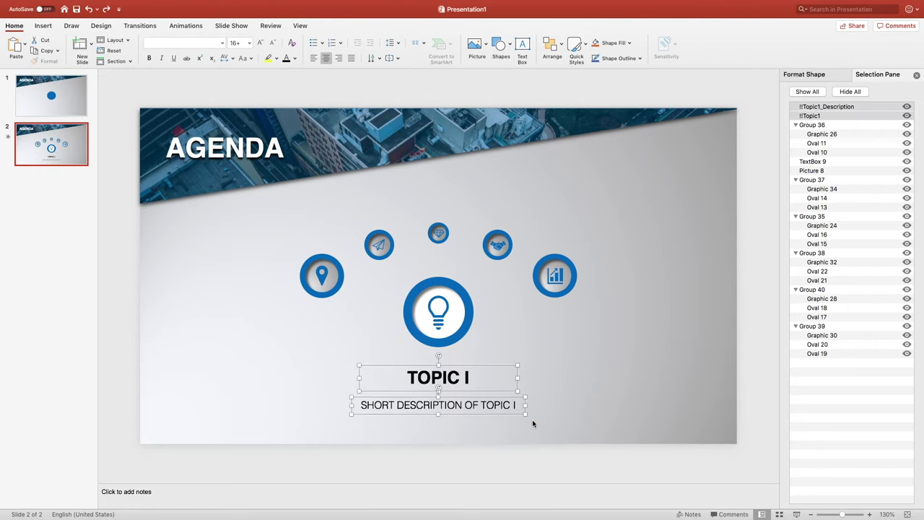
pyautogui.rightClick(499, 390)
pyautogui.click(534, 380)
pyautogui.click(52, 107)
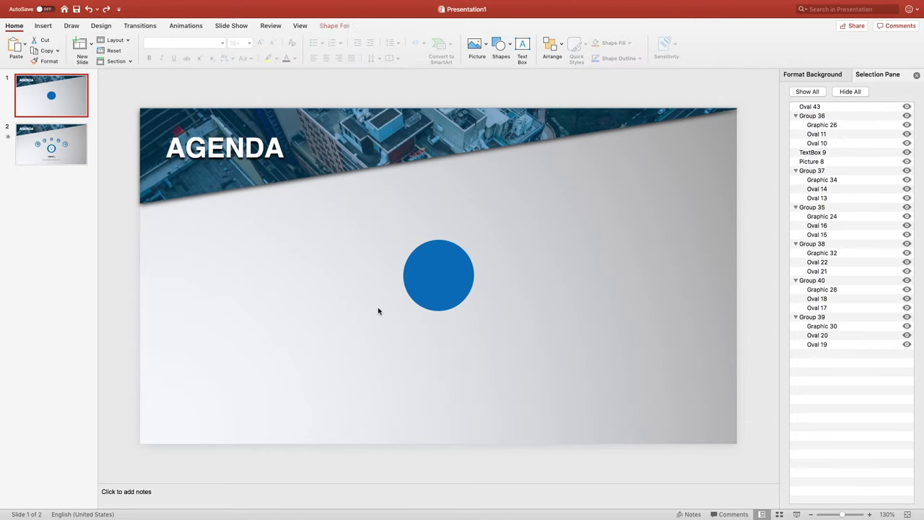
# Paste the TOPIC I title and description onto slide 1, nudge them down, and return to slide 2.
pyautogui.rightClick(436, 358)
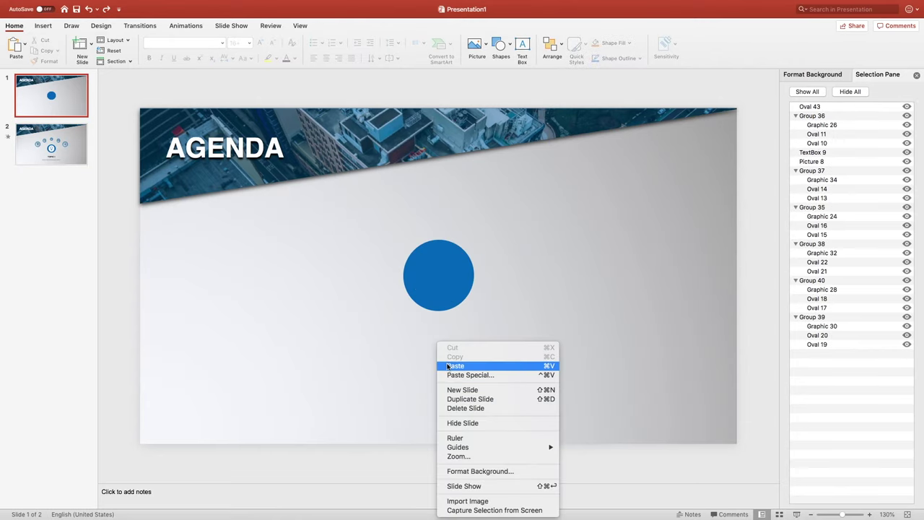
pyautogui.click(448, 367)
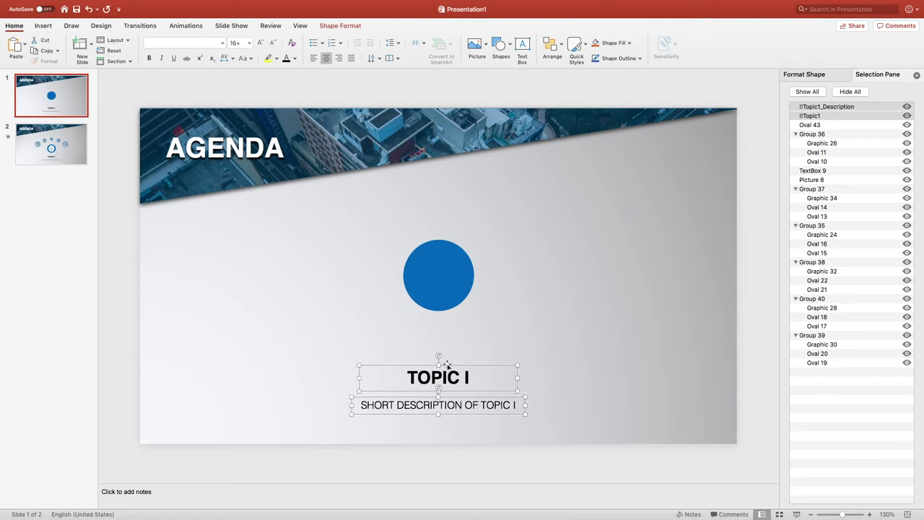
pyautogui.press('Down')
pyautogui.press('Down')
pyautogui.press('Down')
pyautogui.press('Down')
pyautogui.press('Down')
pyautogui.press('Down')
pyautogui.press('Down')
pyautogui.press('Down')
pyautogui.press('Down')
pyautogui.press('Down')
pyautogui.press('Down')
pyautogui.press('Down')
pyautogui.press('Down')
pyautogui.press('Down')
pyautogui.press('Down')
pyautogui.press('Down')
pyautogui.press('Down')
pyautogui.press('Down')
pyautogui.press('Down')
pyautogui.press('Down')
pyautogui.press('Down')
pyautogui.press('Down')
pyautogui.press('Down')
pyautogui.press('Down')
pyautogui.press('Down')
pyautogui.press('Down')
pyautogui.press('Down')
pyautogui.press('Down')
pyautogui.press('Down')
pyautogui.press('Down')
pyautogui.press('Down')
pyautogui.click(51, 140)
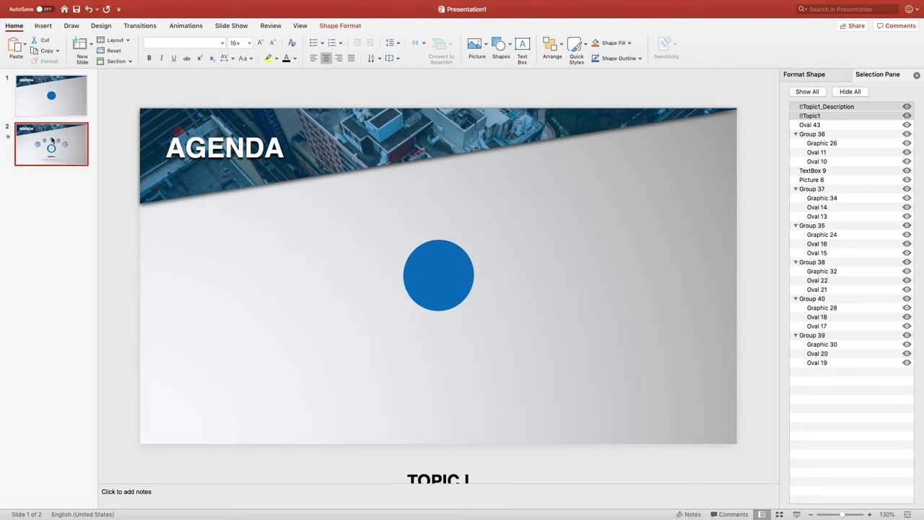
# Apply a Morph transition to slide 2 and preview it.
pyautogui.click(143, 26)
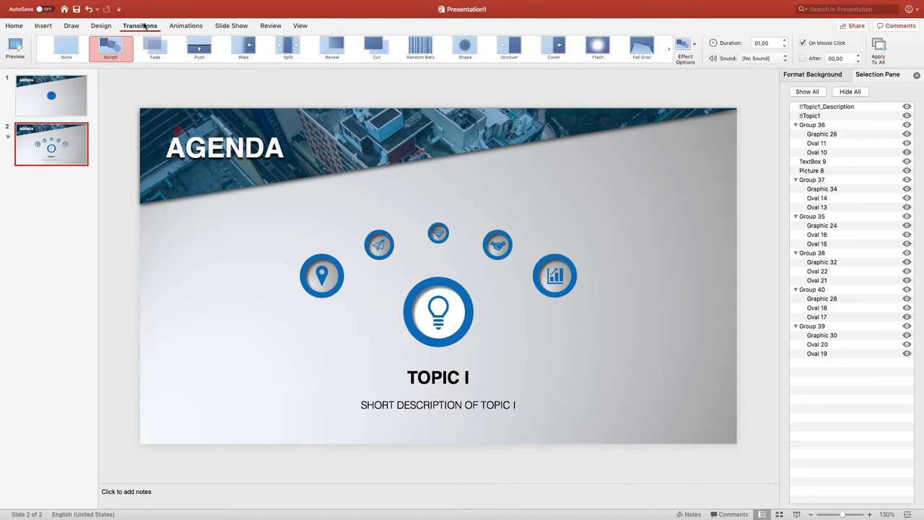
pyautogui.click(112, 47)
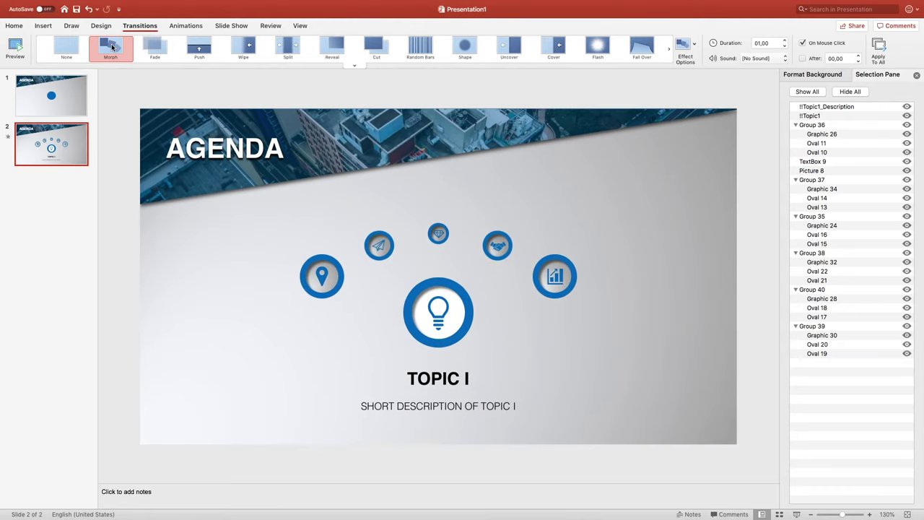
pyautogui.click(112, 47)
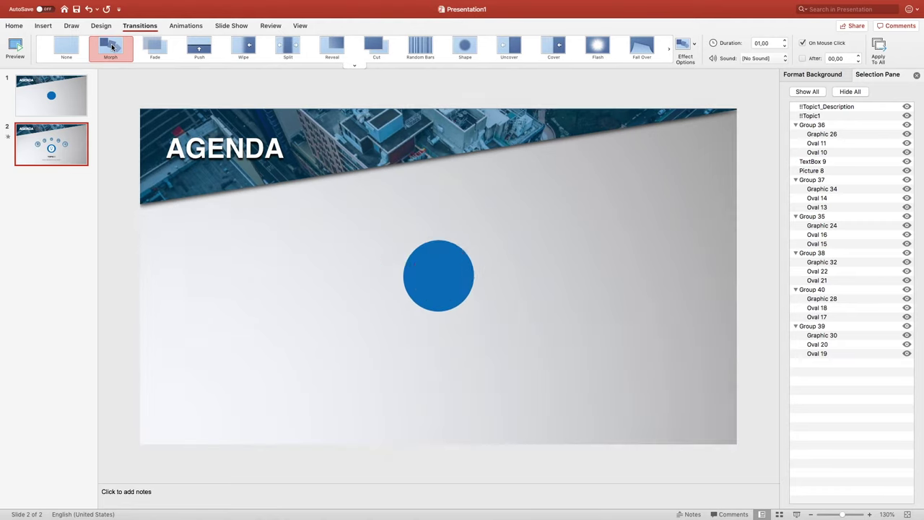
pyautogui.click(111, 47)
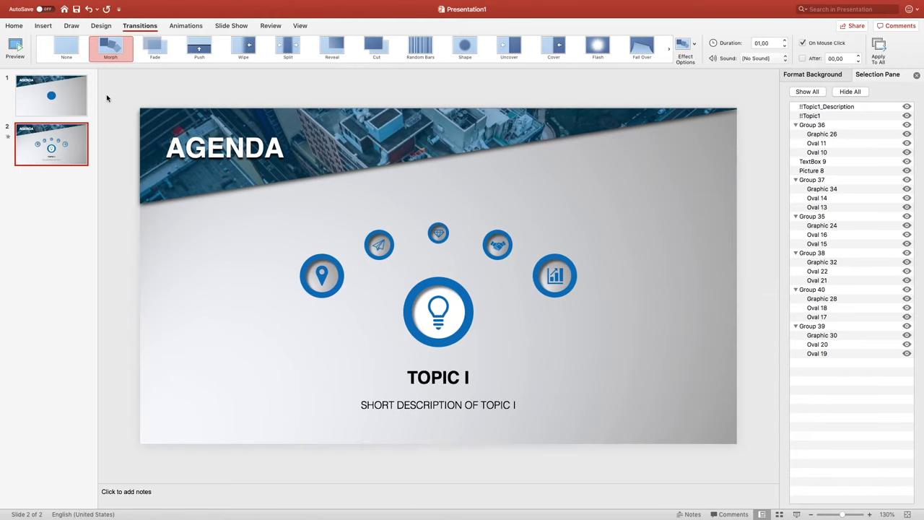
# Duplicate slide 2 as a new slide 3.
pyautogui.rightClick(70, 145)
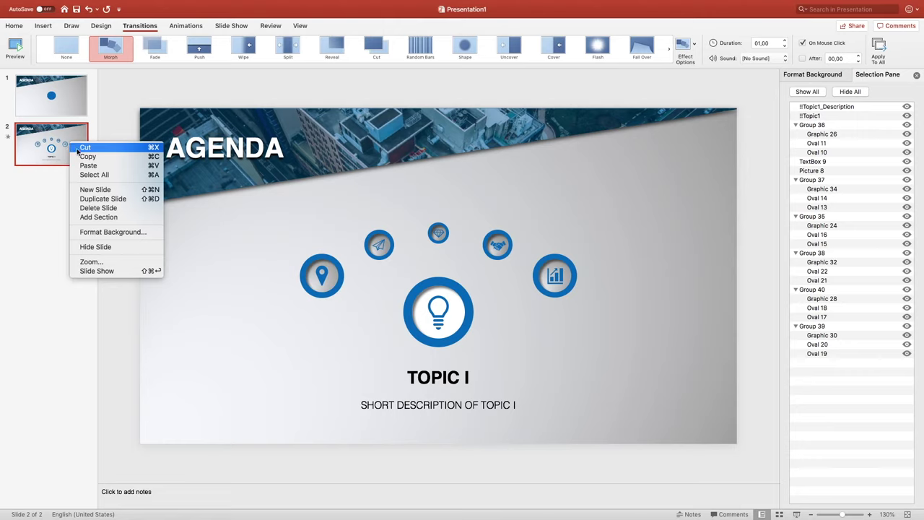
pyautogui.click(83, 155)
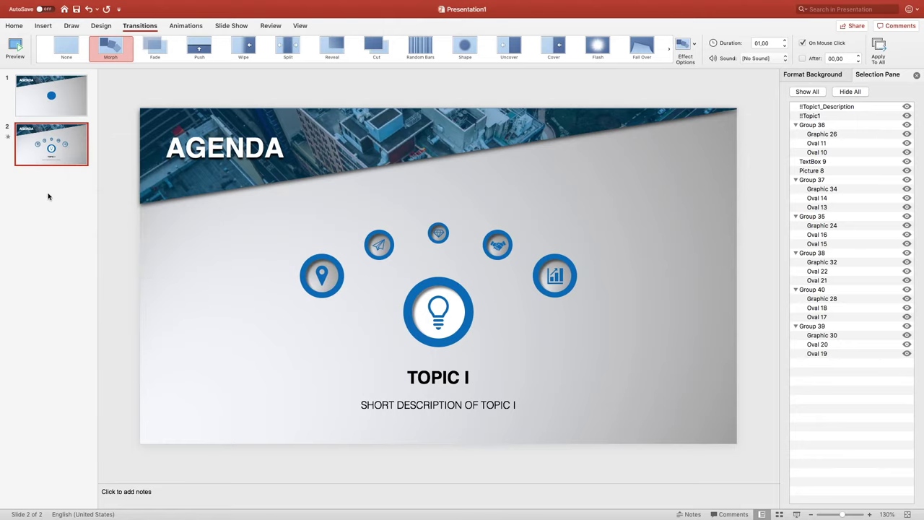
pyautogui.rightClick(48, 196)
pyautogui.click(63, 215)
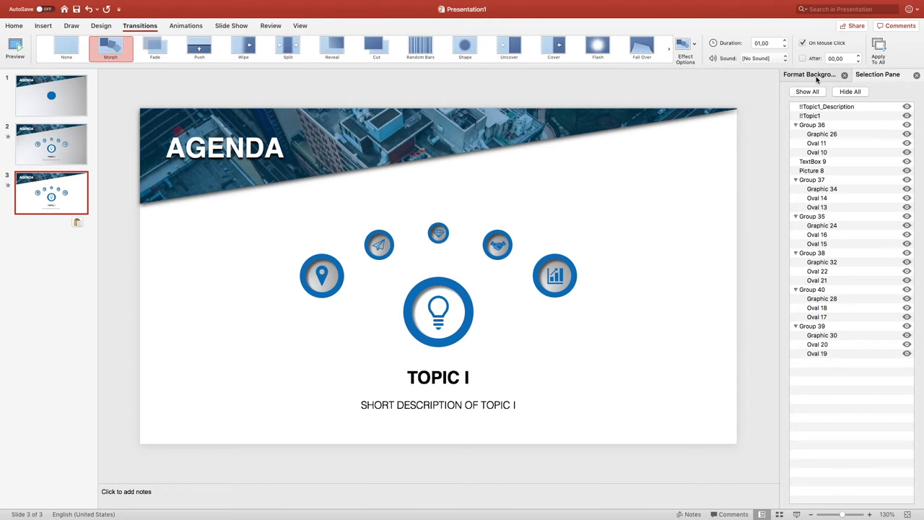
# Give slide 3 a gradient background fill and select its six arc icons.
pyautogui.click(816, 76)
pyautogui.click(809, 140)
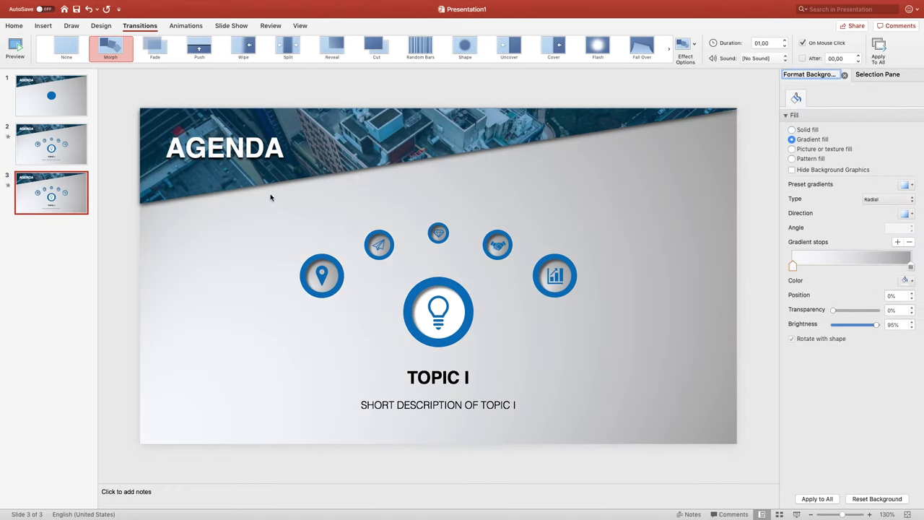
pyautogui.moveTo(270, 198); pyautogui.dragTo(605, 358)
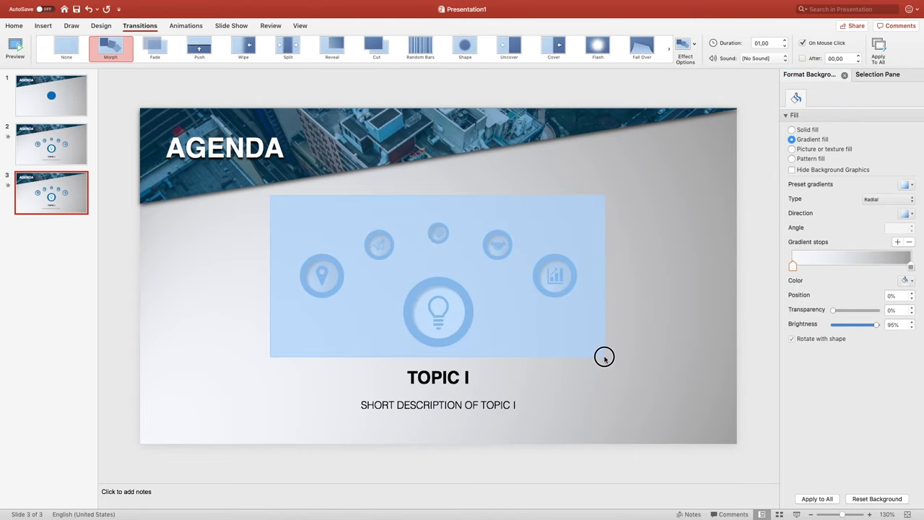
# Paste a duplicate of the six icons and move it up and right, past the slide edge.
pyautogui.rightClick(484, 294)
pyautogui.click(494, 309)
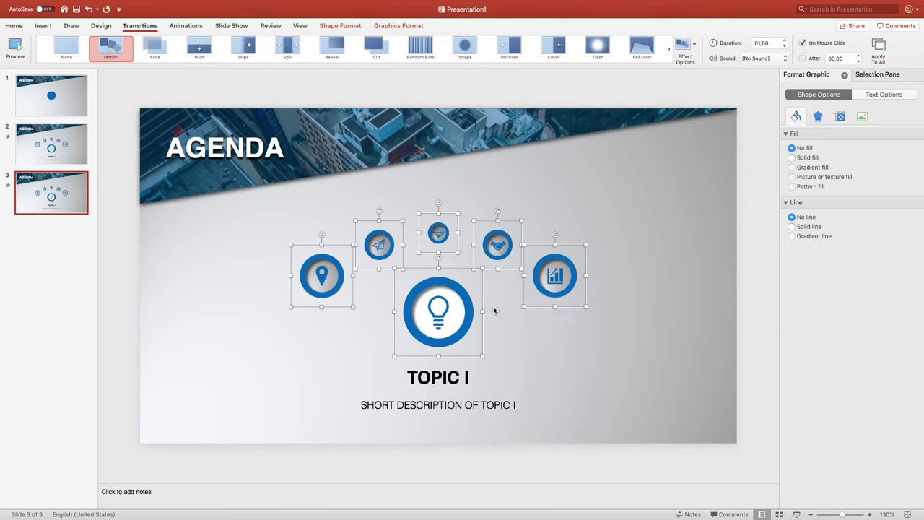
pyautogui.rightClick(630, 160)
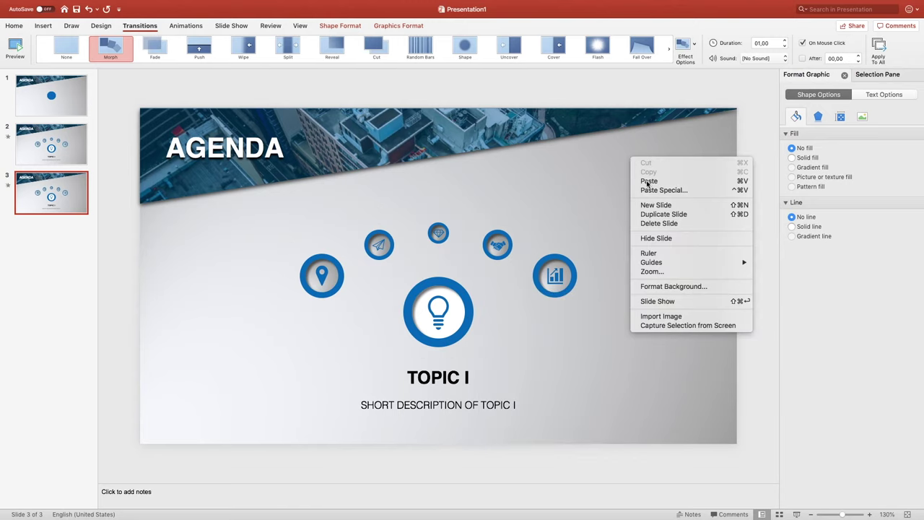
pyautogui.click(647, 182)
pyautogui.moveTo(583, 253); pyautogui.dragTo(771, 167)
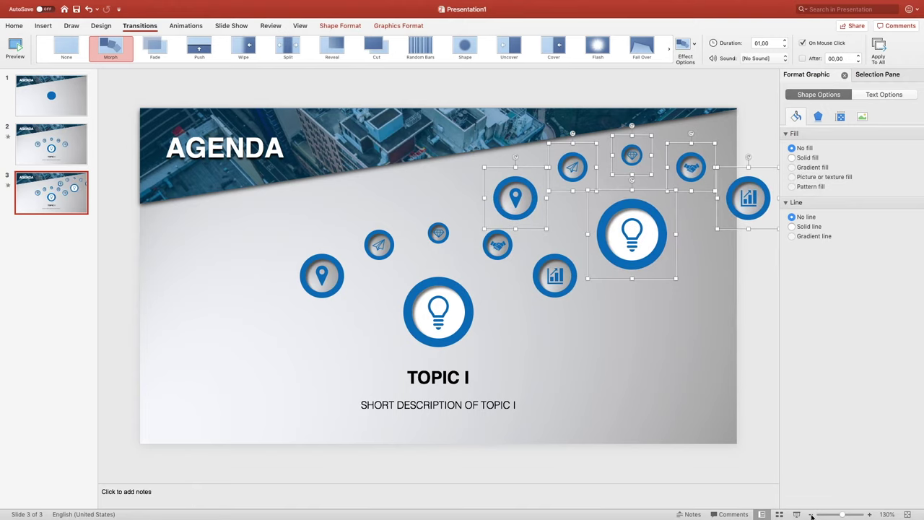
pyautogui.click(812, 514)
pyautogui.click(812, 515)
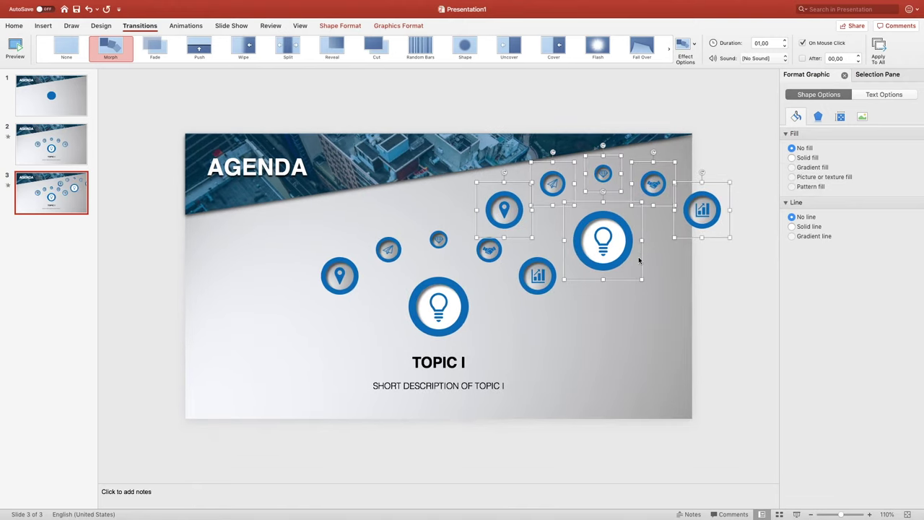
pyautogui.moveTo(642, 256); pyautogui.dragTo(676, 248)
# Select the large duplicate lightbulb icon and bring up its Shape Format options.
pyautogui.click(705, 327)
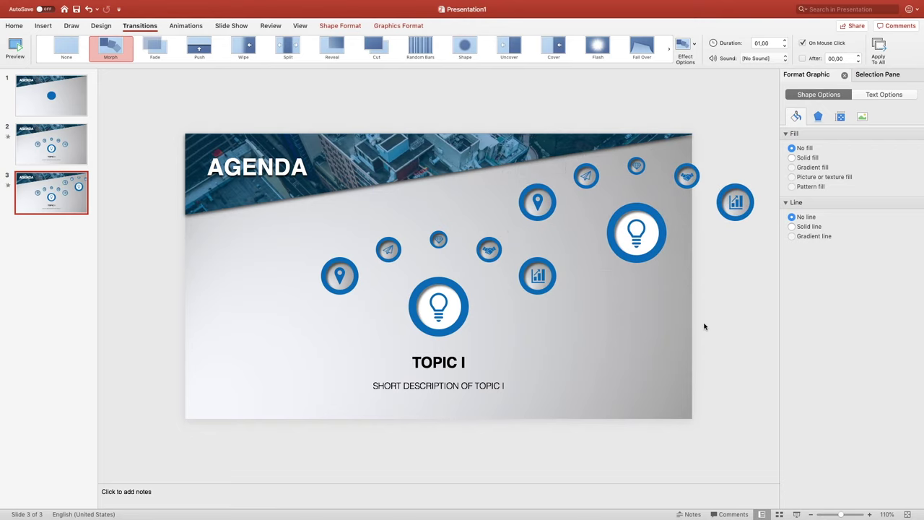
pyautogui.click(652, 217)
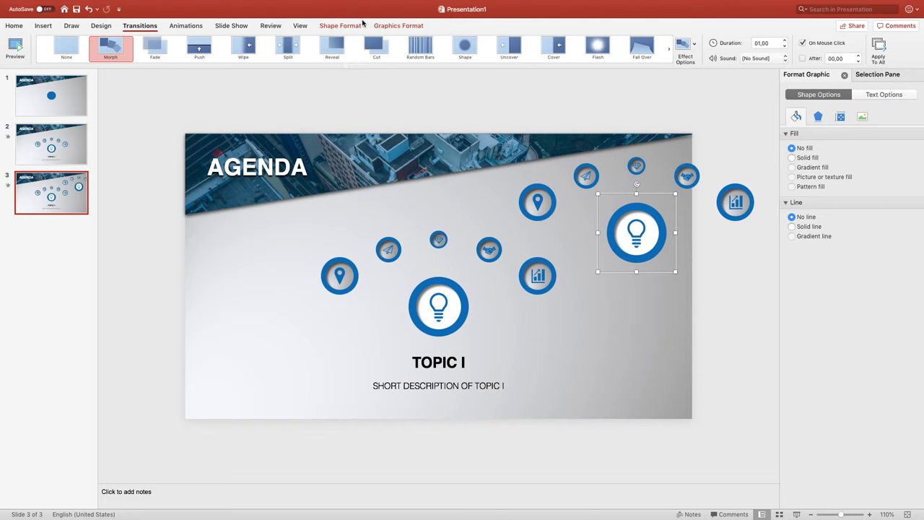
pyautogui.click(340, 27)
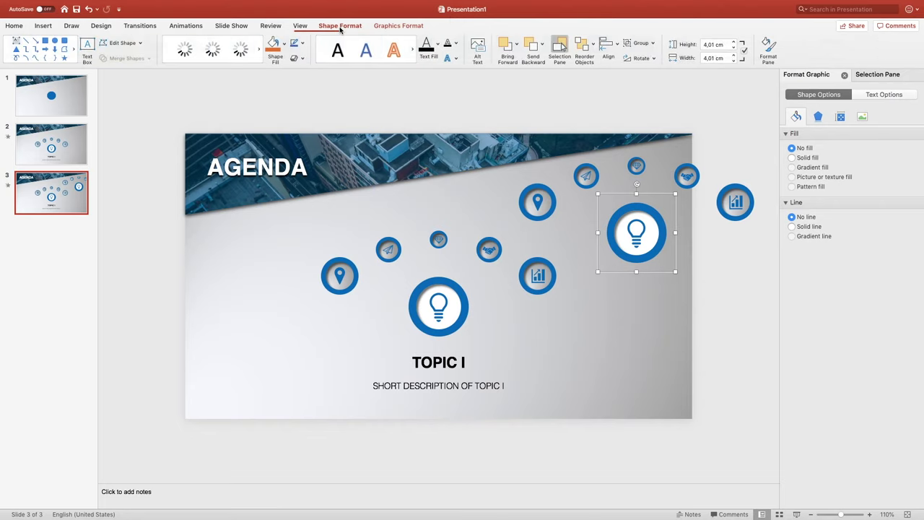
# Resize the lightbulb icon to 2.5 cm and give its inner circle a gradient stopped at 90%.
pyautogui.tripleClick(713, 44)
pyautogui.write('2,5')
pyautogui.press('Return')
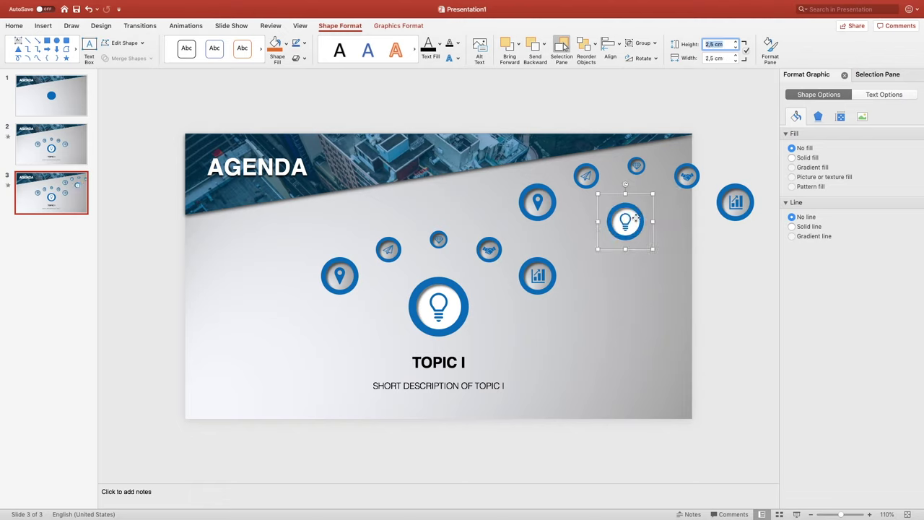
pyautogui.click(636, 218)
pyautogui.click(808, 167)
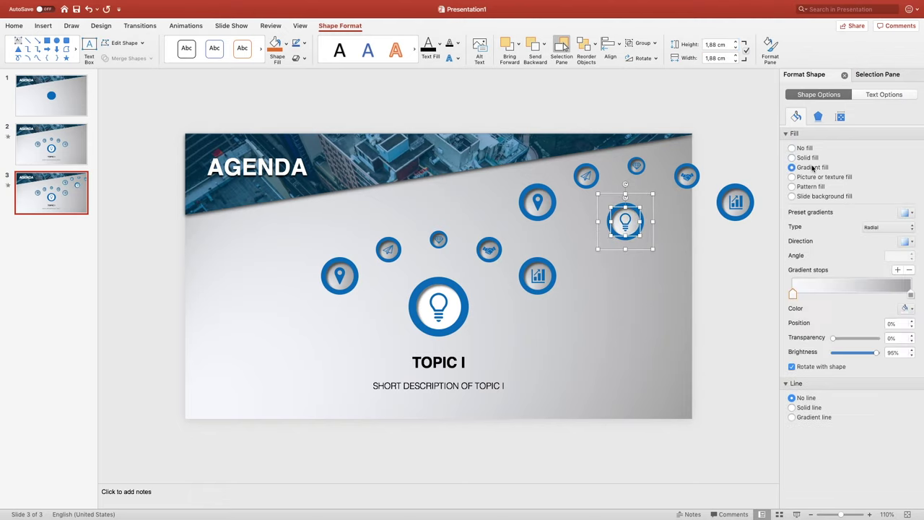
pyautogui.click(910, 294)
pyautogui.doubleClick(899, 323)
pyautogui.write('9')
pyautogui.press('Return')
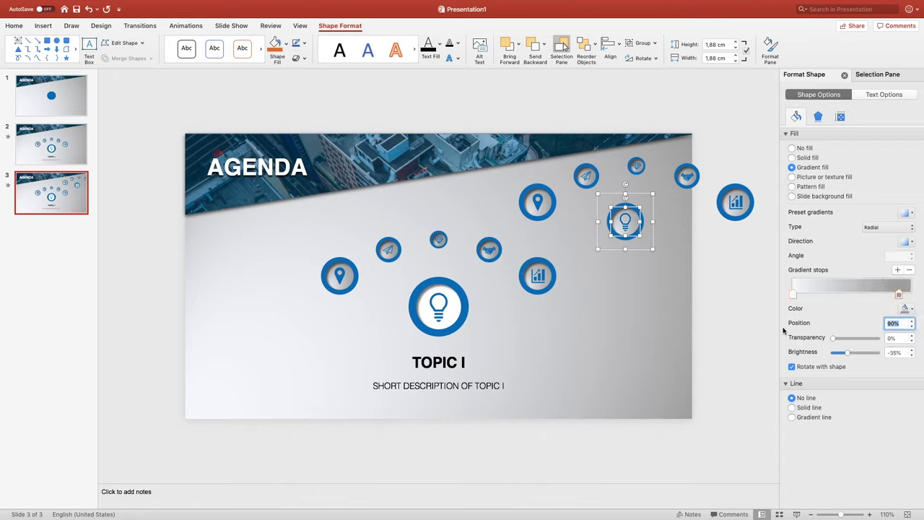
# Place the lightbulb icon at the left end of the lower arc, keeping its layer order.
pyautogui.moveTo(652, 206); pyautogui.dragTo(365, 261)
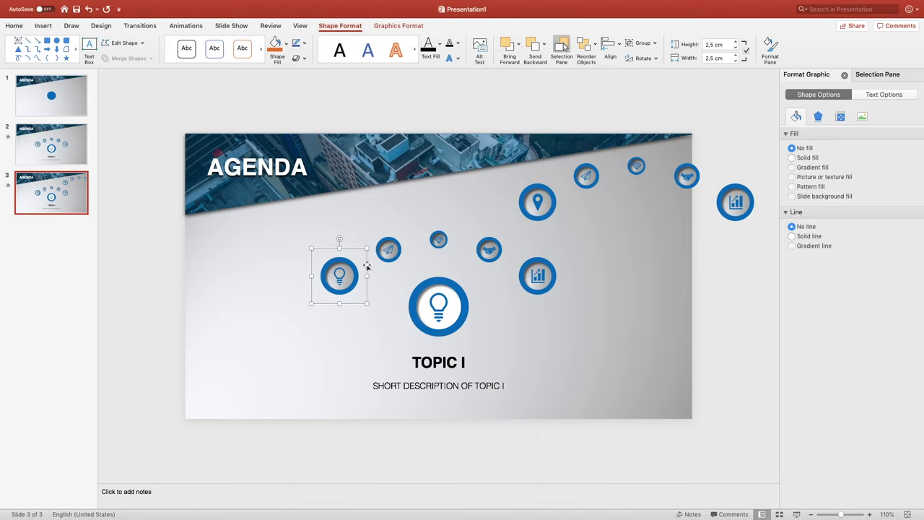
pyautogui.rightClick(367, 266)
pyautogui.moveTo(391, 315)
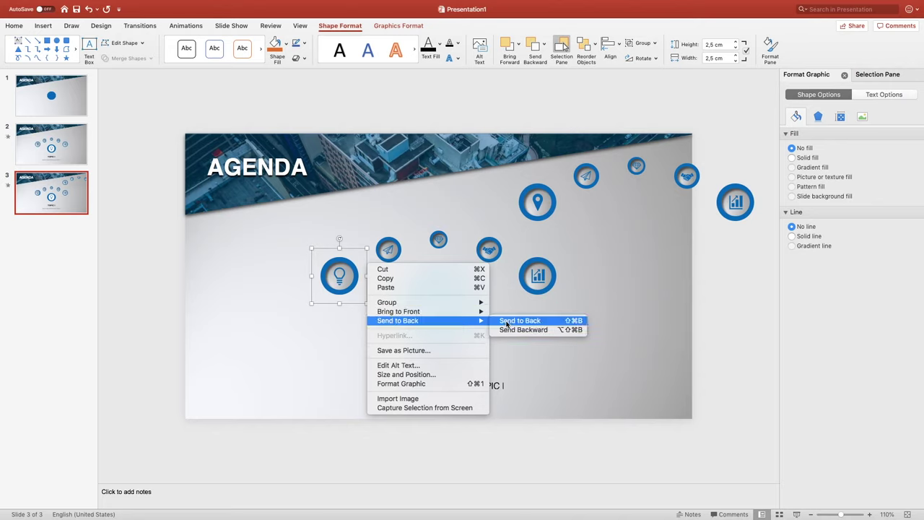
pyautogui.click(507, 321)
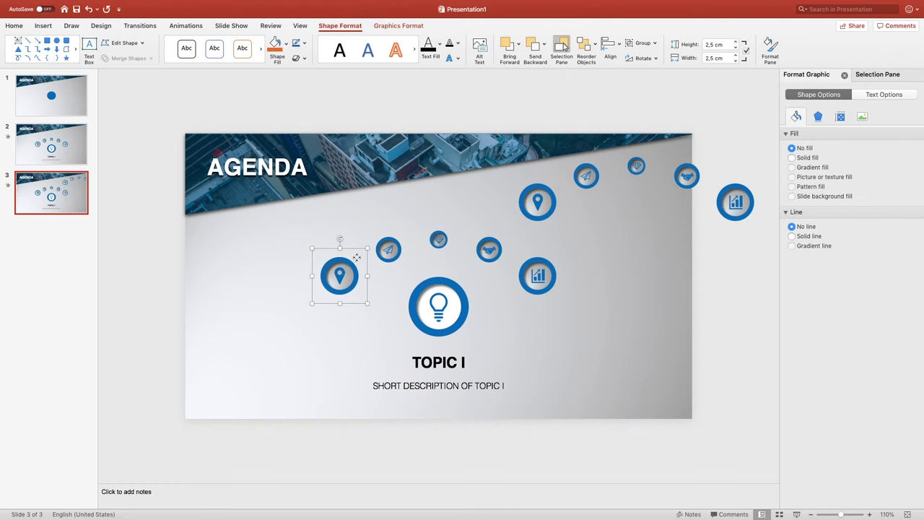
pyautogui.press('cmd+z')
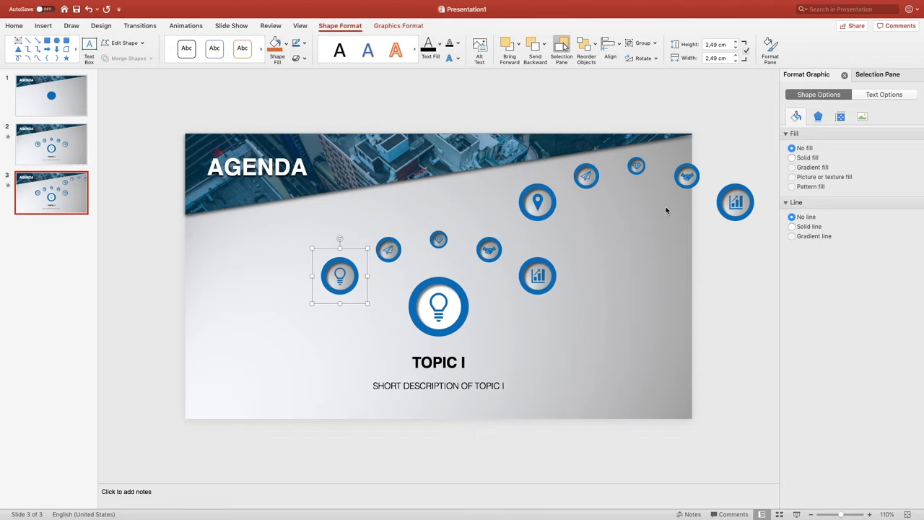
# Resize the map-pin icon to a 1.7 cm height.
pyautogui.click(539, 196)
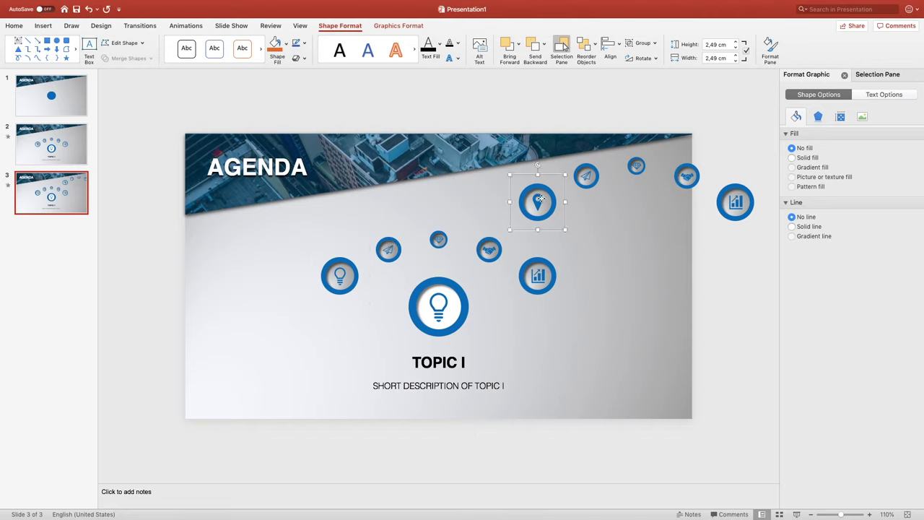
pyautogui.doubleClick(717, 45)
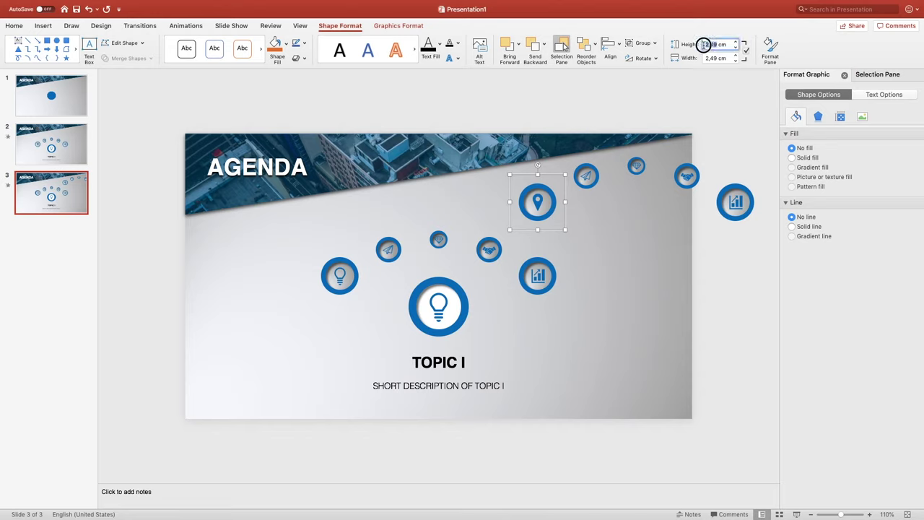
pyautogui.write('1,7')
pyautogui.press('Return')
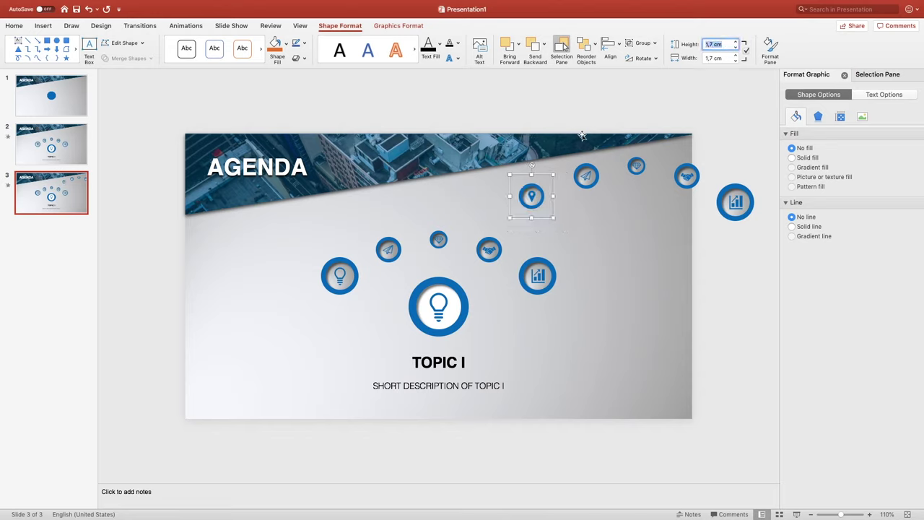
# Set the map-pin's inner circle right gradient stop position to 70%.
pyautogui.click(538, 199)
pyautogui.click(532, 201)
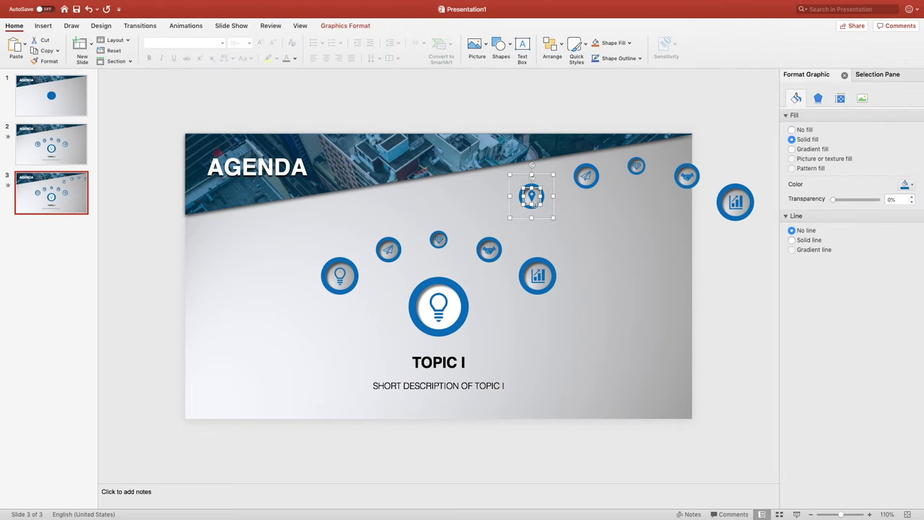
pyautogui.click(537, 200)
pyautogui.click(532, 205)
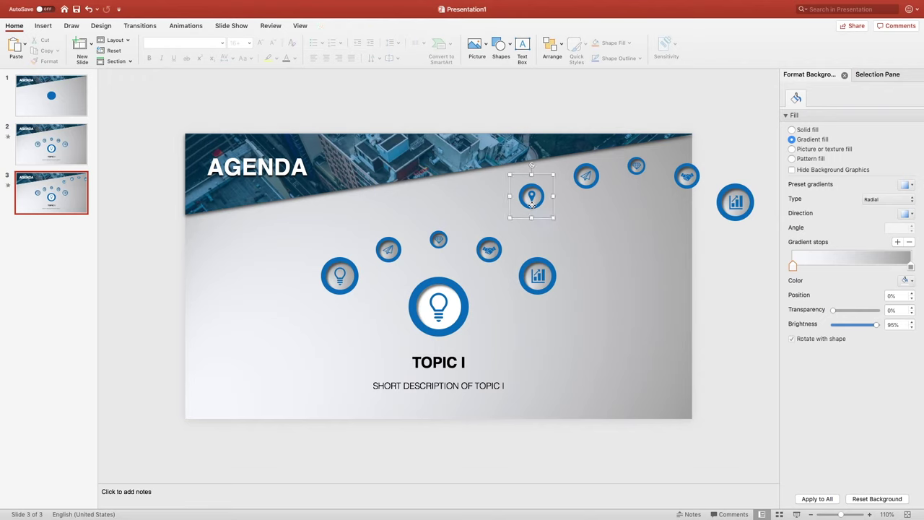
pyautogui.click(532, 203)
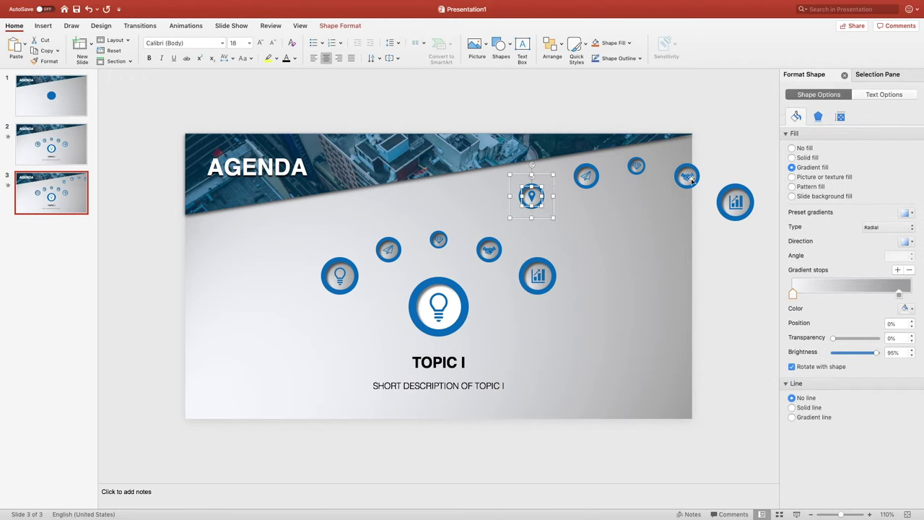
pyautogui.click(899, 294)
pyautogui.click(898, 324)
pyautogui.write('70')
pyautogui.press('Return')
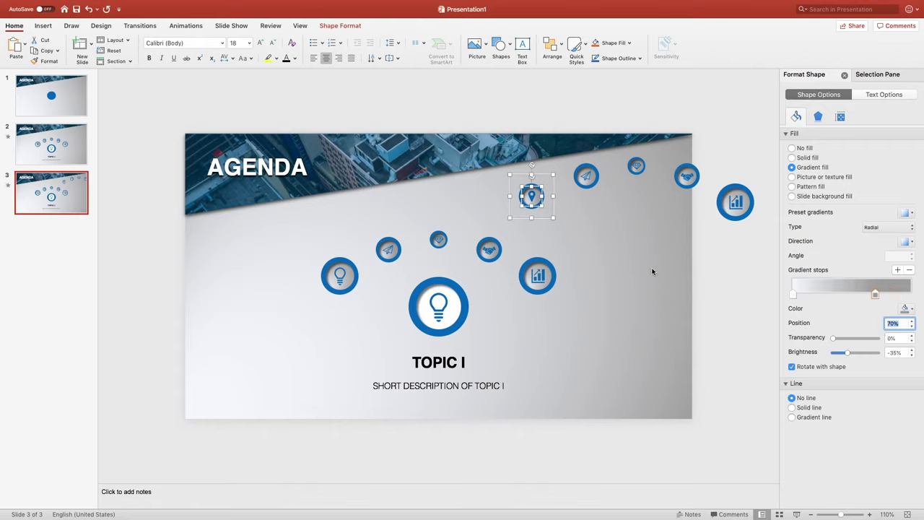
# Move the map-pin icon to second place along the lower arc and adjust its layering.
pyautogui.moveTo(553, 188)
pyautogui.mouseDown()
pyautogui.moveTo(406, 246)
pyautogui.moveTo(410, 239)
pyautogui.mouseUp()
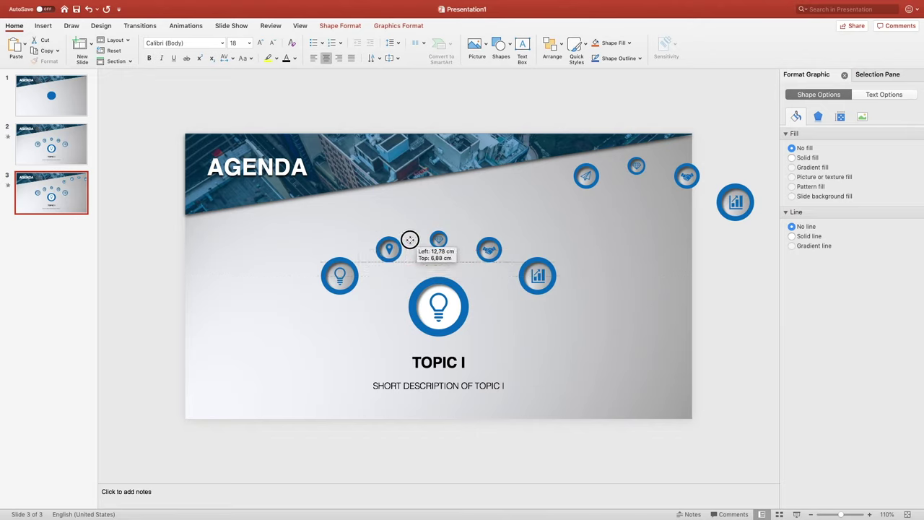
pyautogui.moveTo(409, 239); pyautogui.dragTo(409, 240)
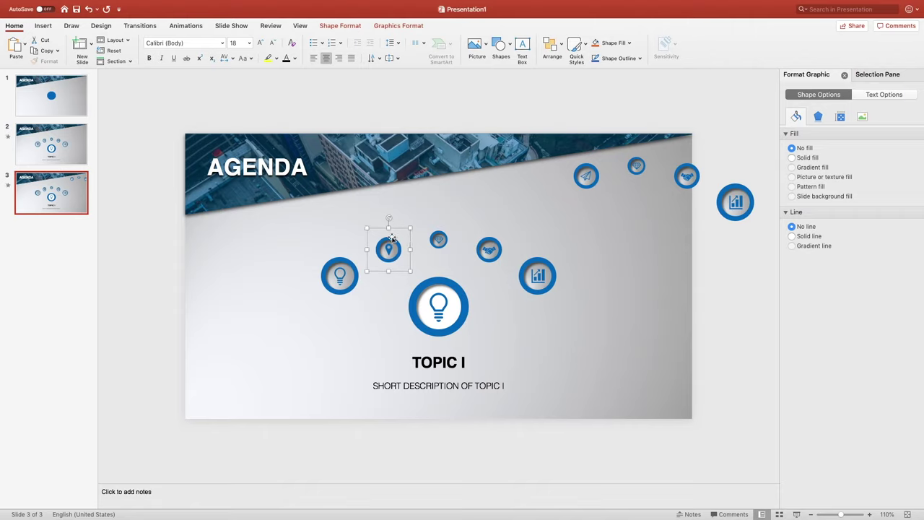
pyautogui.rightClick(392, 240)
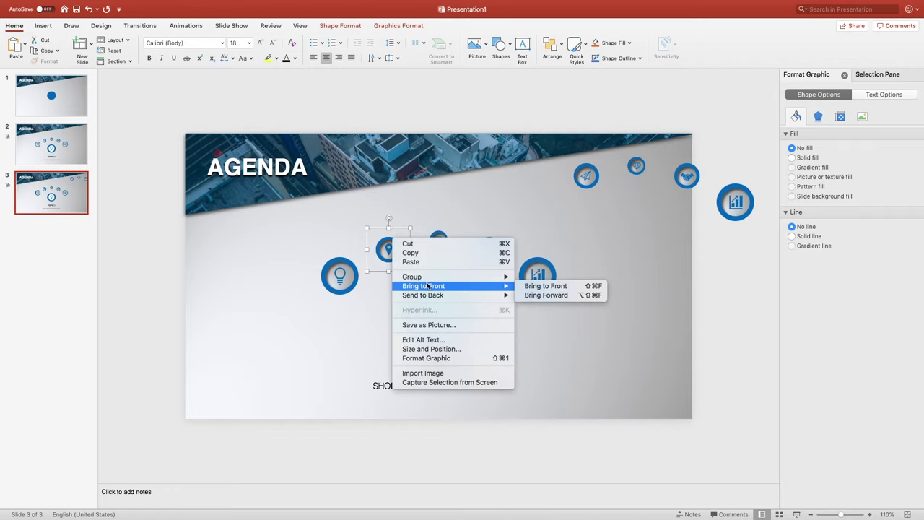
pyautogui.click(549, 294)
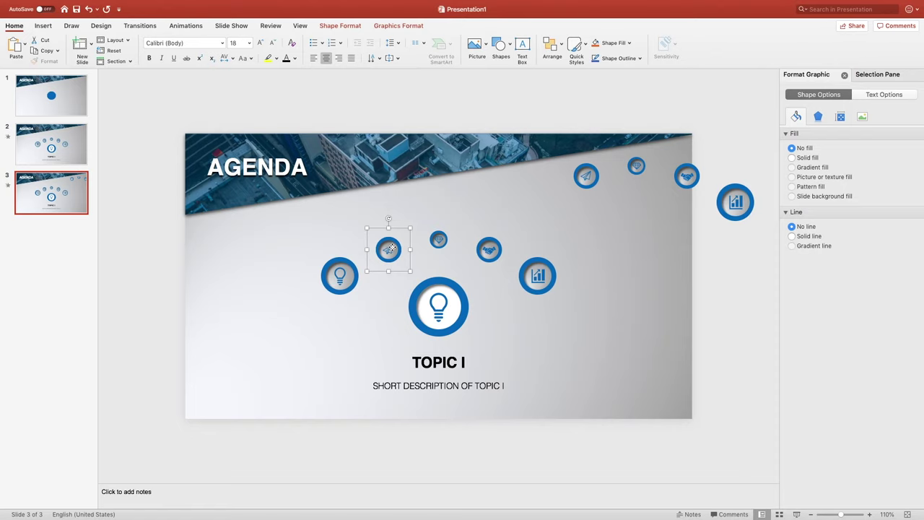
pyautogui.press('Delete')
# Resize the paper-plane icon to a 1.2 cm height.
pyautogui.click(589, 176)
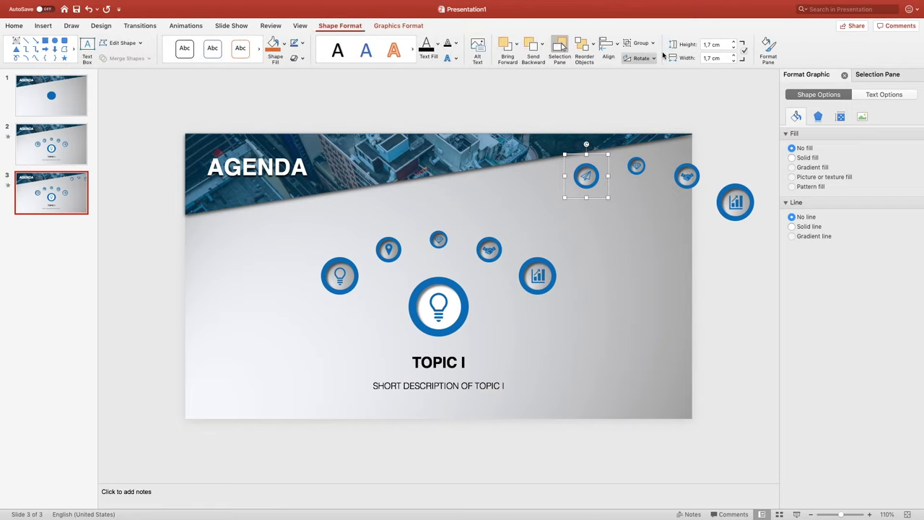
pyautogui.click(714, 44)
pyautogui.write('1,2')
pyautogui.press('Return')
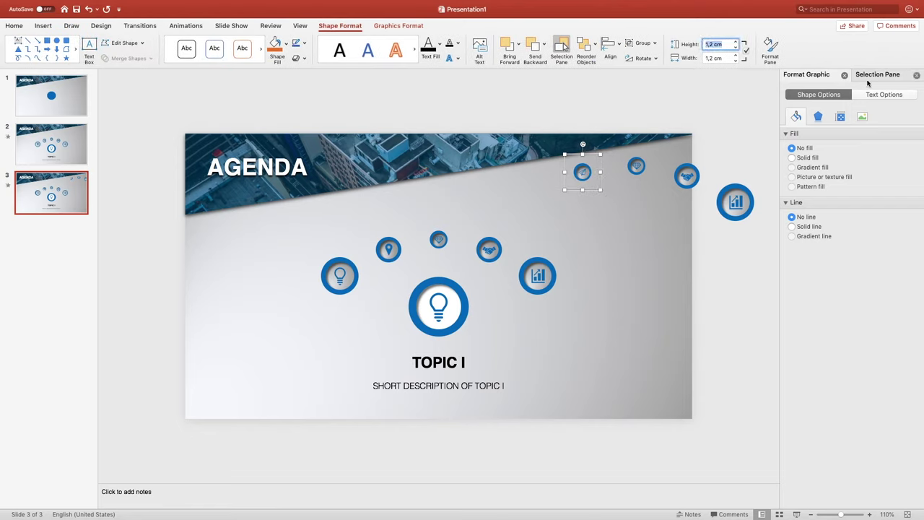
# Set the paper-plane's inner oval right gradient stop position to 50%.
pyautogui.click(869, 79)
pyautogui.click(817, 162)
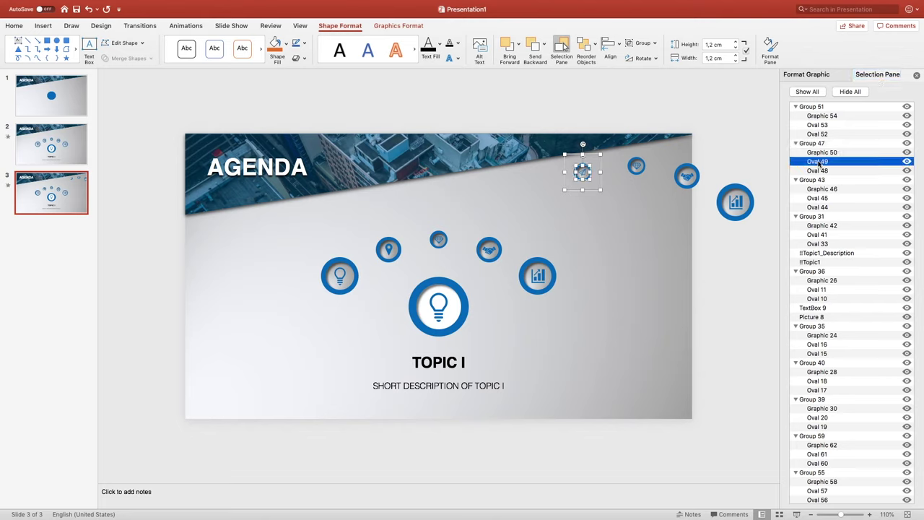
pyautogui.click(811, 74)
pyautogui.click(875, 294)
pyautogui.click(882, 325)
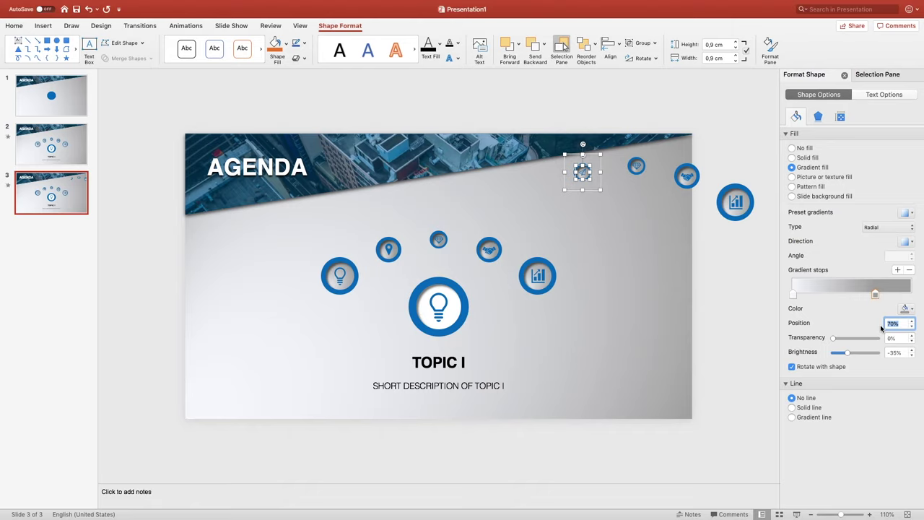
pyautogui.write('50')
pyautogui.press('Return')
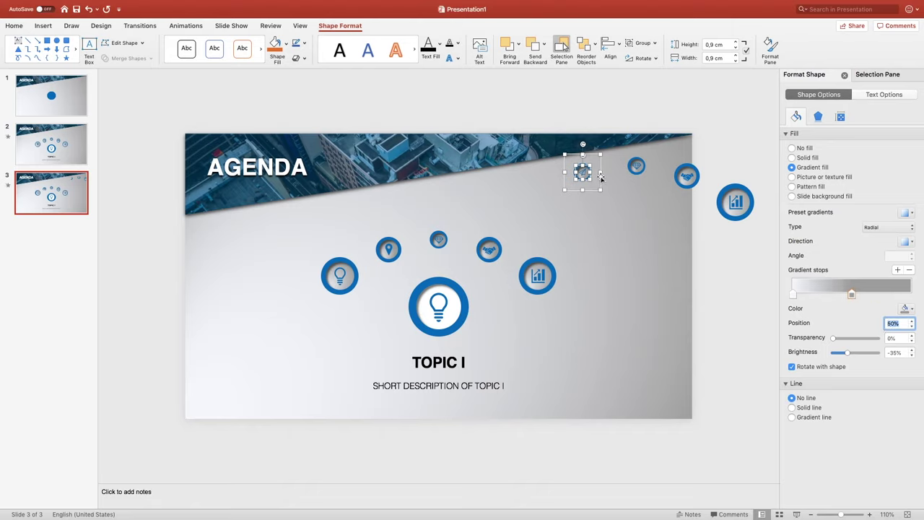
# Move the paper-plane icon third along the lower arc and send it to the back.
pyautogui.moveTo(600, 178); pyautogui.dragTo(457, 243)
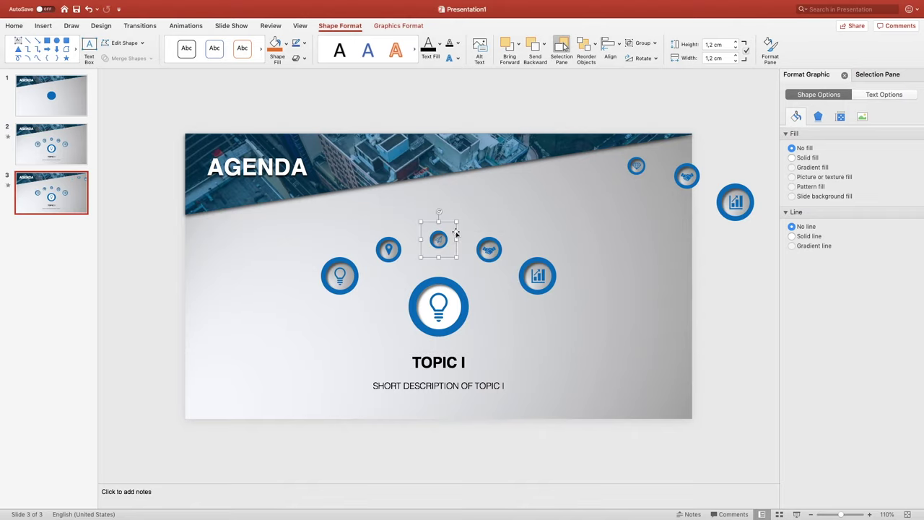
pyautogui.rightClick(455, 232)
pyautogui.moveTo(489, 288)
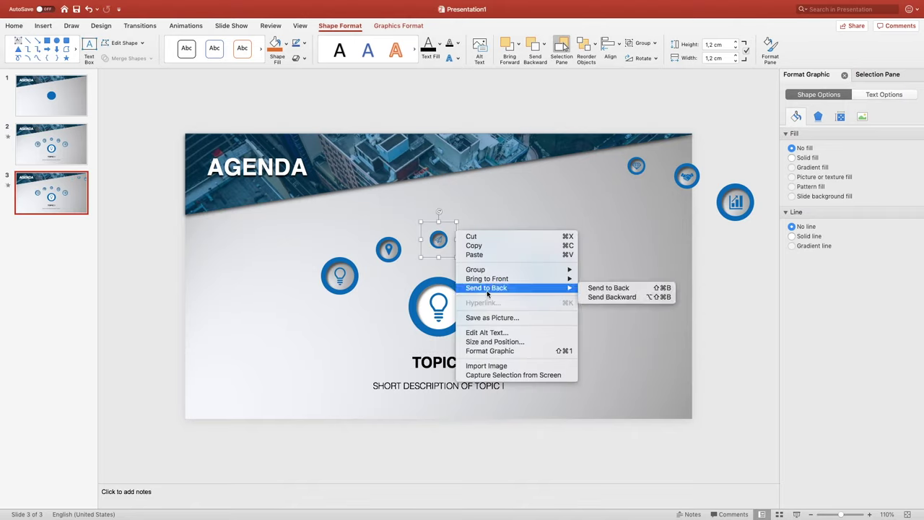
pyautogui.click(590, 288)
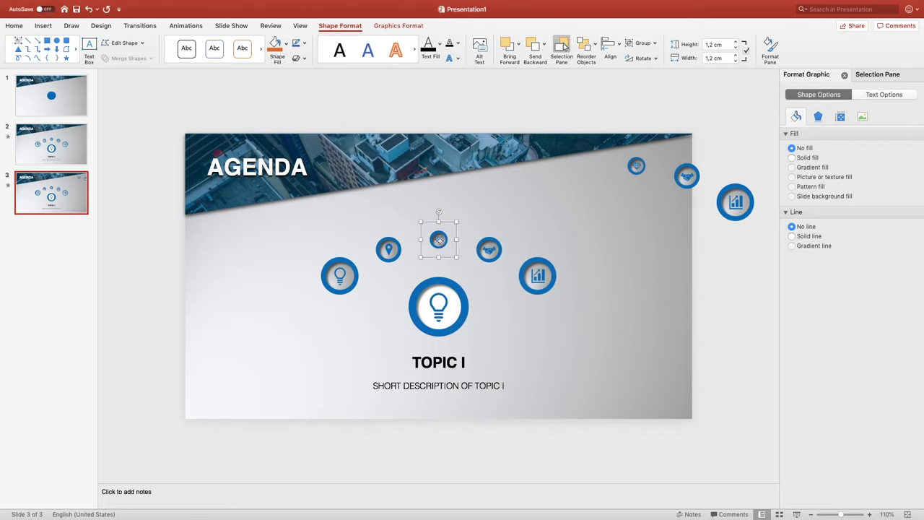
# Enlarge the small diamond icon to a 1.7 cm height.
pyautogui.click(503, 249)
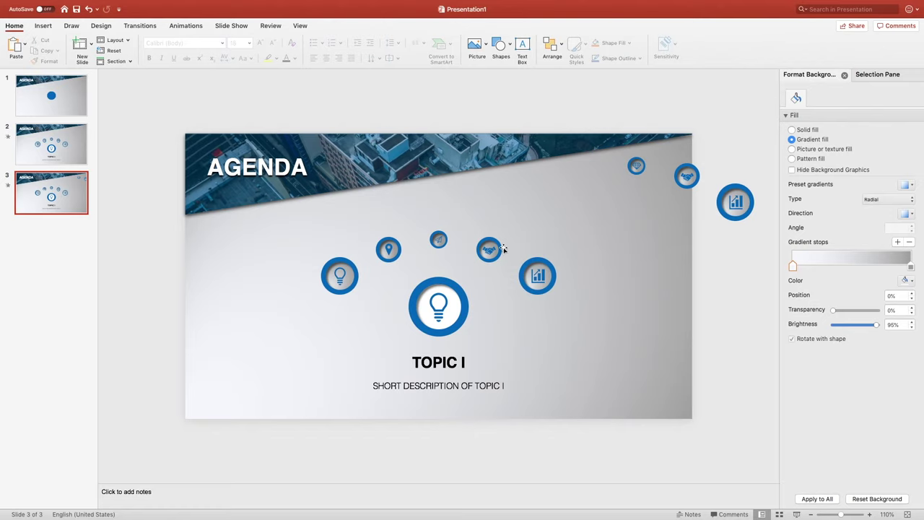
pyautogui.click(636, 166)
pyautogui.click(340, 26)
pyautogui.click(716, 44)
pyautogui.write('1,7')
pyautogui.press('Return')
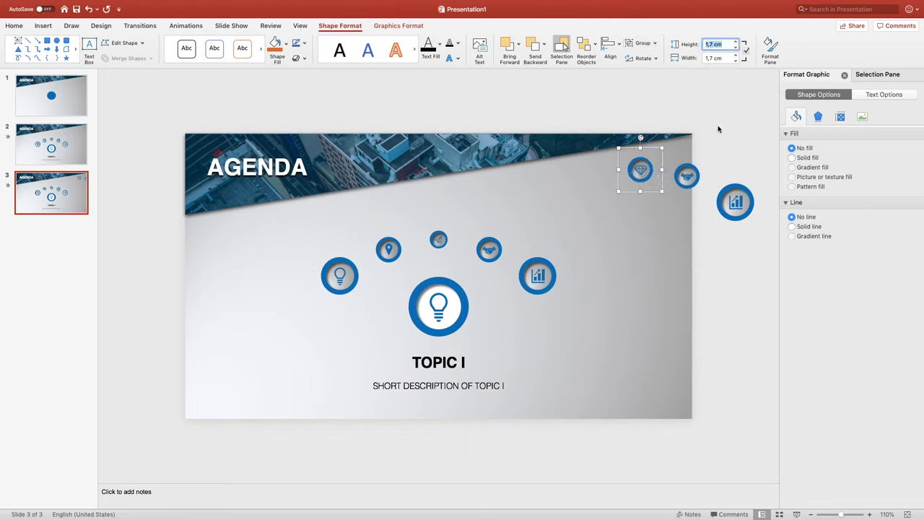
# Set the diamond's inner circle Oval 41 right gradient stop to 70%.
pyautogui.click(643, 172)
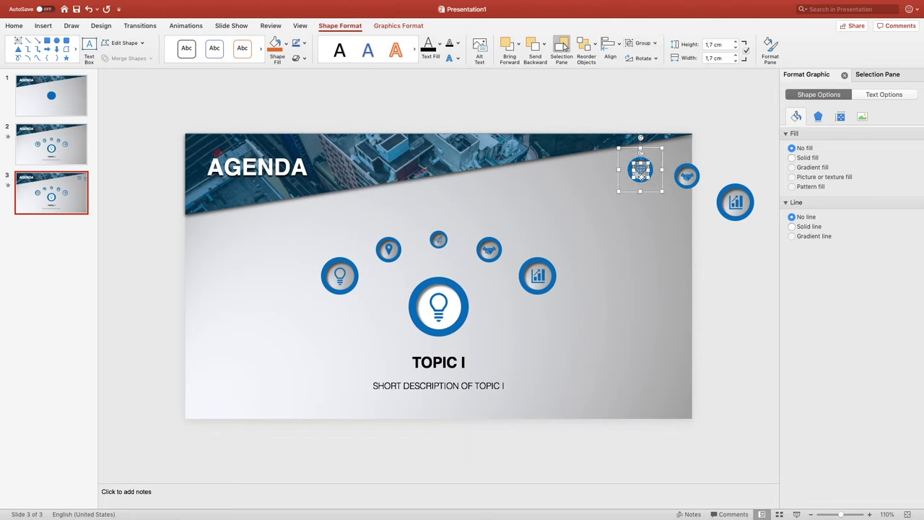
pyautogui.click(867, 75)
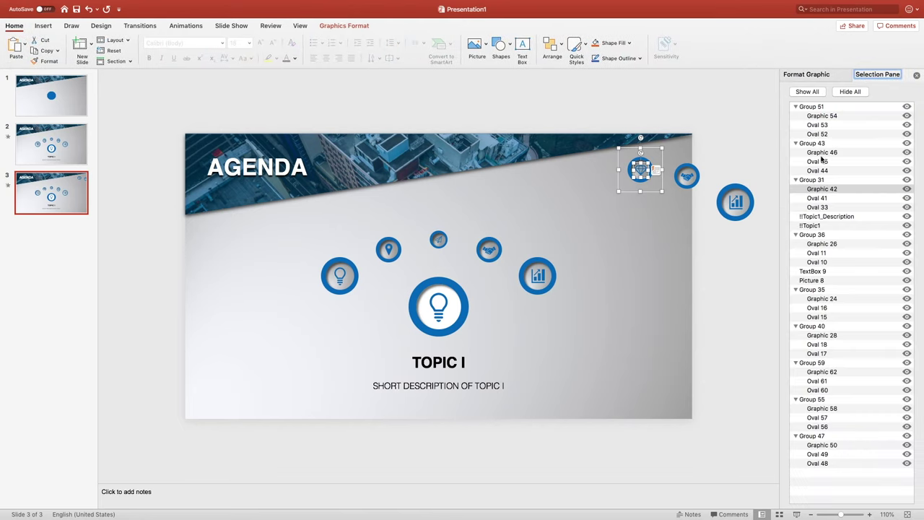
pyautogui.click(816, 197)
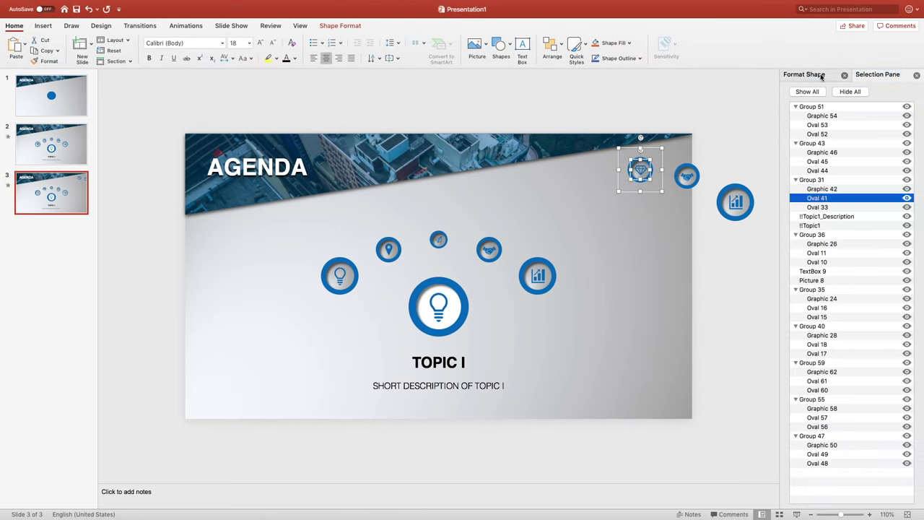
pyautogui.click(823, 75)
pyautogui.click(852, 295)
pyautogui.moveTo(898, 323); pyautogui.dragTo(880, 324)
pyautogui.write('70')
pyautogui.press('Return')
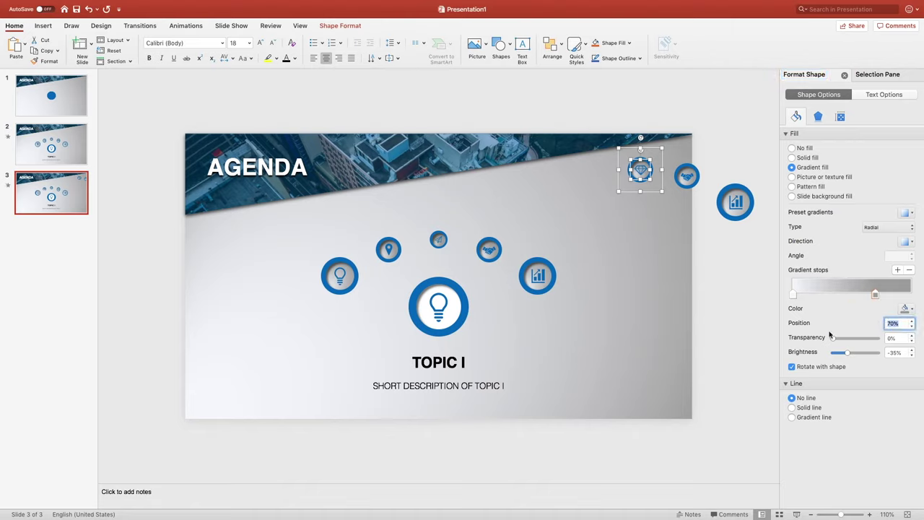
# Move the diamond icon fourth along the lower arc and send it to the back.
pyautogui.moveTo(660, 180); pyautogui.dragTo(511, 258)
pyautogui.rightClick(511, 242)
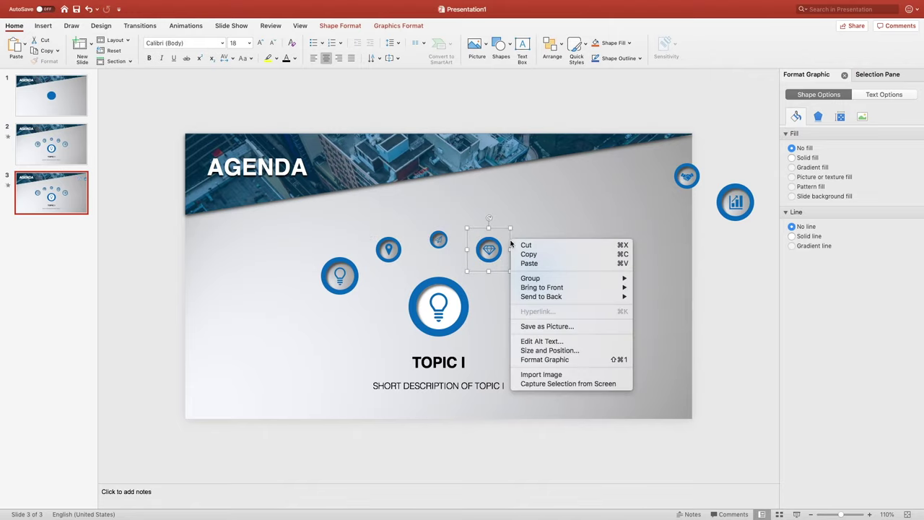
pyautogui.moveTo(545, 297)
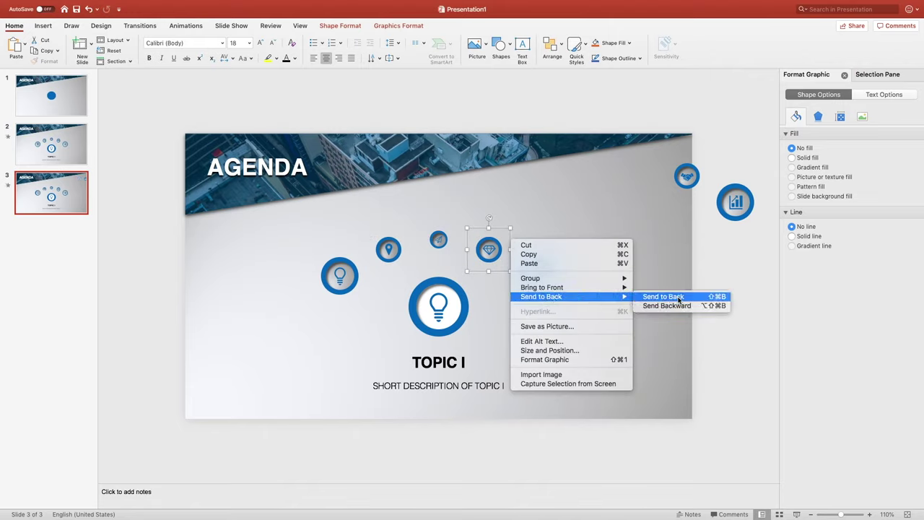
pyautogui.click(679, 298)
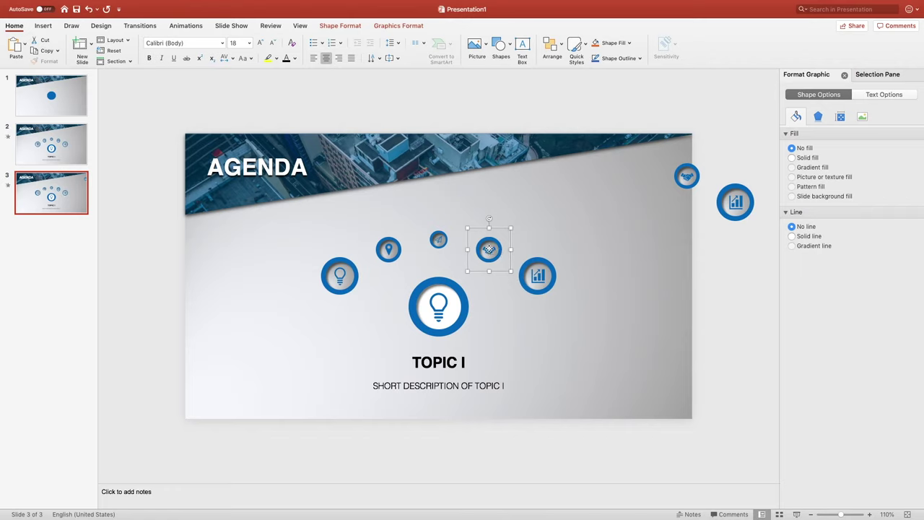
pyautogui.press('Escape')
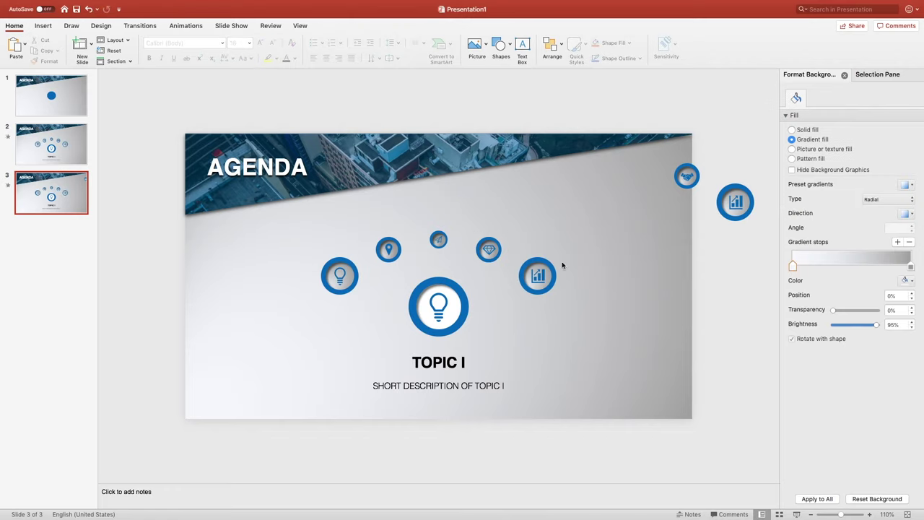
pyautogui.click(684, 174)
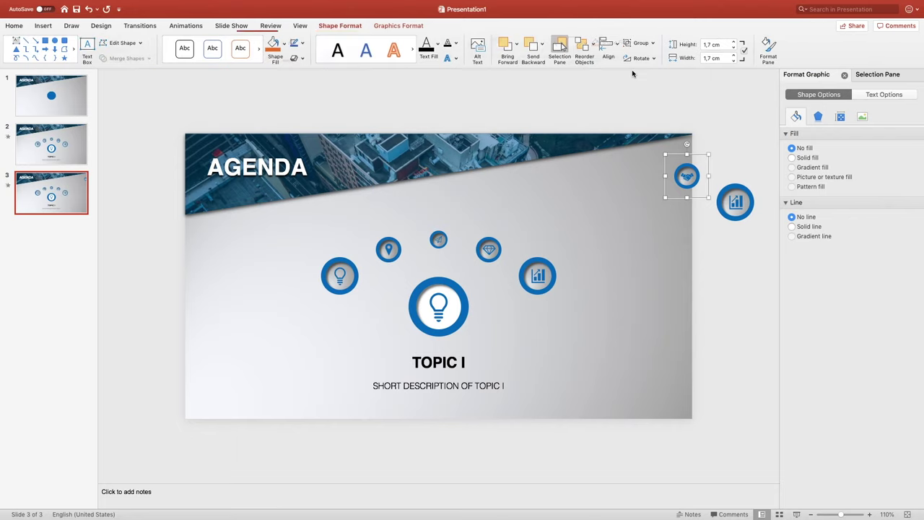
# Enlarge the handshake icon to 2.5 cm and set Oval 45's right gradient stop to 90%.
pyautogui.tripleClick(710, 44)
pyautogui.write('2,5')
pyautogui.press('Return')
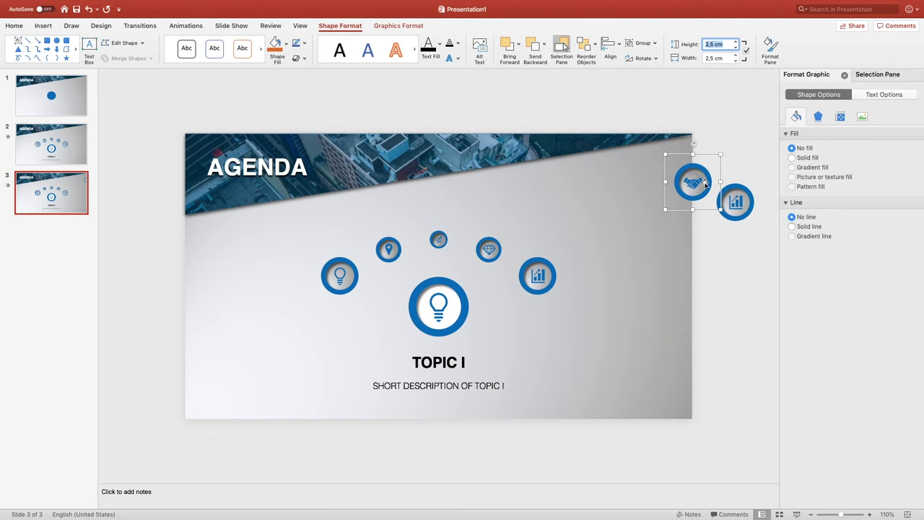
pyautogui.click(861, 74)
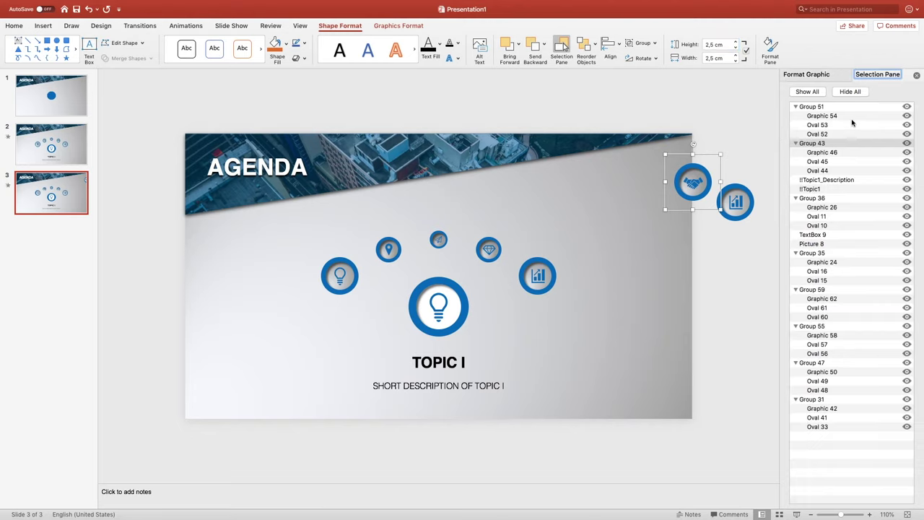
pyautogui.click(817, 161)
pyautogui.click(809, 74)
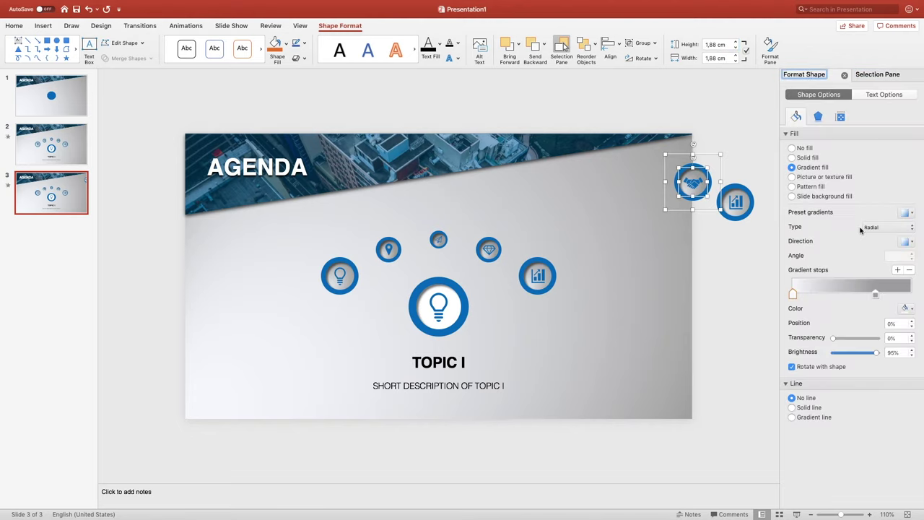
pyautogui.click(875, 295)
pyautogui.doubleClick(895, 323)
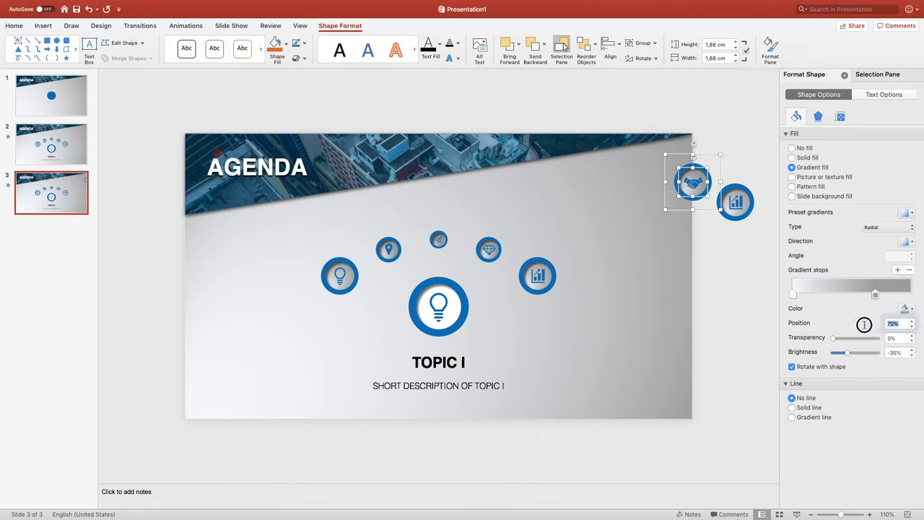
pyautogui.write('90')
pyautogui.press('Return')
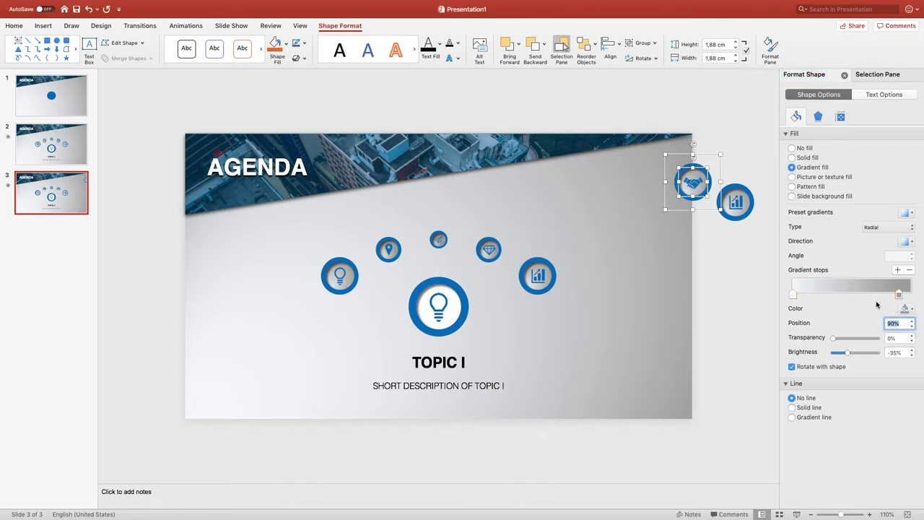
# Put the handshake icon in the arc's right slot, sent back, and delete the chart icon there.
pyautogui.moveTo(717, 167)
pyautogui.mouseDown()
pyautogui.moveTo(586, 253)
pyautogui.moveTo(563, 257)
pyautogui.mouseUp()
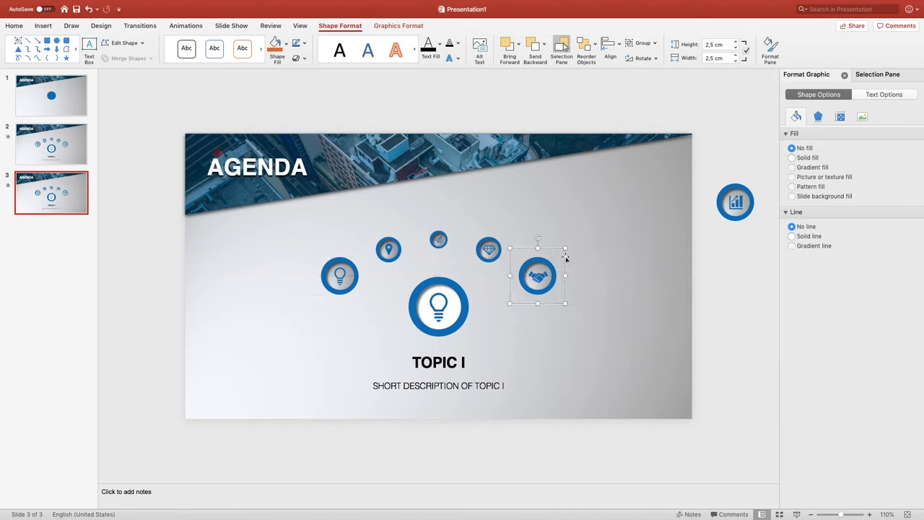
pyautogui.rightClick(565, 259)
pyautogui.moveTo(597, 313)
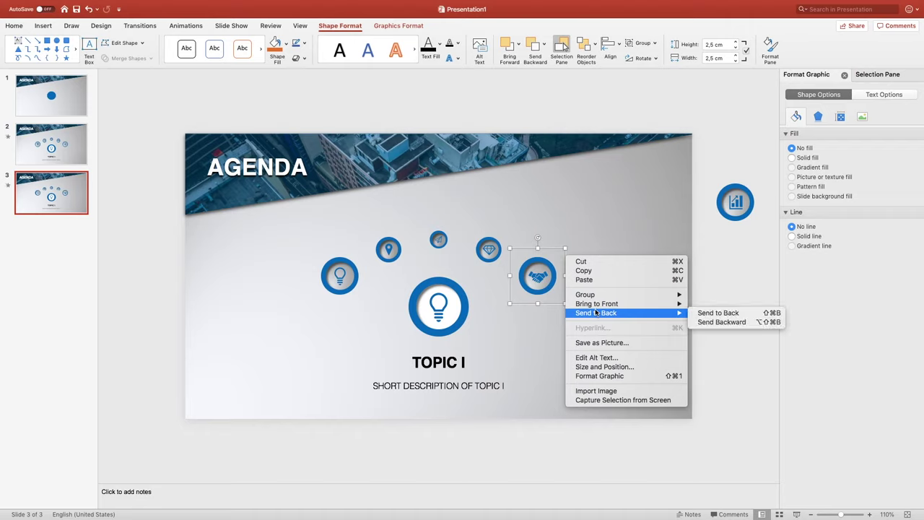
pyautogui.click(711, 313)
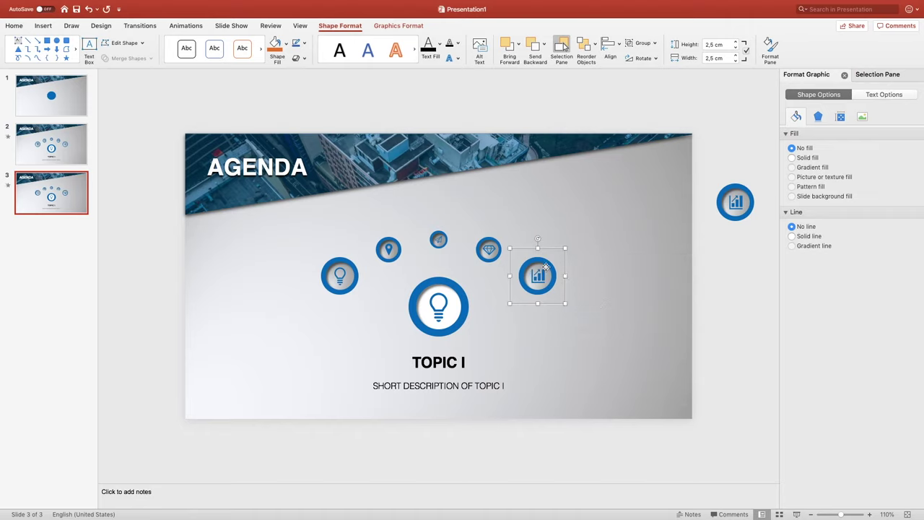
pyautogui.press('Delete')
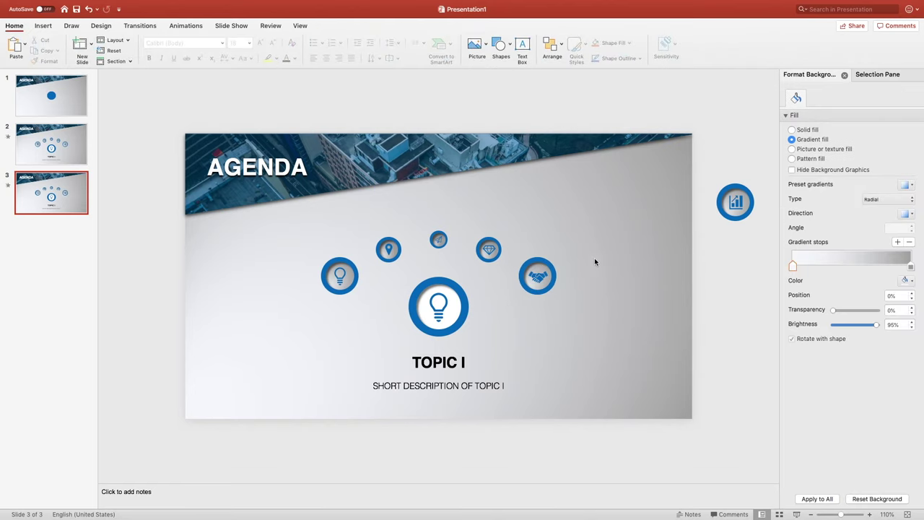
# Enlarge the remaining chart icon to a 4 cm height.
pyautogui.click(731, 195)
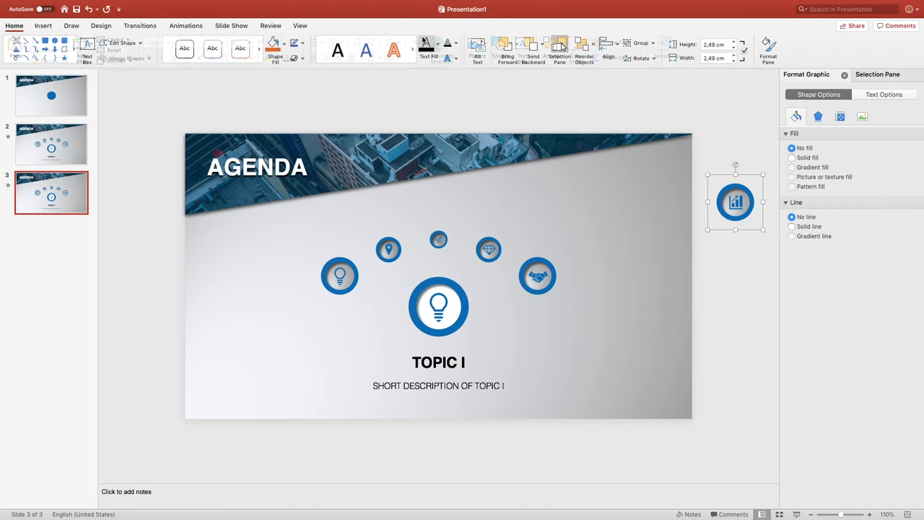
pyautogui.click(714, 44)
pyautogui.write('4')
pyautogui.press('Return')
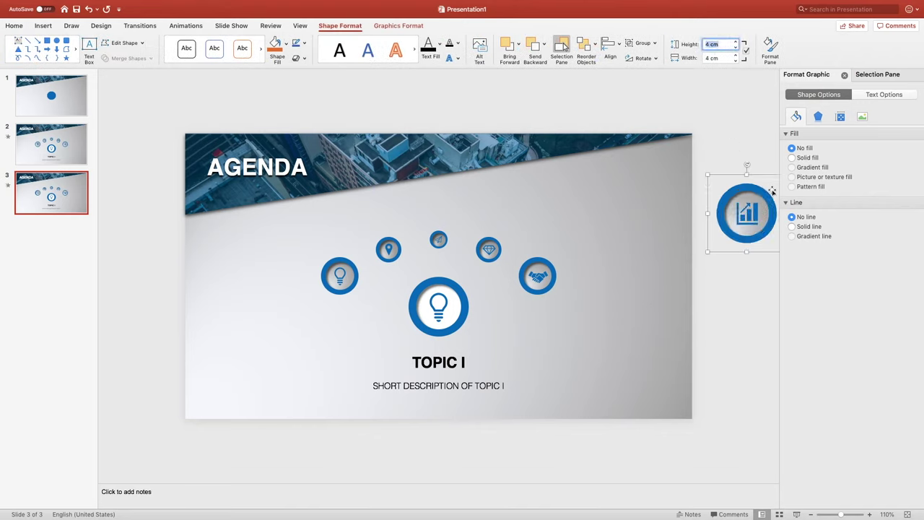
# Give the chart icon's inner circle Oval 53 a solid white fill.
pyautogui.click(878, 74)
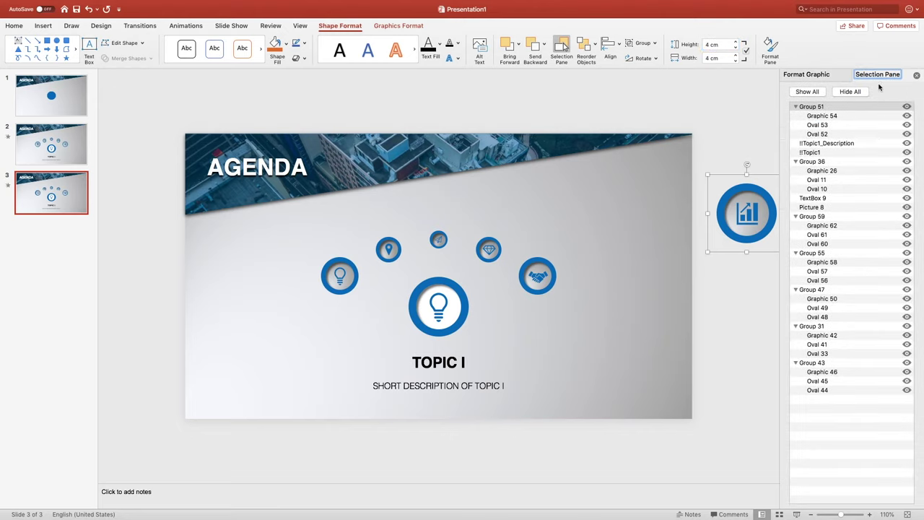
pyautogui.click(823, 124)
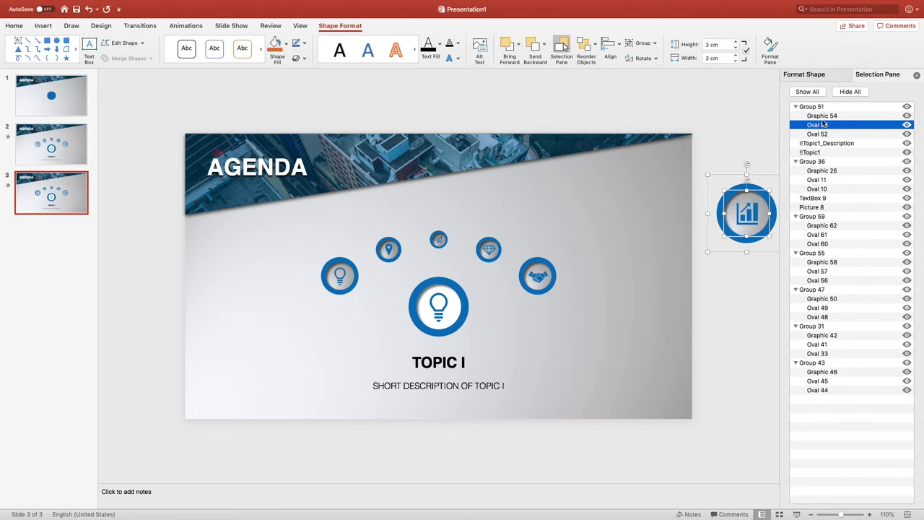
pyautogui.click(812, 74)
pyautogui.click(899, 295)
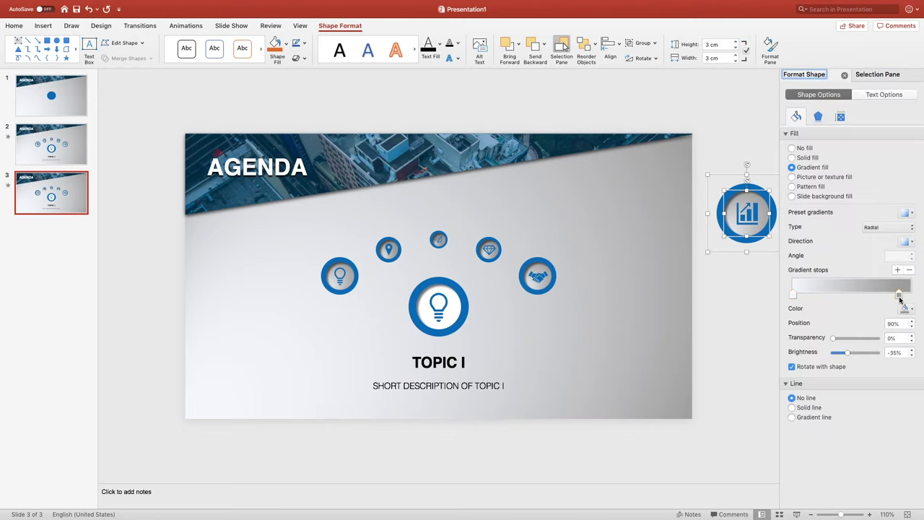
pyautogui.click(802, 158)
pyautogui.click(907, 212)
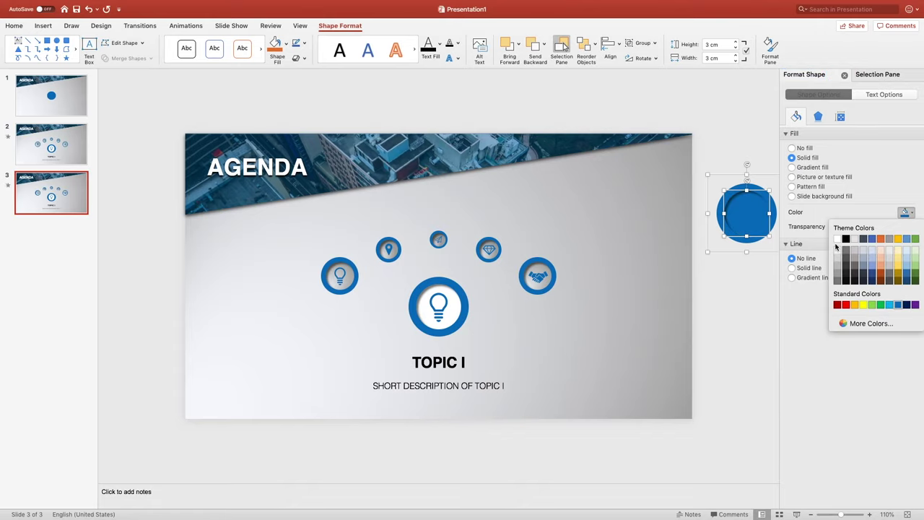
pyautogui.click(836, 239)
# Position the chart icon over the central circle above TOPIC I and adjust its stacking order.
pyautogui.moveTo(769, 176); pyautogui.dragTo(506, 274)
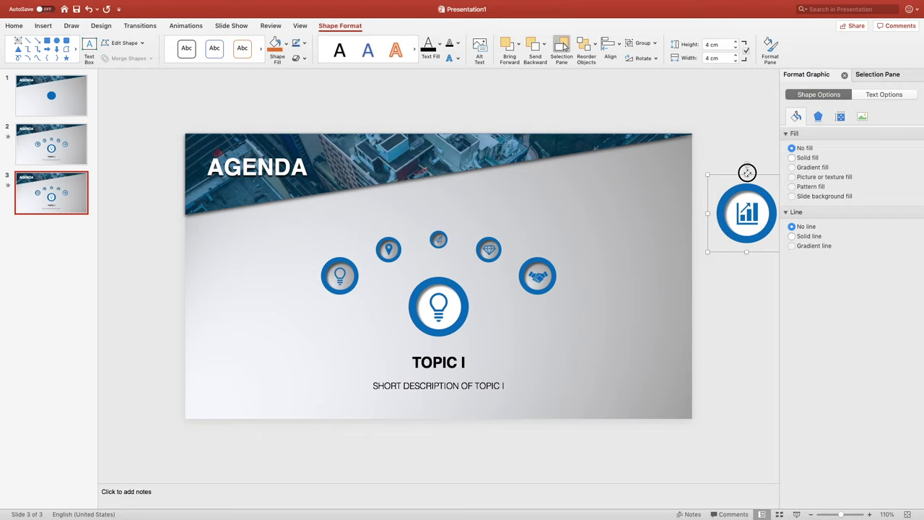
pyautogui.moveTo(506, 274); pyautogui.dragTo(459, 268)
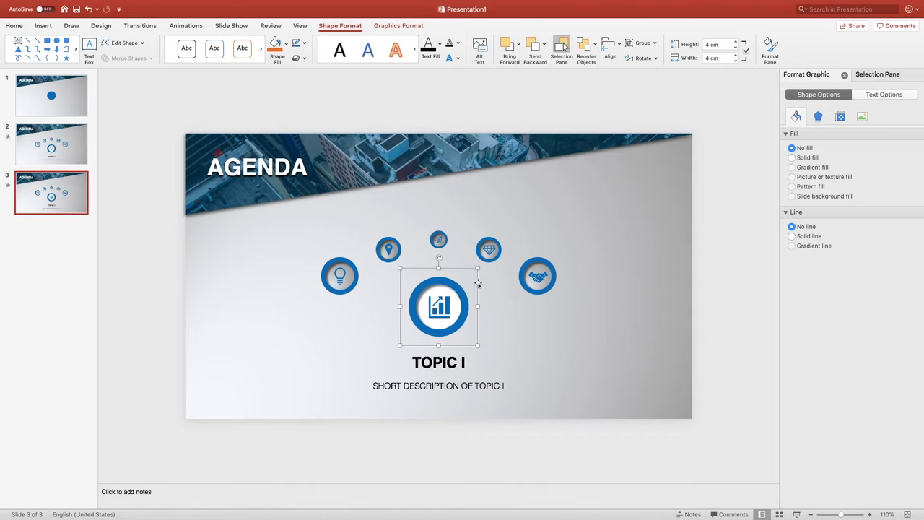
pyautogui.rightClick(477, 283)
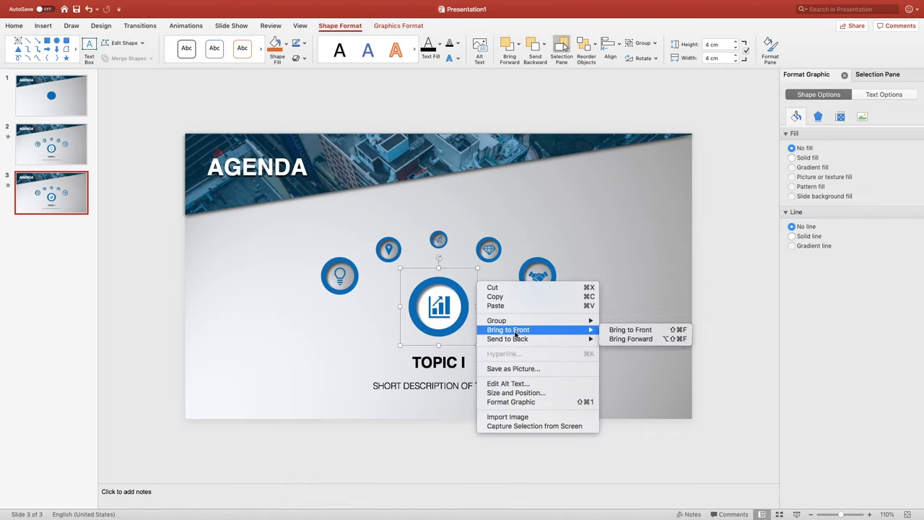
pyautogui.moveTo(524, 339)
pyautogui.click(622, 338)
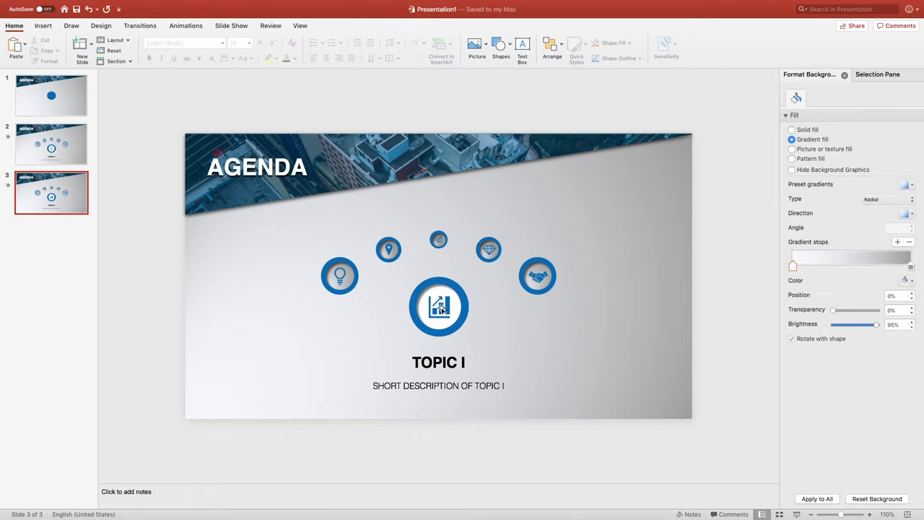
# Apply the Morph transition to slide 3 and replay its preview twice.
pyautogui.click(144, 29)
pyautogui.click(111, 50)
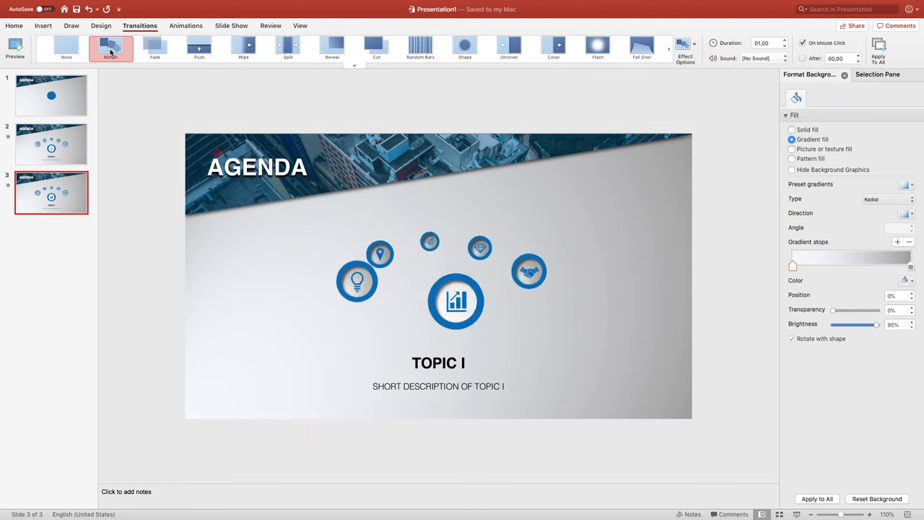
pyautogui.click(110, 50)
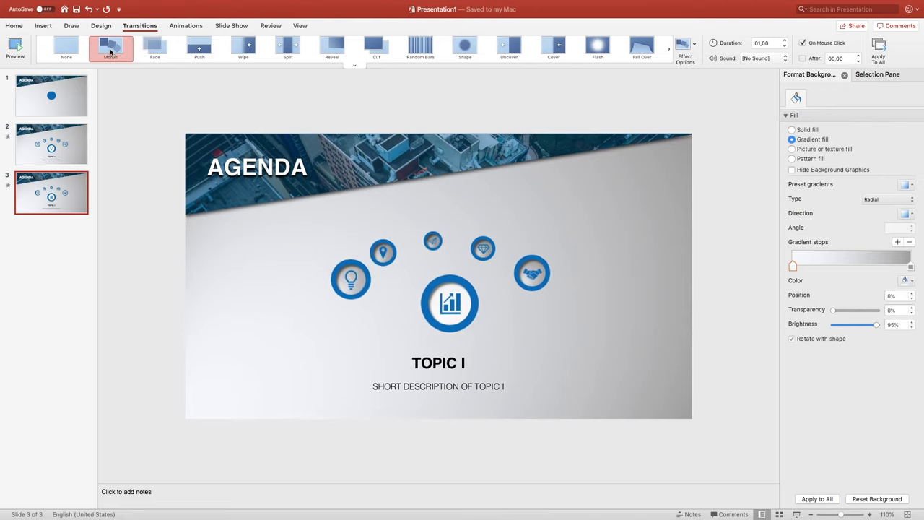
pyautogui.click(111, 50)
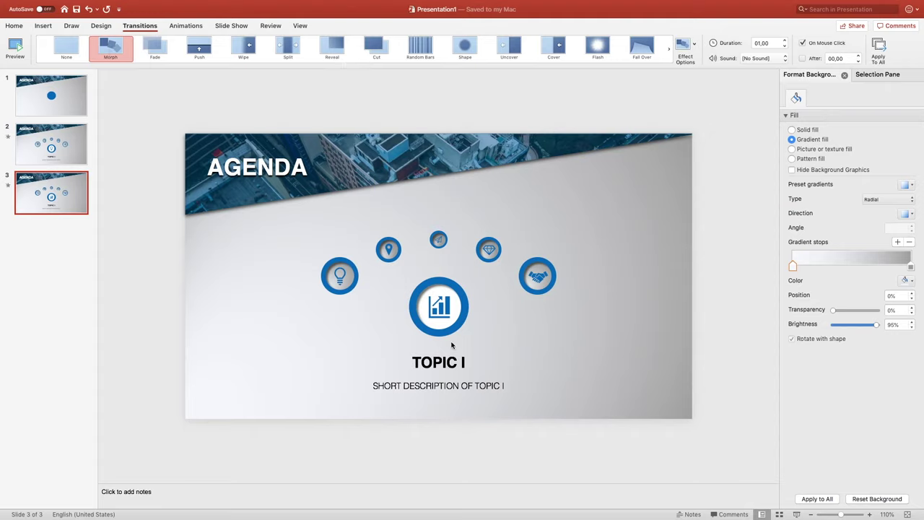
# Duplicate the TOPIC I title and description boxes and move the copy up and right.
pyautogui.moveTo(347, 333); pyautogui.dragTo(532, 416)
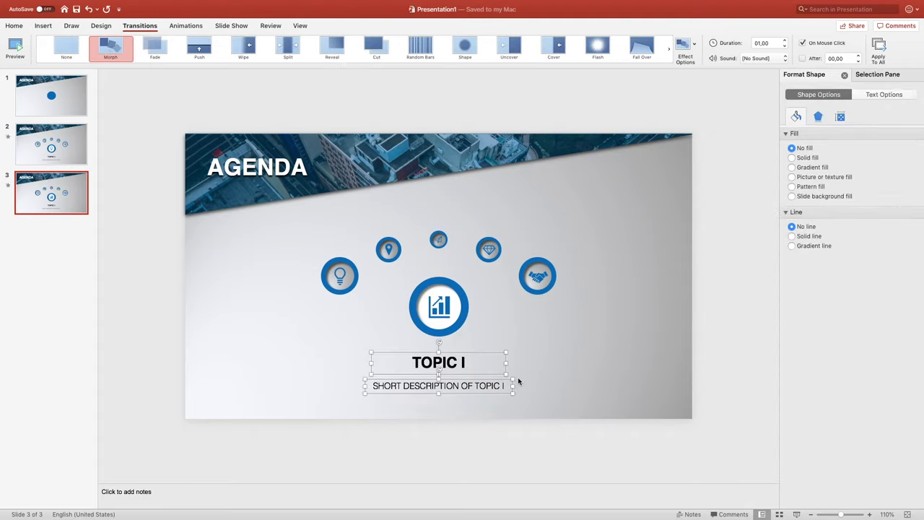
pyautogui.rightClick(506, 369)
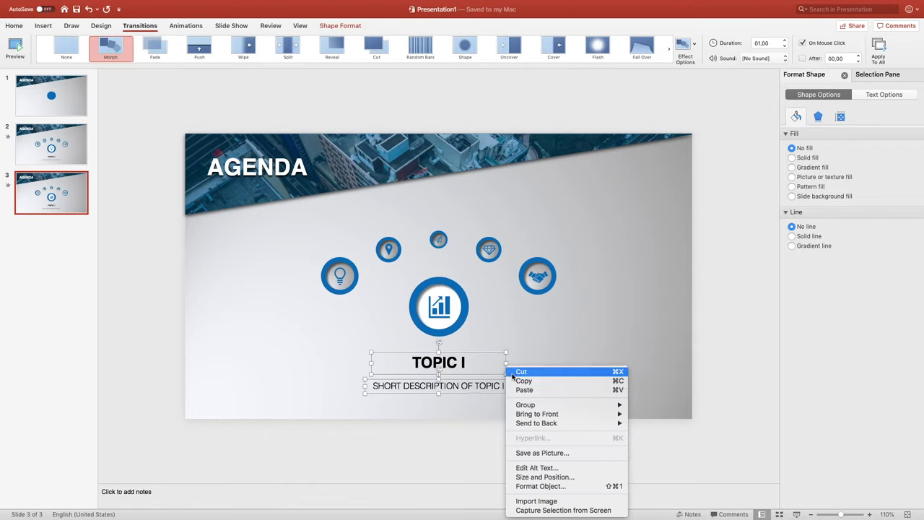
pyautogui.click(516, 380)
pyautogui.click(530, 357)
pyautogui.rightClick(534, 361)
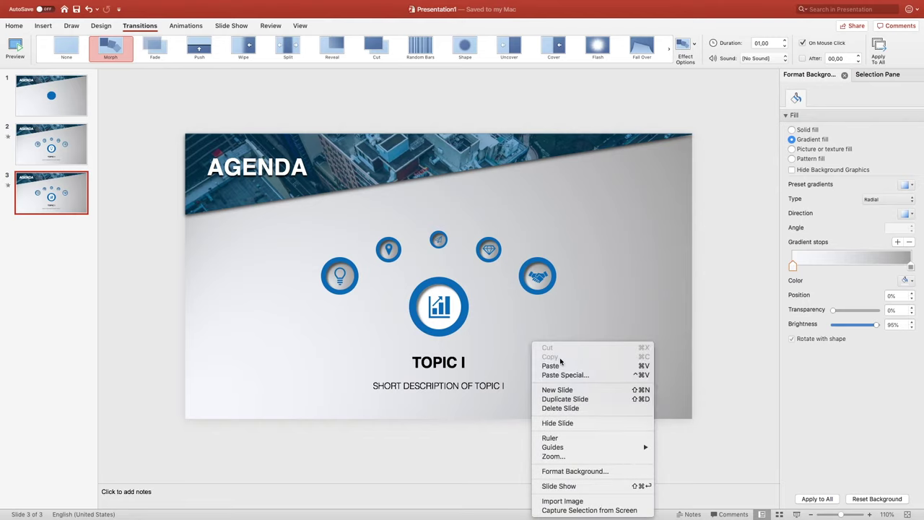
pyautogui.click(550, 365)
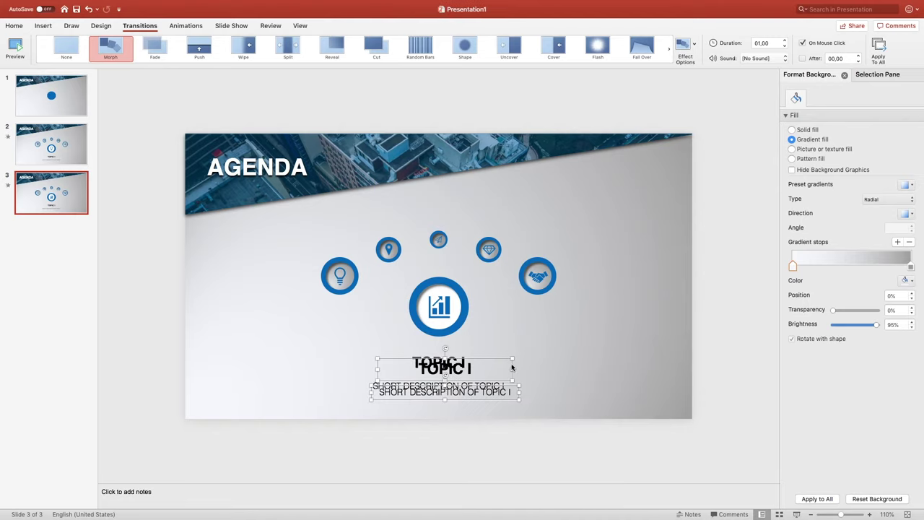
pyautogui.moveTo(511, 368); pyautogui.dragTo(594, 340)
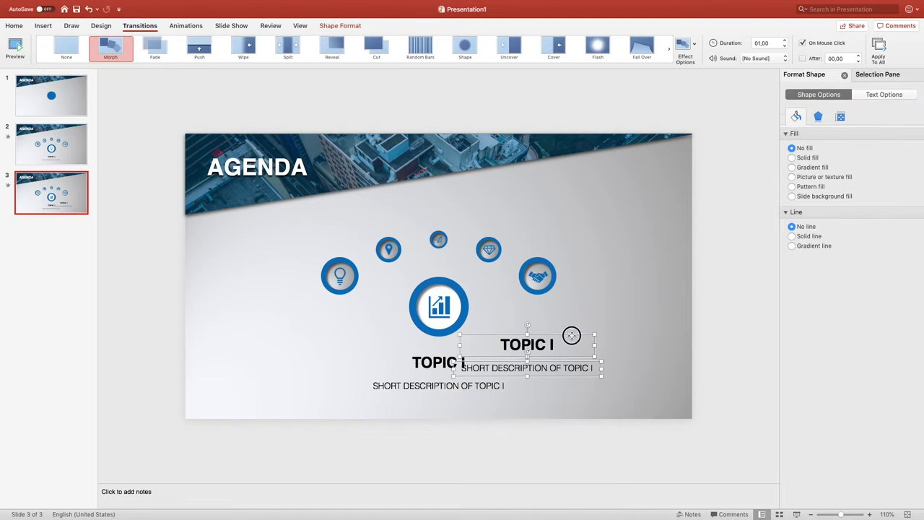
pyautogui.moveTo(570, 335); pyautogui.dragTo(609, 322)
# Change the copy to TOPIC II and SHORT DESCRIPTION OF TOPIC II, then open the Selection Pane.
pyautogui.click(592, 331)
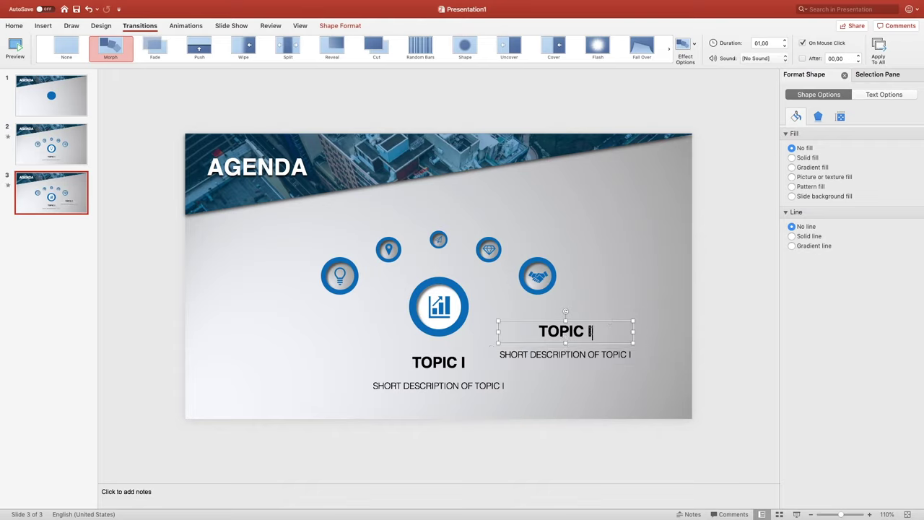
pyautogui.write('I')
pyautogui.click(631, 355)
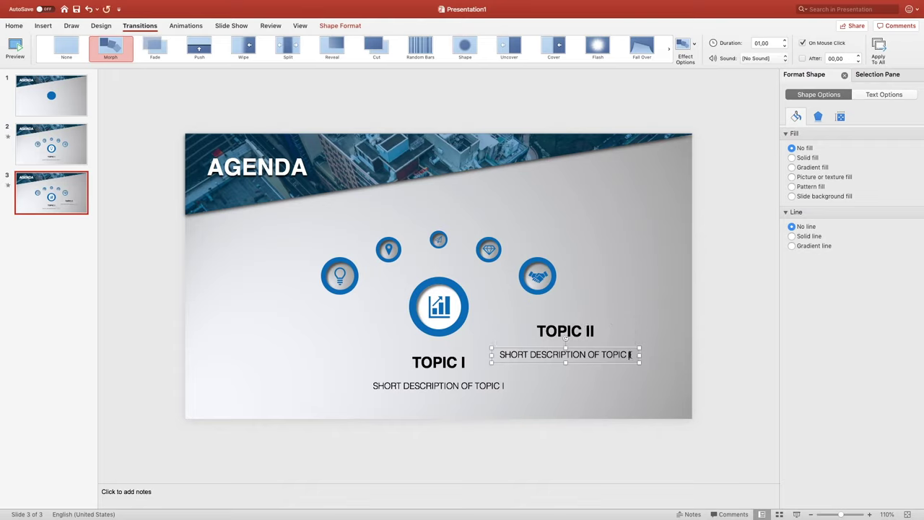
pyautogui.write('I')
pyautogui.click(594, 330)
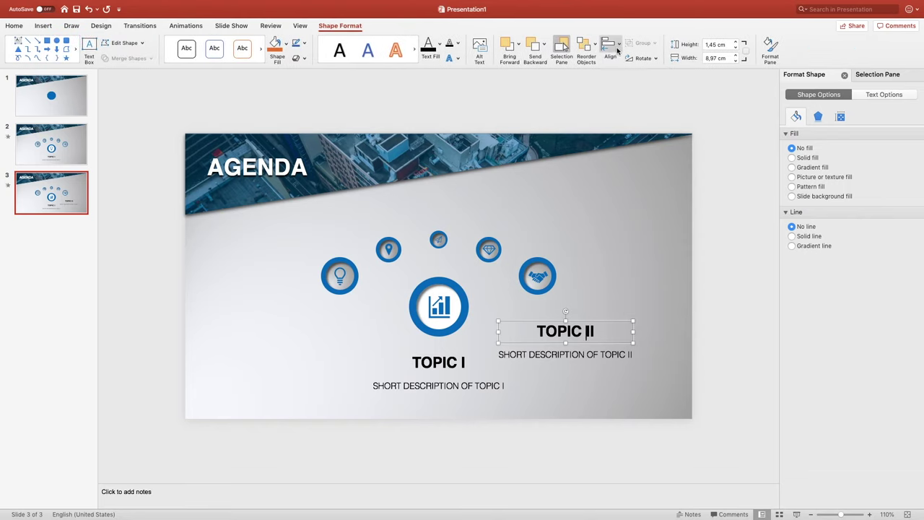
pyautogui.click(561, 46)
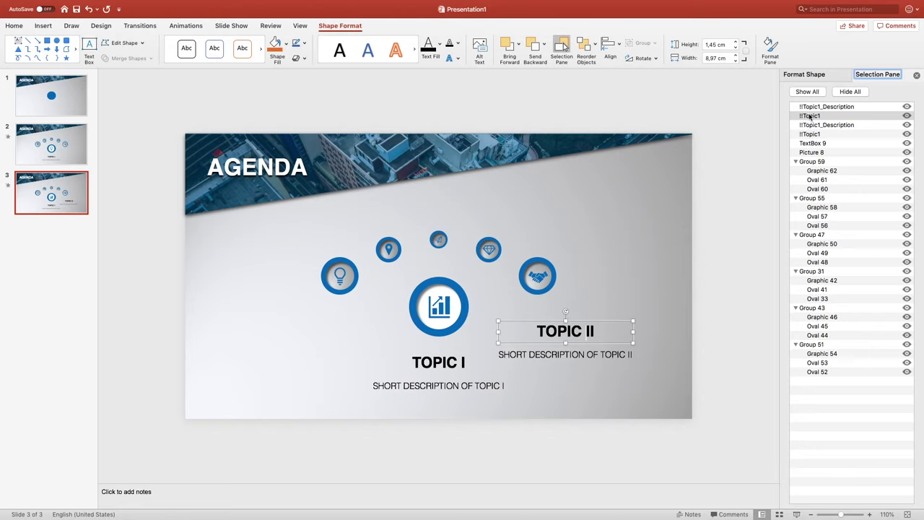
# Rename the new boxes !!Topic2 and !!Topic2_Description in the Selection Pane.
pyautogui.doubleClick(818, 116)
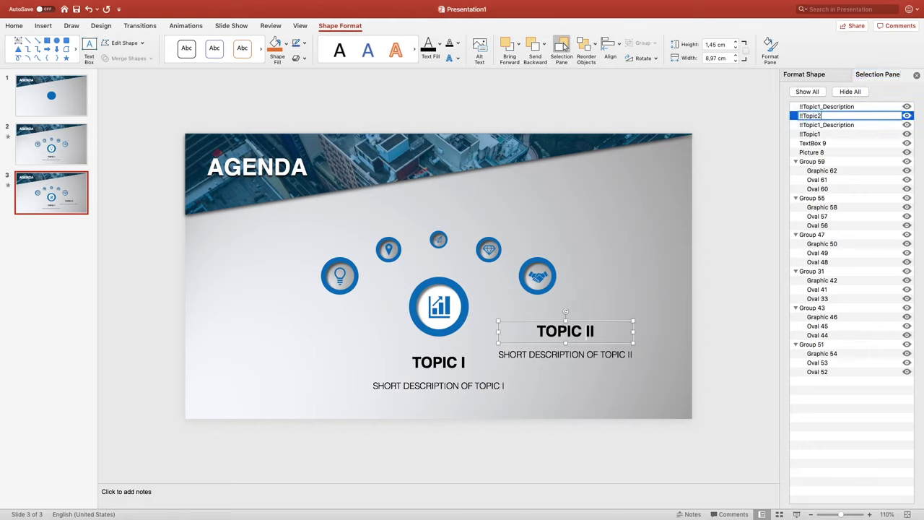
pyautogui.doubleClick(822, 107)
pyautogui.press('BackSpace')
pyautogui.write('2')
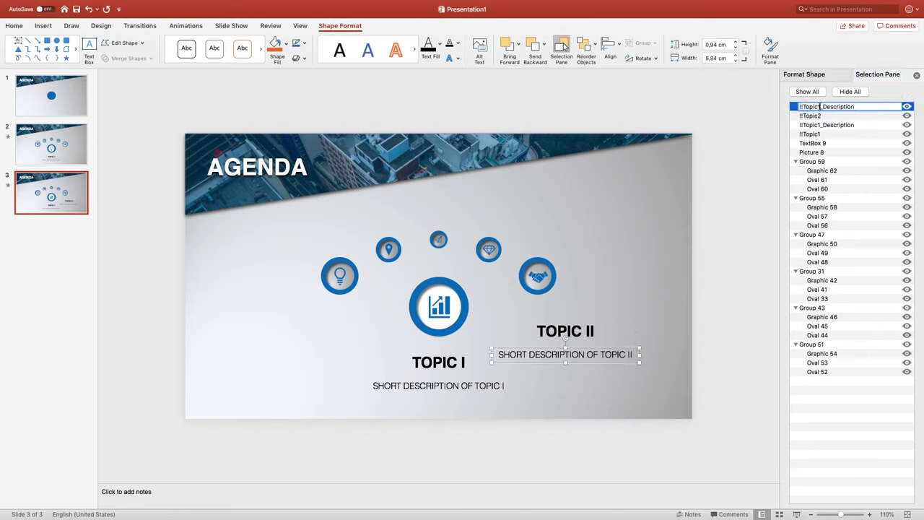
pyautogui.press('Return')
# Move the TOPIC II title and description centred under the chart icon, over TOPIC I.
pyautogui.click(556, 326)
pyautogui.keyDown('shift'); pyautogui.click(537, 352); pyautogui.keyUp('shift')
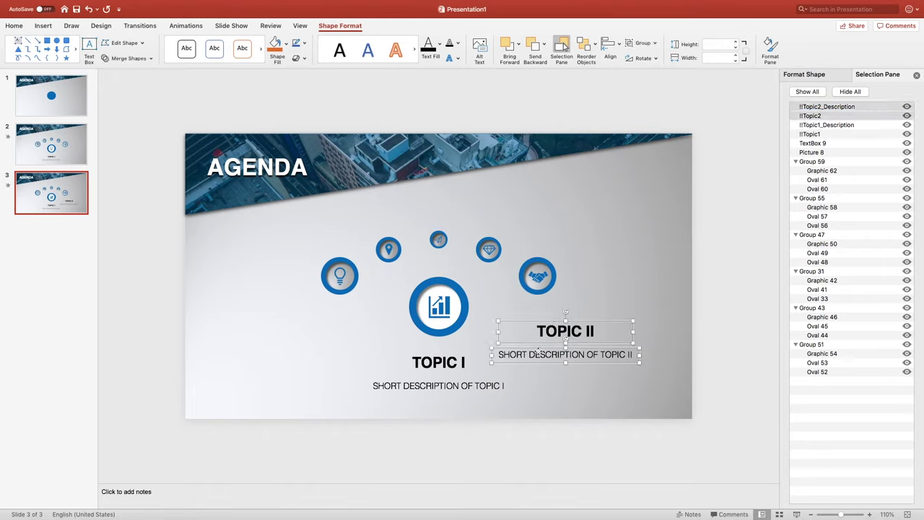
pyautogui.moveTo(543, 349); pyautogui.dragTo(417, 378)
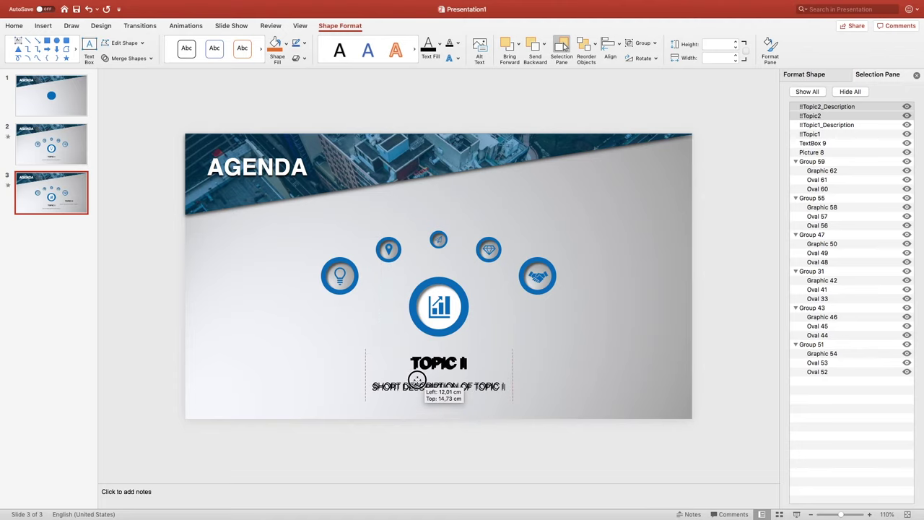
pyautogui.moveTo(417, 379); pyautogui.dragTo(417, 378)
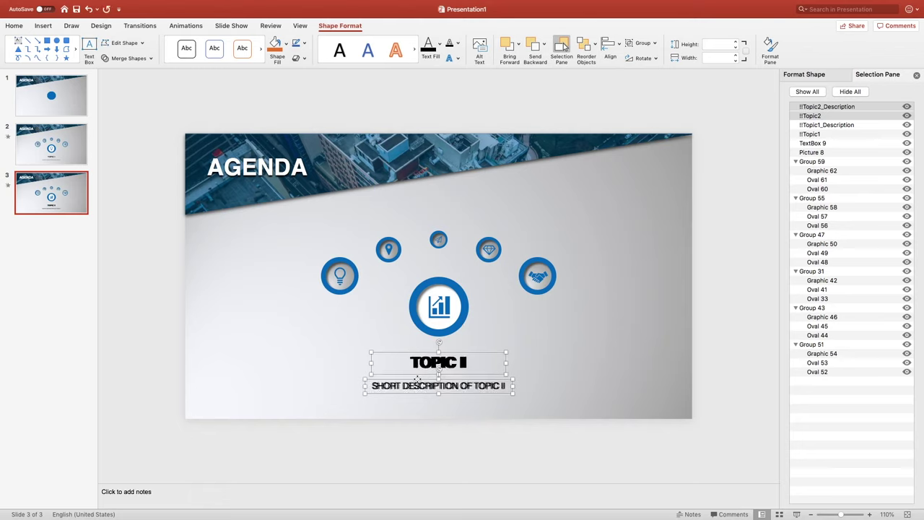
pyautogui.click(839, 125)
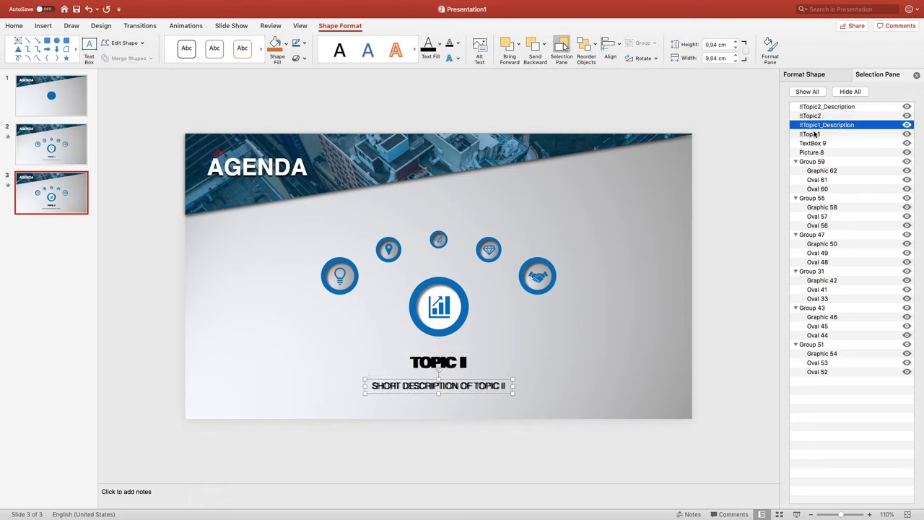
# Nudge the !!Topic1 title and description off slide 3's left edge.
pyautogui.keyDown('shift'); pyautogui.click(814, 134); pyautogui.keyUp('shift')
pyautogui.click(484, 352)
pyautogui.press('Left')
pyautogui.press('Left')
pyautogui.press('Left')
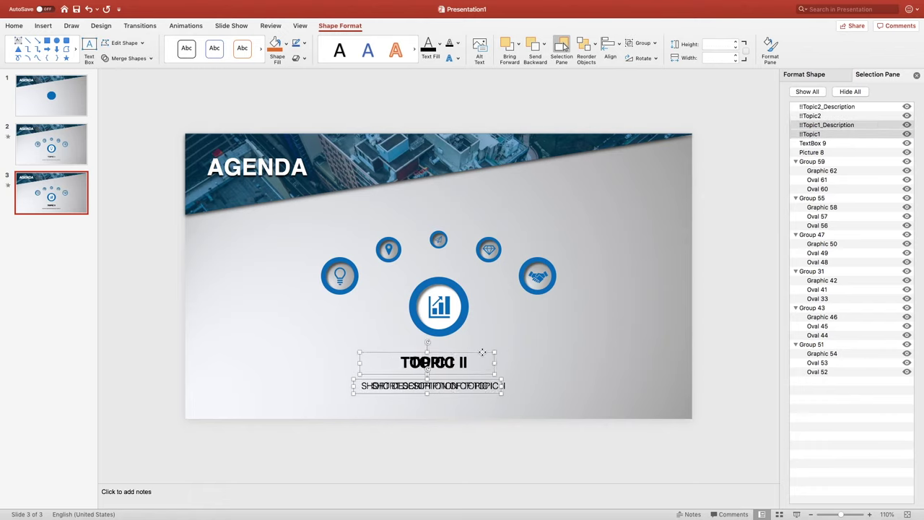
pyautogui.press('Left')
pyautogui.press('Left')
pyautogui.press('Left')
pyautogui.press('Left')
pyautogui.press('Left')
pyautogui.press('Left')
pyautogui.press('Left')
pyautogui.press('Left')
pyautogui.press('Left')
pyautogui.press('Left')
pyautogui.press('Left')
pyautogui.press('Left')
pyautogui.press('Left')
pyautogui.press('Left')
pyautogui.press('Left')
pyautogui.press('Left')
pyautogui.press('Left')
pyautogui.press('Left')
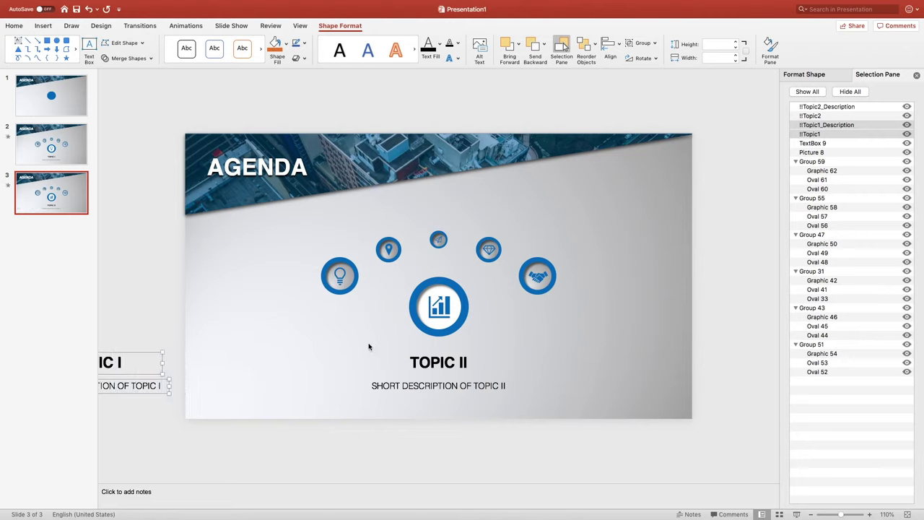
pyautogui.click(362, 347)
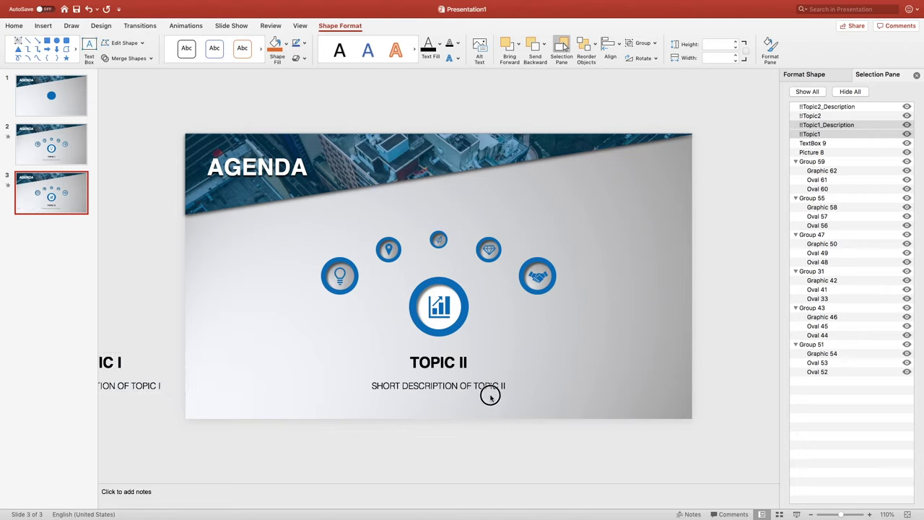
# Copy the TOPIC II text onto slide 2 and nudge it off the right edge.
pyautogui.moveTo(361, 346); pyautogui.dragTo(514, 402)
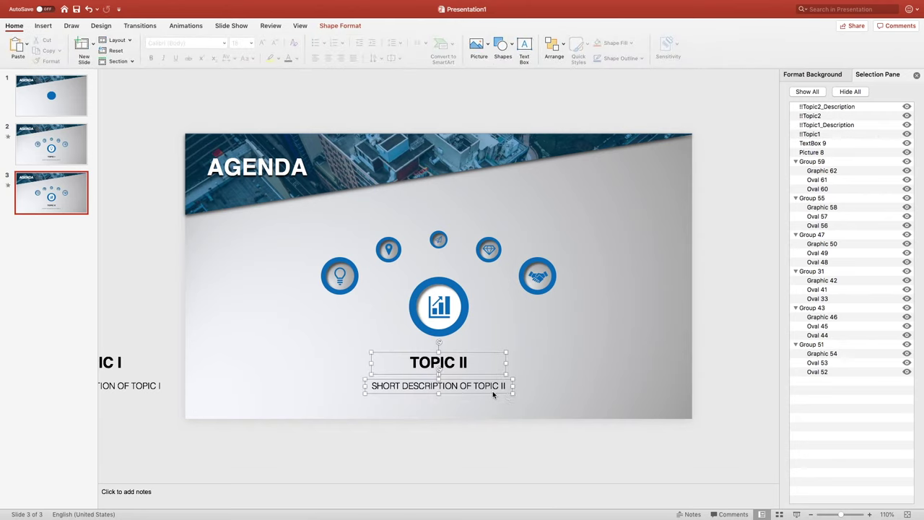
pyautogui.rightClick(499, 390)
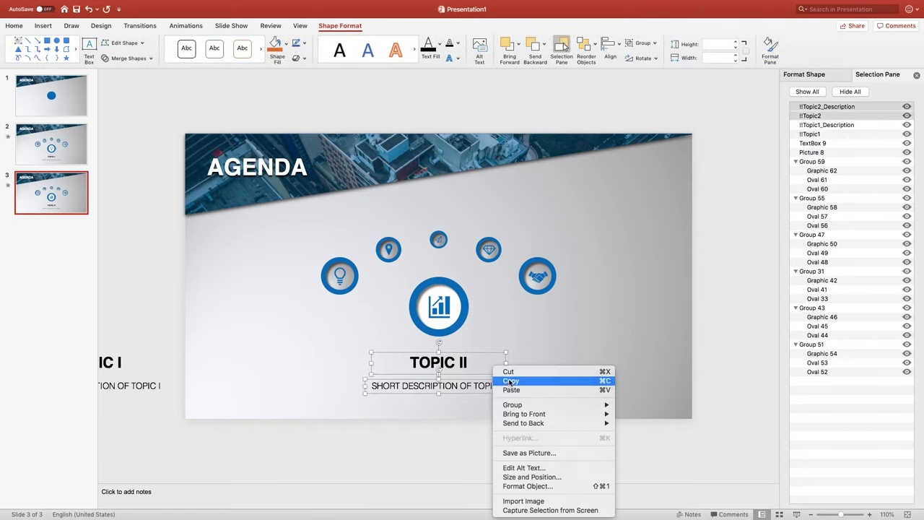
pyautogui.click(510, 380)
pyautogui.click(65, 160)
pyautogui.press('cmd+v')
pyautogui.press('Right')
pyautogui.press('Right')
pyautogui.press('Right')
pyautogui.press('Right')
pyautogui.press('Right')
pyautogui.press('Right')
pyautogui.press('Right')
pyautogui.press('Right')
pyautogui.press('Right')
pyautogui.press('Right')
pyautogui.press('Right')
pyautogui.press('Right')
pyautogui.press('Right')
pyautogui.press('Right')
pyautogui.press('Right')
pyautogui.press('Right')
pyautogui.press('Right')
pyautogui.press('Right')
pyautogui.press('Right')
pyautogui.press('Right')
pyautogui.press('Right')
pyautogui.press('Right')
pyautogui.press('Right')
pyautogui.press('Right')
pyautogui.press('Right')
pyautogui.press('Right')
pyautogui.press('Right')
pyautogui.press('Right')
pyautogui.press('Right')
pyautogui.press('Right')
pyautogui.press('Right')
pyautogui.press('Right')
pyautogui.press('Right')
pyautogui.press('Right')
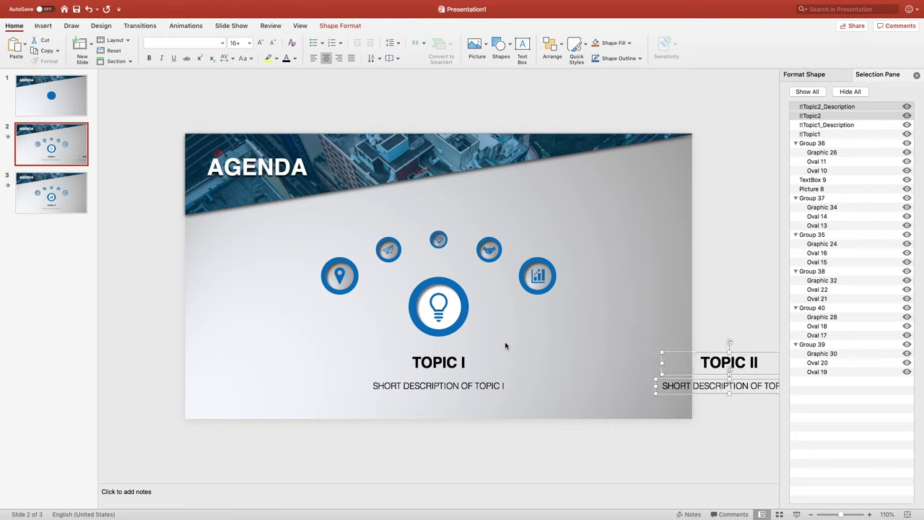
pyautogui.press('Right')
pyautogui.press('Right')
pyautogui.press('Right')
pyautogui.press('Right')
pyautogui.press('Right')
pyautogui.press('Right')
pyautogui.press('Right')
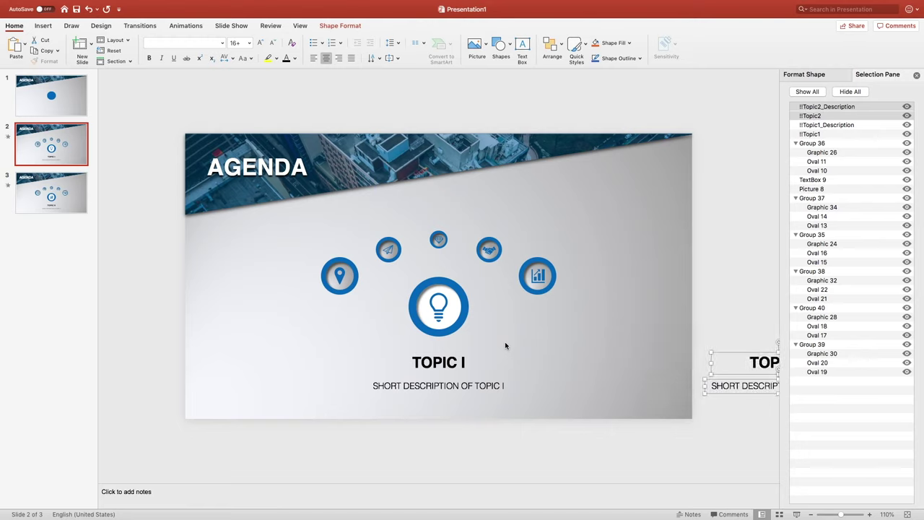
# Apply and preview Morph on slide 3, then paste a duplicate of it as slide 4.
pyautogui.click(57, 201)
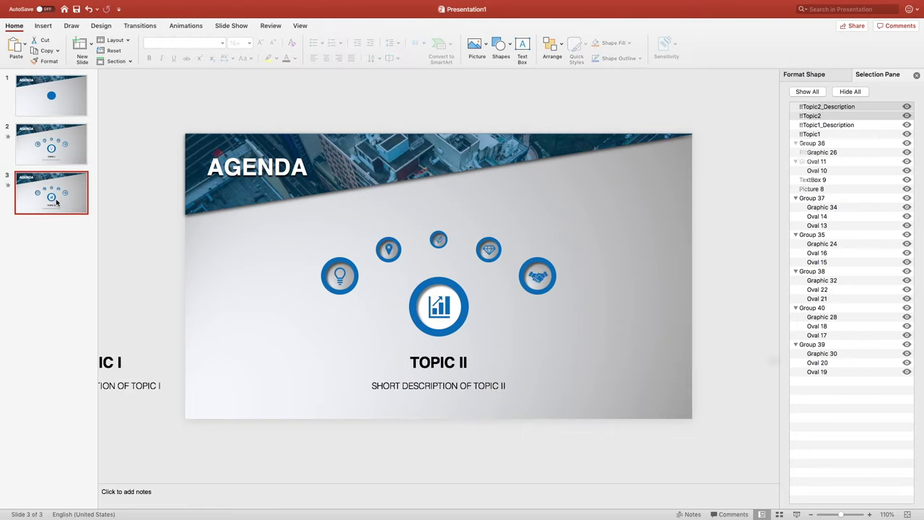
pyautogui.click(138, 27)
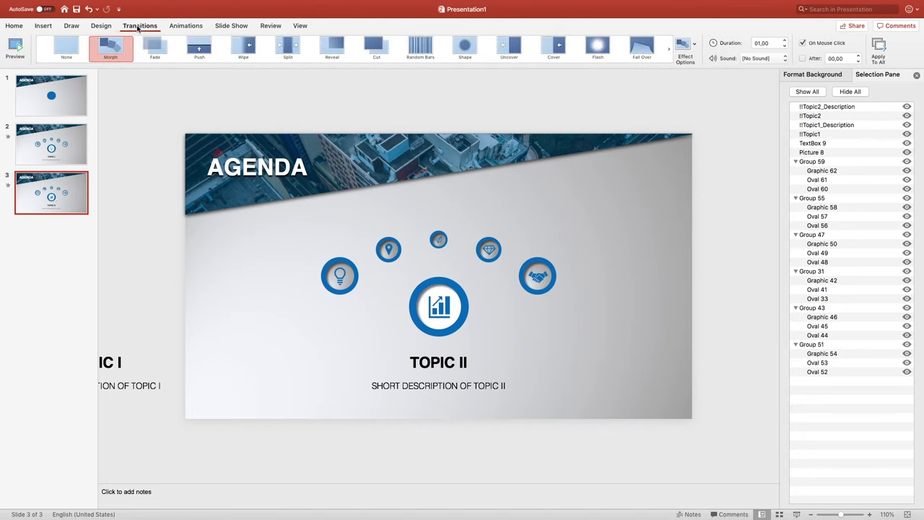
pyautogui.click(108, 52)
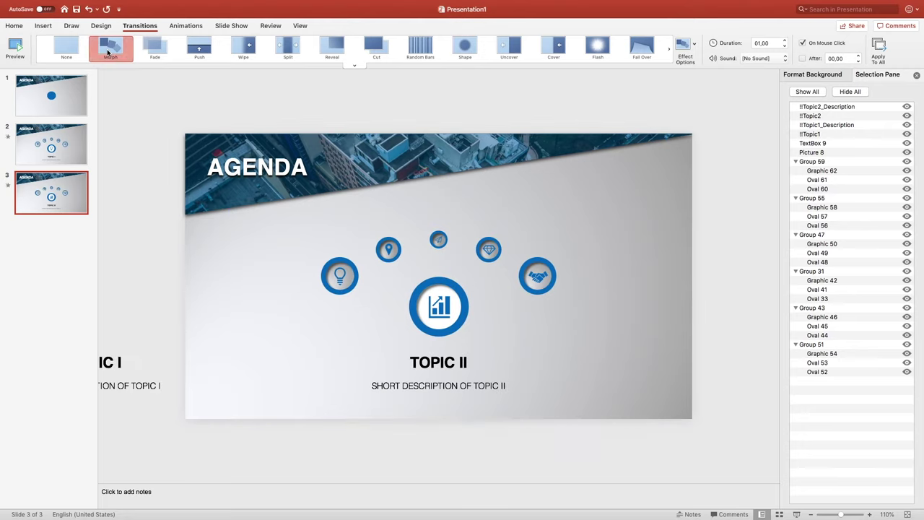
pyautogui.click(108, 51)
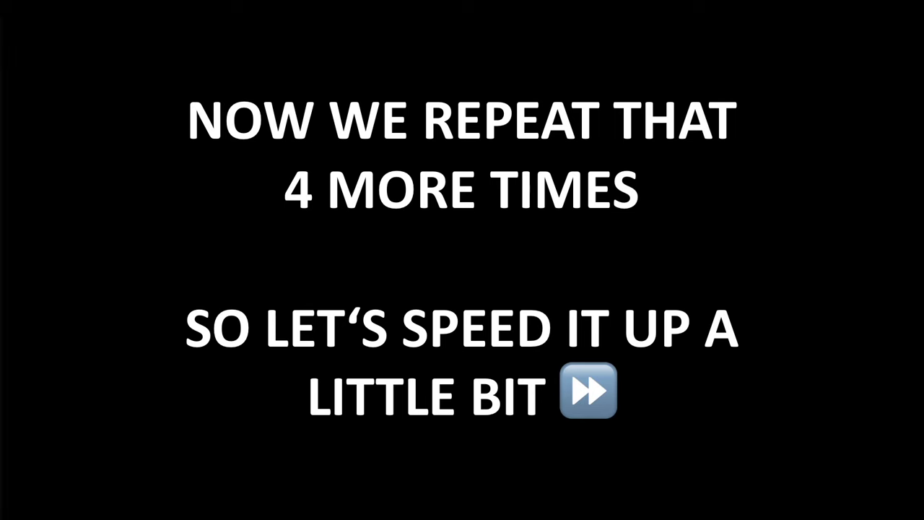
pyautogui.hotkey('ctrl', 'v')
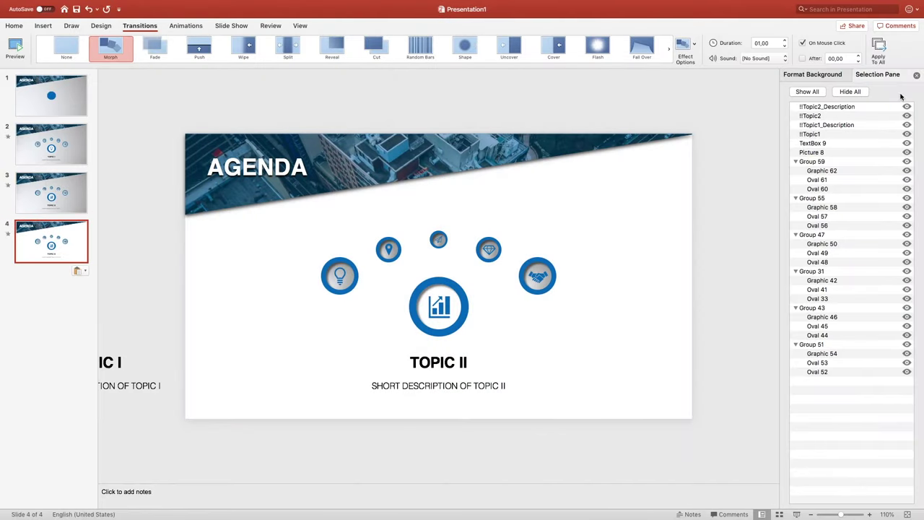
# Give slide 4 a grey gradient background and shrink the big chart icon to 2,5 cm.
pyautogui.click(812, 75)
pyautogui.click(808, 139)
pyautogui.moveTo(298, 218)
pyautogui.mouseDown()
pyautogui.moveTo(599, 307)
pyautogui.moveTo(769, 227)
pyautogui.mouseUp()
pyautogui.click(772, 230)
pyautogui.click(644, 242)
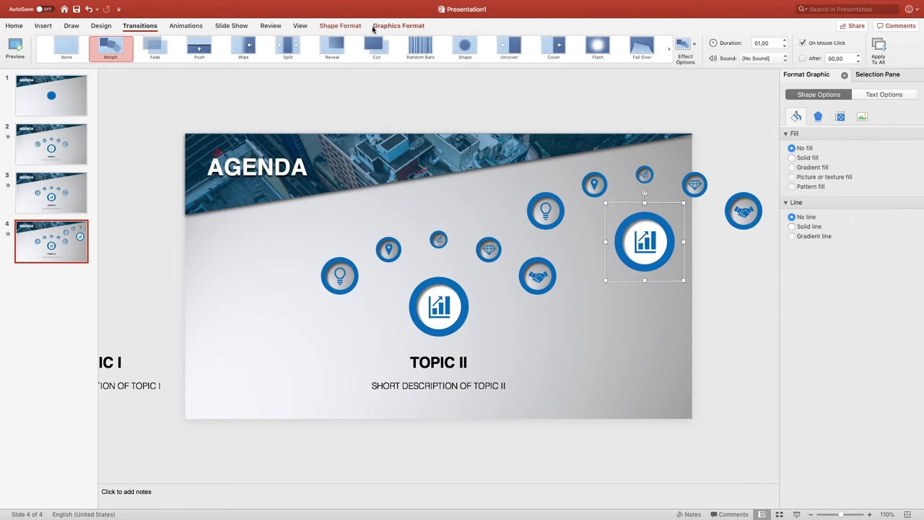
pyautogui.click(340, 25)
pyautogui.click(718, 44)
pyautogui.write('2,5')
pyautogui.press('Return')
# Move the chart icon to the lightbulb's spot, set its gradient stop to 90%, send it back.
pyautogui.moveTo(659, 215); pyautogui.dragTo(366, 257)
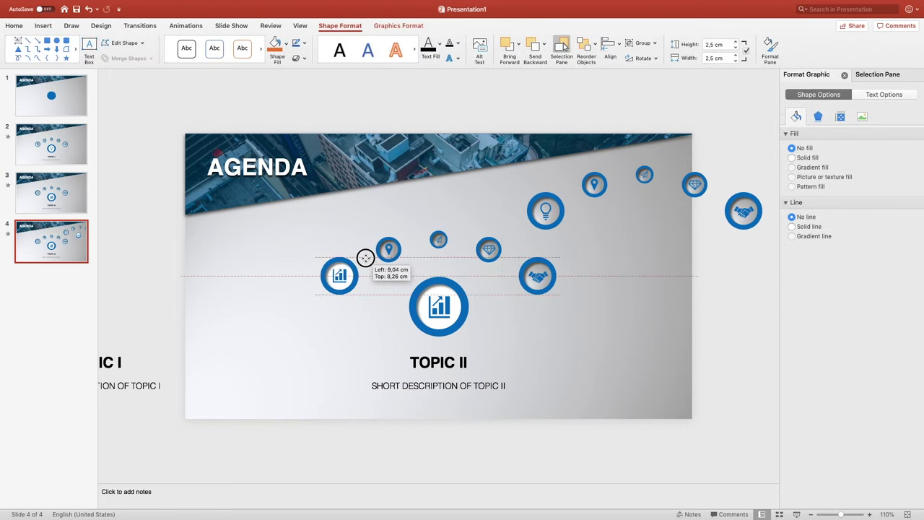
pyautogui.rightClick(366, 262)
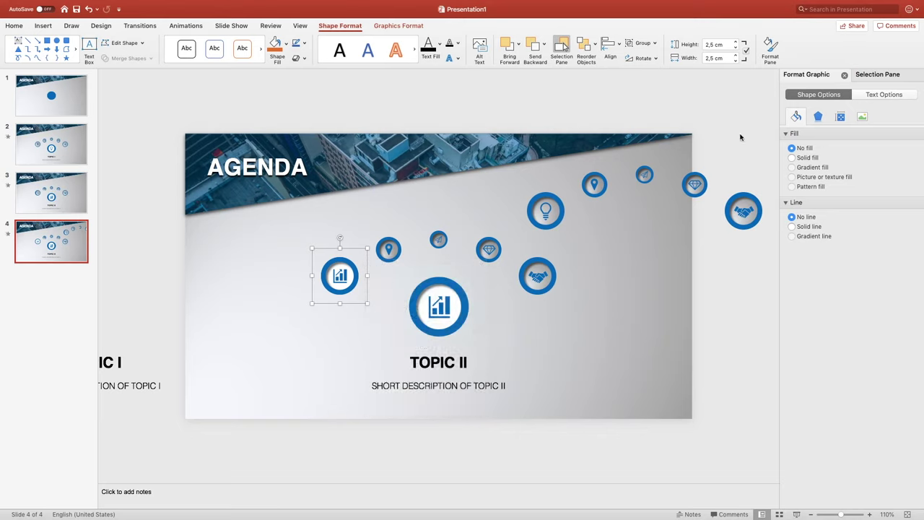
pyautogui.click(877, 74)
pyautogui.click(815, 317)
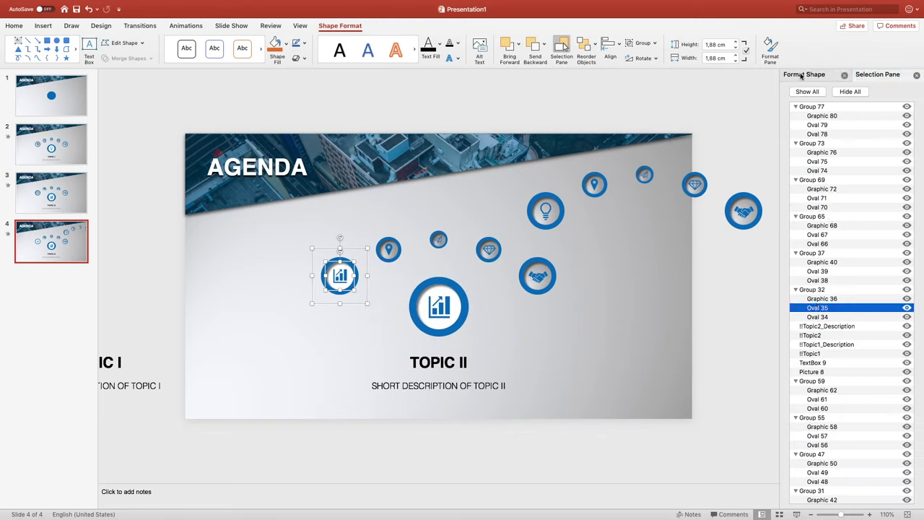
pyautogui.click(805, 74)
pyautogui.click(807, 168)
pyautogui.click(908, 292)
pyautogui.doubleClick(893, 323)
pyautogui.write('90')
pyautogui.press('Return')
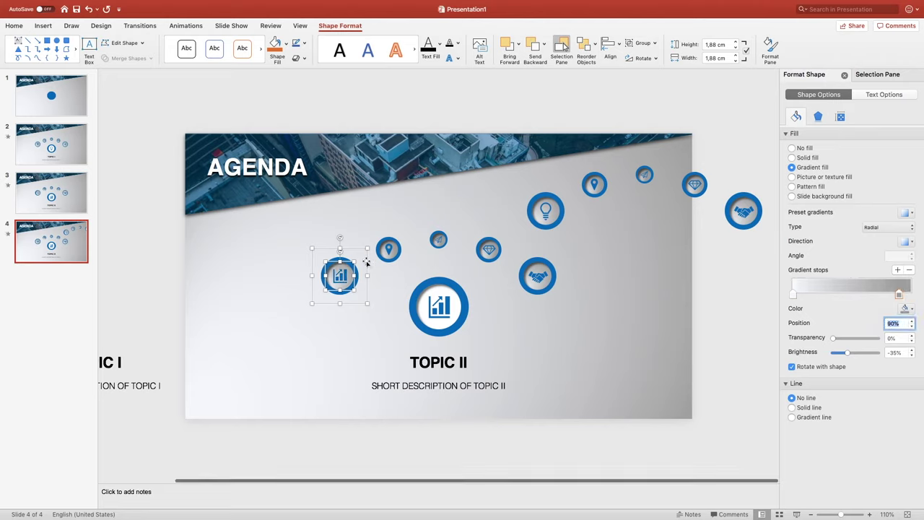
pyautogui.rightClick(366, 259)
pyautogui.moveTo(397, 317)
pyautogui.click(520, 317)
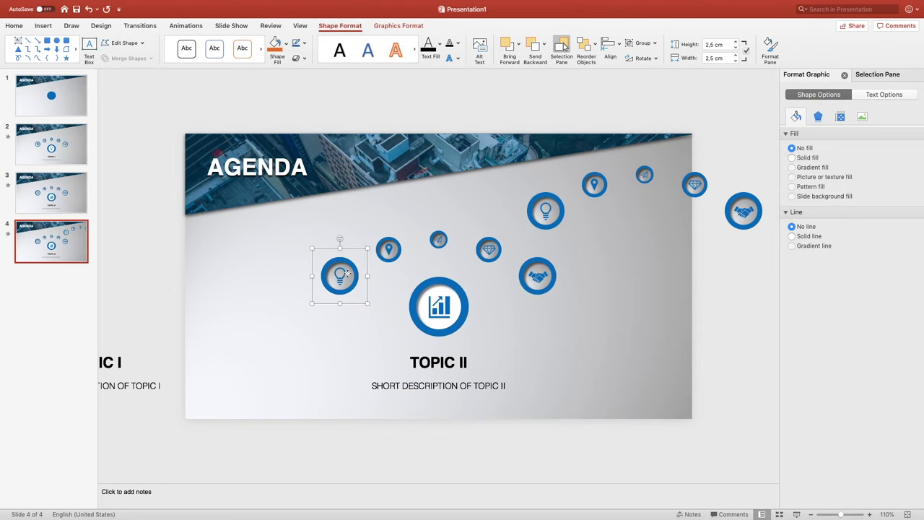
pyautogui.click(540, 238)
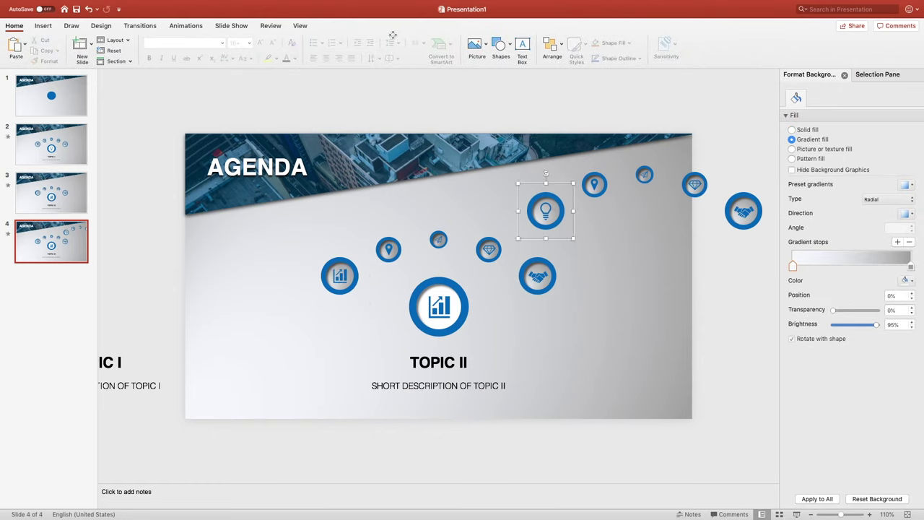
pyautogui.write('1,7')
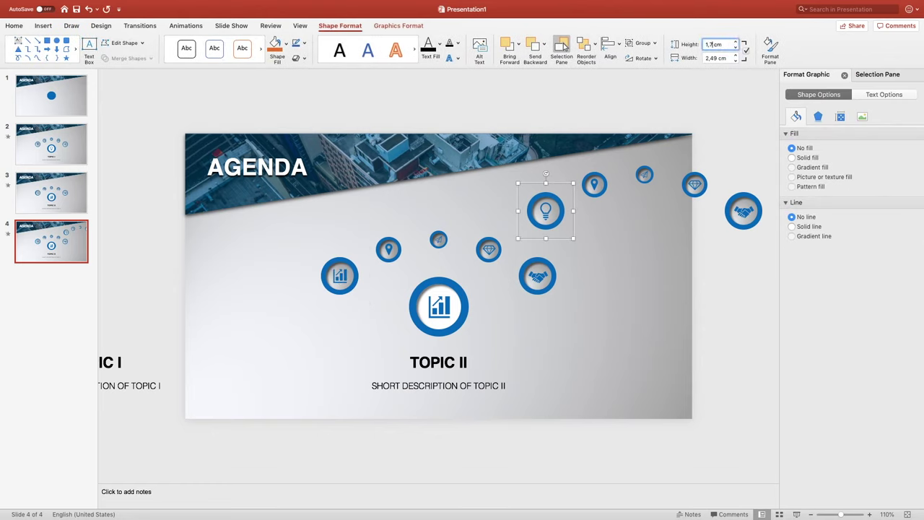
# Resize the lightbulb icon to 1,7 cm, gradient stop 70%, into the arc's left spot, sent back.
pyautogui.press('Return')
pyautogui.click(877, 74)
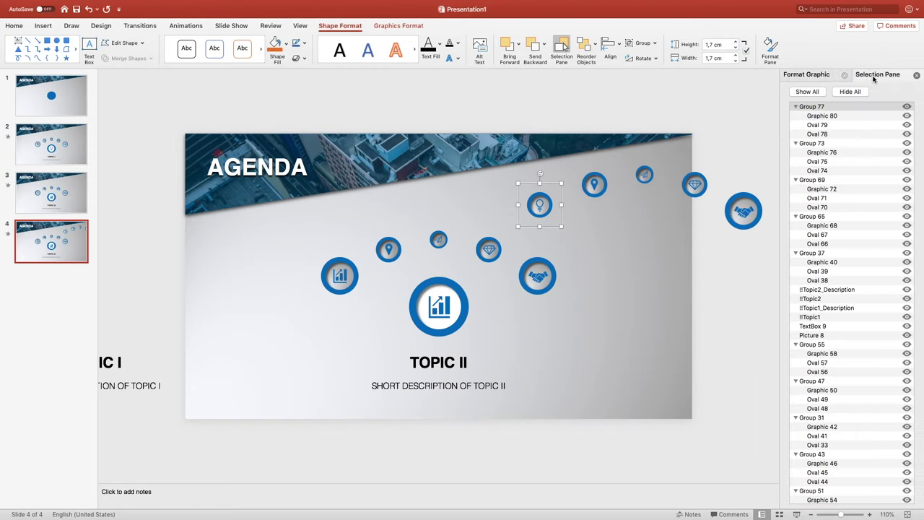
pyautogui.click(823, 126)
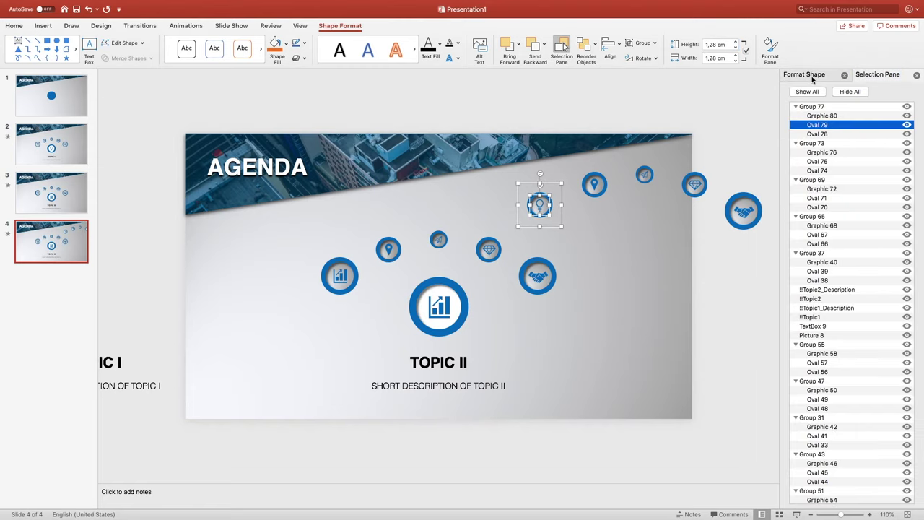
pyautogui.click(805, 74)
pyautogui.click(898, 294)
pyautogui.write('70')
pyautogui.press('Return')
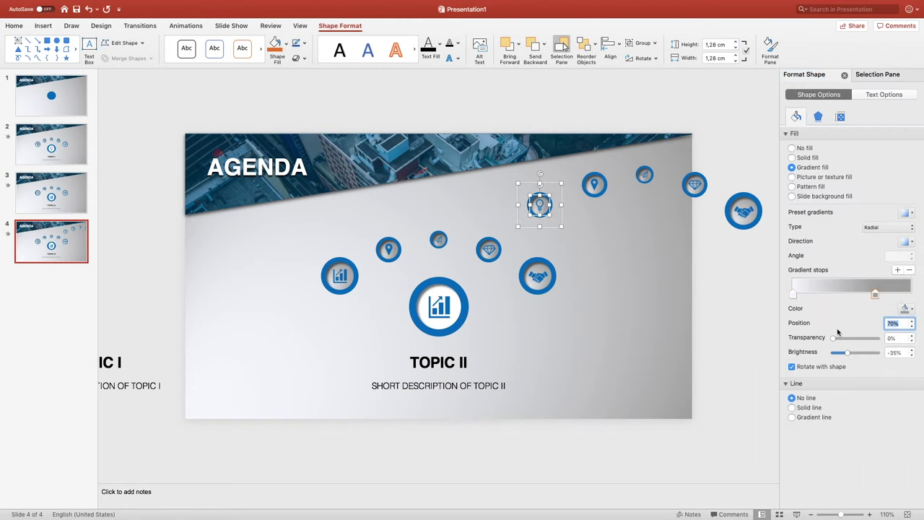
pyautogui.moveTo(561, 215); pyautogui.dragTo(409, 257)
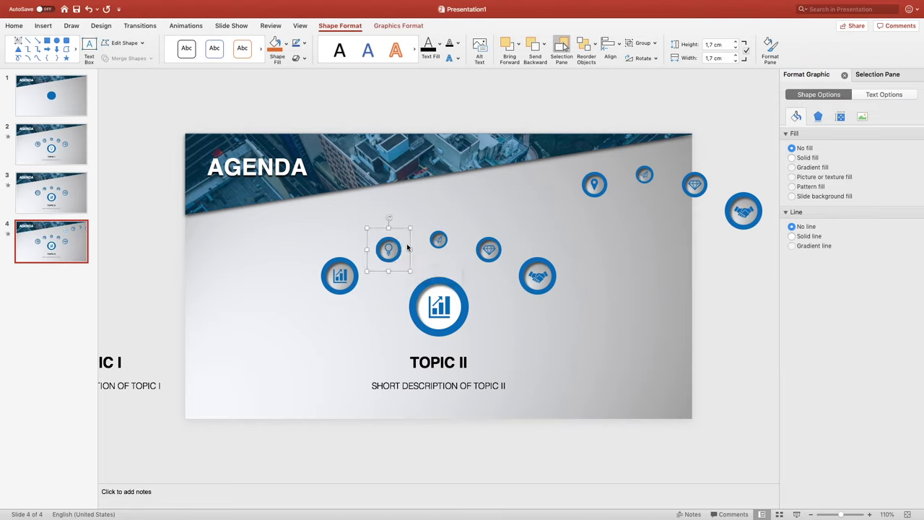
pyautogui.rightClick(409, 242)
pyautogui.moveTo(523, 301)
pyautogui.click(578, 301)
pyautogui.press('Escape')
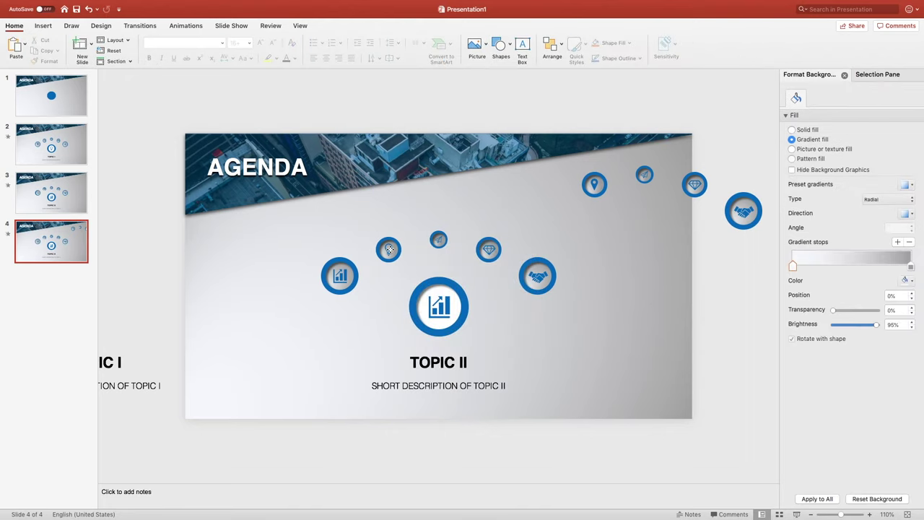
# Set the pin icon to 1,2 cm height, gradient stop 50%, placed at the arc's top, sent back.
pyautogui.click(599, 185)
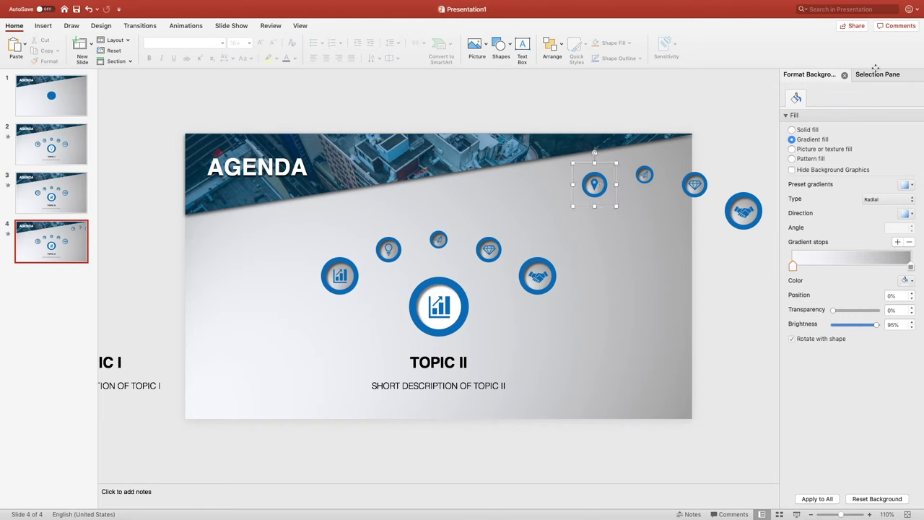
pyautogui.click(713, 44)
pyautogui.write('1,2')
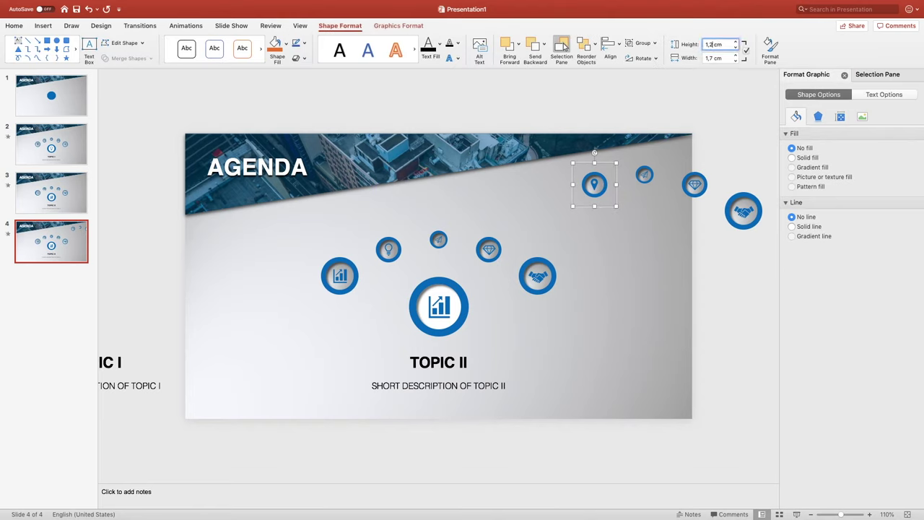
pyautogui.press('Return')
pyautogui.click(864, 75)
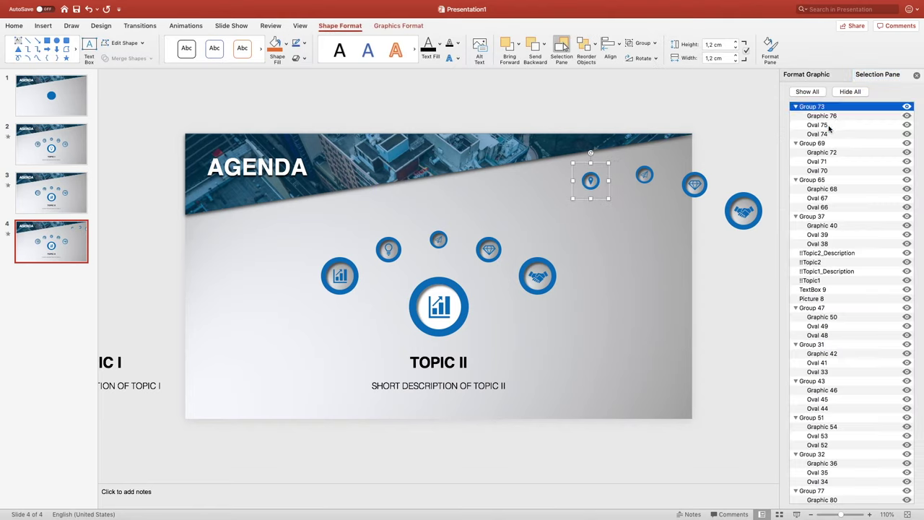
pyautogui.click(809, 74)
pyautogui.click(895, 323)
pyautogui.write('50')
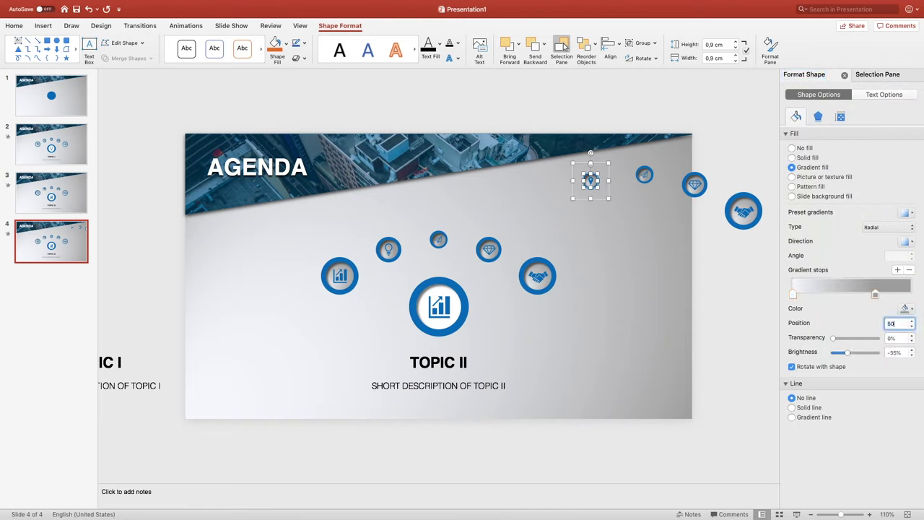
pyautogui.press('Return')
pyautogui.moveTo(609, 189); pyautogui.dragTo(456, 247)
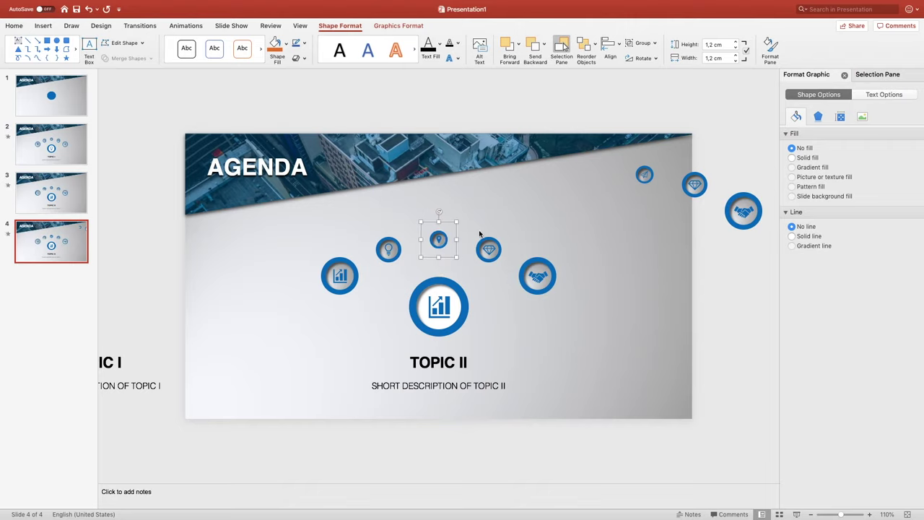
pyautogui.rightClick(456, 248)
pyautogui.moveTo(485, 304)
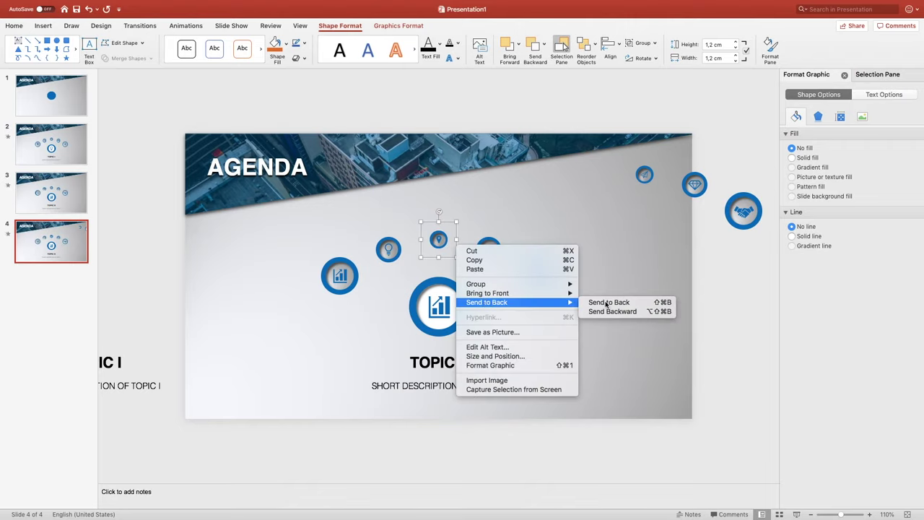
pyautogui.click(608, 303)
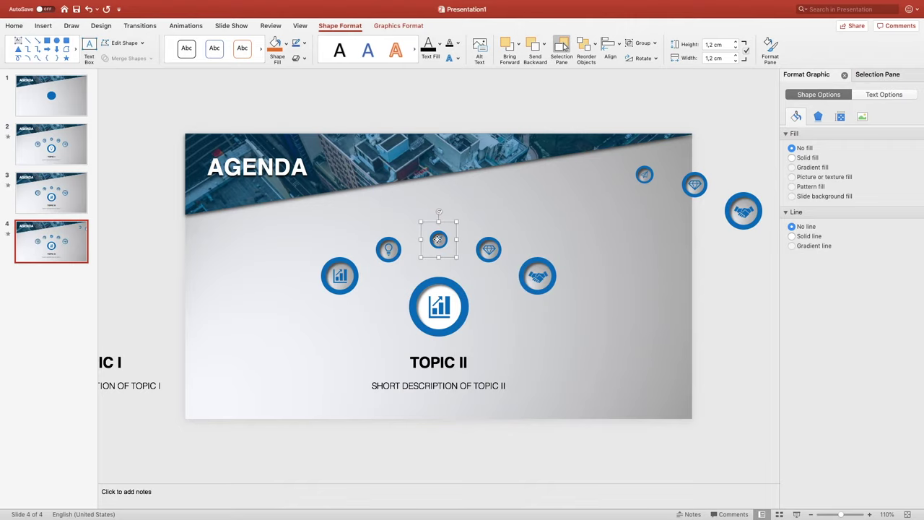
pyautogui.press('Escape')
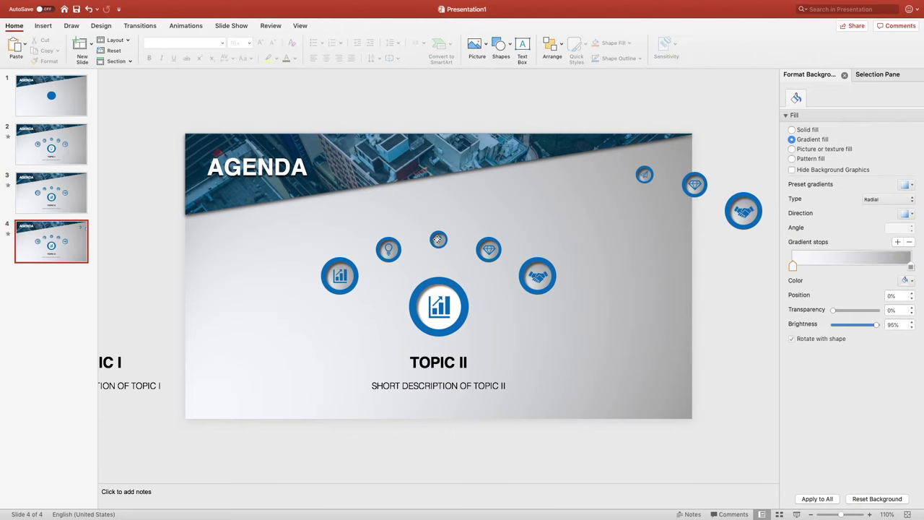
pyautogui.click(646, 176)
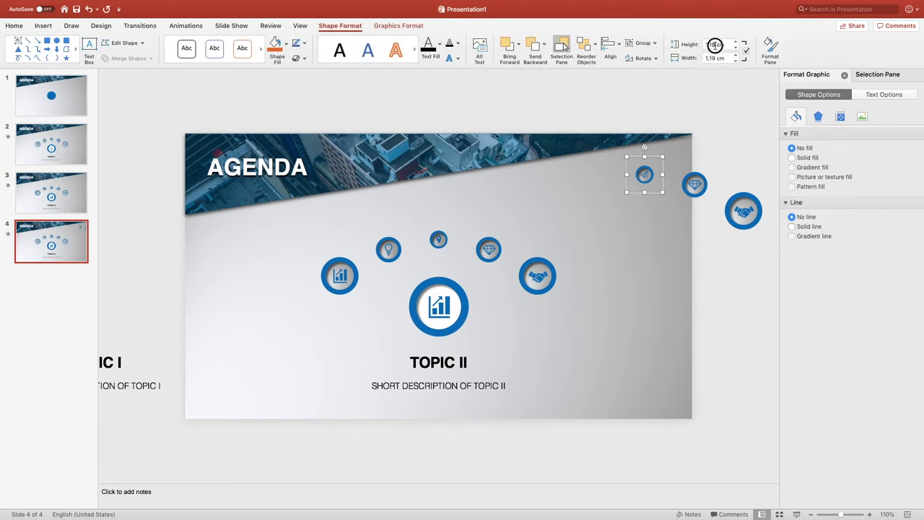
# Resize the paper-plane icon to 1,7 cm and place it at the arc's right spot, sent back.
pyautogui.write('1,7')
pyautogui.press('Return')
pyautogui.click(647, 178)
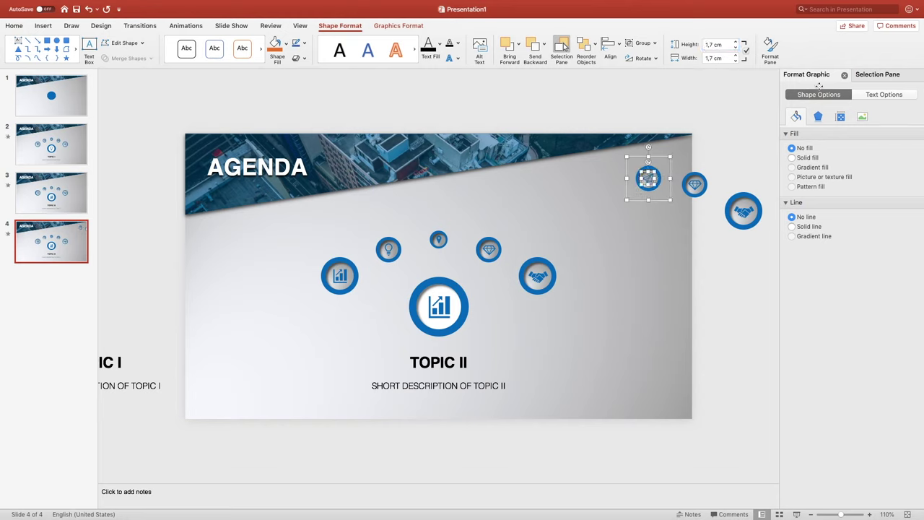
pyautogui.click(876, 75)
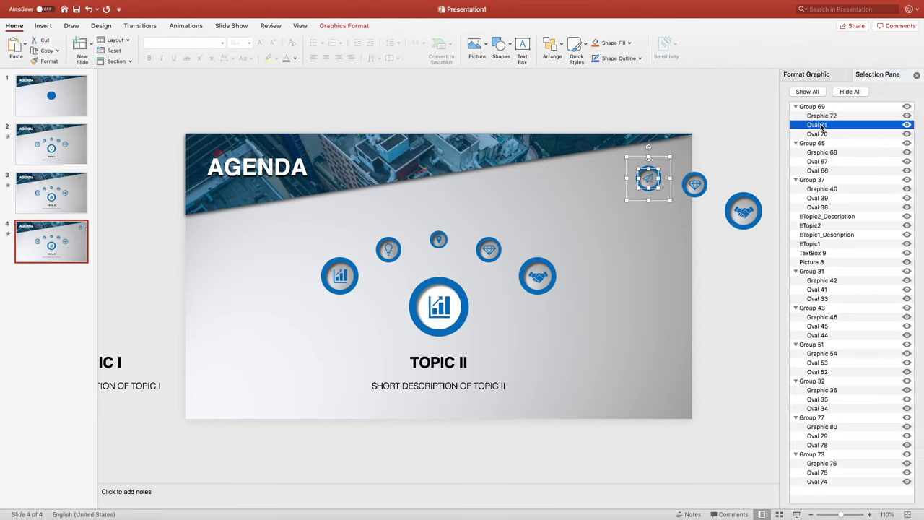
pyautogui.click(821, 76)
pyautogui.doubleClick(893, 322)
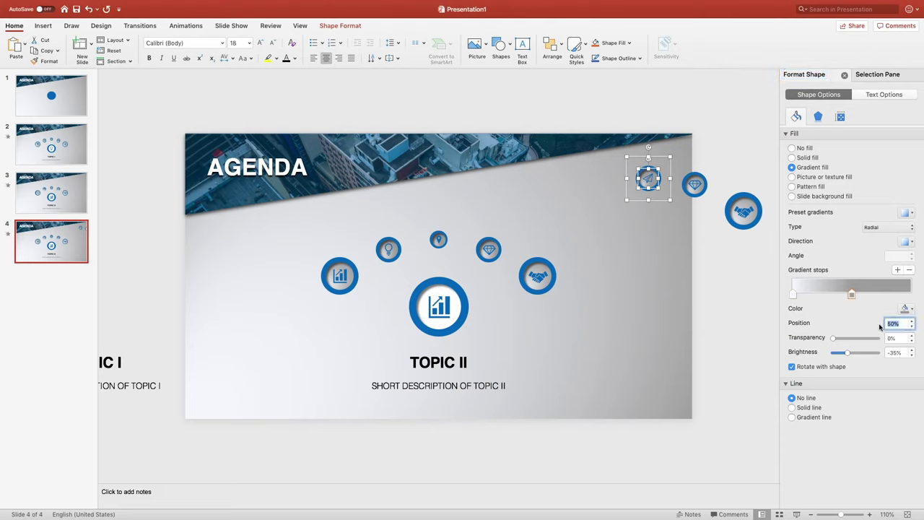
pyautogui.moveTo(671, 191); pyautogui.dragTo(511, 260)
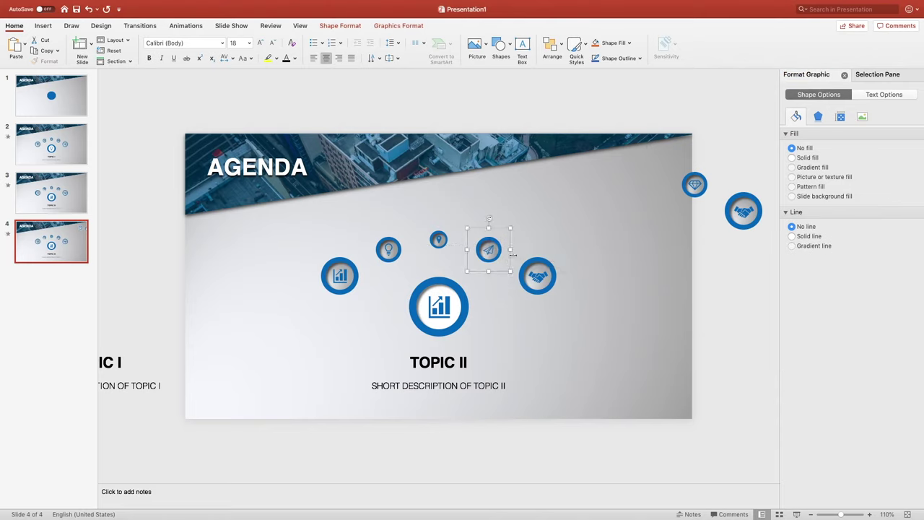
pyautogui.rightClick(510, 256)
pyautogui.moveTo(552, 311)
pyautogui.click(653, 311)
pyautogui.click(552, 244)
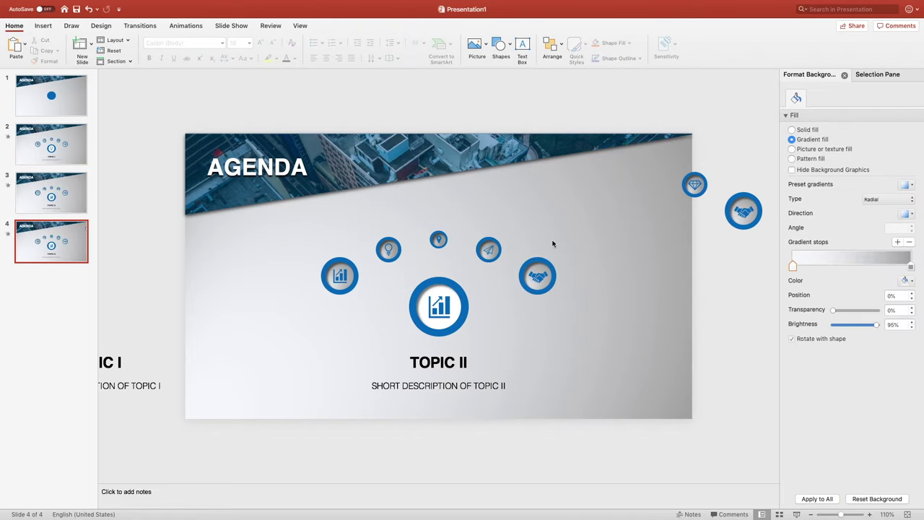
# Resize the diamond icon to 2.5 cm height with its gradient stop at 90%.
pyautogui.click(695, 187)
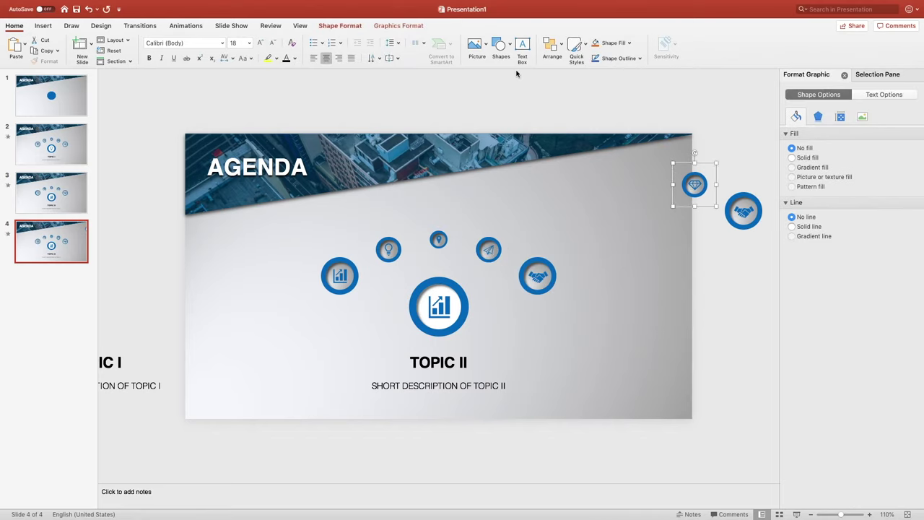
pyautogui.click(340, 25)
pyautogui.click(715, 44)
pyautogui.write('2.5')
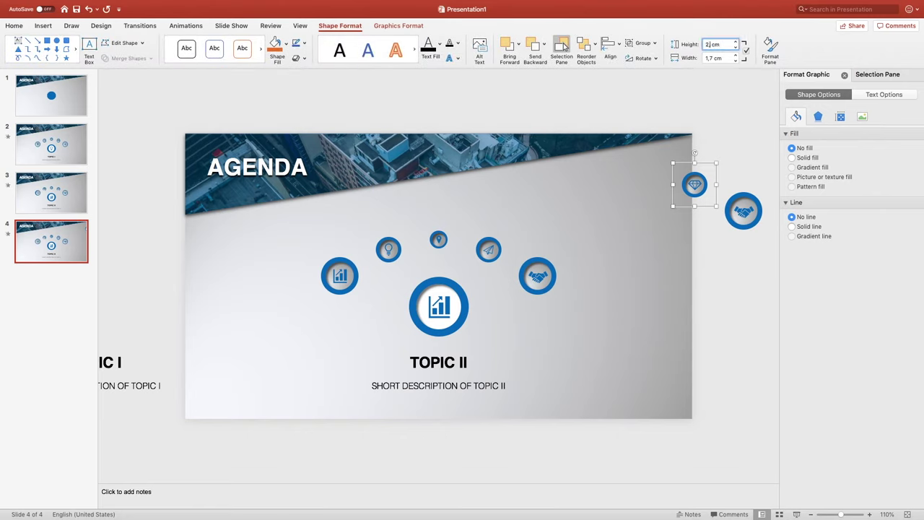
pyautogui.press('Return')
pyautogui.click(706, 186)
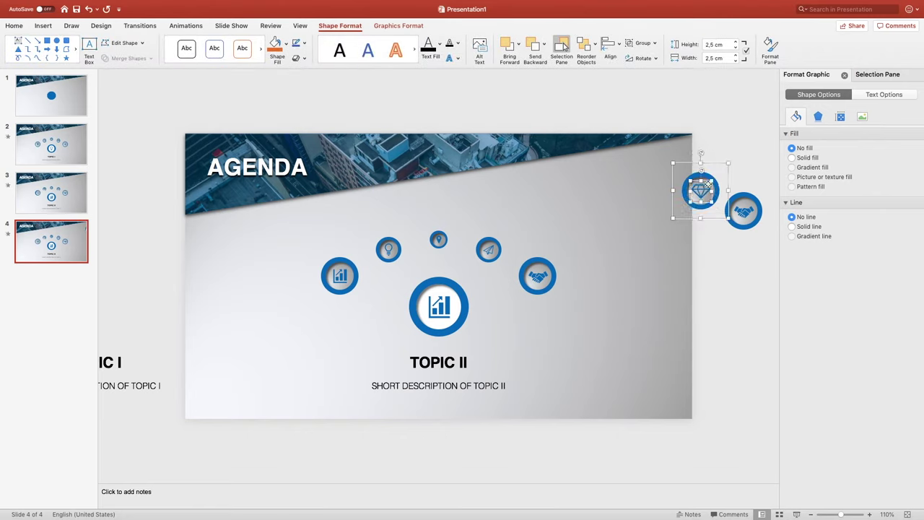
pyautogui.click(868, 75)
pyautogui.click(825, 124)
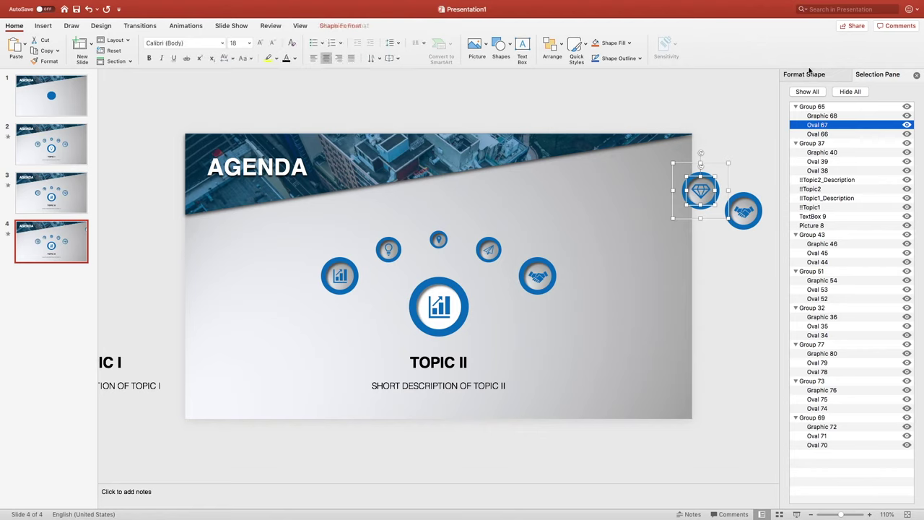
pyautogui.click(805, 75)
pyautogui.click(875, 294)
pyautogui.click(895, 323)
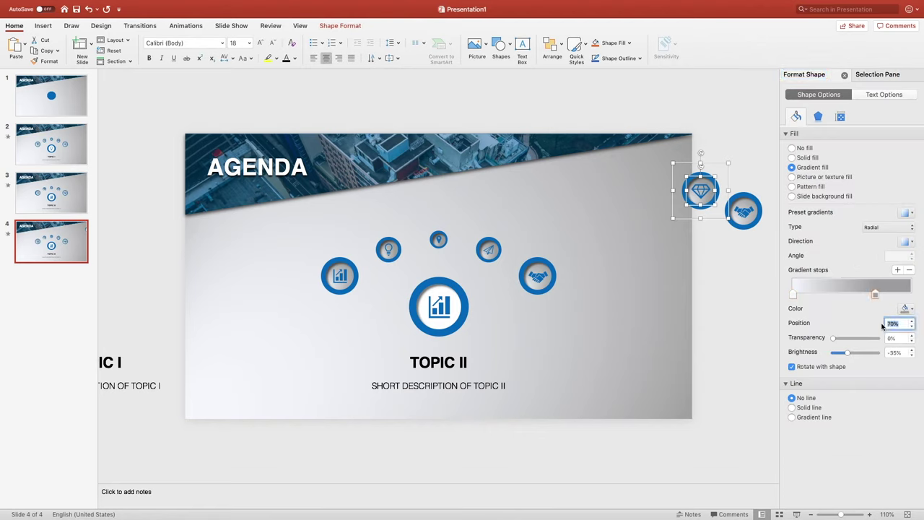
pyautogui.write('90')
pyautogui.press('Return')
# Place the diamond on the handshake's arc spot, send it back, and delete the old handshake.
pyautogui.moveTo(728, 178); pyautogui.dragTo(564, 262)
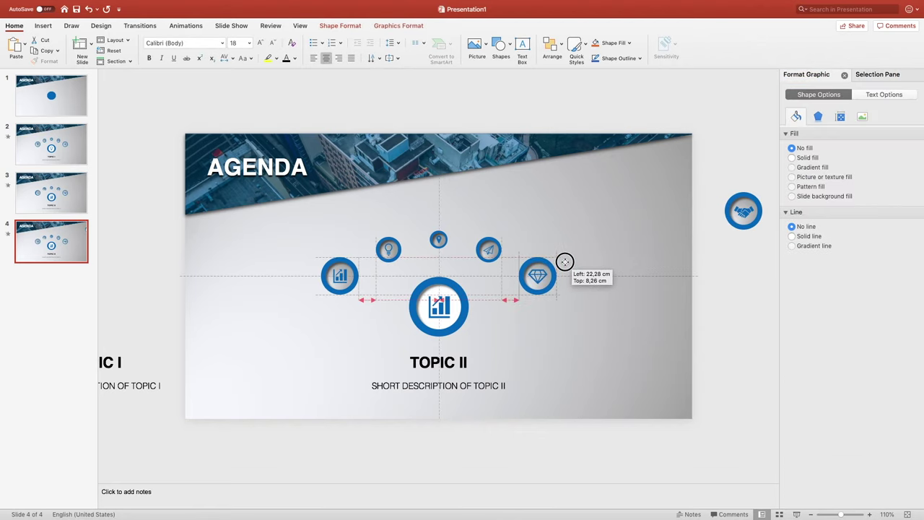
pyautogui.rightClick(565, 262)
pyautogui.moveTo(590, 317)
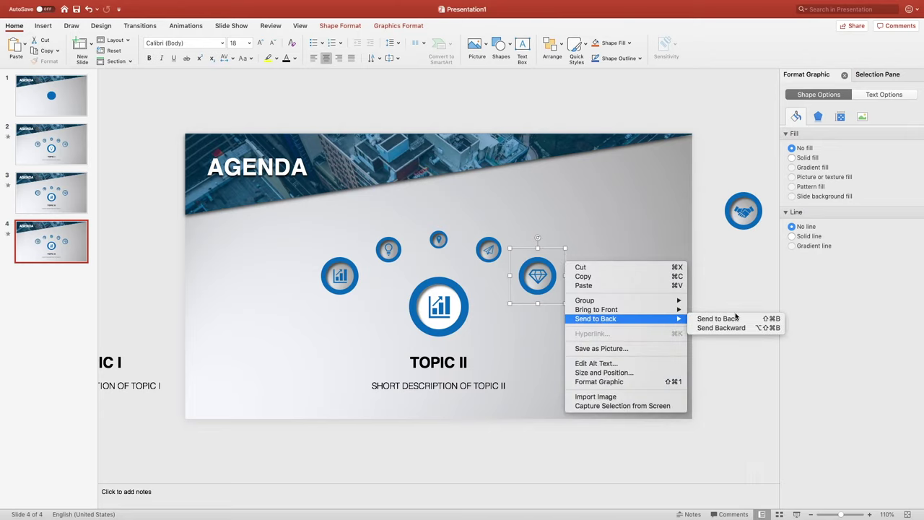
pyautogui.click(725, 318)
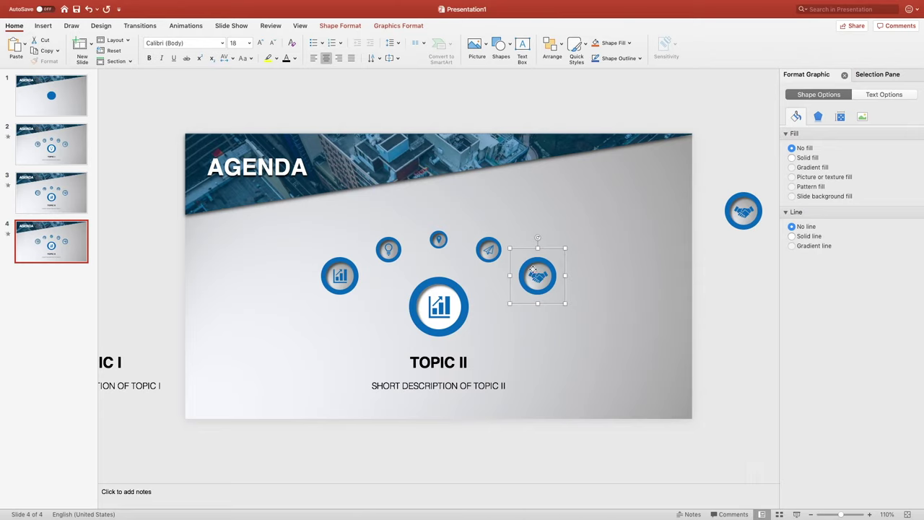
pyautogui.press('Delete')
pyautogui.click(744, 197)
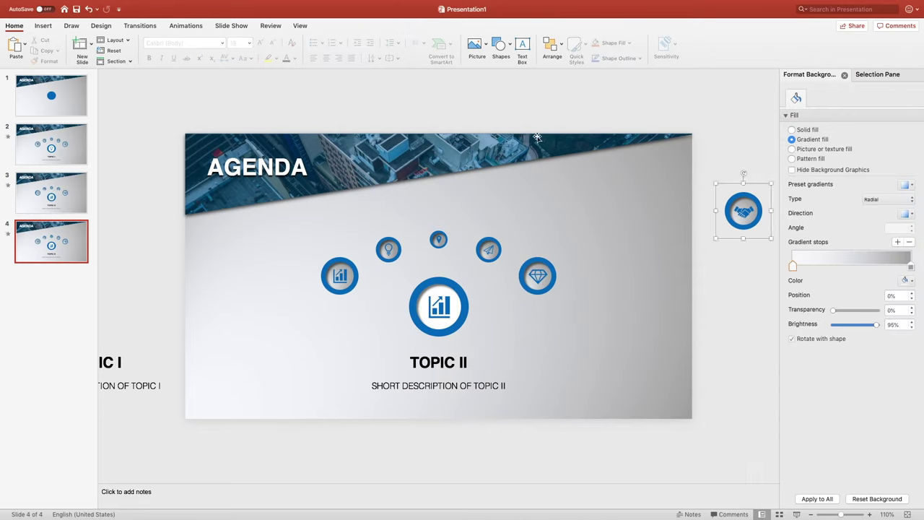
pyautogui.click(340, 25)
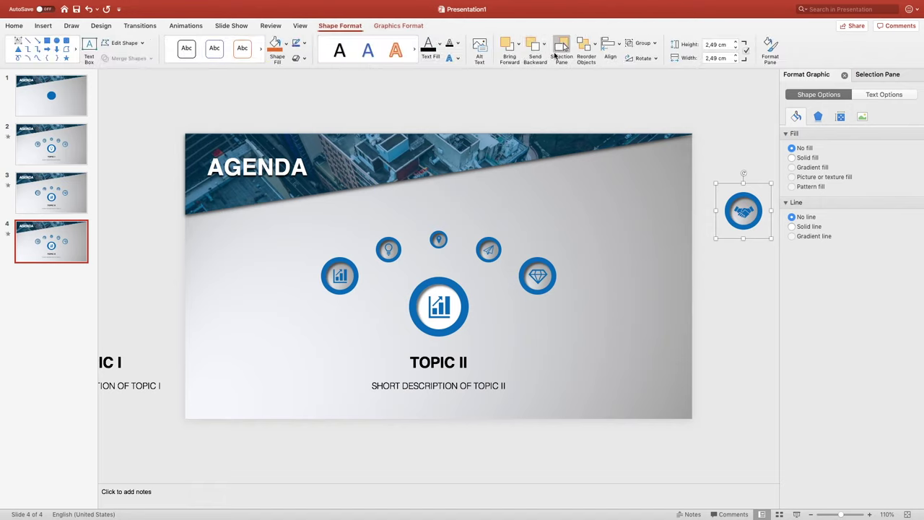
# Enlarge the handshake icon to 4 cm, with a solid-filled symbol and white inner circle.
pyautogui.click(705, 44)
pyautogui.write('4')
pyautogui.press('Return')
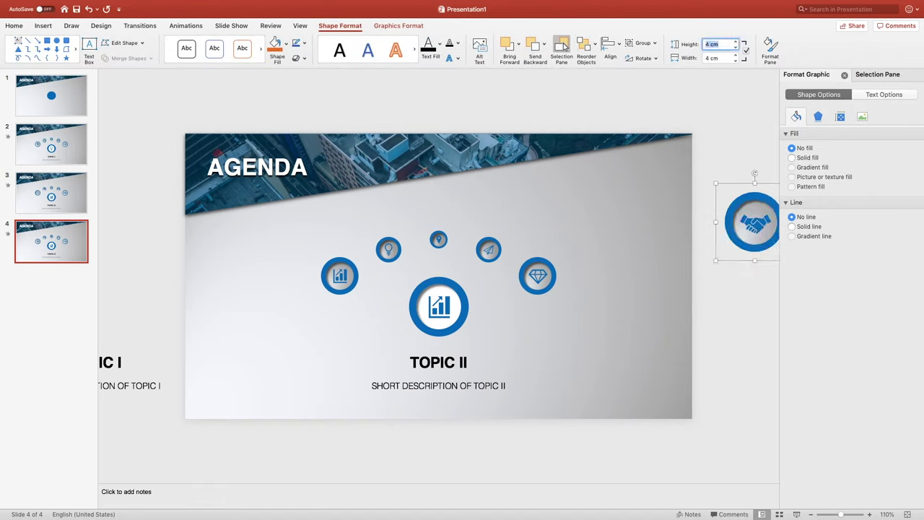
pyautogui.moveTo(762, 186); pyautogui.dragTo(554, 291)
pyautogui.click(549, 314)
pyautogui.click(813, 158)
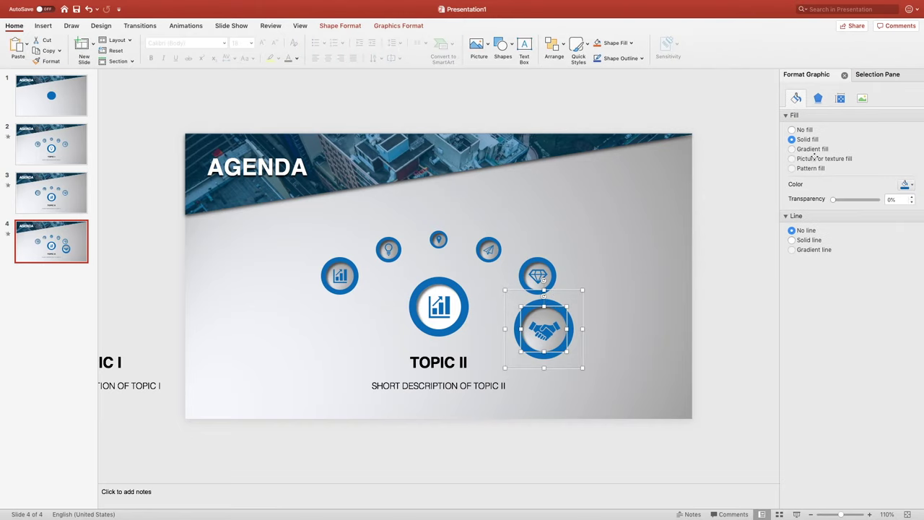
pyautogui.click(791, 157)
pyautogui.click(906, 211)
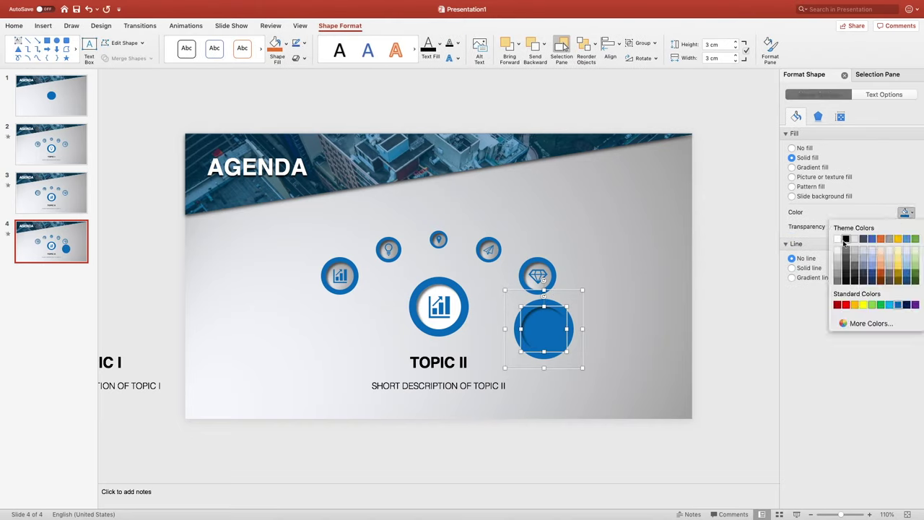
pyautogui.click(837, 241)
# Centre the handshake icon on the middle arc circle, behind the bar-chart circle.
pyautogui.moveTo(584, 315); pyautogui.dragTo(478, 293)
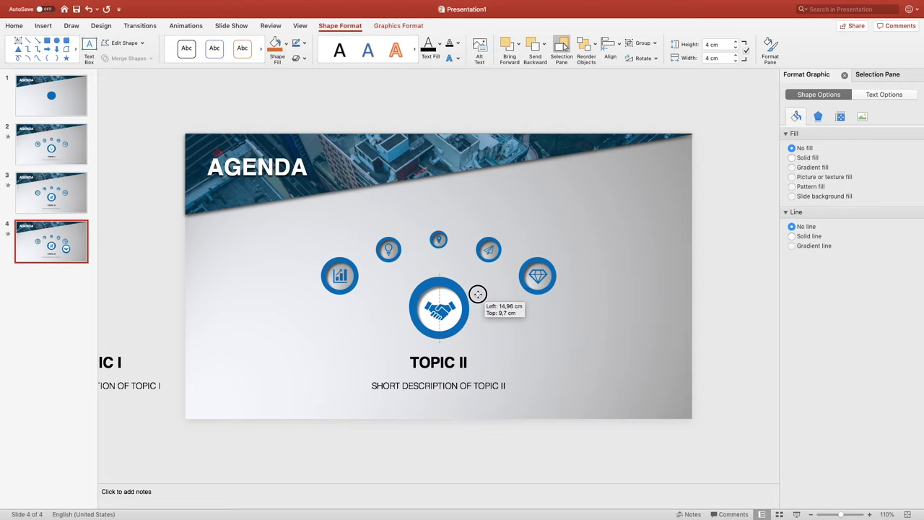
pyautogui.rightClick(479, 293)
pyautogui.moveTo(504, 348)
pyautogui.click(628, 347)
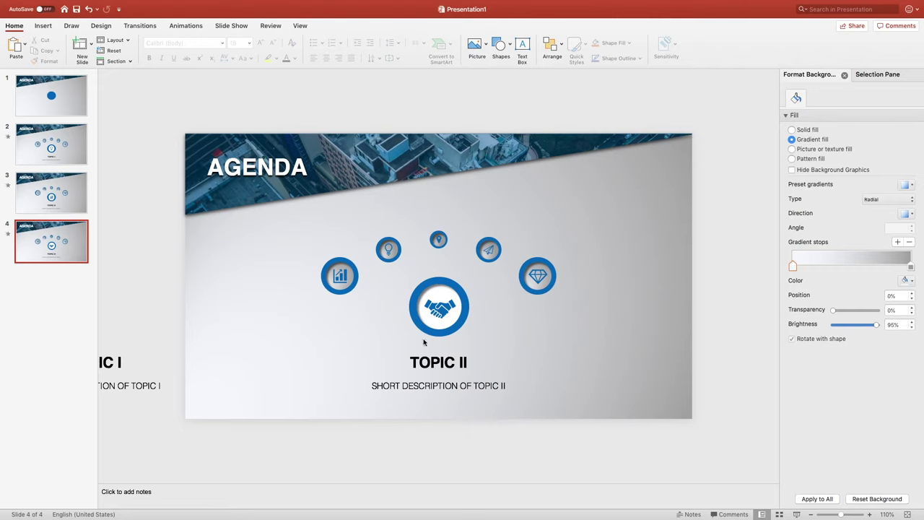
pyautogui.hscroll(-2, 273, 352)
# Retitle the left title and description to TOPIC II and the centre ones to TOPIC III.
pyautogui.hscroll(-5, 274, 351)
pyautogui.click(184, 367)
pyautogui.write('I')
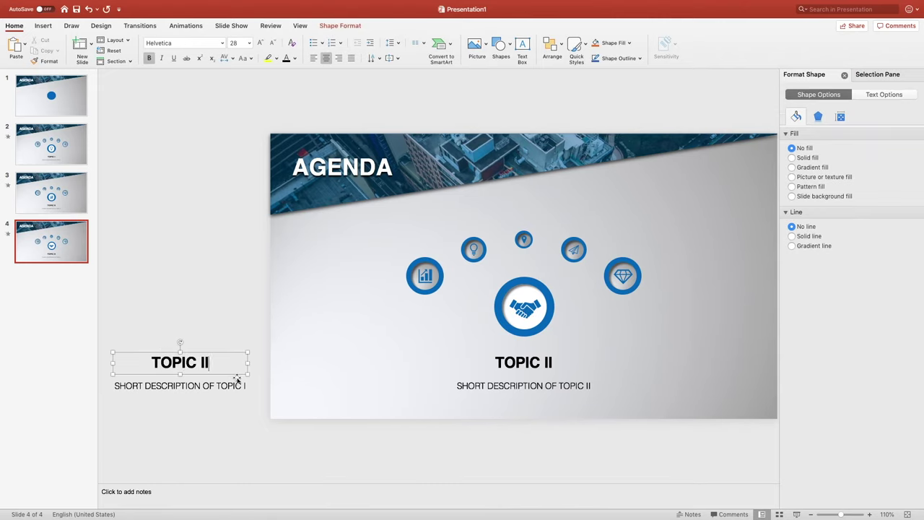
pyautogui.click(246, 385)
pyautogui.write('I')
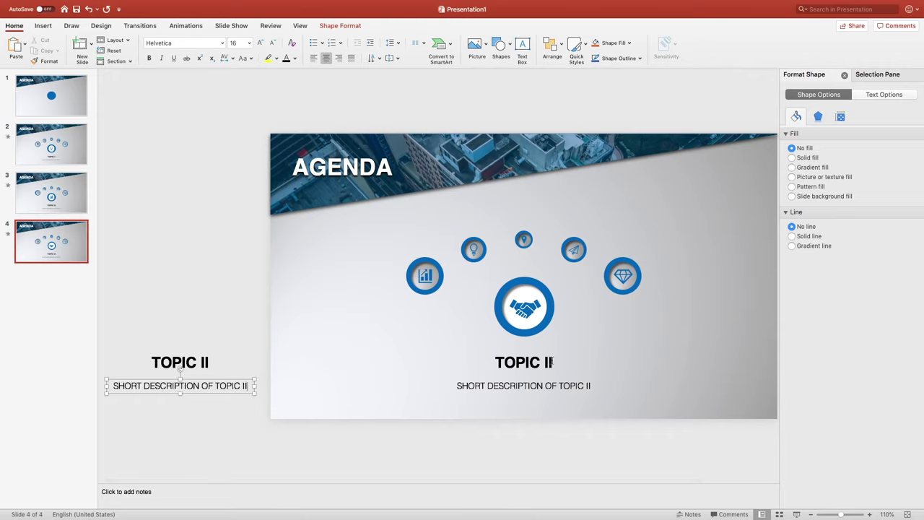
pyautogui.click(551, 362)
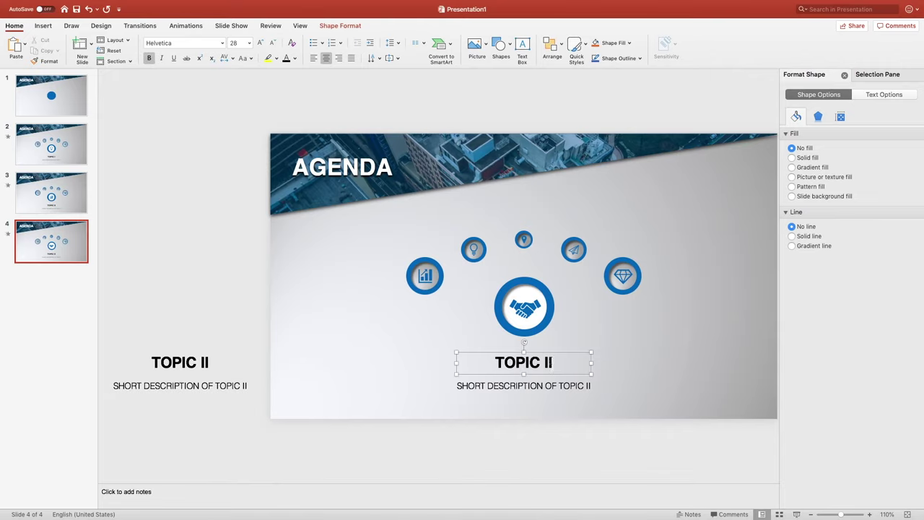
pyautogui.write('I')
pyautogui.click(588, 385)
pyautogui.write('I')
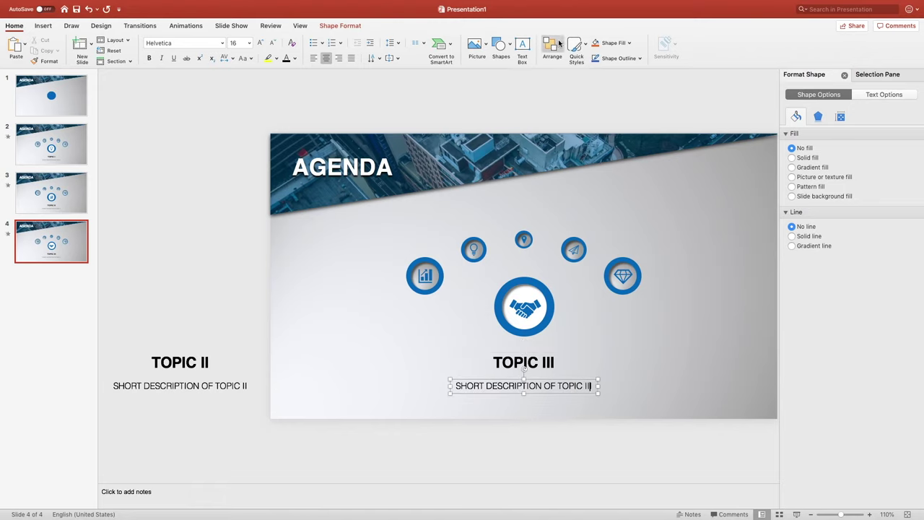
# Rename the text boxes in the Selection Pane to the !!Topic2 and !!Topic3 names.
pyautogui.click(553, 49)
pyautogui.click(872, 75)
pyautogui.click(819, 107)
pyautogui.click(820, 106)
pyautogui.click(820, 106)
pyautogui.doubleClick(819, 116)
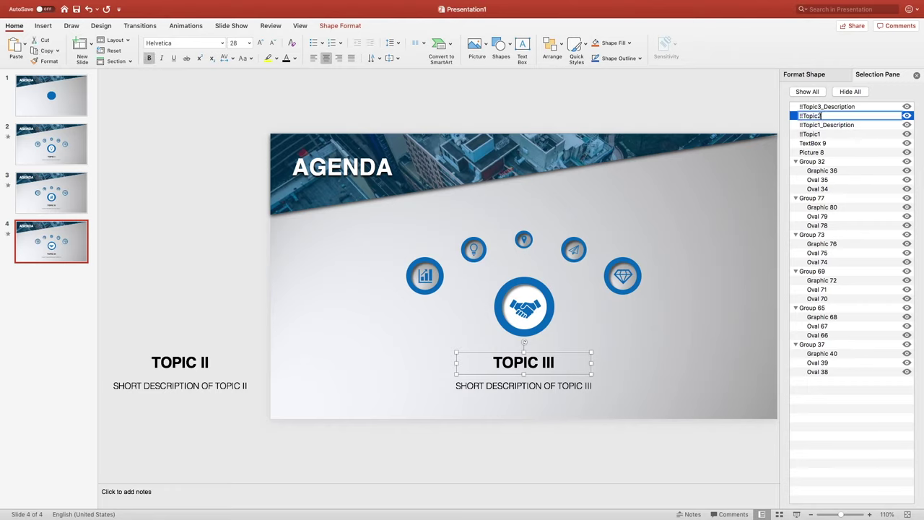
pyautogui.click(819, 124)
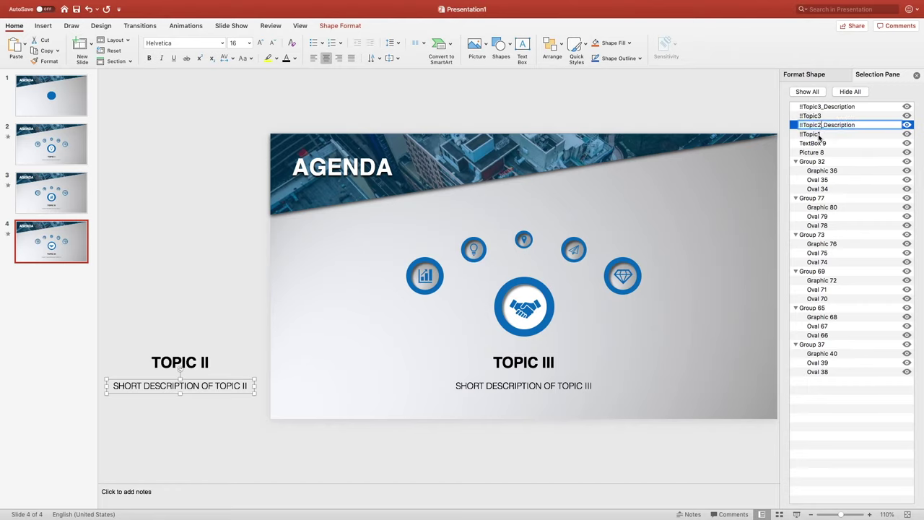
pyautogui.doubleClick(819, 135)
pyautogui.write('2')
pyautogui.press('Return')
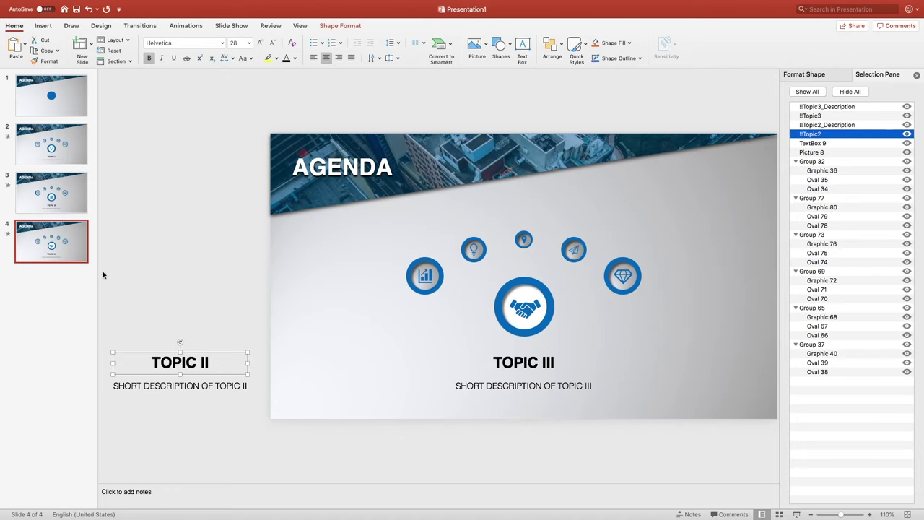
# Apply the Morph transition to slide 4 and select the TOPIC III title and description.
pyautogui.click(140, 26)
pyautogui.click(120, 52)
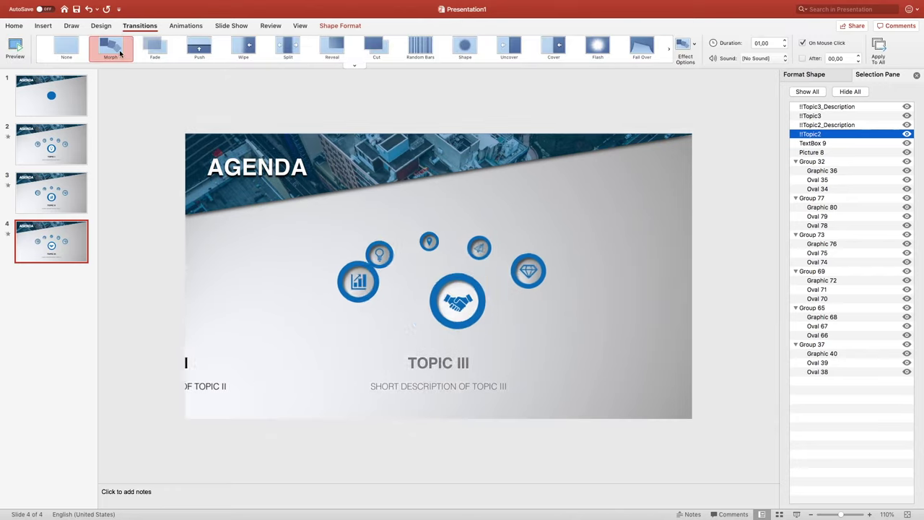
pyautogui.moveTo(434, 340); pyautogui.dragTo(594, 396)
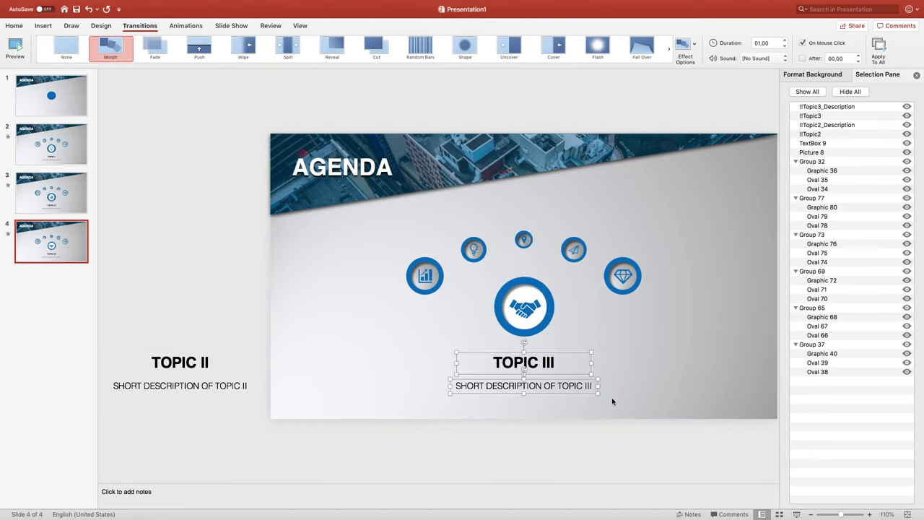
# Paste the TOPIC III title and description onto slide 3, aligned over TOPIC II.
pyautogui.click(58, 206)
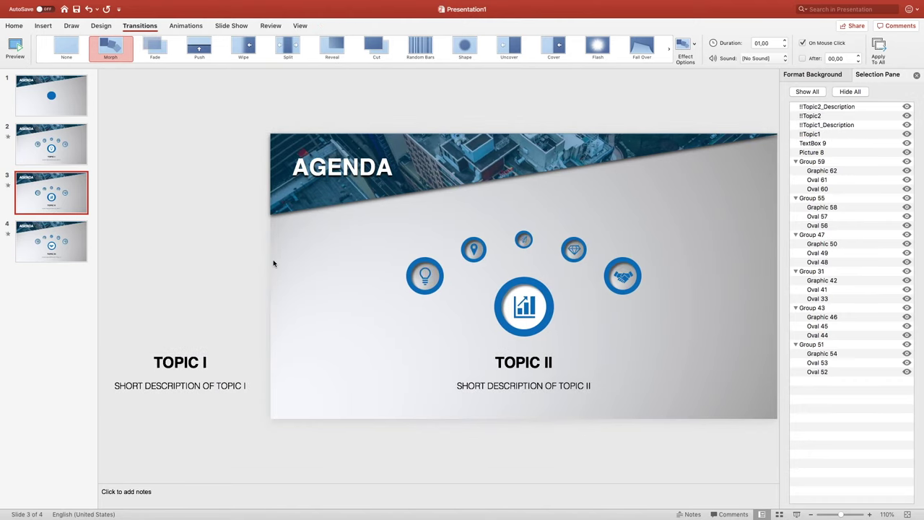
pyautogui.hotkey('ctrl', 'v')
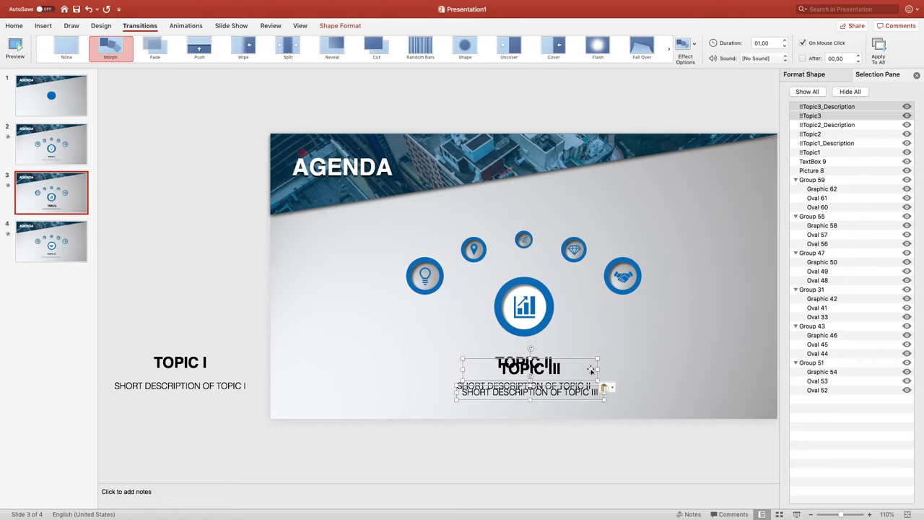
pyautogui.moveTo(589, 361); pyautogui.dragTo(585, 353)
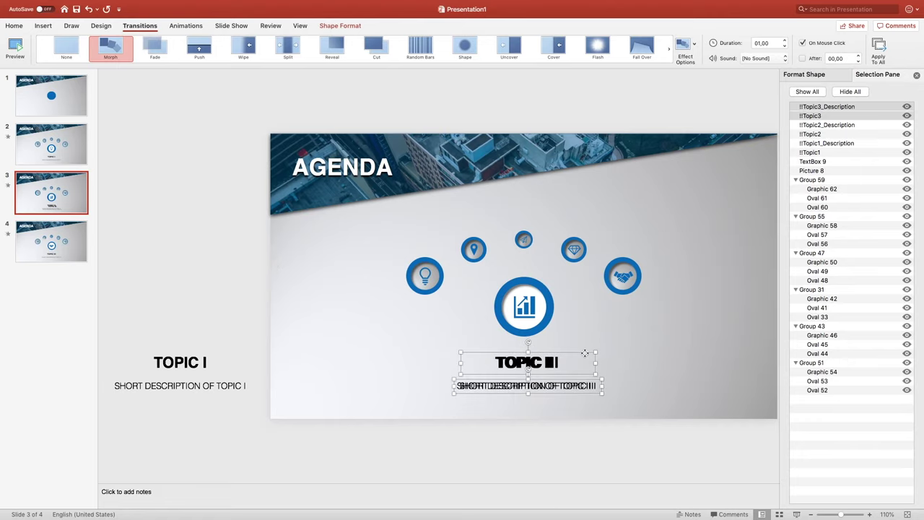
# Nudge the pasted TOPIC III boxes past slide 3's right edge and preview the Morph into slide 4.
pyautogui.press('Right')
pyautogui.press('Right')
pyautogui.press('Right')
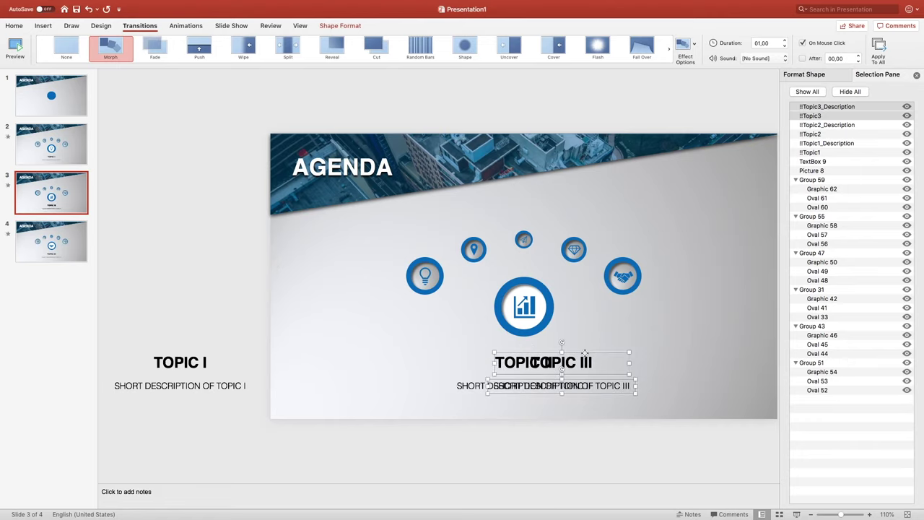
pyautogui.press('Right')
pyautogui.press('Right')
pyautogui.press('Right')
pyautogui.press('Right')
pyautogui.press('Right')
pyautogui.press('Right')
pyautogui.press('Right')
pyautogui.press('Right')
pyautogui.press('Right')
pyautogui.press('Right')
pyautogui.press('Right')
pyautogui.press('Right')
pyautogui.press('Right')
pyautogui.press('Right')
pyautogui.press('Right')
pyautogui.press('Right')
pyautogui.press('Right')
pyautogui.press('Right')
pyautogui.press('Right')
pyautogui.press('Right')
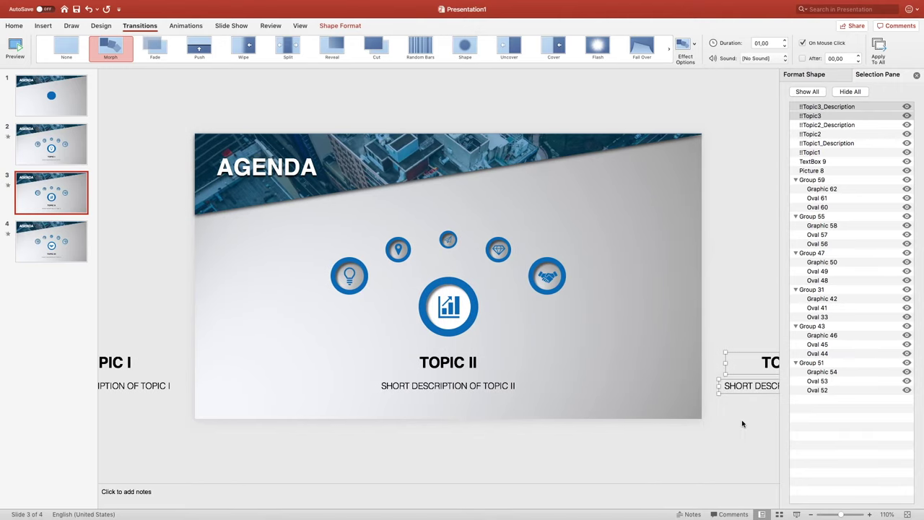
pyautogui.click(40, 228)
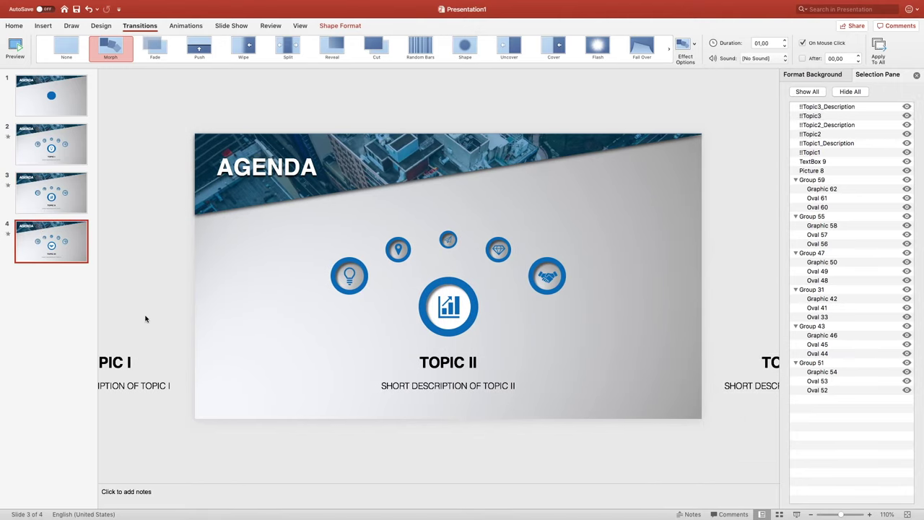
pyautogui.click(120, 48)
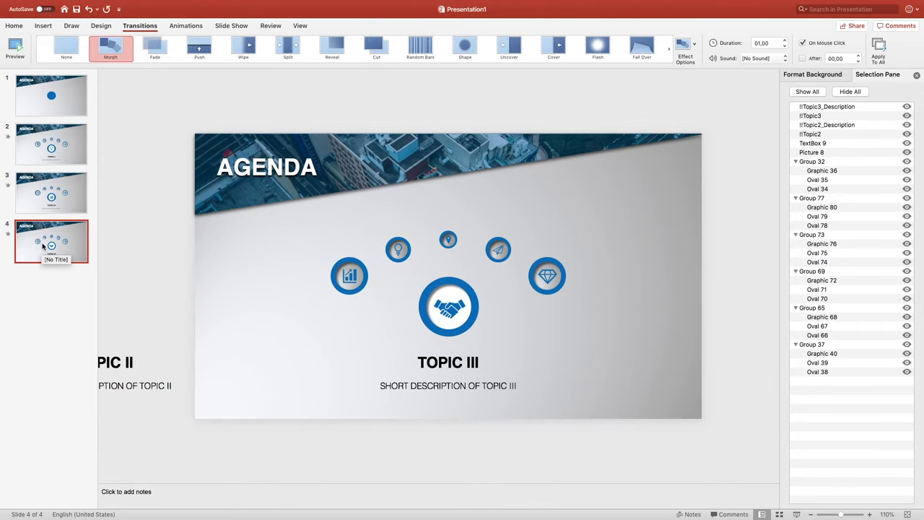
# Duplicate slide 4 as slide 5 and give it a grey gradient background.
pyautogui.press('super+c')
pyautogui.press('super+v')
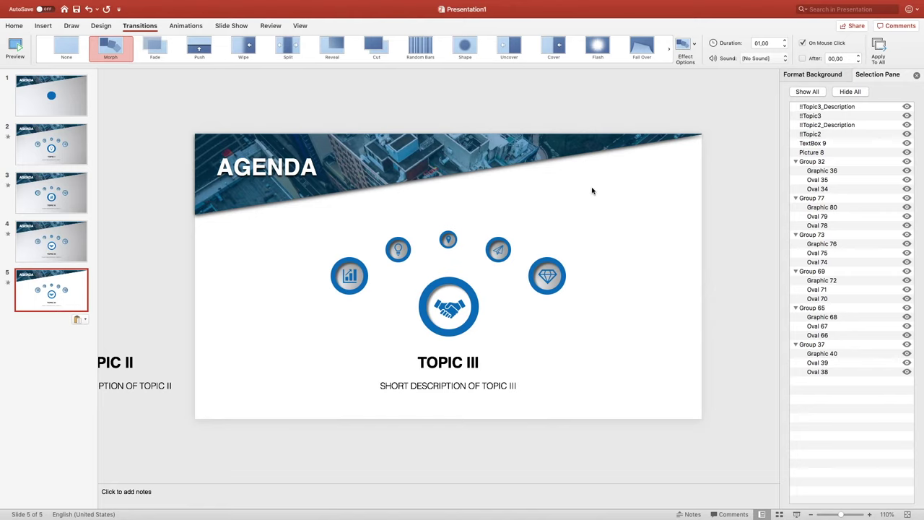
pyautogui.click(831, 74)
pyautogui.click(806, 139)
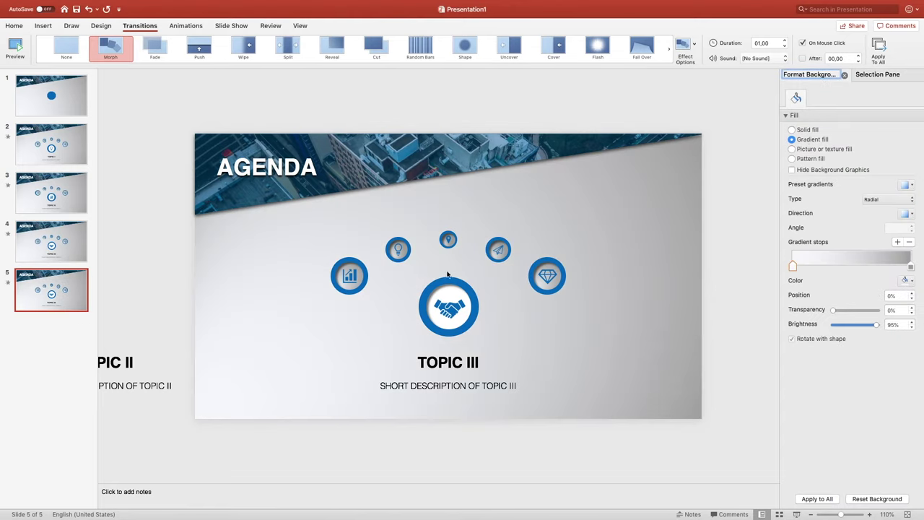
# Copy the six-icon arc, move the duplicate to the upper right, and select its handshake icon.
pyautogui.moveTo(294, 214); pyautogui.dragTo(592, 346)
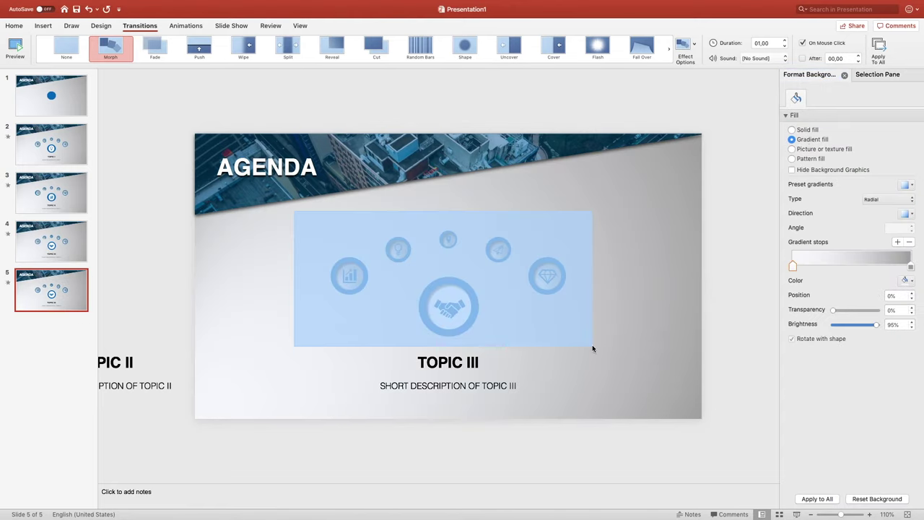
pyautogui.press('super+c')
pyautogui.press('super+v')
pyautogui.moveTo(506, 273)
pyautogui.mouseDown()
pyautogui.moveTo(695, 208)
pyautogui.moveTo(683, 229)
pyautogui.mouseUp()
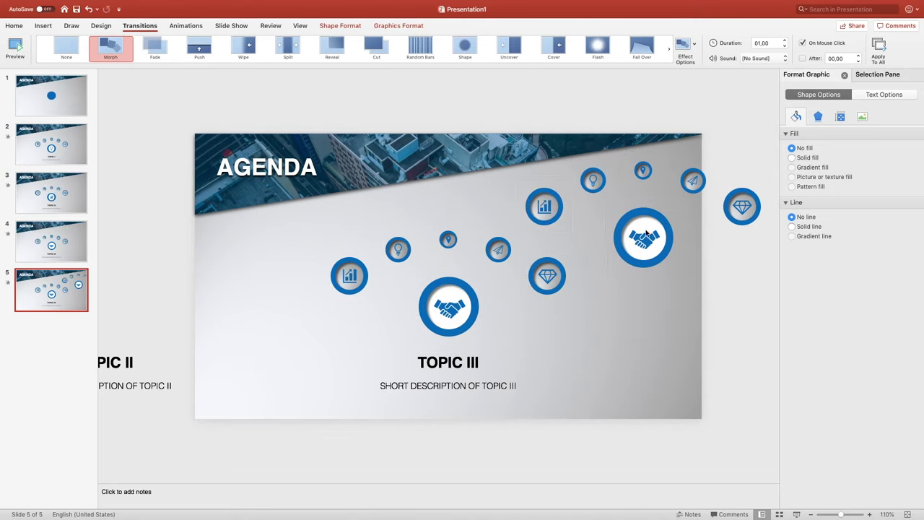
pyautogui.click(651, 214)
pyautogui.click(716, 44)
# Set the handshake icon's height to 2,5 cm and give its circle a gradient fill.
pyautogui.write('2,5')
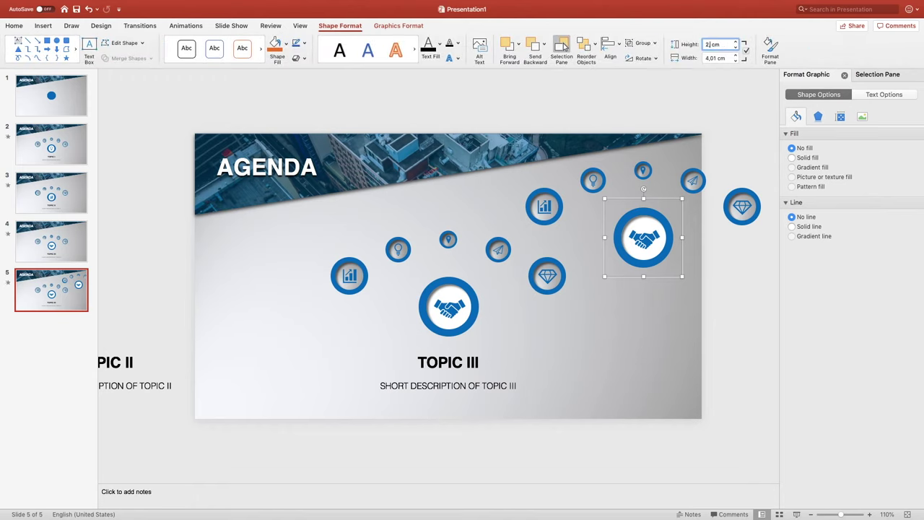
pyautogui.press('Return')
pyautogui.click(876, 74)
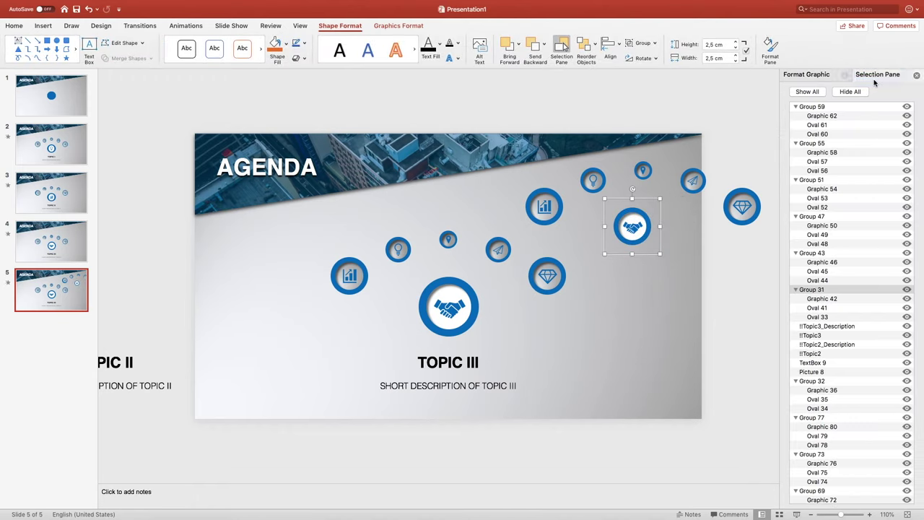
pyautogui.click(822, 305)
pyautogui.click(805, 74)
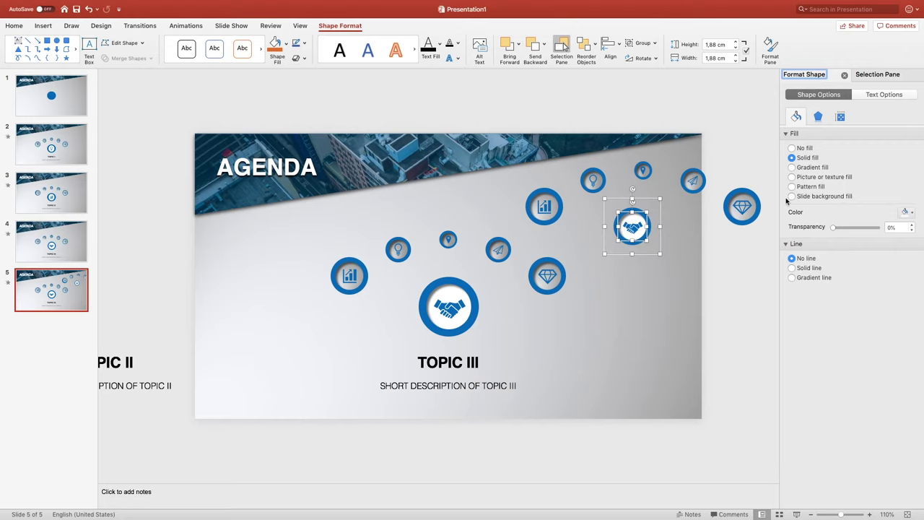
pyautogui.click(812, 168)
pyautogui.click(894, 322)
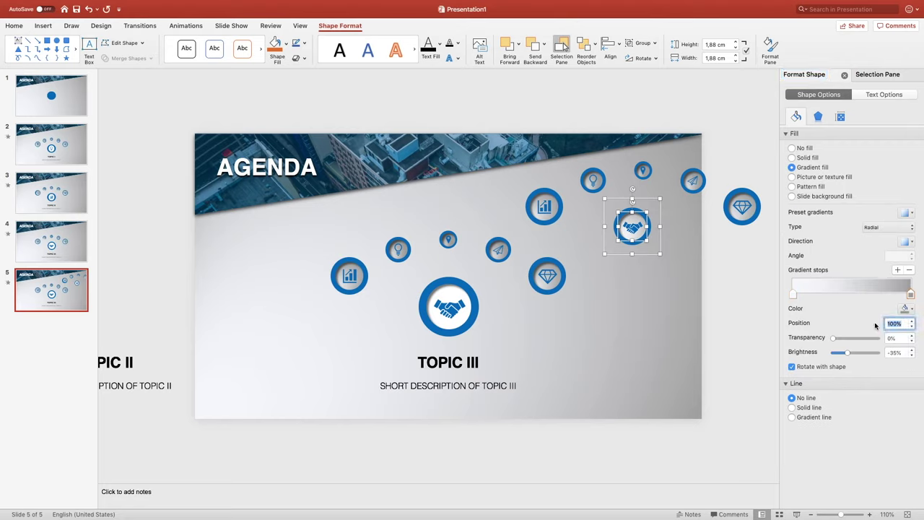
# Move the handshake circle to the arc's left end, send it to back, and delete the old chart icon.
pyautogui.moveTo(658, 246); pyautogui.dragTo(376, 295)
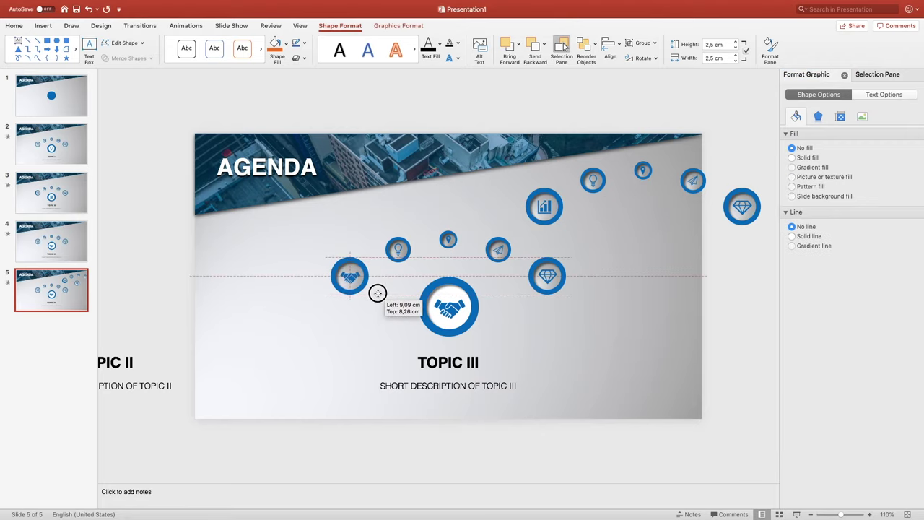
pyautogui.rightClick(376, 269)
pyautogui.moveTo(413, 322)
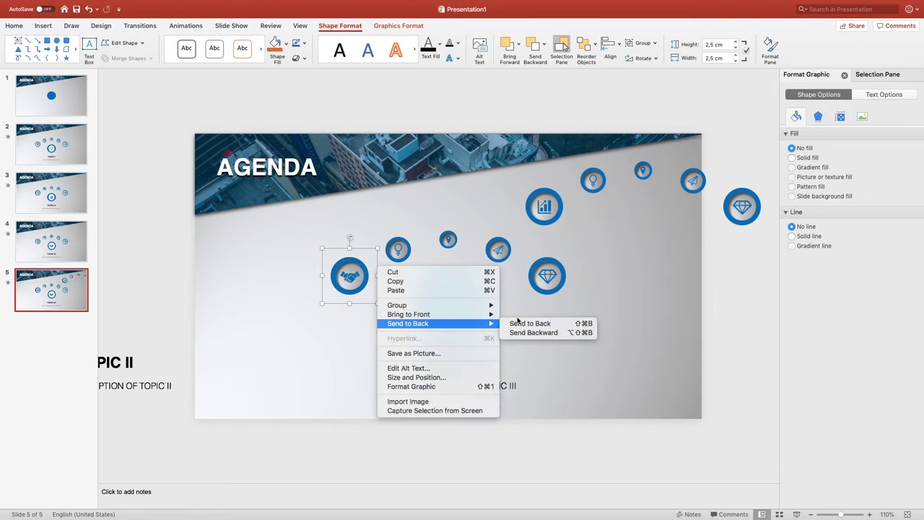
pyautogui.click(519, 322)
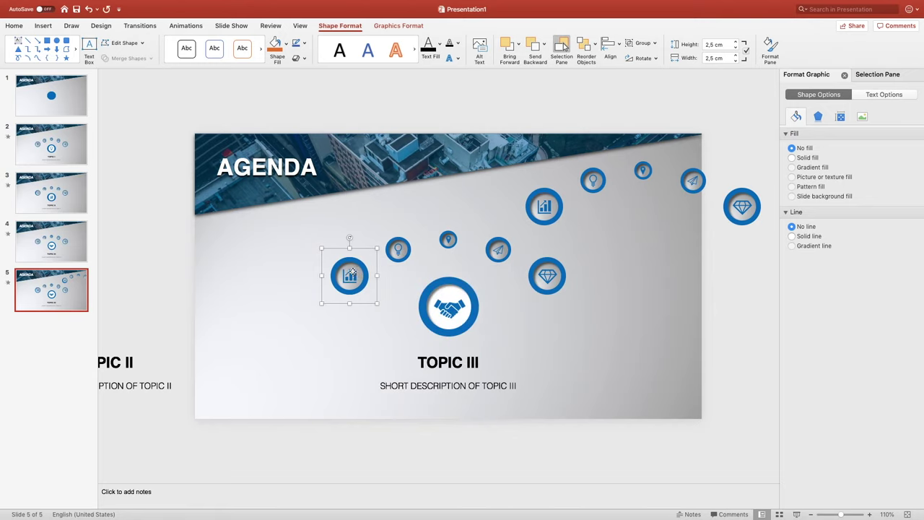
pyautogui.press('Delete')
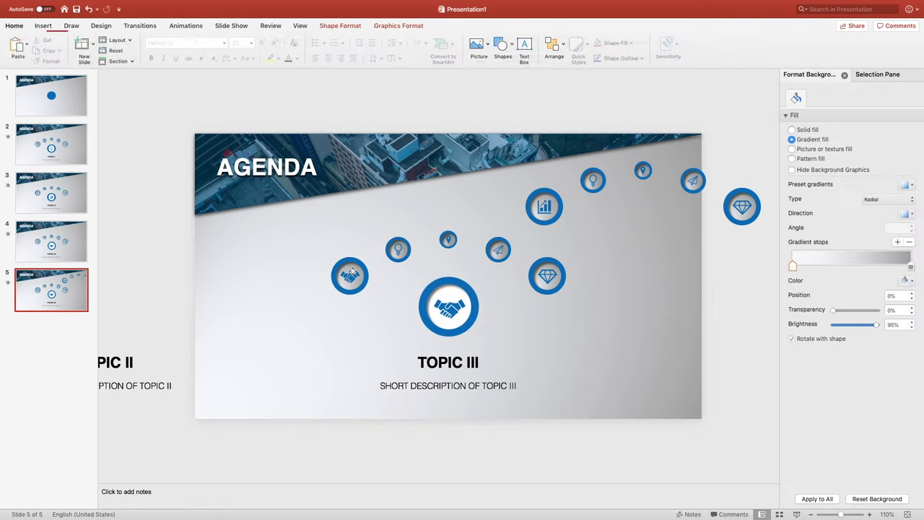
# Shrink the chart icon to 1,28 cm, set its gradient stop to 70%, and place it beside the handshake.
pyautogui.click(540, 199)
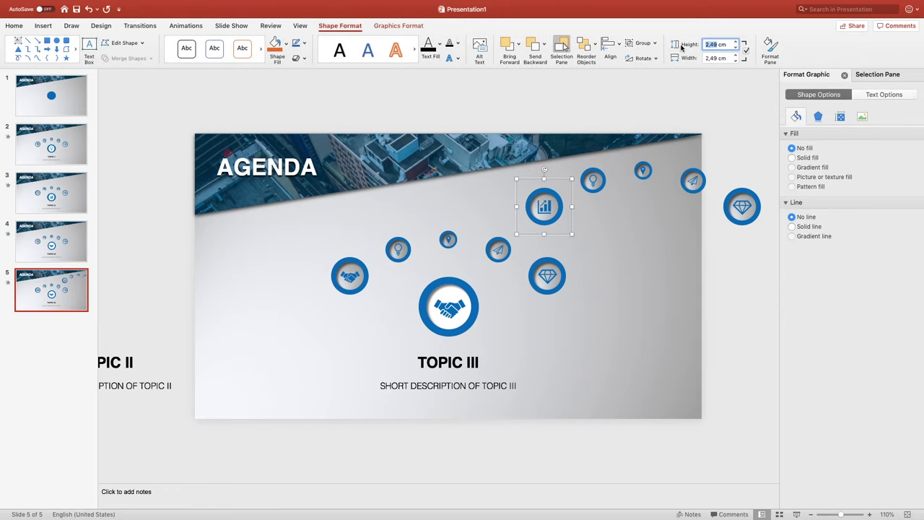
pyautogui.write(',28')
pyautogui.press('Return')
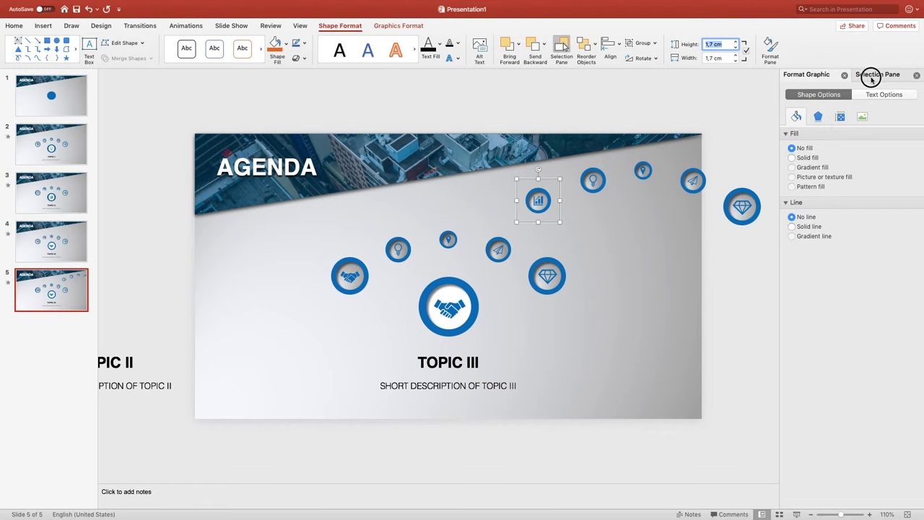
pyautogui.click(875, 74)
pyautogui.click(818, 126)
pyautogui.click(807, 75)
pyautogui.click(900, 296)
pyautogui.doubleClick(893, 323)
pyautogui.write('70')
pyautogui.press('Return')
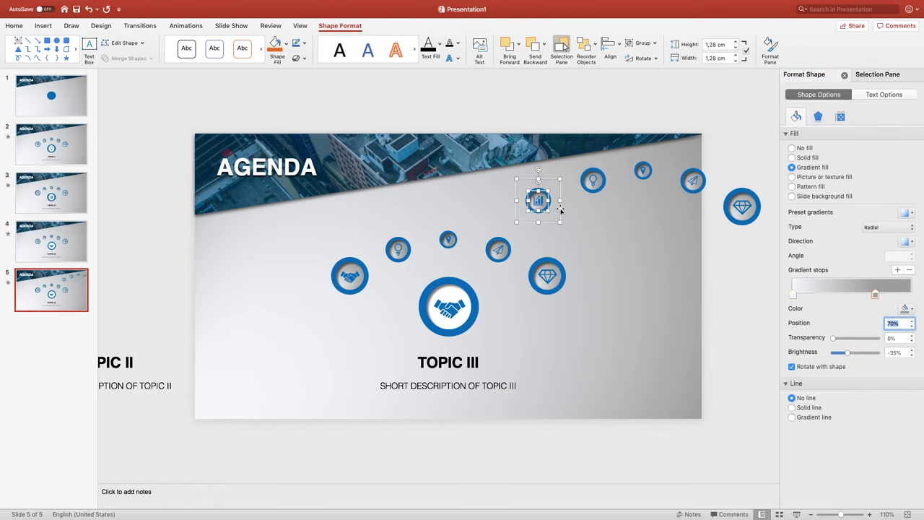
pyautogui.moveTo(560, 209); pyautogui.dragTo(421, 259)
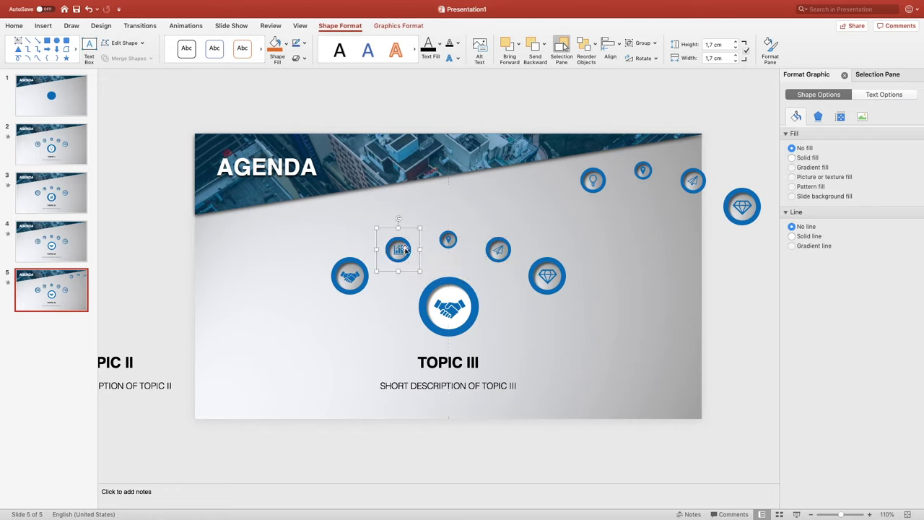
# Send the chart icon behind the icon it covers on the arc.
pyautogui.rightClick(405, 249)
pyautogui.moveTo(443, 304)
pyautogui.click(556, 304)
pyautogui.click(425, 232)
# Resize the lightbulb icon to 1,2 cm and set its right gradient stop to 50%.
pyautogui.click(595, 175)
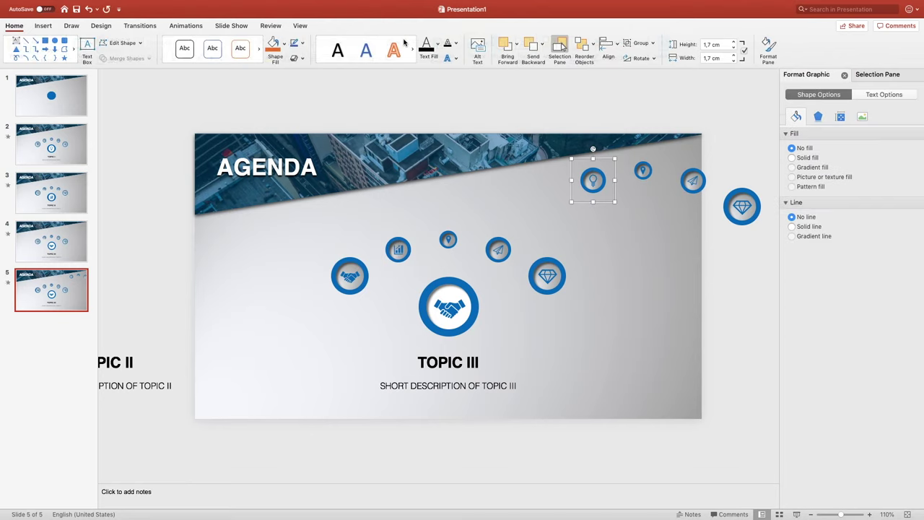
pyautogui.click(719, 44)
pyautogui.write('1,2')
pyautogui.press('Return')
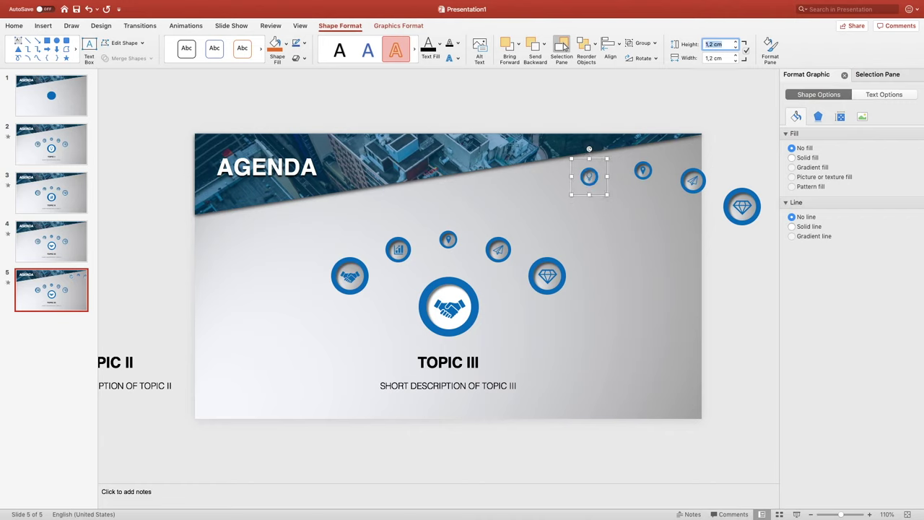
pyautogui.click(877, 74)
pyautogui.click(819, 125)
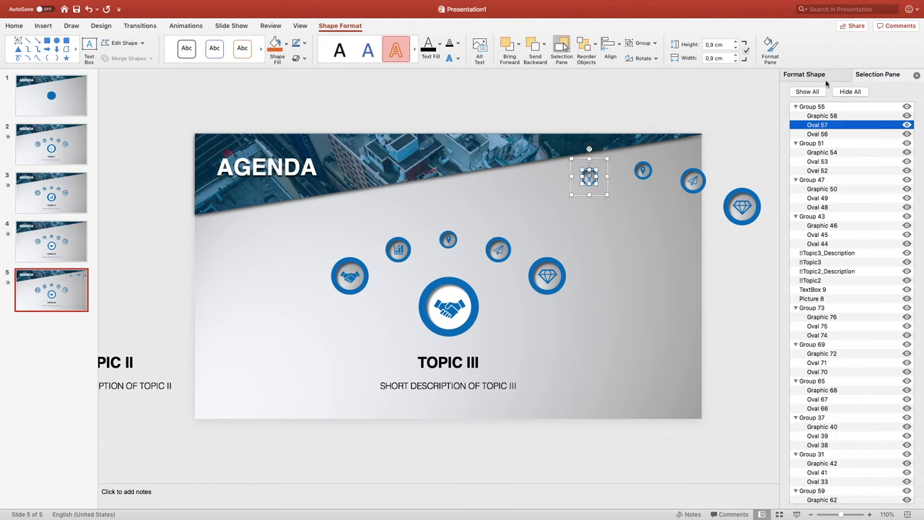
pyautogui.click(808, 75)
pyautogui.click(875, 294)
pyautogui.click(895, 324)
pyautogui.write('50')
pyautogui.press('Return')
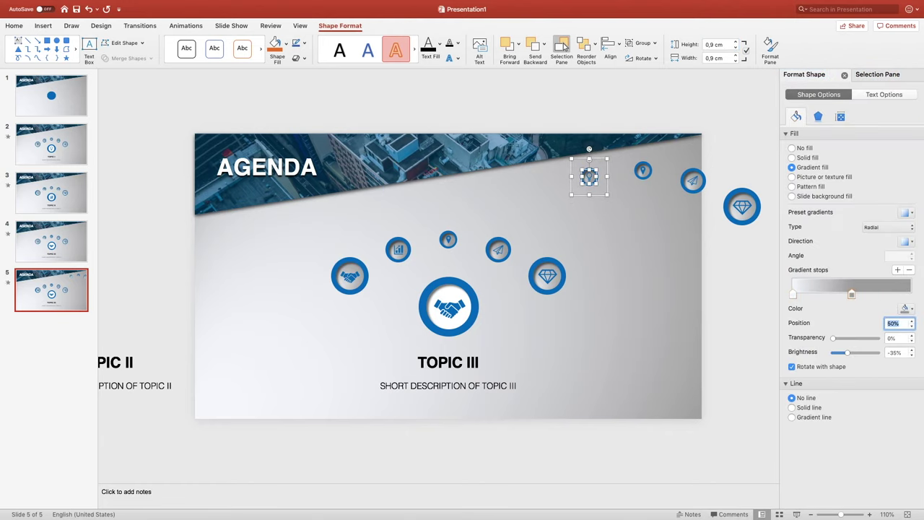
# Move the lightbulb to the top of the arc and send it behind the icon it covers.
pyautogui.moveTo(606, 187); pyautogui.dragTo(466, 248)
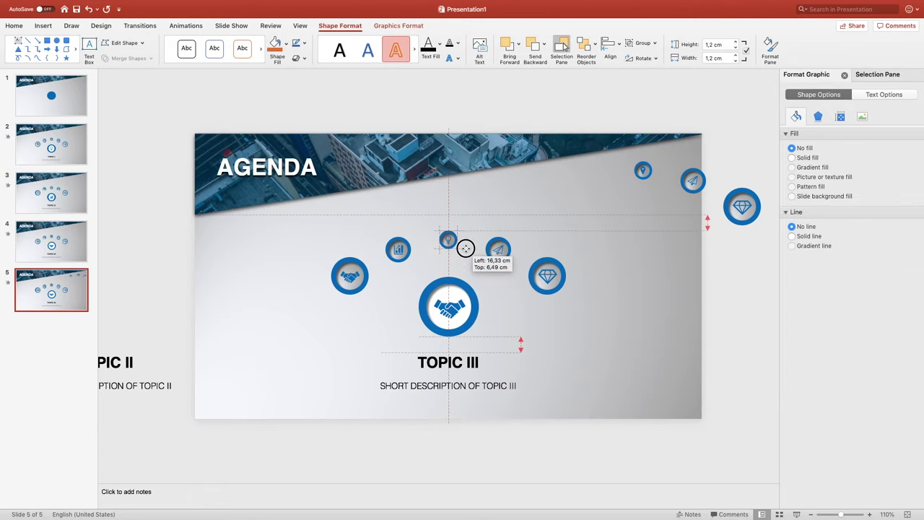
pyautogui.rightClick(464, 246)
pyautogui.moveTo(570, 303)
pyautogui.click(627, 305)
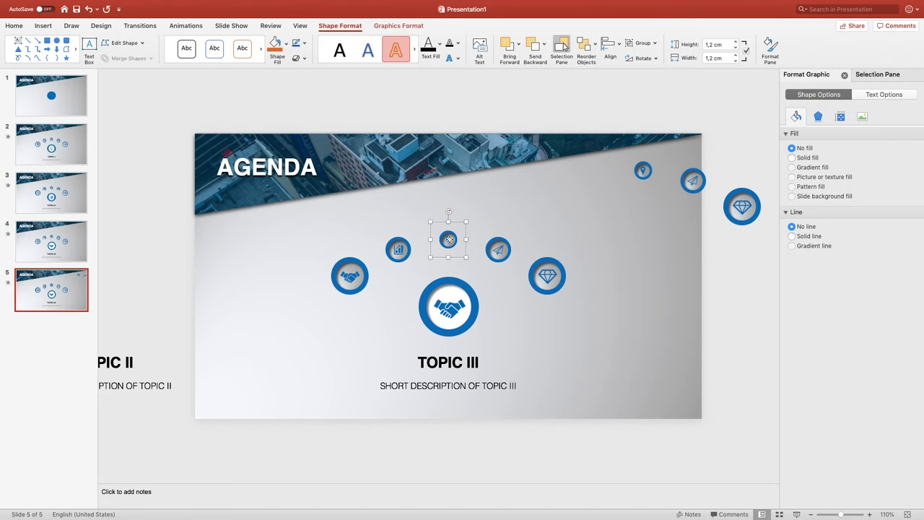
pyautogui.press('Escape')
# Place the pin icon on the arc right of the lightbulb, behind the paper-plane icon.
pyautogui.click(644, 166)
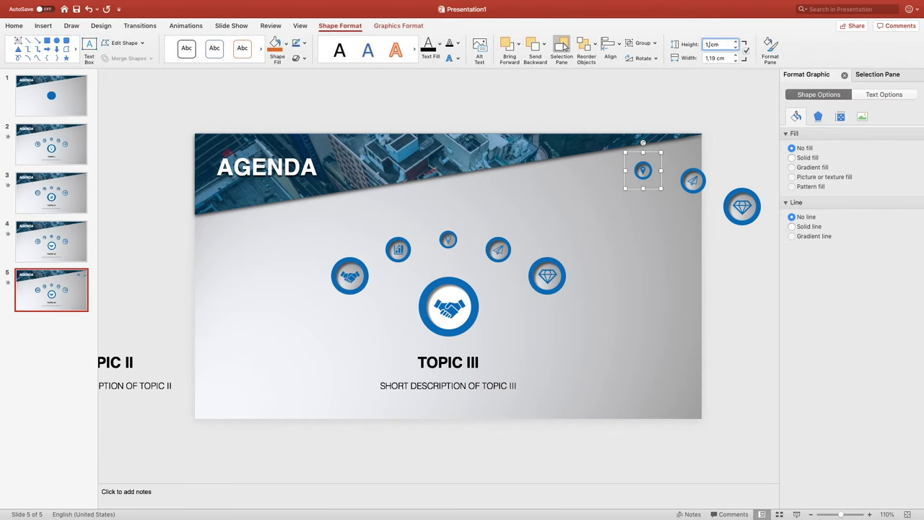
pyautogui.click(564, 46)
pyautogui.click(817, 125)
pyautogui.click(804, 75)
pyautogui.click(895, 322)
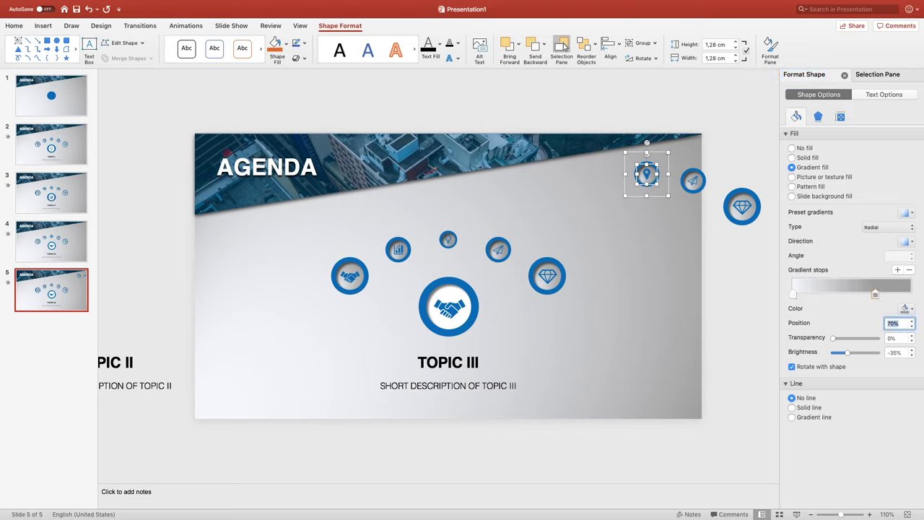
pyautogui.moveTo(669, 184); pyautogui.dragTo(519, 258)
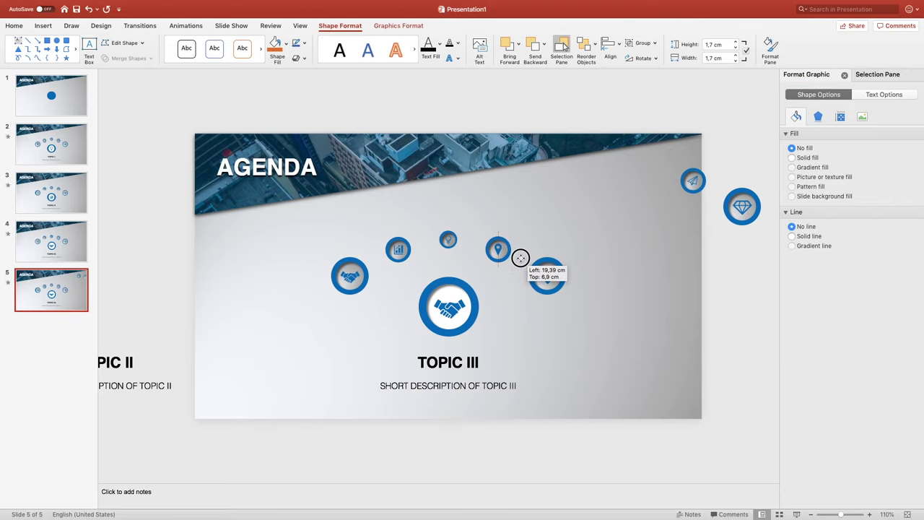
pyautogui.rightClick(517, 257)
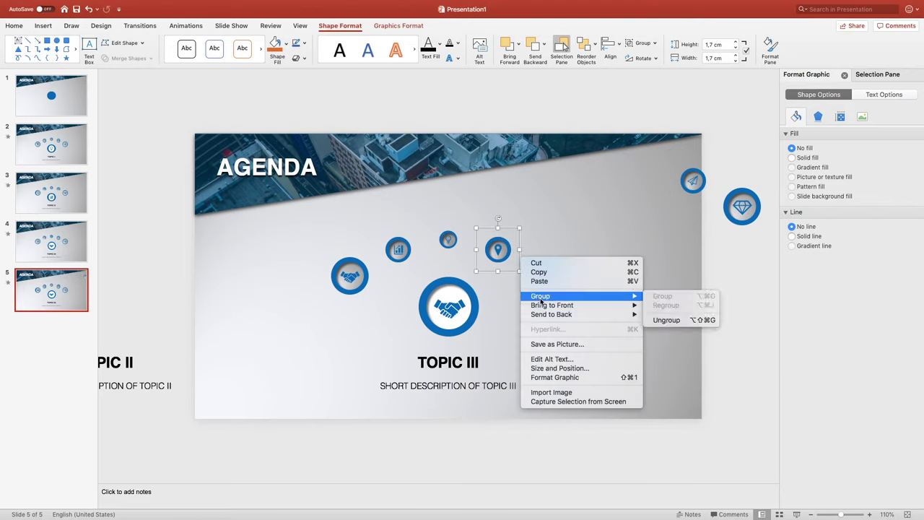
pyautogui.click(683, 312)
pyautogui.moveTo(513, 254); pyautogui.dragTo(500, 249)
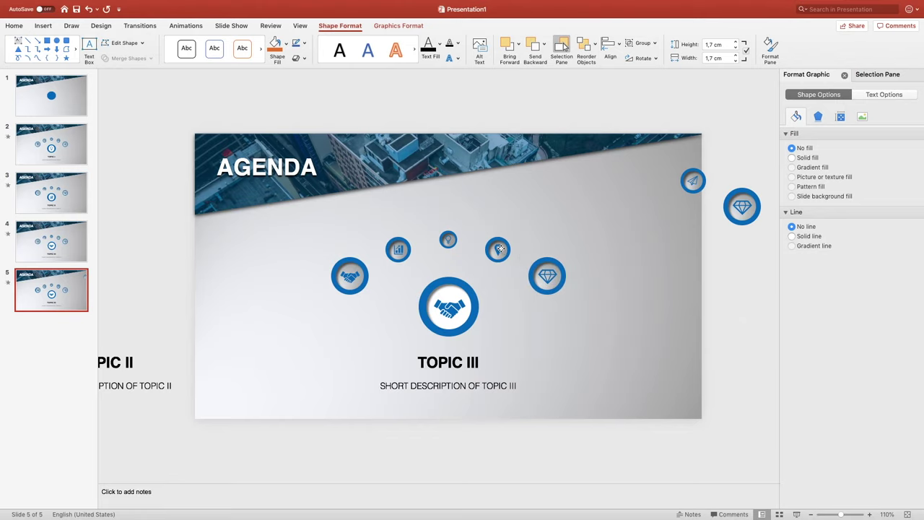
# Resize the paper-plane icon beside the slide to 2,5 cm.
pyautogui.click(499, 249)
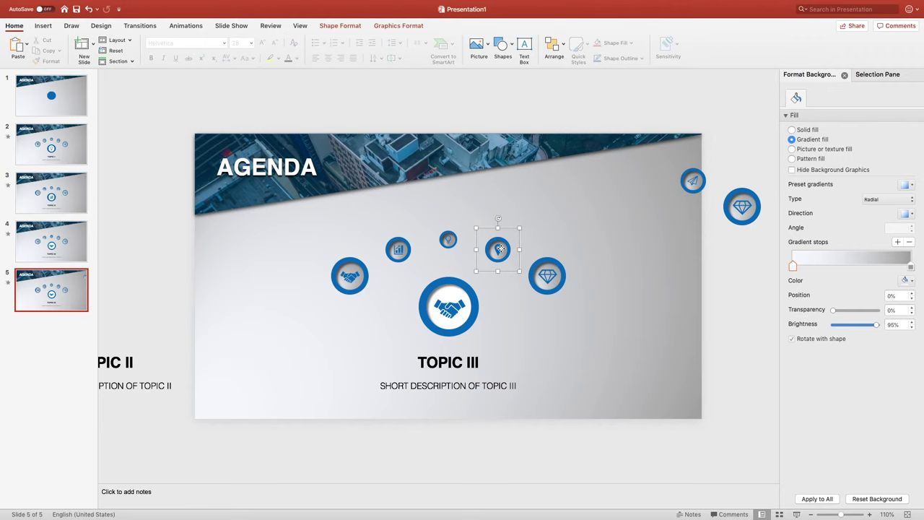
pyautogui.click(500, 249)
pyautogui.click(692, 180)
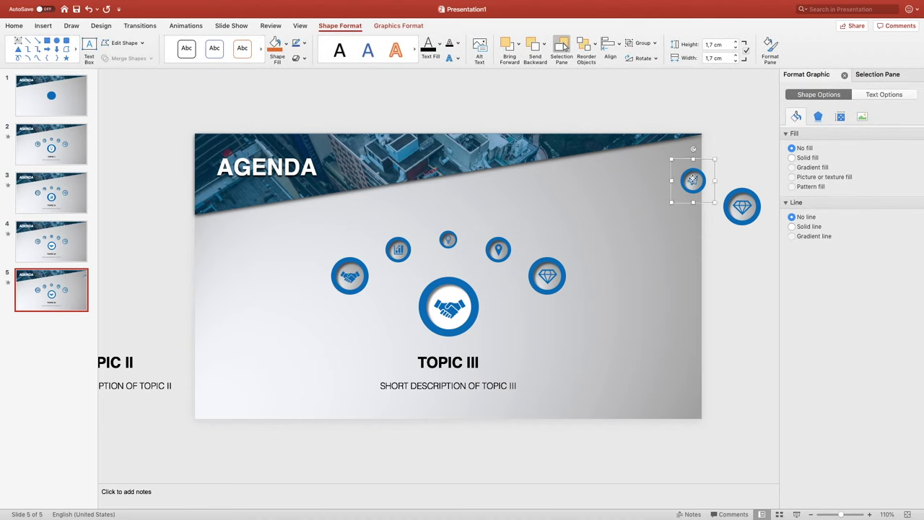
pyautogui.doubleClick(711, 45)
pyautogui.write('2,5')
pyautogui.press('Return')
# Set the plane's inner circle gradient stop position to 90%.
pyautogui.click(875, 75)
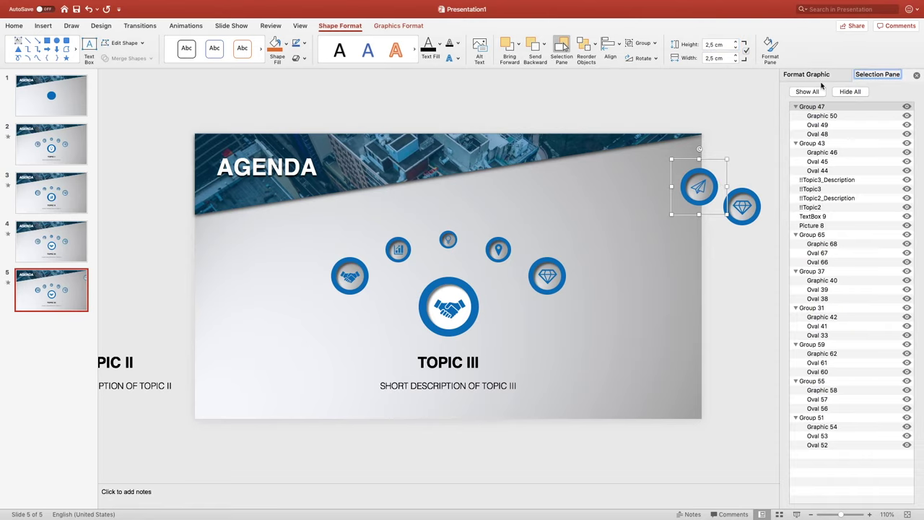
pyautogui.click(814, 126)
pyautogui.click(804, 75)
pyautogui.doubleClick(894, 324)
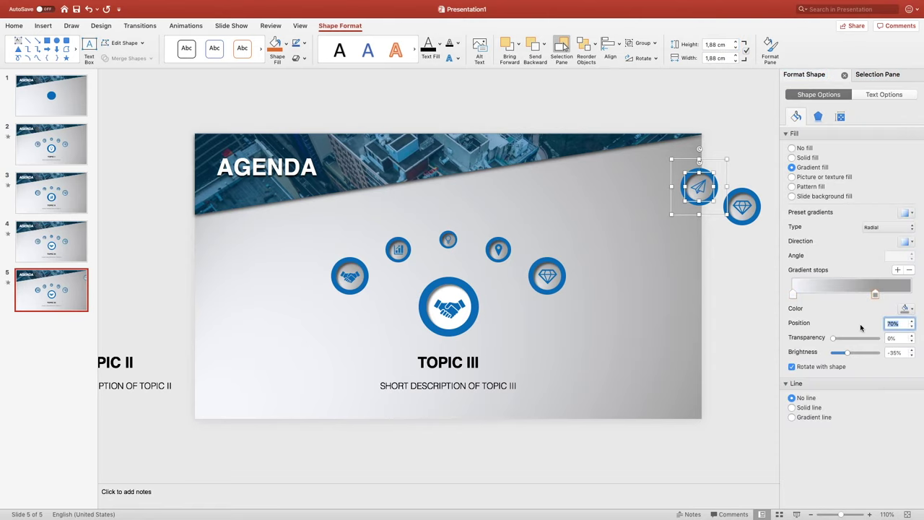
pyautogui.write('90')
pyautogui.press('Return')
# Move the plane to the arc's right end behind the diamond, then delete the old diamond icon.
pyautogui.moveTo(726, 205); pyautogui.dragTo(574, 285)
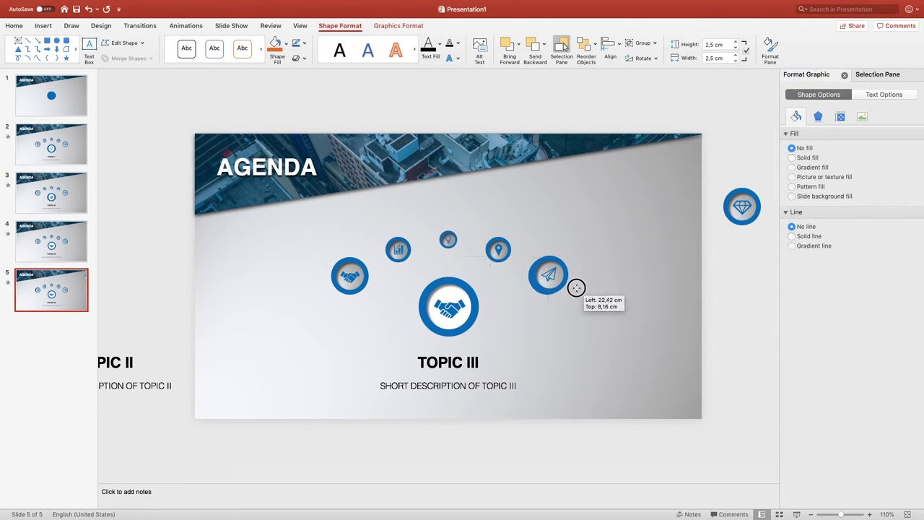
pyautogui.rightClick(575, 269)
pyautogui.moveTo(607, 329)
pyautogui.click(736, 331)
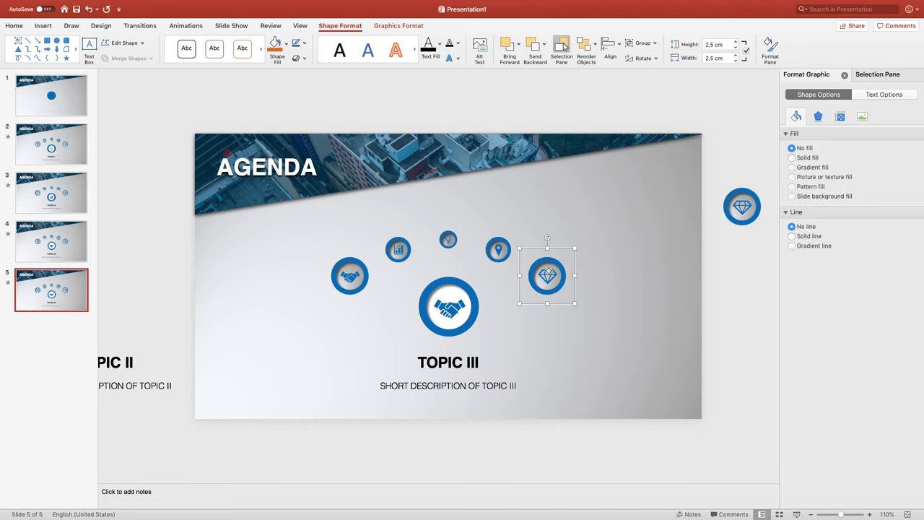
pyautogui.press('Delete')
# Enlarge the diamond icon beside the slide to 4 cm.
pyautogui.click(748, 204)
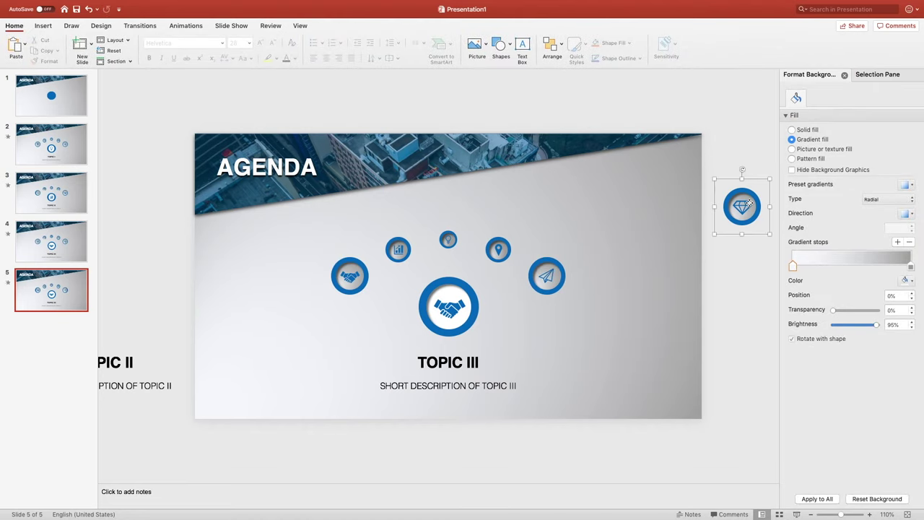
pyautogui.write('4')
pyautogui.press('Return')
pyautogui.click(757, 202)
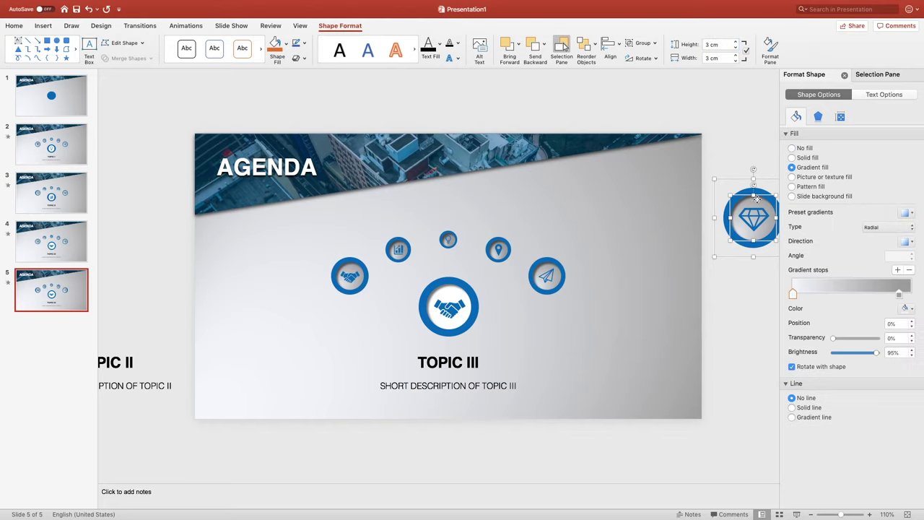
pyautogui.click(757, 198)
# Centre the diamond on the large central circle, send it to back, and delete the handshake icon.
pyautogui.moveTo(769, 181); pyautogui.dragTo(463, 267)
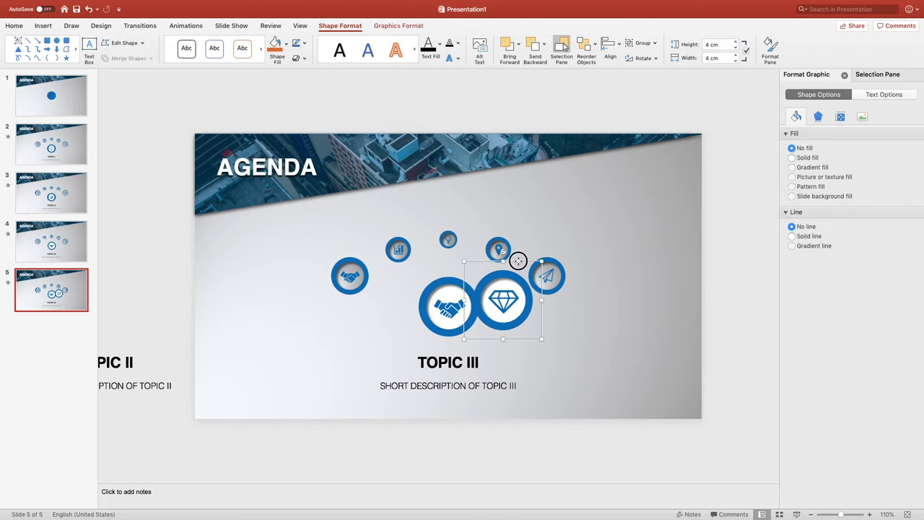
pyautogui.moveTo(465, 267); pyautogui.dragTo(466, 272)
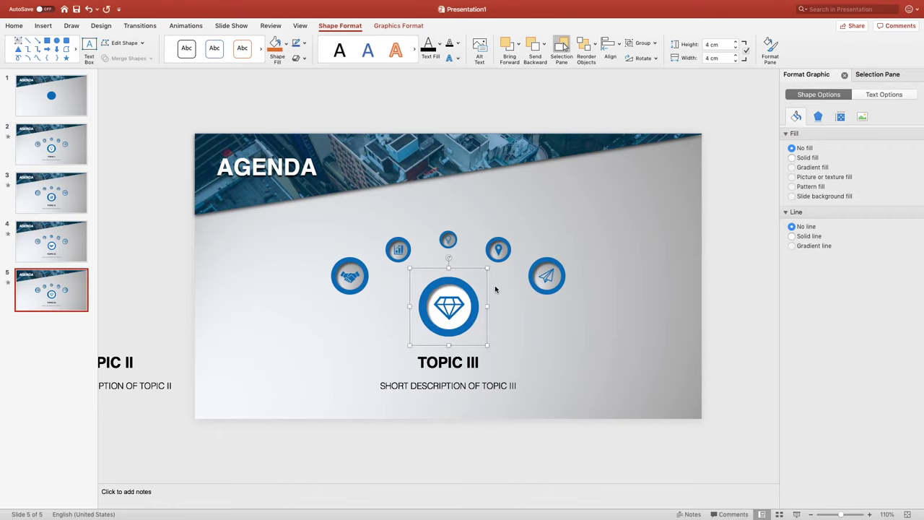
pyautogui.rightClick(485, 290)
pyautogui.moveTo(499, 344)
pyautogui.click(653, 351)
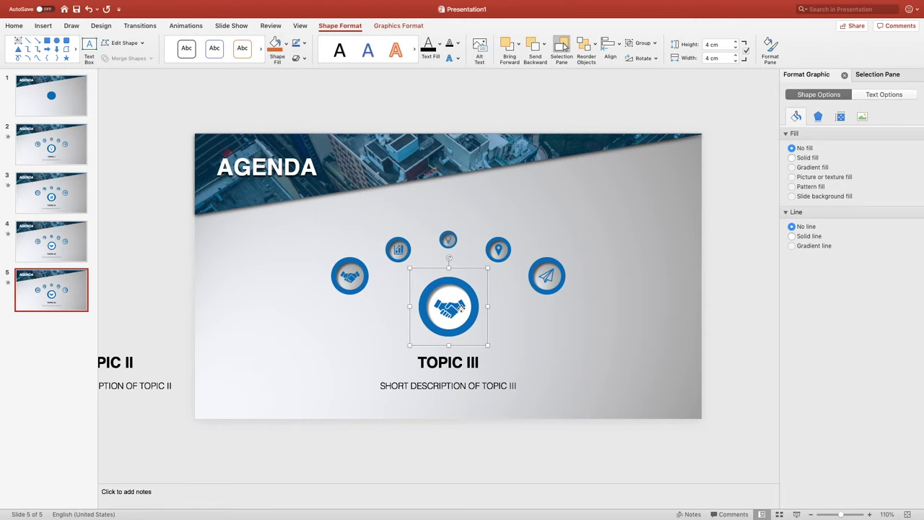
pyautogui.press('Delete')
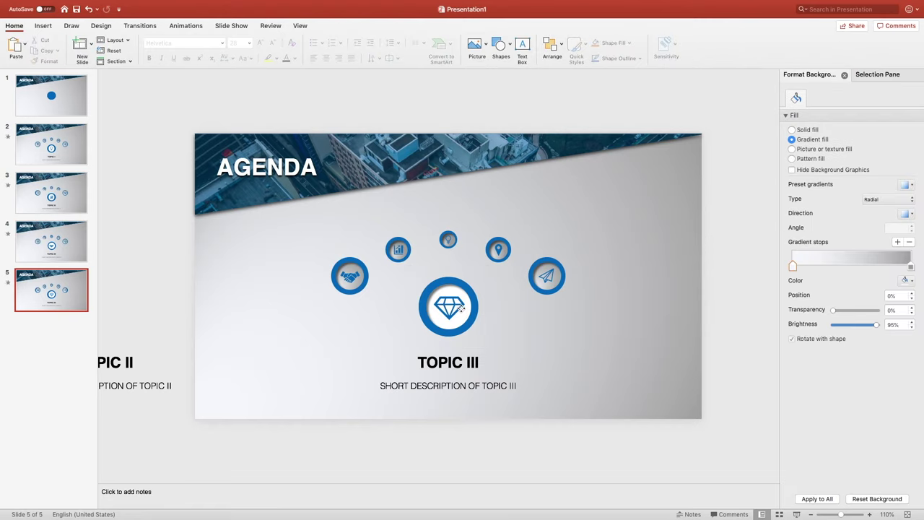
# Change the off-slide title and description to TOPIC III, and the centre ones to TOPIC IV.
pyautogui.click(133, 362)
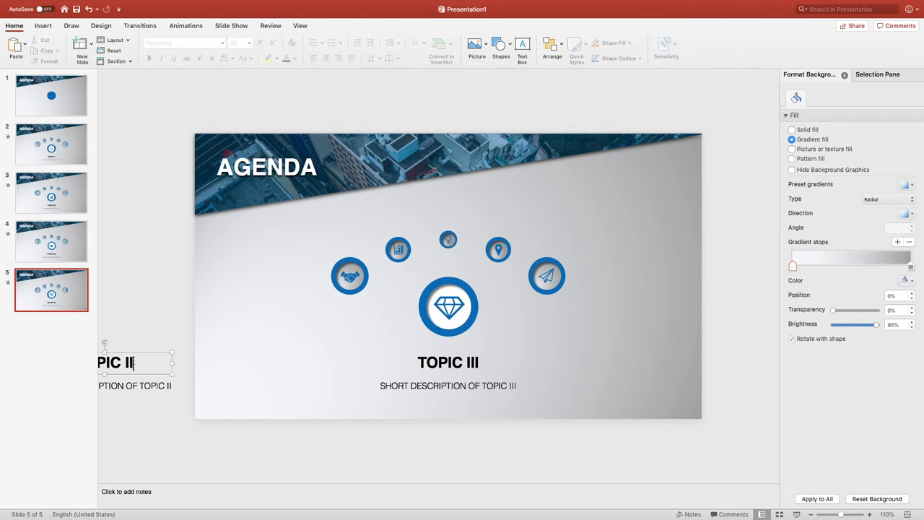
pyautogui.write('I')
pyautogui.click(172, 386)
pyautogui.write('I')
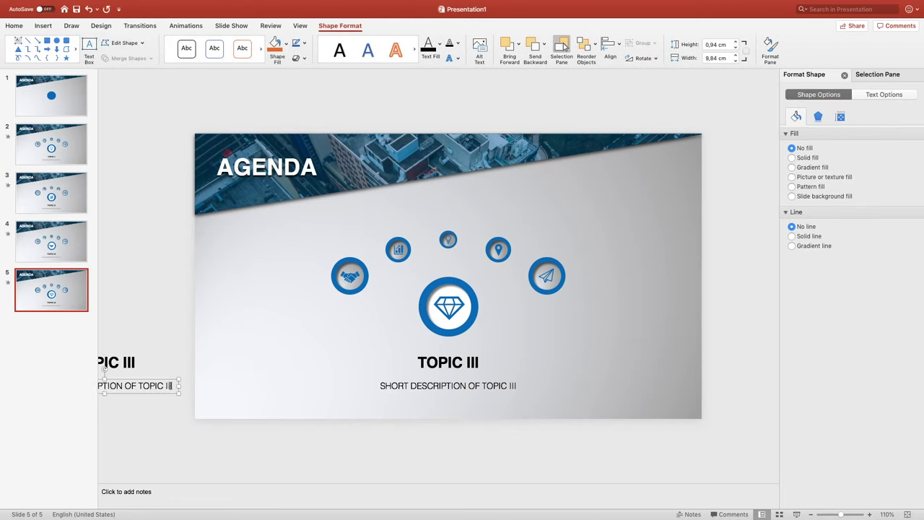
pyautogui.click(476, 361)
pyautogui.press('BackSpace')
pyautogui.press('BackSpace')
pyautogui.write('V')
pyautogui.click(517, 385)
pyautogui.press('BackSpace')
pyautogui.press('BackSpace')
pyautogui.write('V')
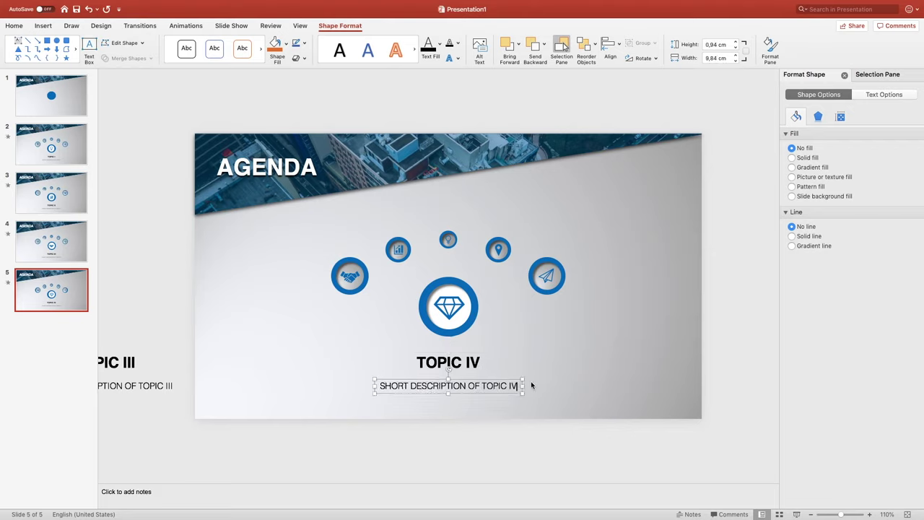
# Rename the boxes to !!Topic4, !!Topic4_Description and !!Topic3, then select the TOPIC IV title and description.
pyautogui.click(562, 48)
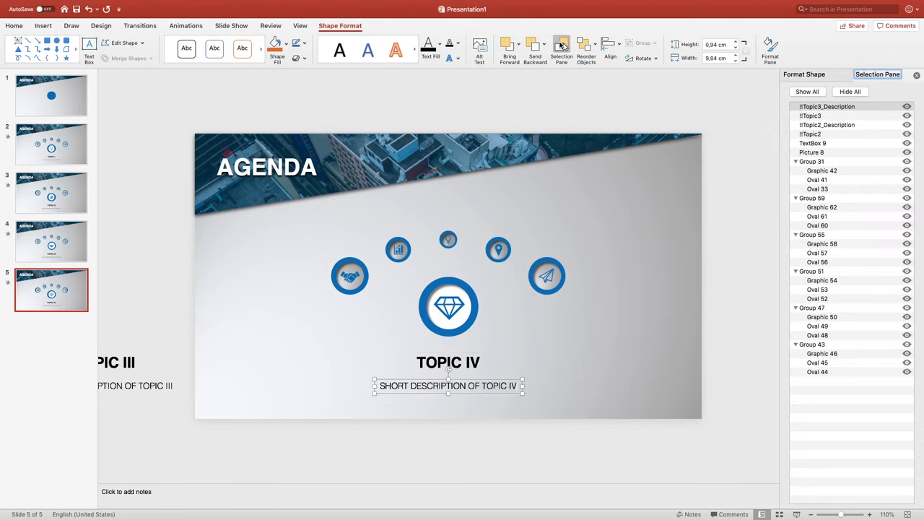
pyautogui.doubleClick(819, 106)
pyautogui.press('BackSpace')
pyautogui.write('4')
pyautogui.doubleClick(819, 116)
pyautogui.press('BackSpace')
pyautogui.write('4')
pyautogui.doubleClick(819, 125)
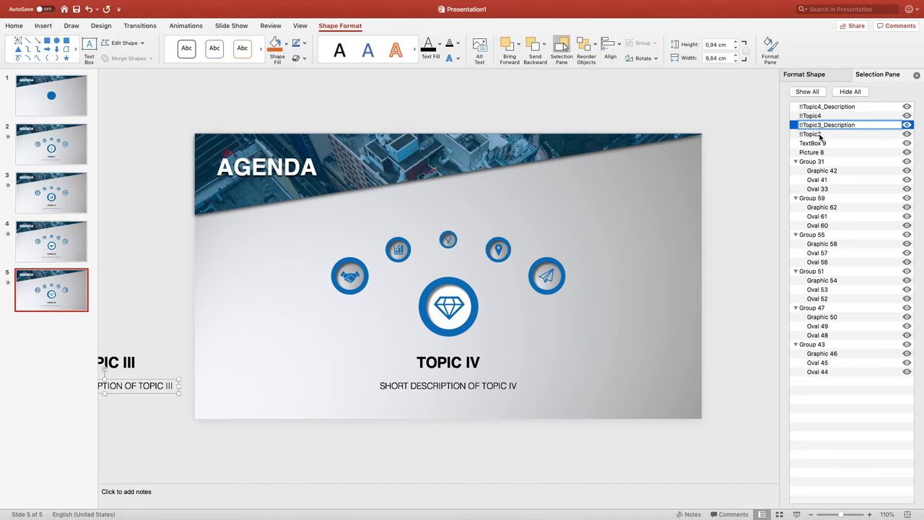
pyautogui.doubleClick(820, 134)
pyautogui.press('BackSpace')
pyautogui.write('3')
pyautogui.press('Return')
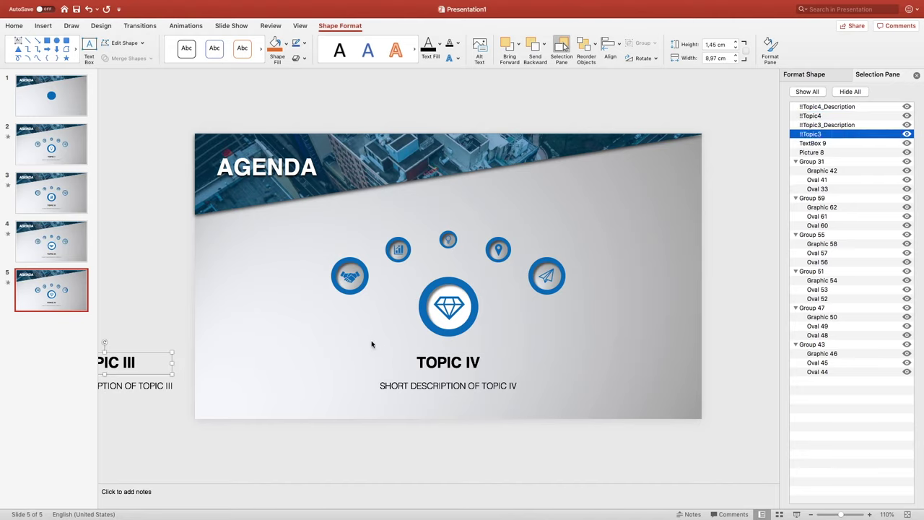
pyautogui.click(365, 341)
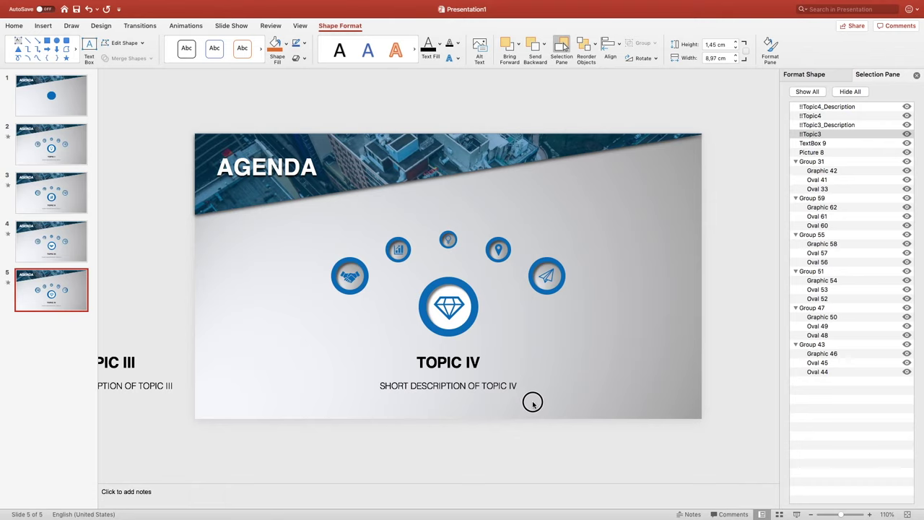
pyautogui.moveTo(533, 399); pyautogui.dragTo(376, 346)
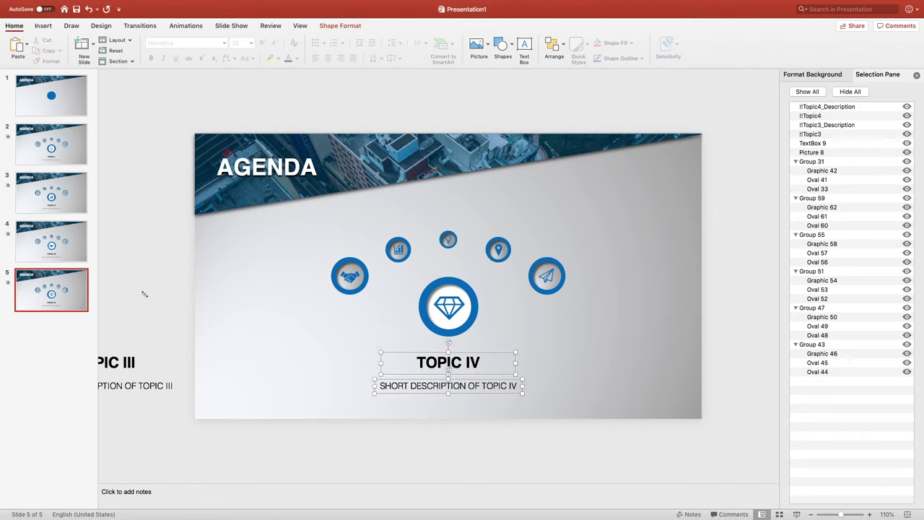
# Paste the TOPIC IV title and description on slide 4, off-slide right of TOPIC III.
pyautogui.click(66, 252)
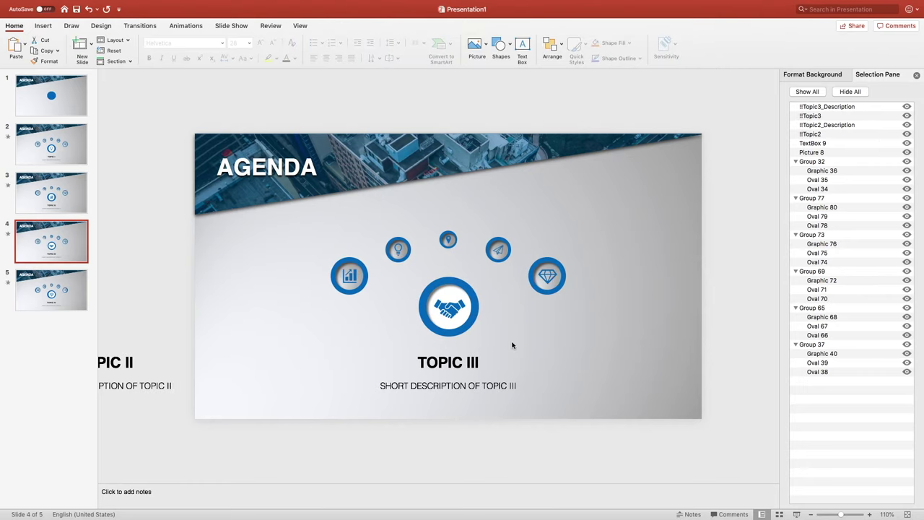
pyautogui.press('super+v')
pyautogui.moveTo(503, 360); pyautogui.dragTo(496, 351)
pyautogui.press('Right')
pyautogui.press('Right')
pyautogui.press('Right')
pyautogui.press('Right')
pyautogui.press('Right')
pyautogui.press('Right')
pyautogui.press('Right')
pyautogui.press('Right')
pyautogui.press('Right')
pyautogui.press('Right')
pyautogui.press('Right')
pyautogui.press('Right')
pyautogui.press('Right')
pyautogui.press('Right')
pyautogui.press('Right')
pyautogui.press('Right')
pyautogui.press('Right')
pyautogui.press('Right')
pyautogui.press('Right')
pyautogui.press('Right')
pyautogui.press('Right')
pyautogui.press('Right')
pyautogui.press('Right')
pyautogui.press('Right')
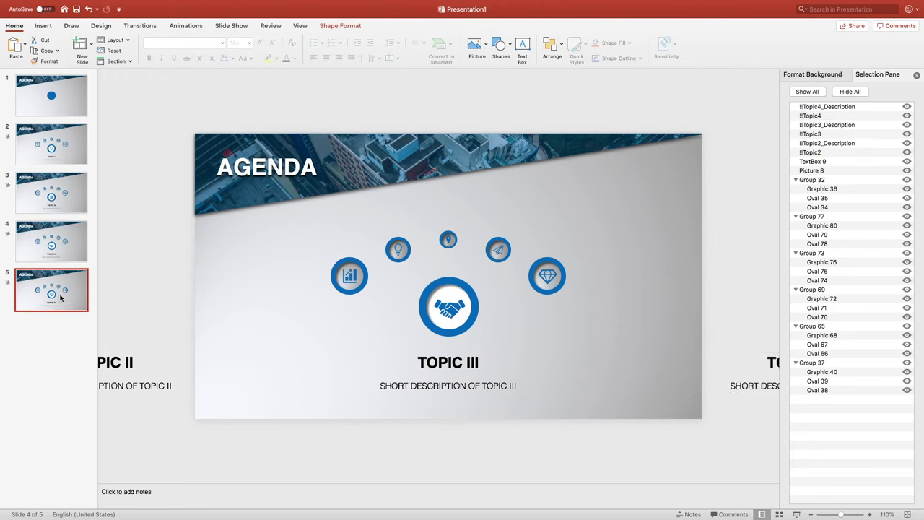
# Apply a Morph transition to slide 5 and duplicate it as slide 6.
pyautogui.click(139, 26)
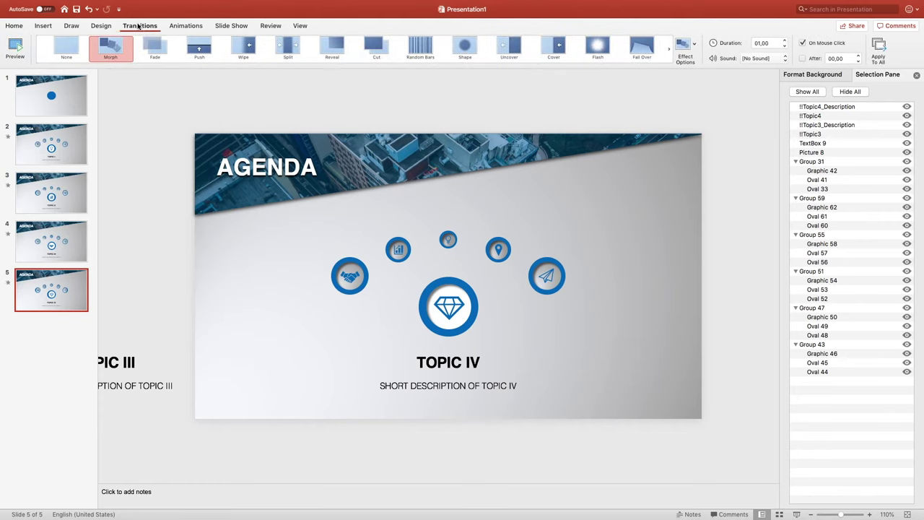
pyautogui.click(110, 48)
pyautogui.click(111, 48)
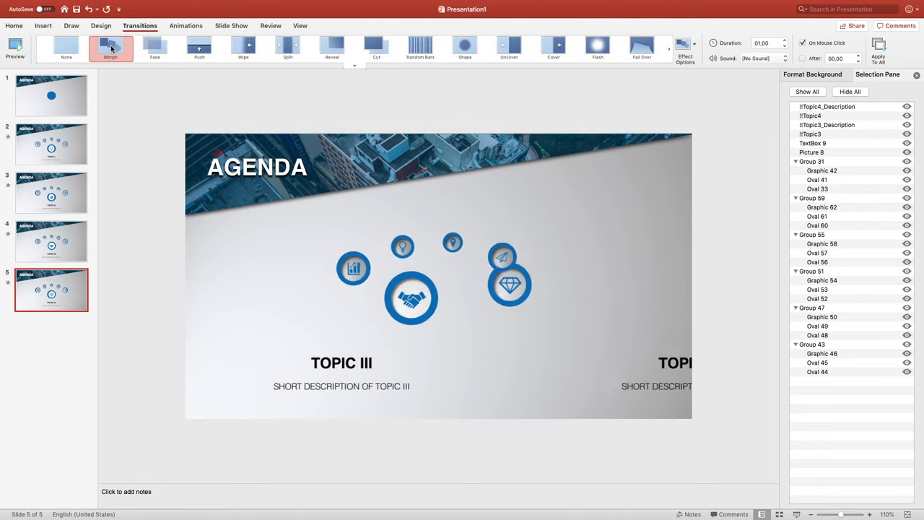
pyautogui.click(110, 47)
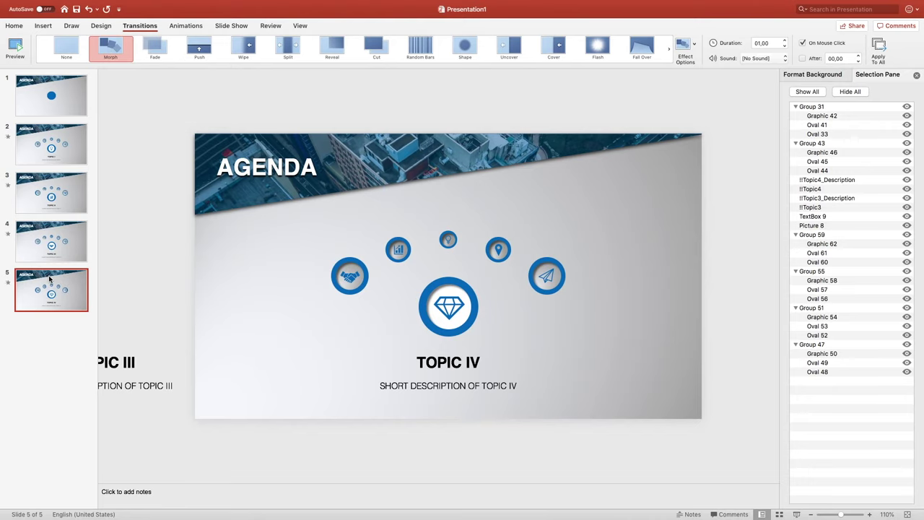
pyautogui.press('super+d')
# Copy the icon arc on slide 6 and place the duplicate at the top right.
pyautogui.click(812, 74)
pyautogui.click(812, 139)
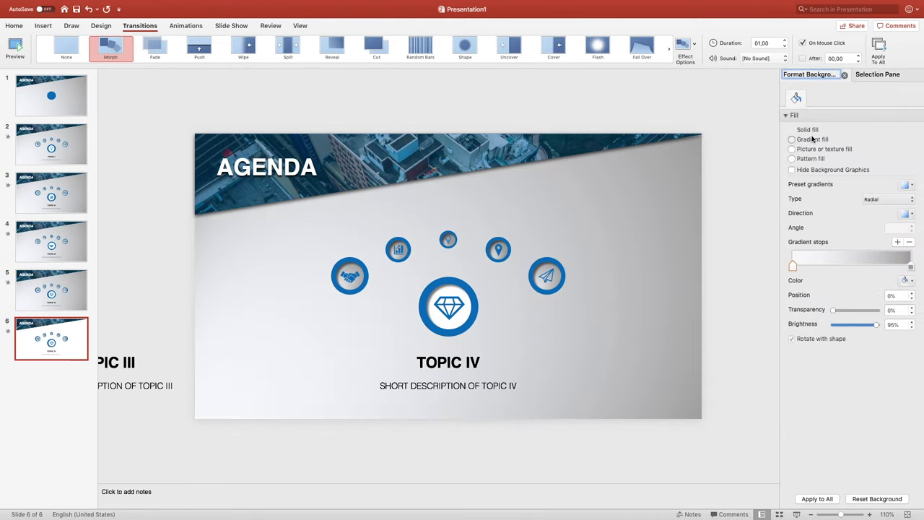
pyautogui.moveTo(290, 209); pyautogui.dragTo(596, 358)
pyautogui.press('super+c')
pyautogui.press('super+v')
pyautogui.moveTo(563, 303)
pyautogui.mouseDown()
pyautogui.moveTo(734, 253)
pyautogui.moveTo(765, 230)
pyautogui.mouseUp()
# Resize the duplicate diamond icon to 2,5 cm and give its inner circle a gradient with a 90% stop.
pyautogui.click(656, 216)
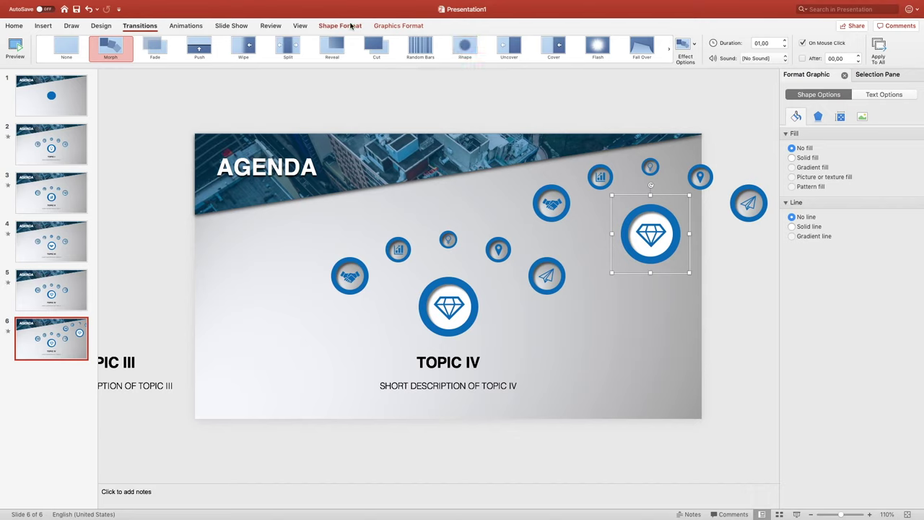
pyautogui.click(340, 25)
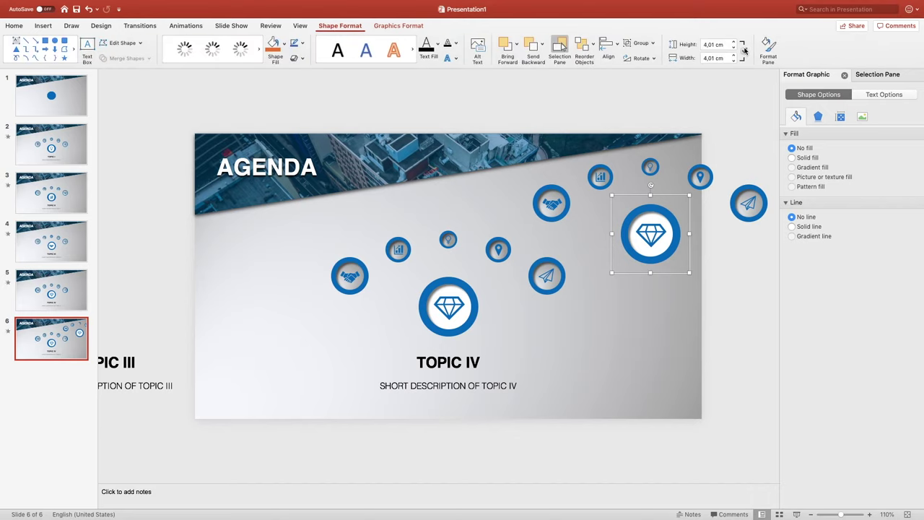
pyautogui.click(718, 44)
pyautogui.write('2,5')
pyautogui.press('Return')
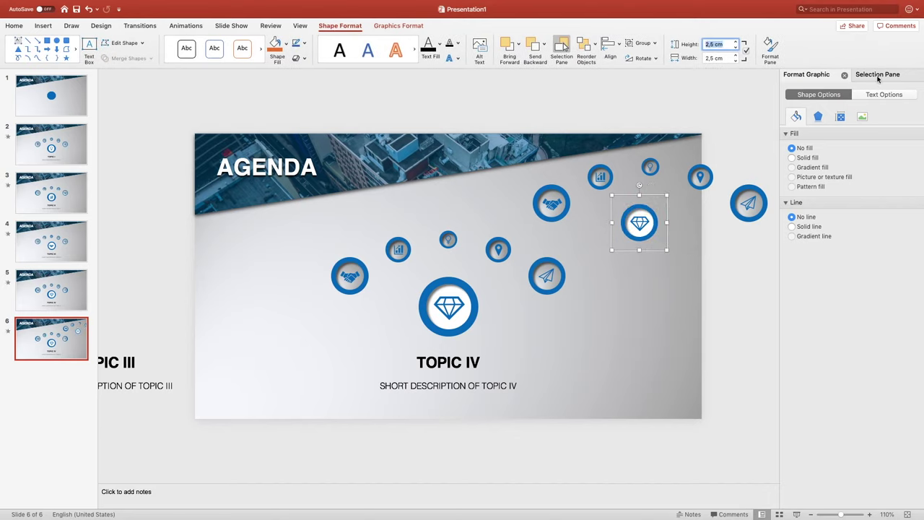
pyautogui.click(878, 74)
pyautogui.click(818, 163)
pyautogui.click(803, 75)
pyautogui.click(812, 167)
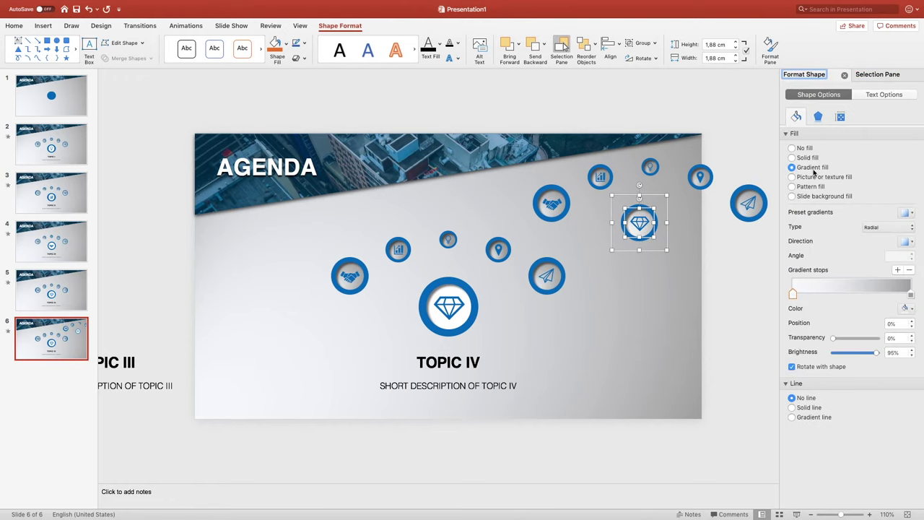
pyautogui.click(910, 294)
pyautogui.click(895, 324)
pyautogui.write('90')
pyautogui.press('Return')
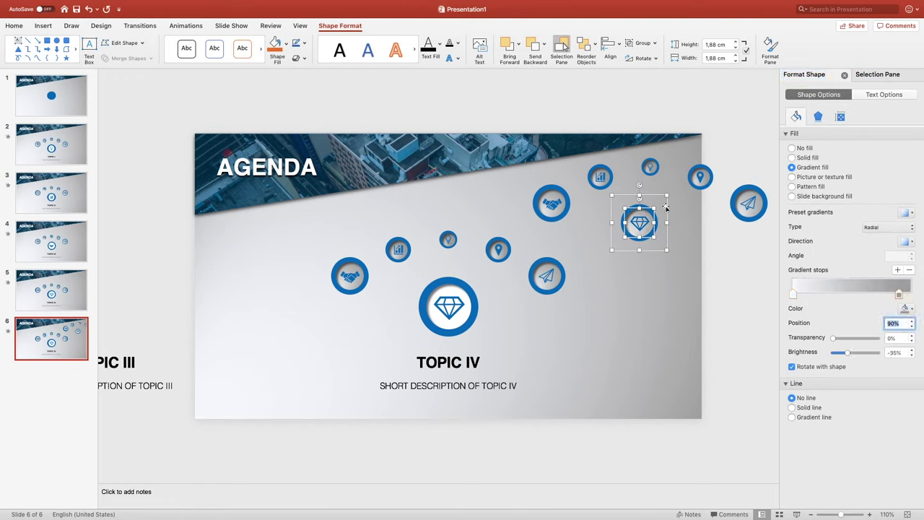
# Move the diamond to the arc's left spot, send it to back, and delete the handshake there.
pyautogui.moveTo(667, 212); pyautogui.dragTo(377, 265)
pyautogui.rightClick(377, 265)
pyautogui.moveTo(418, 318)
pyautogui.click(548, 322)
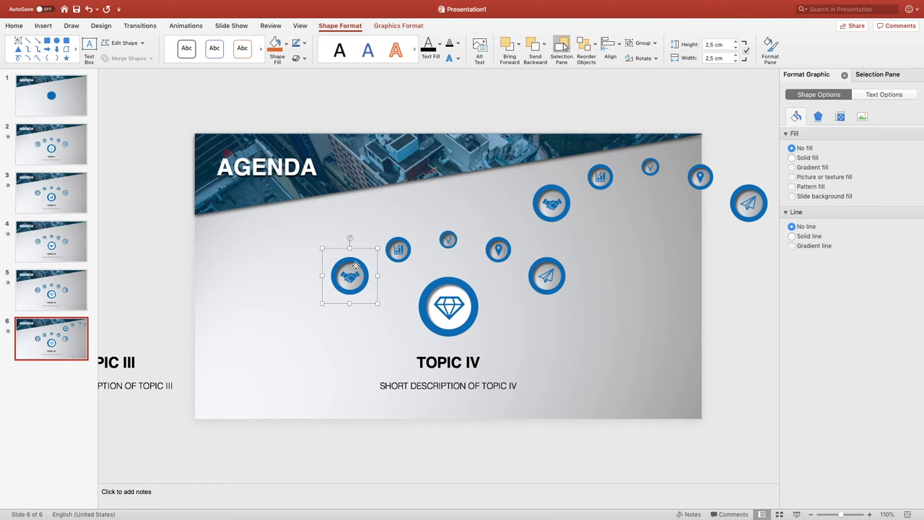
pyautogui.press('Delete')
# Size the spare handshake icon to 1,28 cm with a 70% gradient stop and move it to the second spot.
pyautogui.click(556, 200)
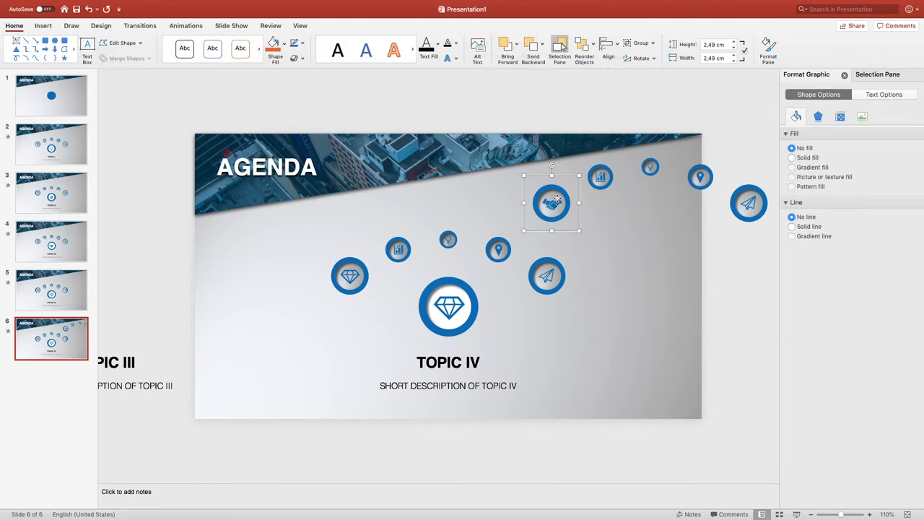
pyautogui.write('1,7')
pyautogui.press('Return')
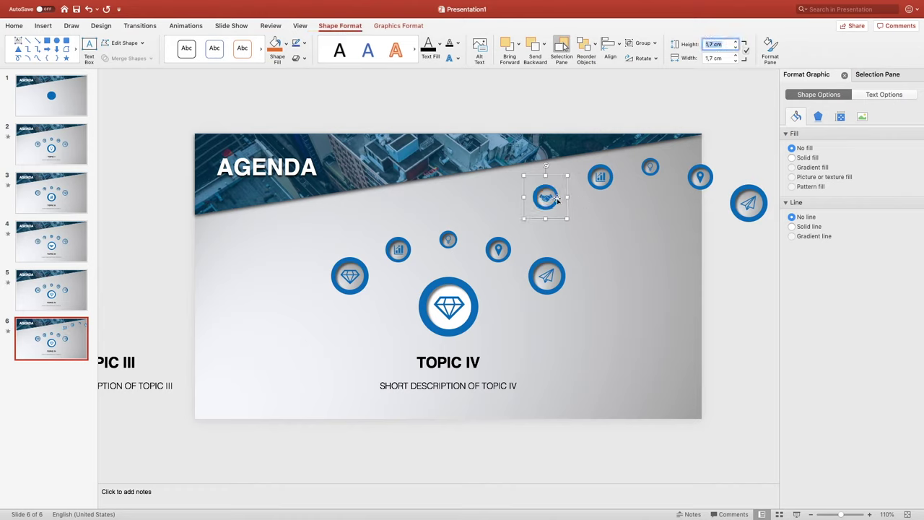
pyautogui.click(878, 75)
pyautogui.click(805, 74)
pyautogui.click(898, 294)
pyautogui.doubleClick(894, 322)
pyautogui.write('70')
pyautogui.press('Return')
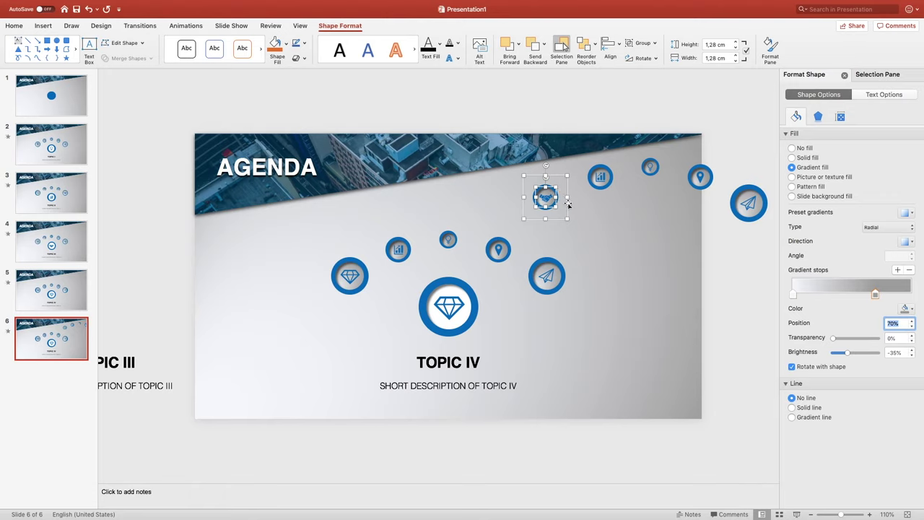
pyautogui.moveTo(567, 204); pyautogui.dragTo(420, 257)
# Send the handshake icon behind the existing icon in the arc's second spot.
pyautogui.rightClick(421, 257)
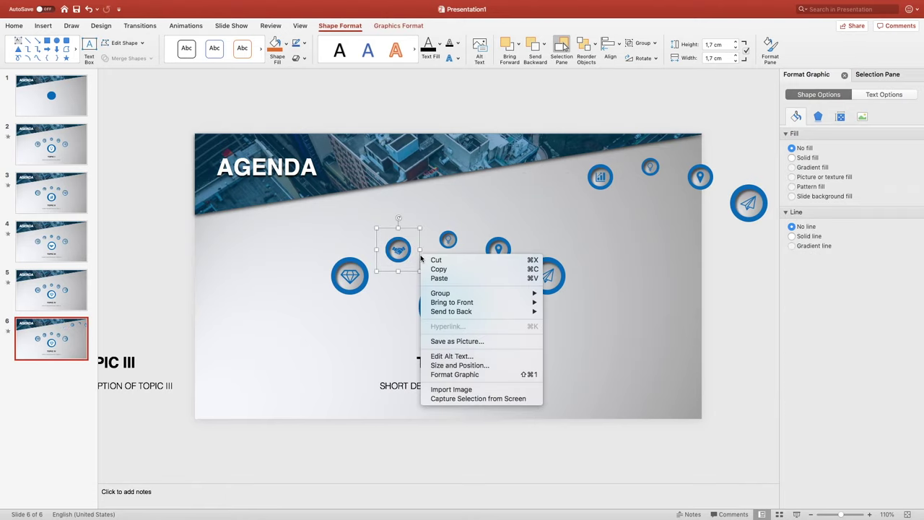
pyautogui.moveTo(451, 311)
pyautogui.click(576, 316)
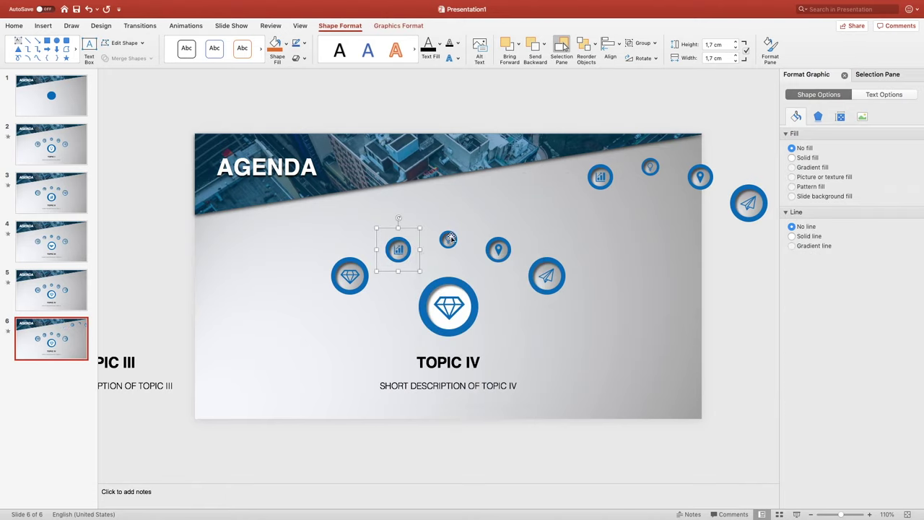
# Resize the spare chart icon to 1,2 cm and set its inner circle's gradient stop to 50%.
pyautogui.click(608, 177)
pyautogui.click(712, 44)
pyautogui.press('BackSpace')
pyautogui.write('2')
pyautogui.press('Return')
pyautogui.click(876, 75)
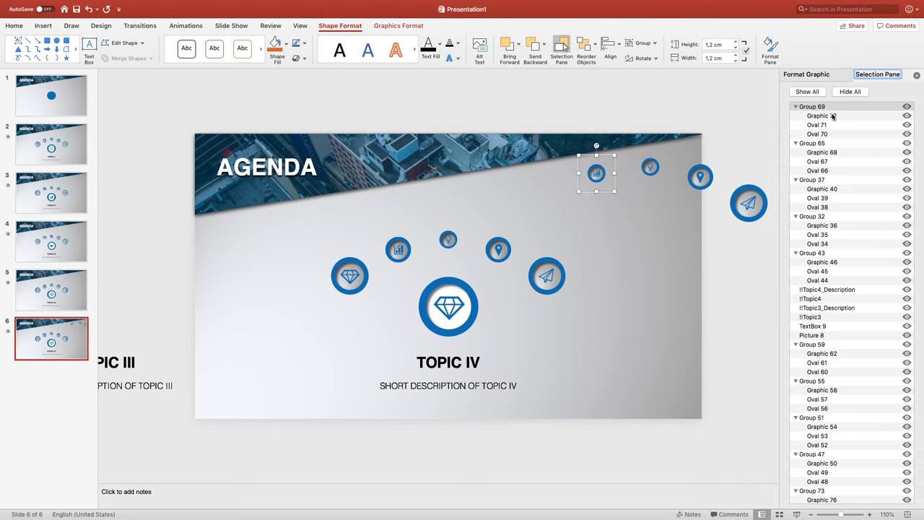
pyautogui.press('Escape')
pyautogui.click(816, 75)
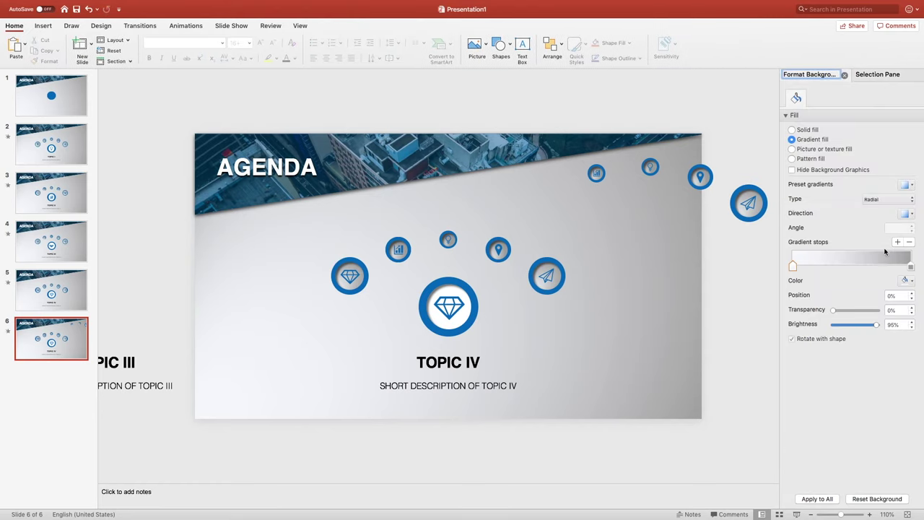
pyautogui.click(598, 171)
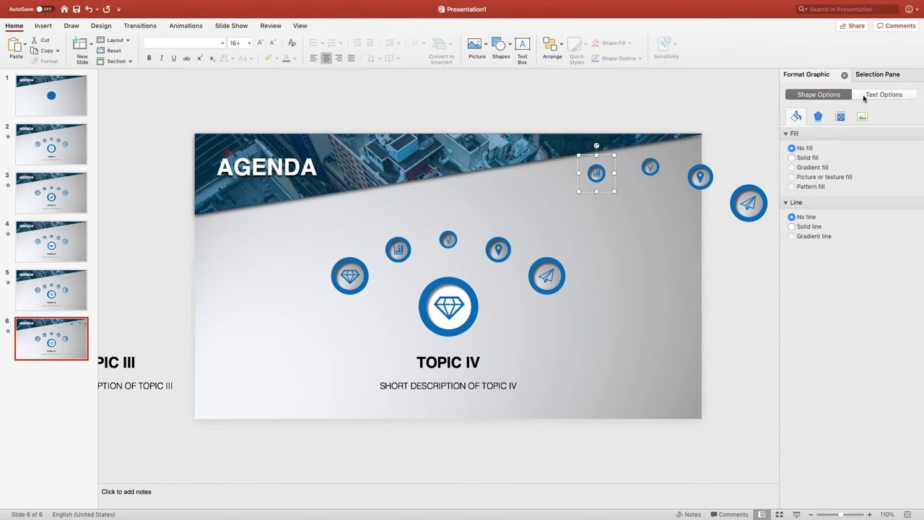
pyautogui.click(886, 75)
pyautogui.click(815, 77)
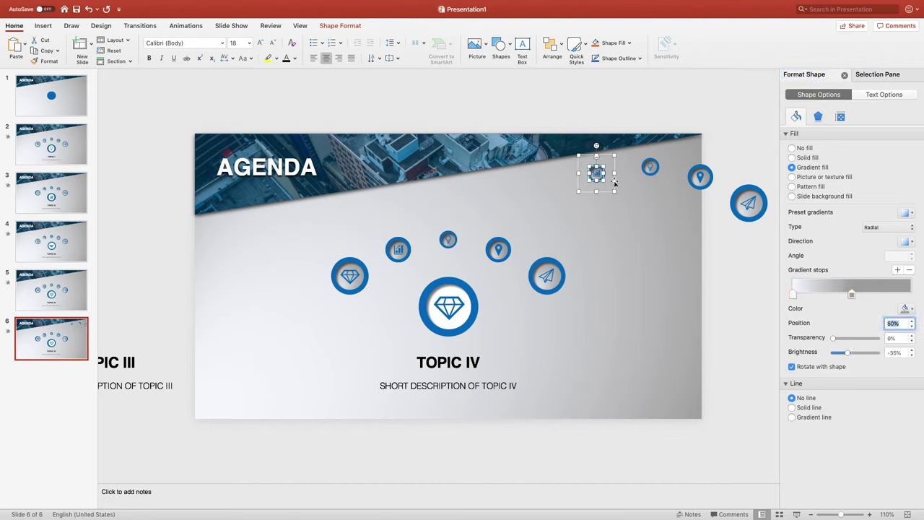
# Move the chart icon to the top of the arc and send it to back.
pyautogui.moveTo(615, 183); pyautogui.dragTo(465, 247)
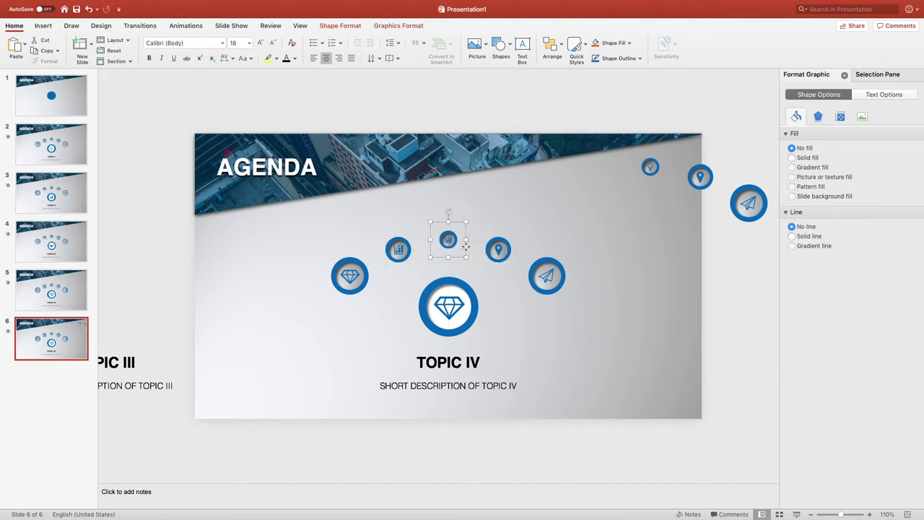
pyautogui.rightClick(466, 247)
pyautogui.moveTo(498, 302)
pyautogui.click(613, 303)
pyautogui.click(447, 239)
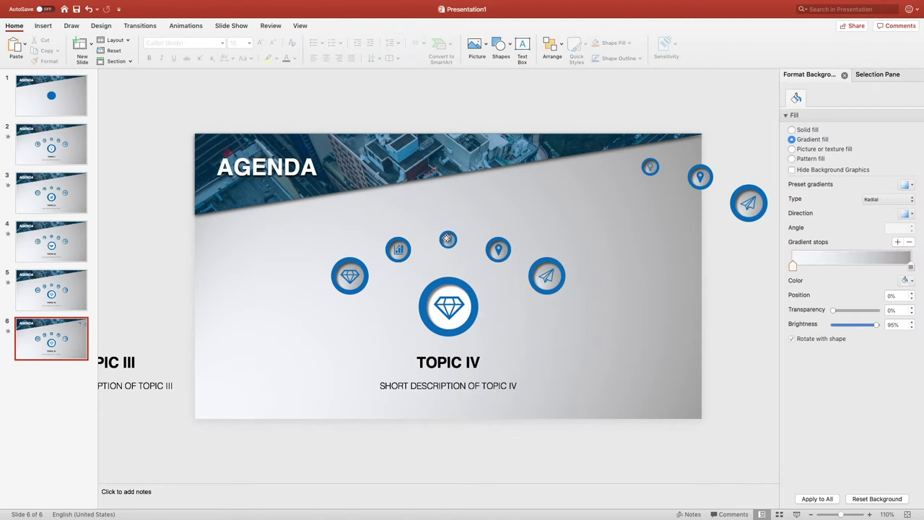
# Resize the spare lightbulb icon and set its inner circle's gradient stop to 70%.
pyautogui.click(652, 163)
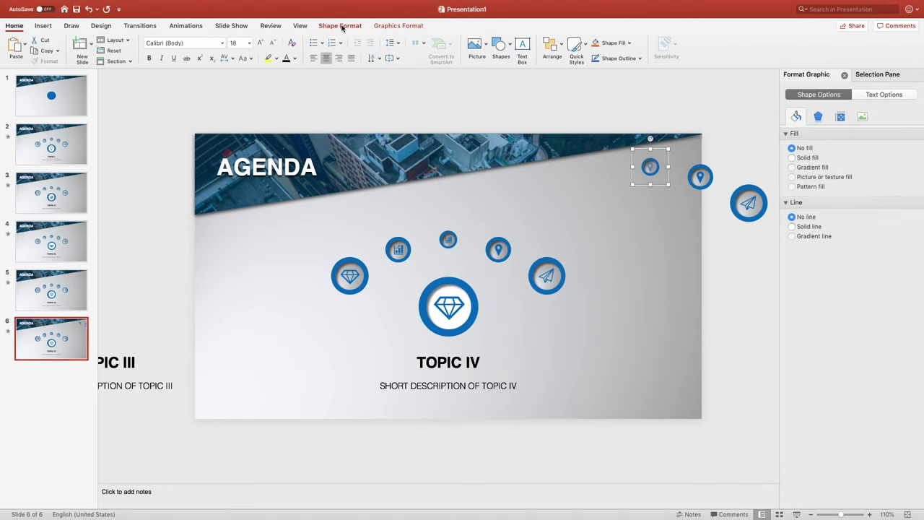
pyautogui.click(713, 44)
pyautogui.write('28')
pyautogui.press('Return')
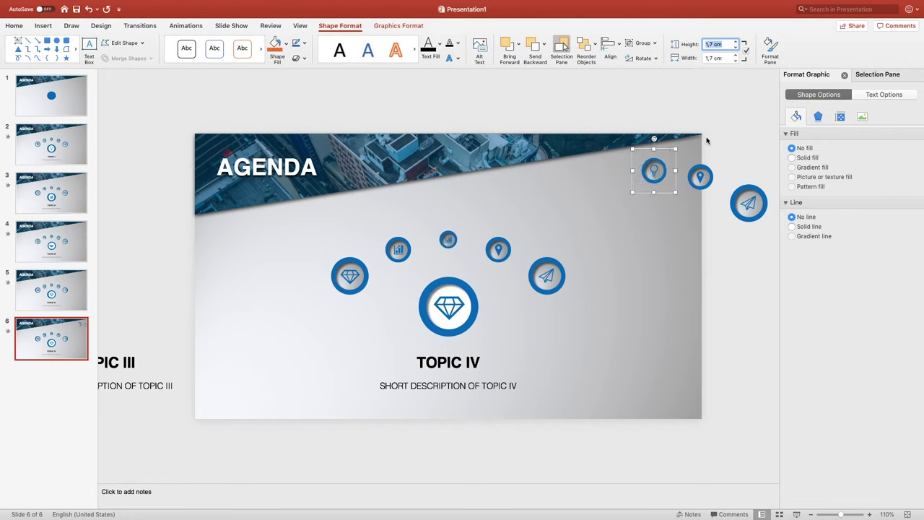
pyautogui.click(872, 75)
pyautogui.click(818, 124)
pyautogui.click(811, 75)
pyautogui.click(862, 288)
pyautogui.click(895, 324)
pyautogui.write('70')
pyautogui.press('Return')
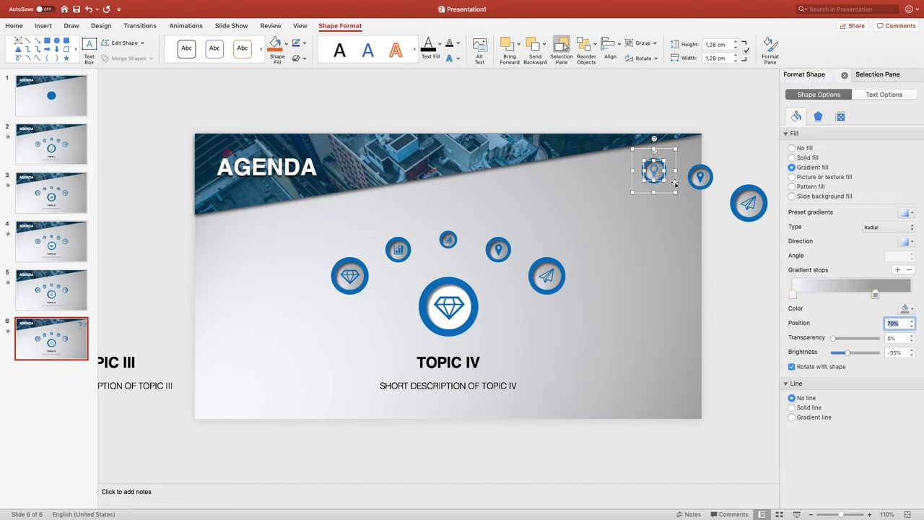
# Move the lightbulb icon into the arc's fourth spot and send it to back.
pyautogui.moveTo(675, 184); pyautogui.dragTo(519, 260)
pyautogui.rightClick(519, 260)
pyautogui.click(711, 313)
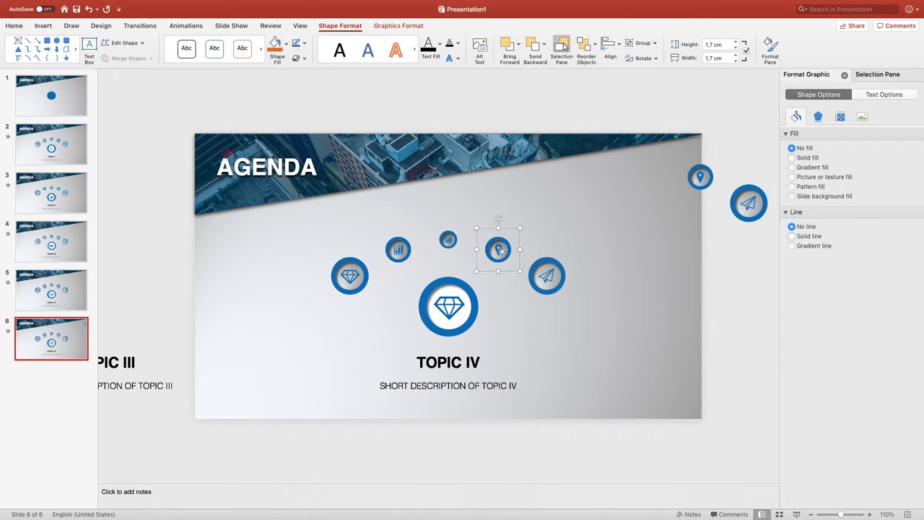
# Set the off-slide pin icon's inner-circle gradient stop position to 90%.
pyautogui.press('Escape')
pyautogui.click(695, 180)
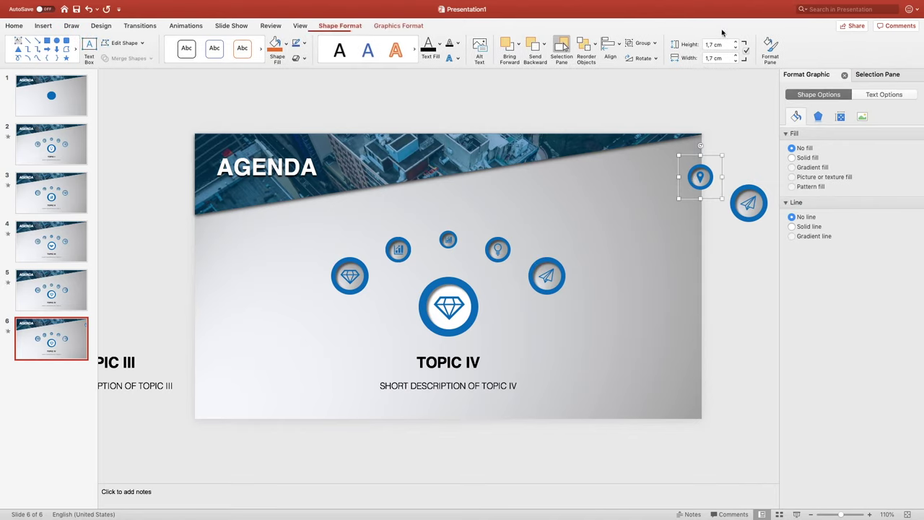
pyautogui.write('2,5')
pyautogui.click(878, 74)
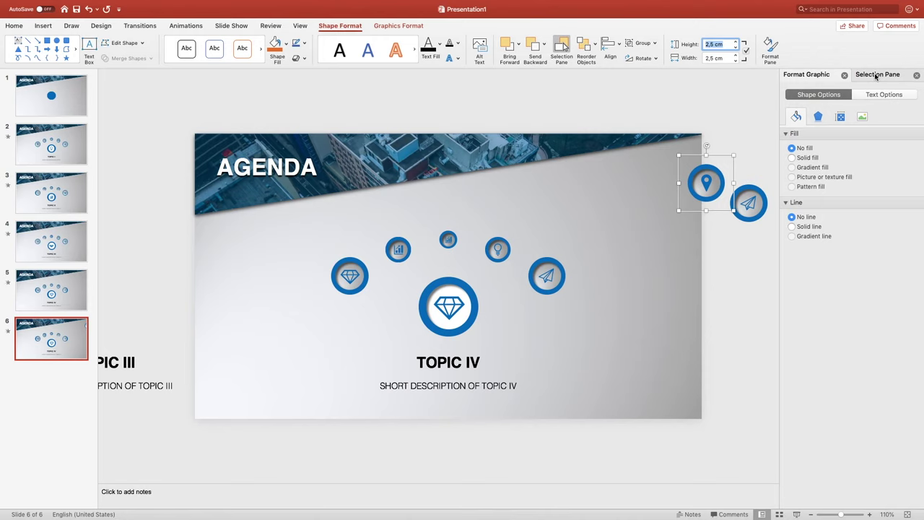
pyautogui.click(820, 125)
pyautogui.click(815, 75)
pyautogui.doubleClick(895, 323)
pyautogui.write('90')
pyautogui.press('Return')
# Place the pin icon on the arc, send it to back, and delete the old paper plane.
pyautogui.moveTo(733, 171); pyautogui.dragTo(573, 264)
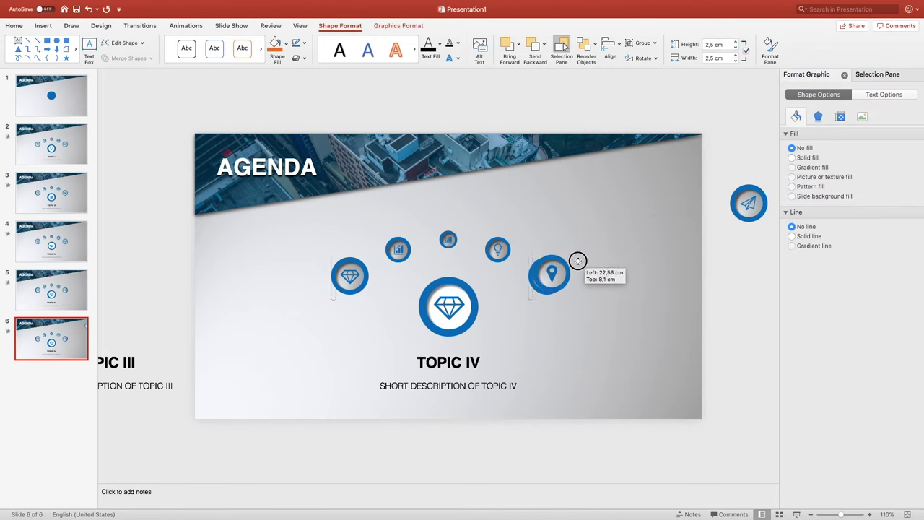
pyautogui.rightClick(573, 264)
pyautogui.moveTo(671, 319)
pyautogui.click(731, 319)
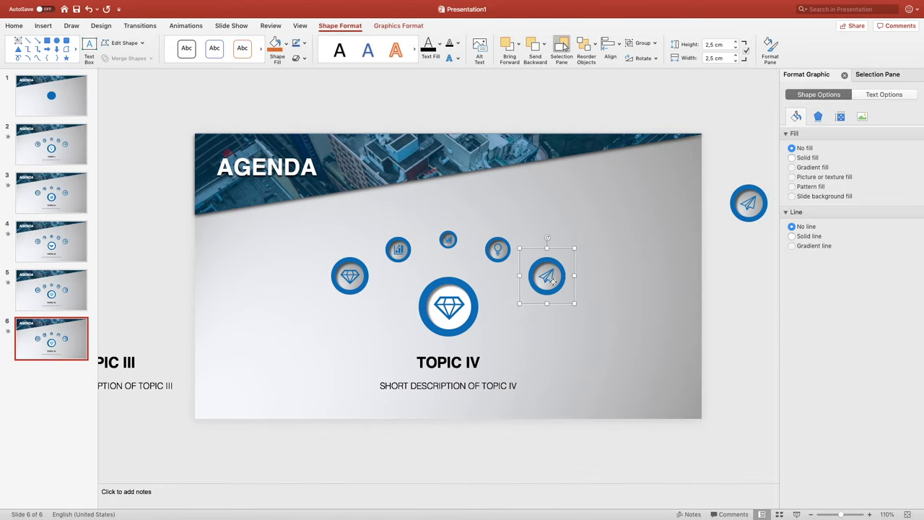
pyautogui.press('Delete')
# Resize the off-slide paper-plane icon to 4 cm height and check its inner circle's fill.
pyautogui.click(744, 194)
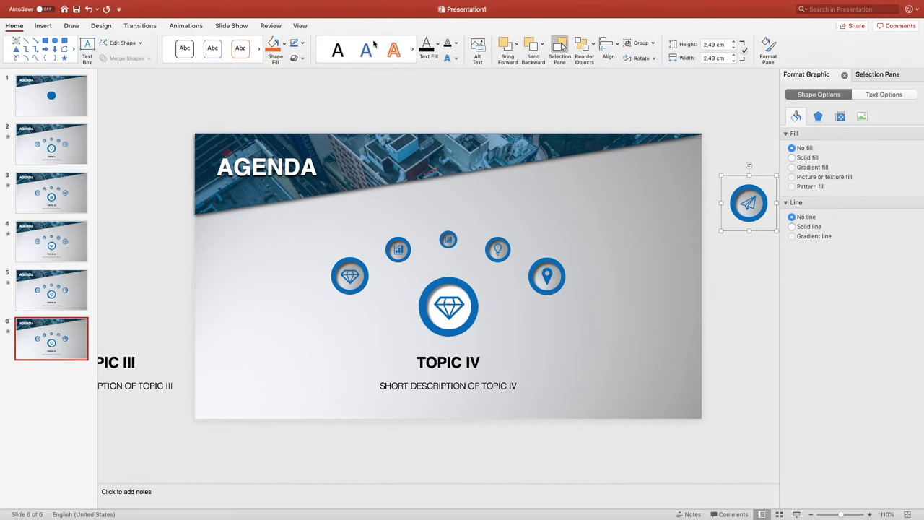
pyautogui.write('4')
pyautogui.press('Return')
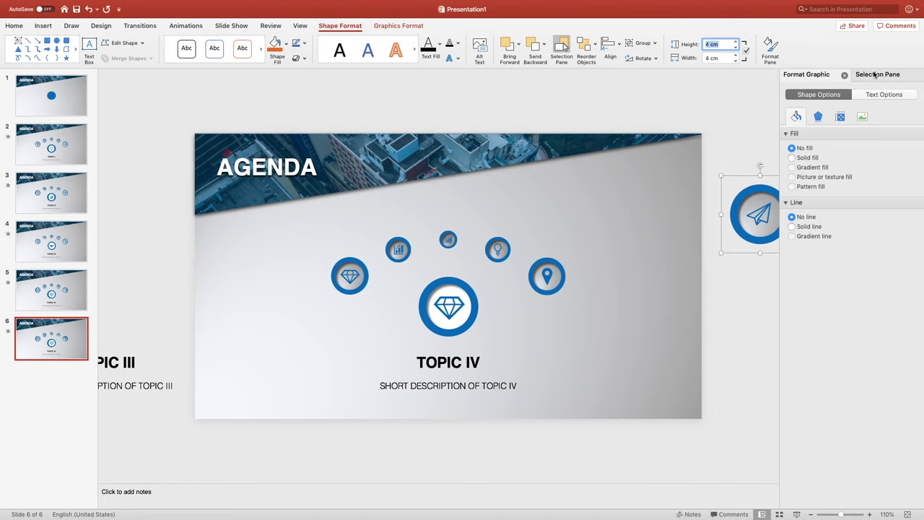
pyautogui.click(877, 74)
pyautogui.click(813, 125)
pyautogui.click(806, 74)
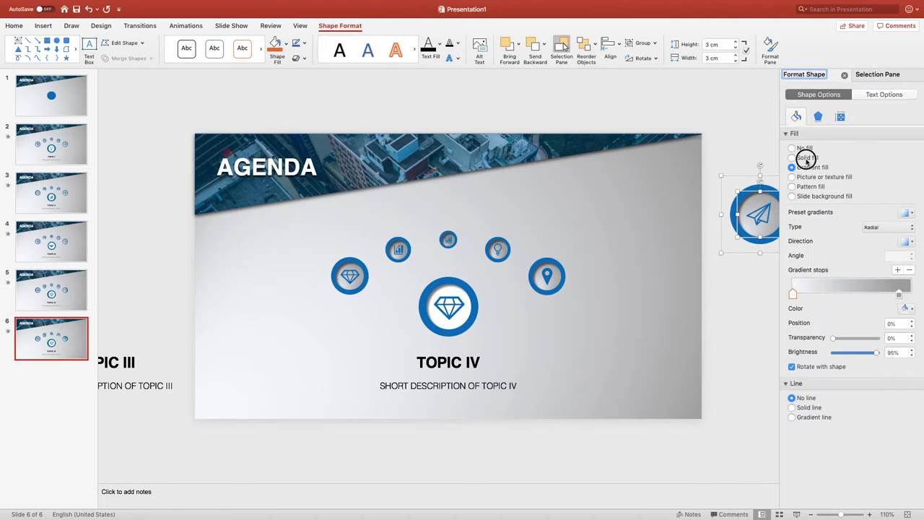
# Move the paper plane to the slide centre behind the diamond, then delete the central diamond.
pyautogui.moveTo(770, 176); pyautogui.dragTo(462, 265)
pyautogui.rightClick(462, 265)
pyautogui.moveTo(498, 314)
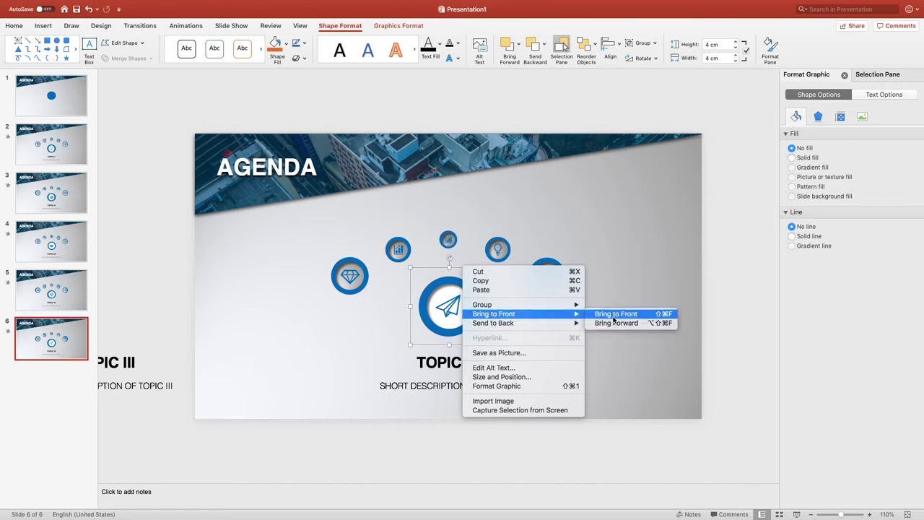
pyautogui.click(616, 323)
pyautogui.click(450, 290)
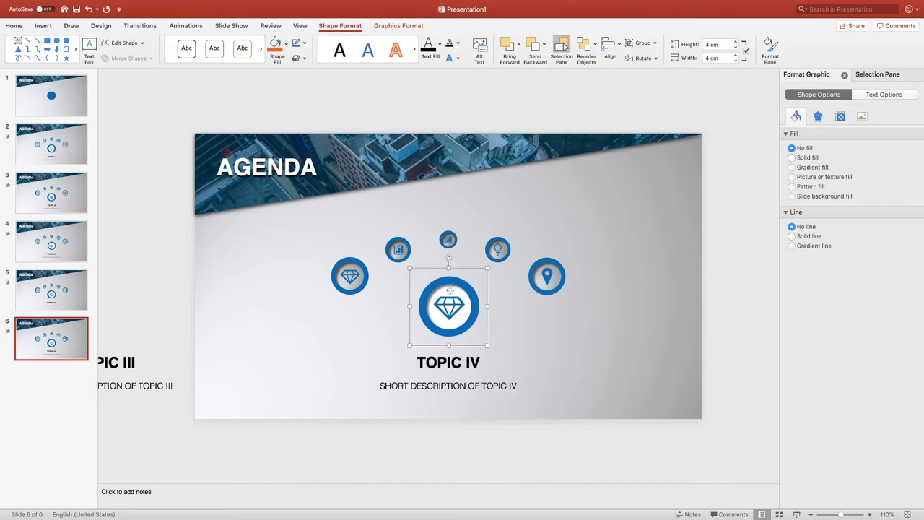
pyautogui.press('Delete')
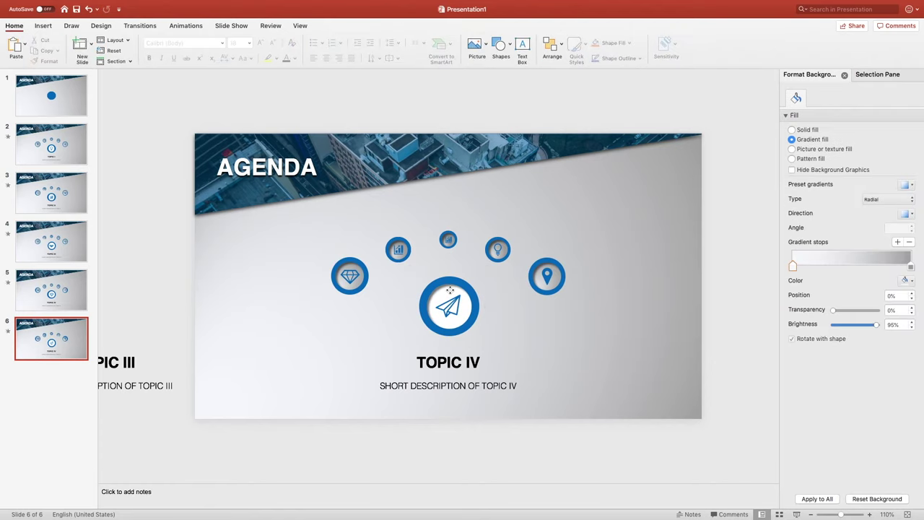
# Bring the diamond icon on the arc's left to the front.
pyautogui.click(449, 290)
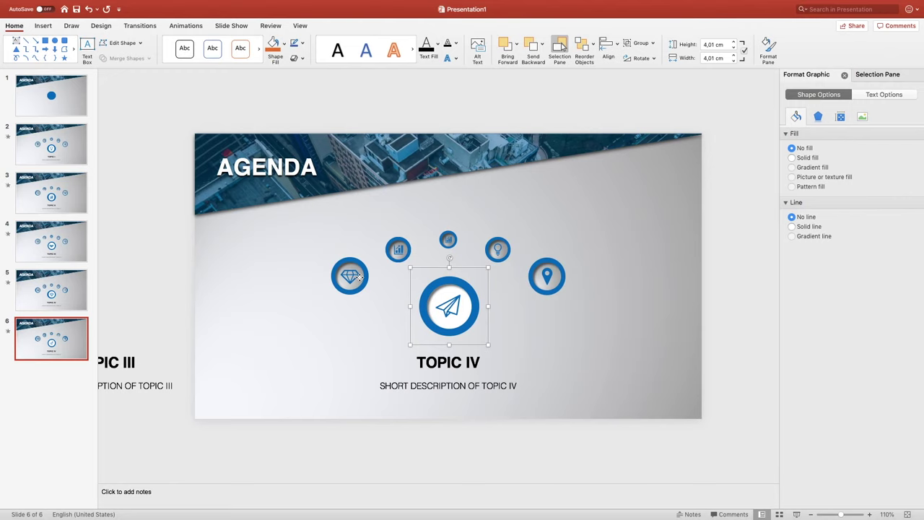
pyautogui.click(358, 278)
pyautogui.rightClick(377, 262)
pyautogui.moveTo(410, 309)
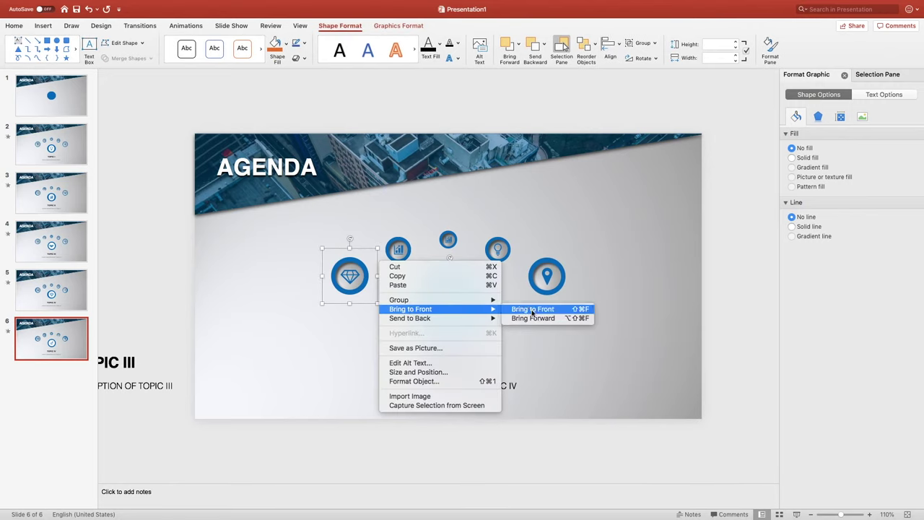
pyautogui.click(538, 313)
pyautogui.click(543, 318)
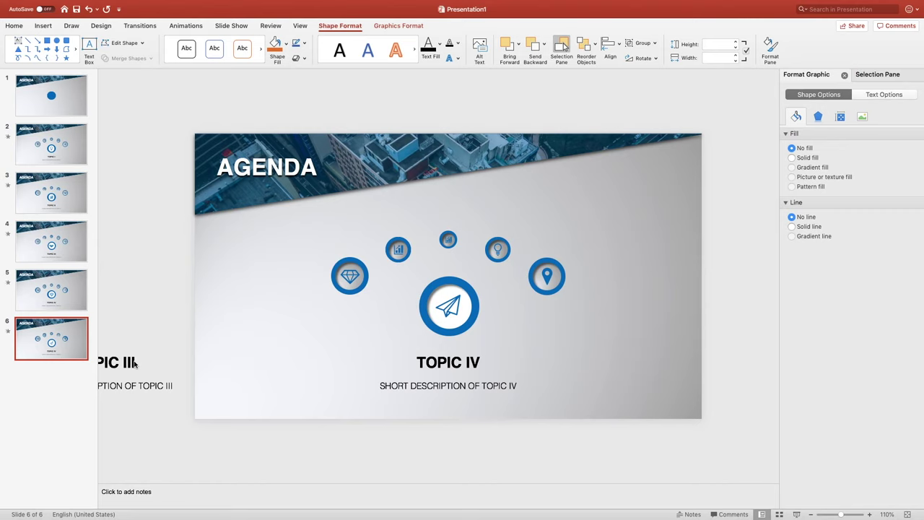
pyautogui.click(134, 363)
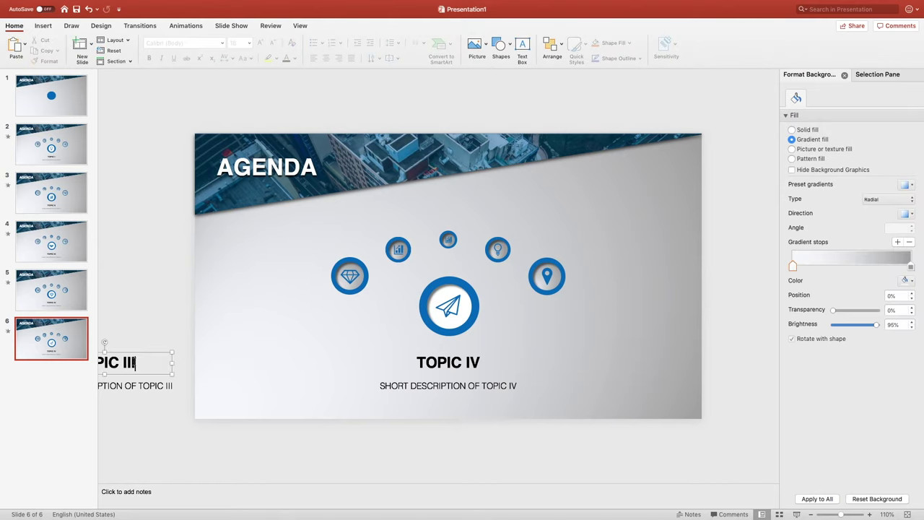
# Change the off-slide title and description to refer to TOPIC IV.
pyautogui.press('BackSpace')
pyautogui.press('BackSpace')
pyautogui.press('BackSpace')
pyautogui.write('V')
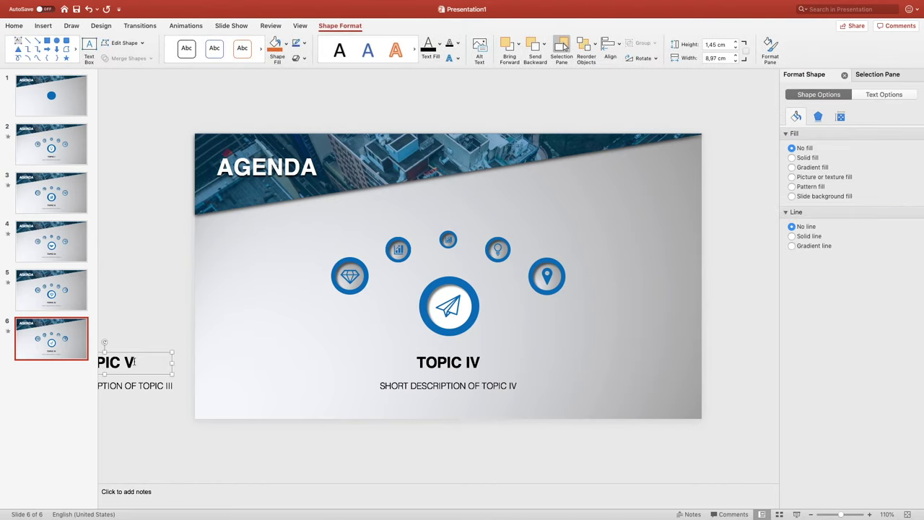
pyautogui.write('I')
pyautogui.press('BackSpace')
pyautogui.press('BackSpace')
pyautogui.write('IV')
pyautogui.click(174, 386)
pyautogui.press('BackSpace')
pyautogui.press('BackSpace')
pyautogui.press('BackSpace')
pyautogui.write('IV')
# Make the central title and description read TOPIC V.
pyautogui.click(471, 362)
pyautogui.press('BackSpace')
pyautogui.click(511, 386)
pyautogui.press('BackSpace')
pyautogui.click(533, 385)
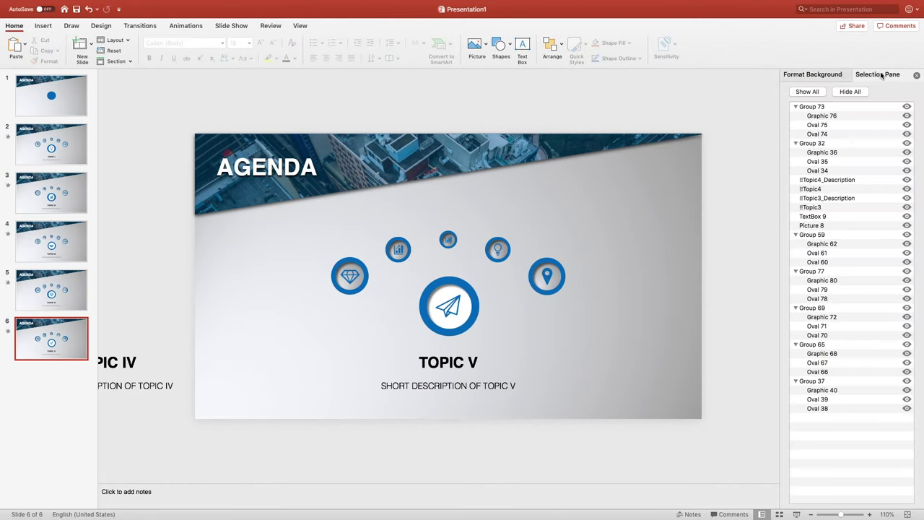
# Rename !!Topic4_Description and !!Topic4 to !!Topic5_Description and !!Topic5 in the Selection Pane.
pyautogui.click(823, 181)
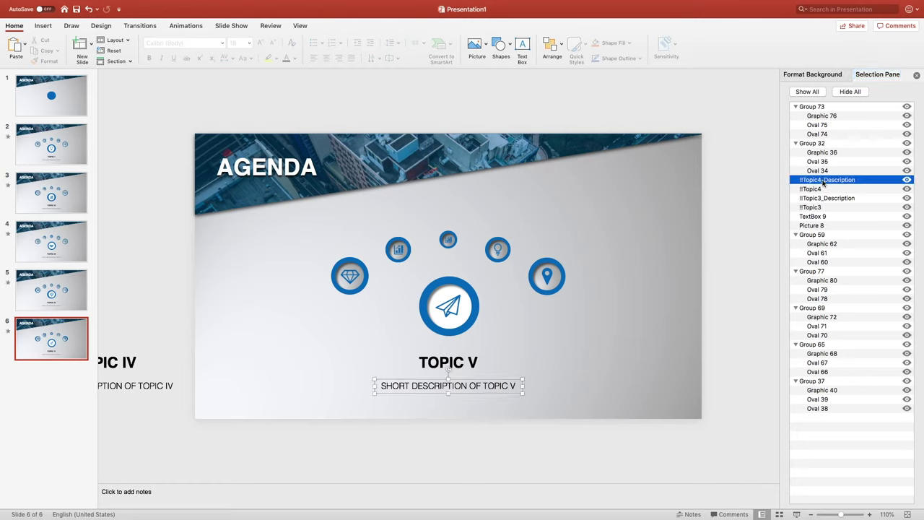
pyautogui.doubleClick(823, 180)
pyautogui.click(824, 180)
pyautogui.press('BackSpace')
pyautogui.write('5')
pyautogui.press('Return')
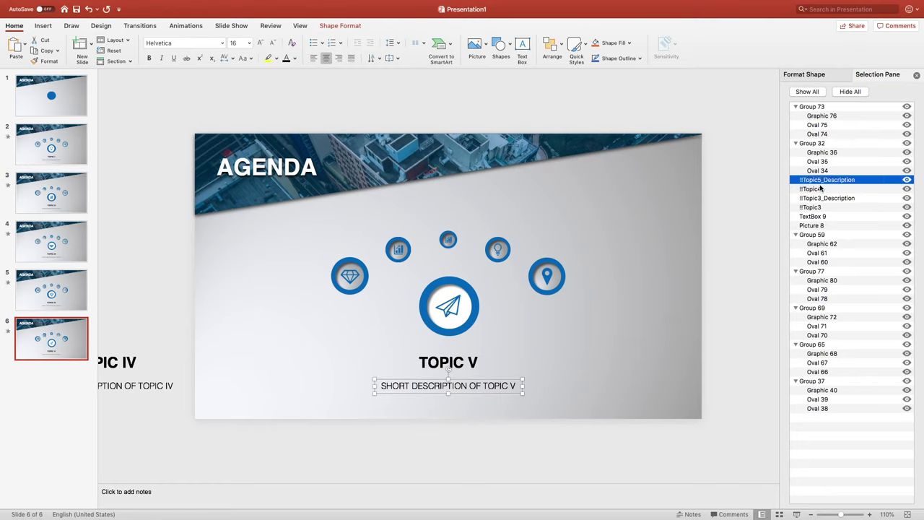
pyautogui.doubleClick(820, 189)
pyautogui.write('5')
pyautogui.press('Return')
pyautogui.click(823, 198)
# Rename the !!Topic3 objects to !!Topic4_Description and !!Topic4, then select the TOPIC V text.
pyautogui.doubleClick(823, 198)
pyautogui.click(817, 197)
pyautogui.press('BackSpace')
pyautogui.write('4')
pyautogui.press('Return')
pyautogui.click(815, 207)
pyautogui.click(815, 207)
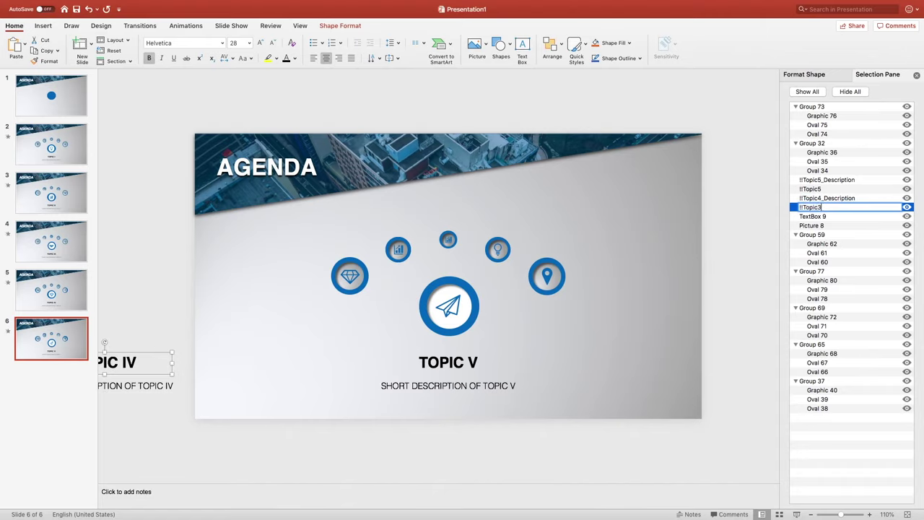
pyautogui.write('4')
pyautogui.press('Return')
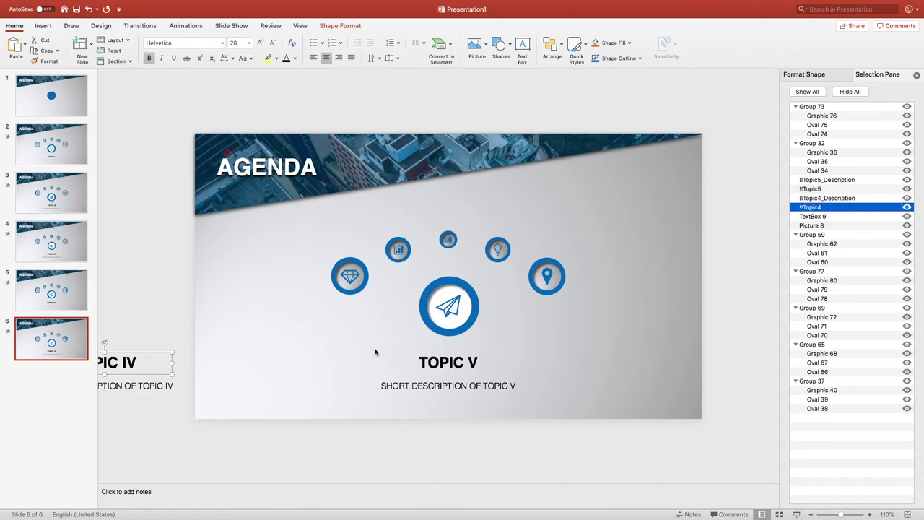
pyautogui.moveTo(363, 345); pyautogui.dragTo(539, 399)
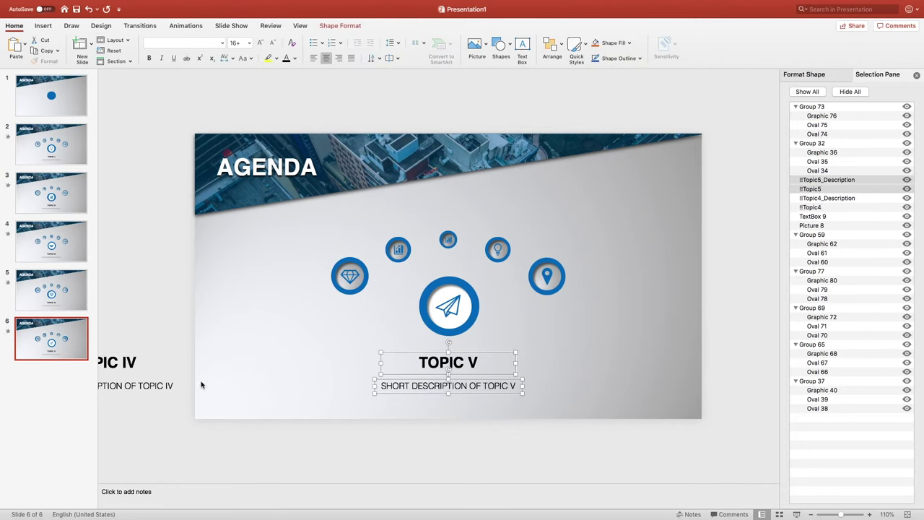
pyautogui.click(68, 305)
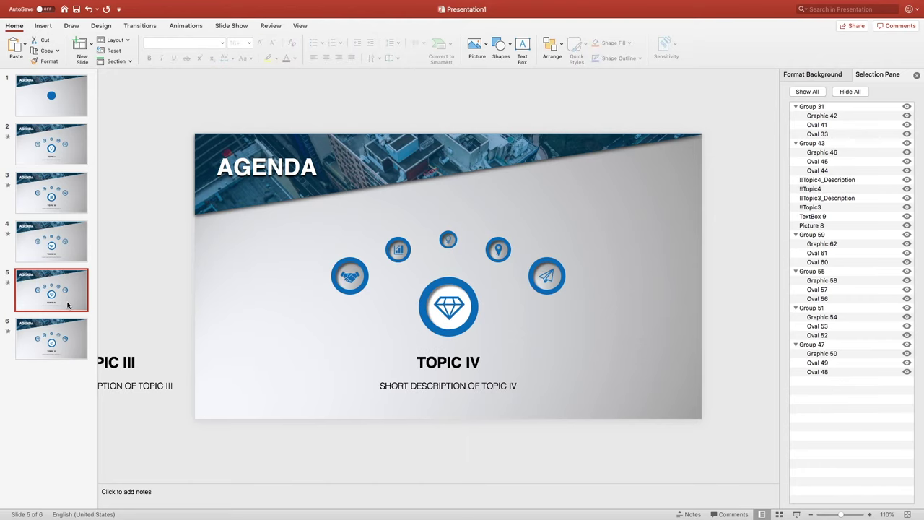
# Paste the TOPIC V text onto slide 5, aligned over TOPIC IV and nudged off the right edge.
pyautogui.press('super+v')
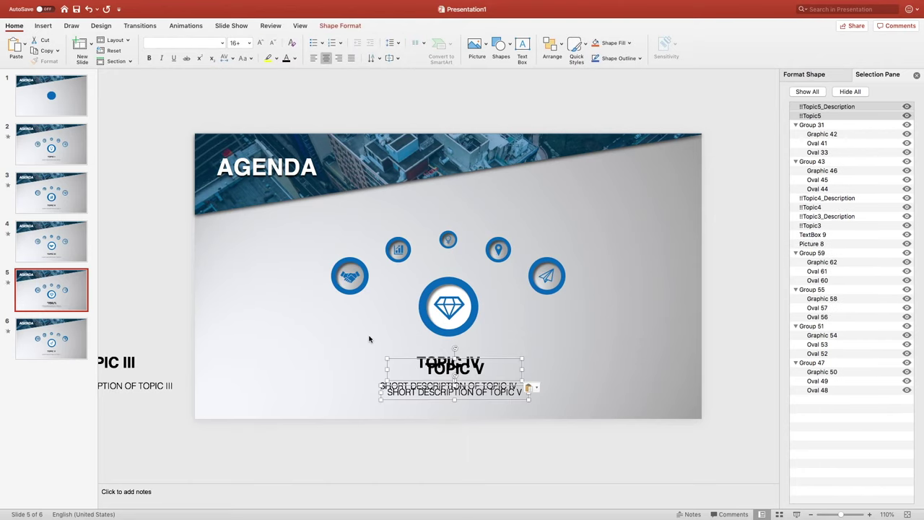
pyautogui.moveTo(503, 360); pyautogui.dragTo(495, 352)
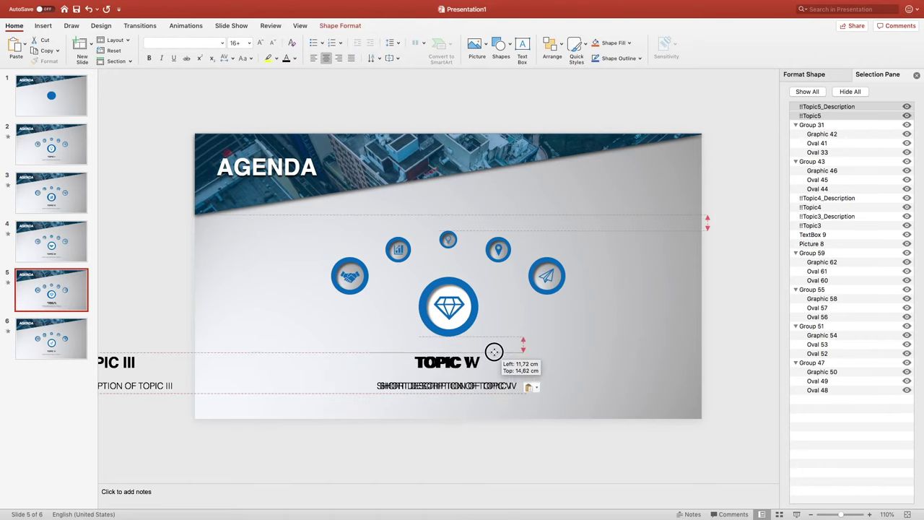
pyautogui.press('Right')
pyautogui.press('Right')
pyautogui.press('Right')
pyautogui.press('Right')
pyautogui.press('Right')
pyautogui.press('Right')
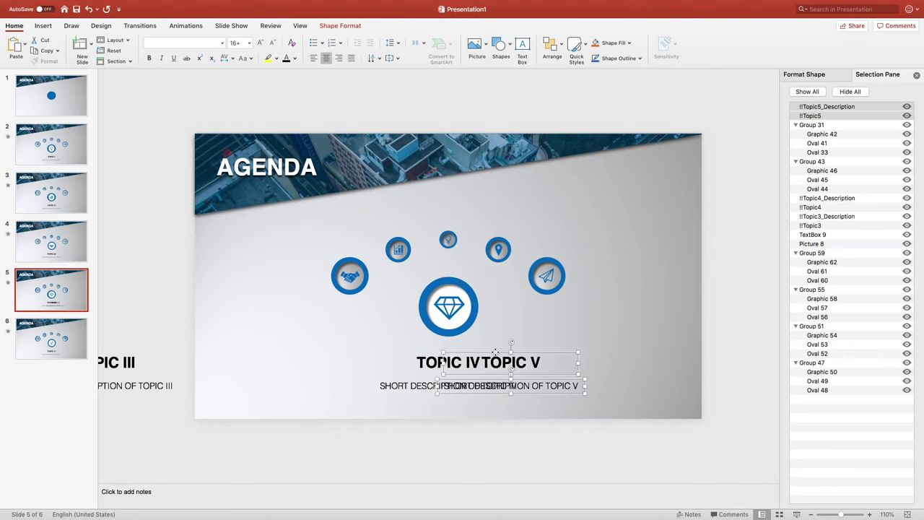
pyautogui.press('Right')
pyautogui.press('Right')
pyautogui.press('Right')
pyautogui.press('Right')
pyautogui.press('Right')
pyautogui.press('Right')
pyautogui.press('Right')
pyautogui.press('Right')
pyautogui.press('Right')
pyautogui.press('Right')
pyautogui.press('Right')
pyautogui.press('Right')
pyautogui.press('Right')
pyautogui.press('Right')
pyautogui.press('Right')
pyautogui.press('Right')
pyautogui.press('Right')
pyautogui.press('Right')
pyautogui.press('Right')
pyautogui.press('Right')
pyautogui.press('Right')
pyautogui.press('Right')
pyautogui.press('Right')
pyautogui.press('Right')
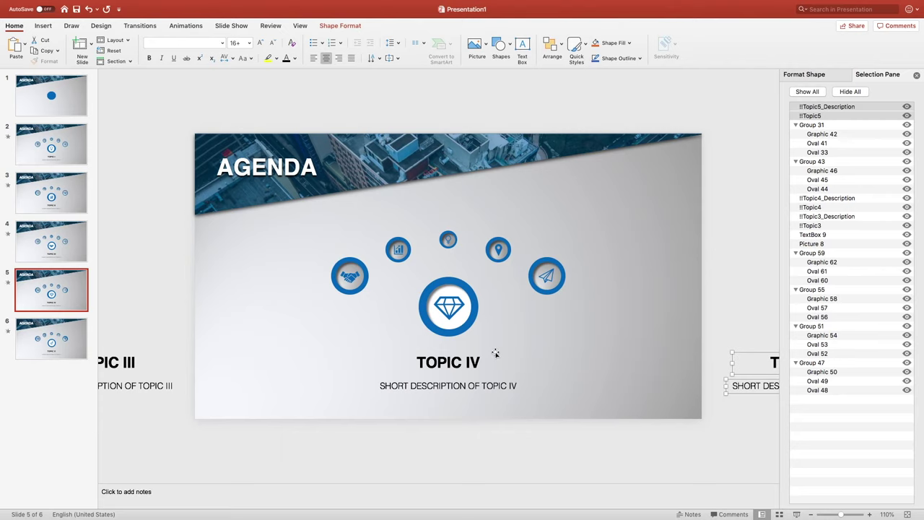
# Apply the Morph transition to slide 6 and preview it.
pyautogui.click(62, 349)
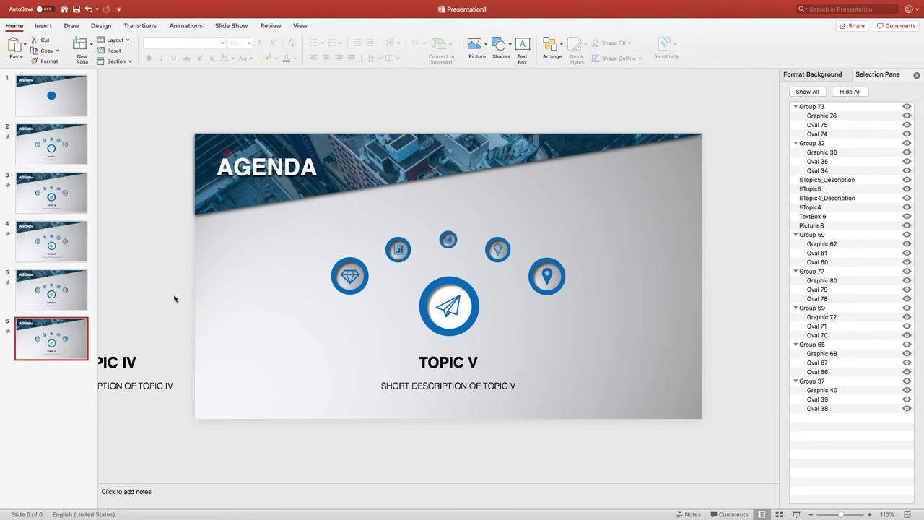
pyautogui.click(141, 27)
pyautogui.click(114, 52)
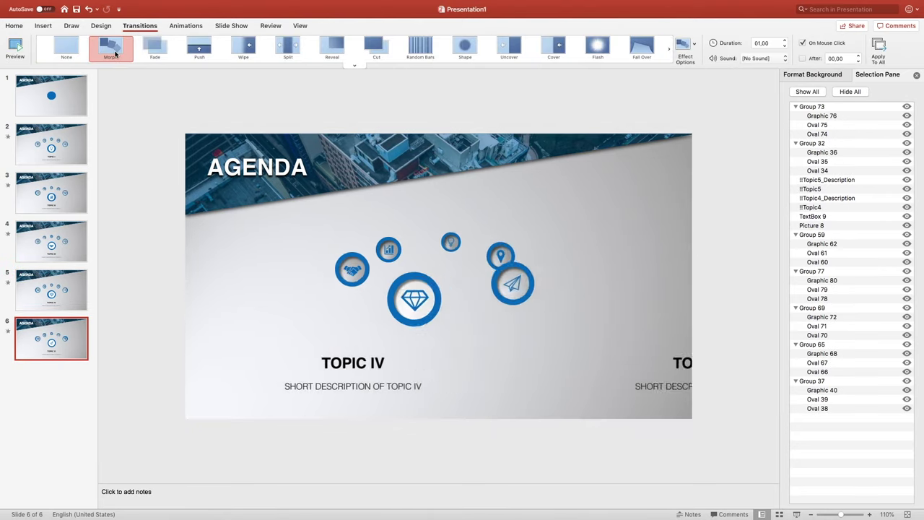
pyautogui.click(114, 53)
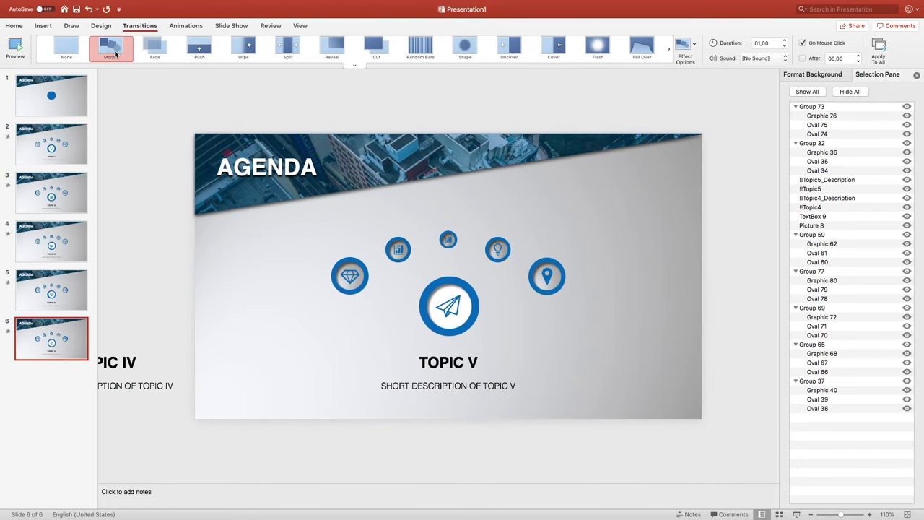
pyautogui.click(114, 53)
pyautogui.click(114, 53)
# Select the handshake icon, replay the Morph preview, and paste a copy of slide 6 as slide 7.
pyautogui.click(399, 249)
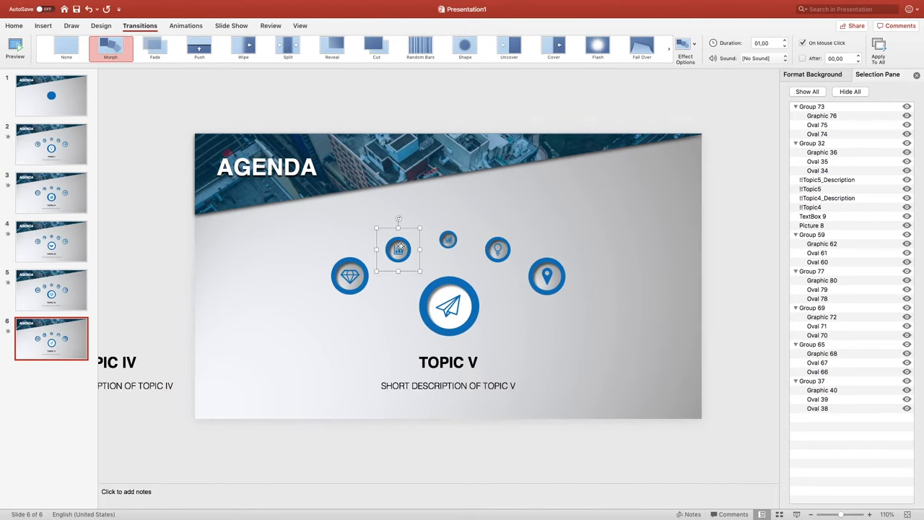
pyautogui.click(115, 49)
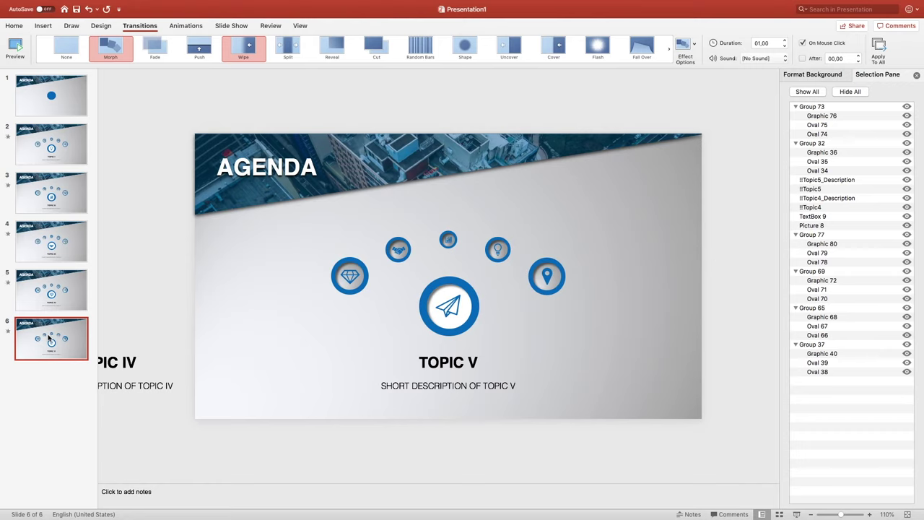
pyautogui.press('super+v')
# Give slide 7 a grey gradient background and place a duplicate set of arc icons at upper right.
pyautogui.click(809, 74)
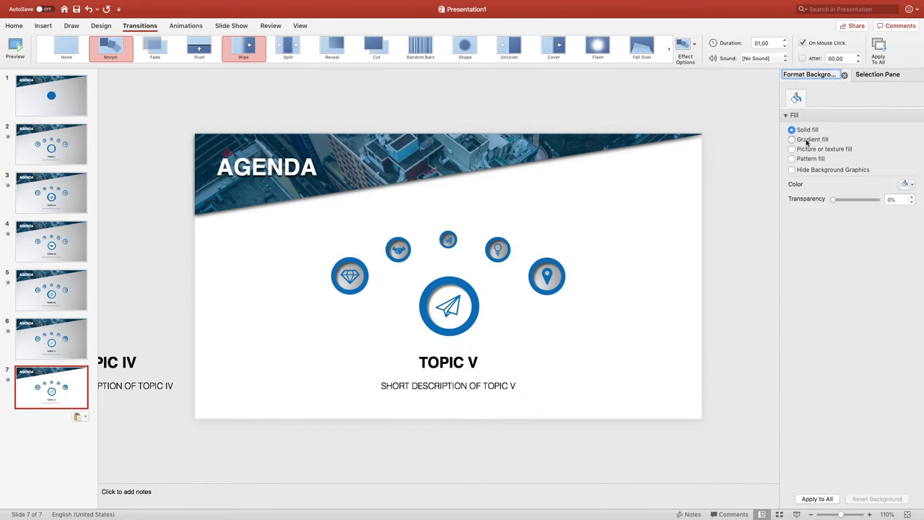
pyautogui.click(807, 140)
pyautogui.moveTo(289, 205); pyautogui.dragTo(581, 345)
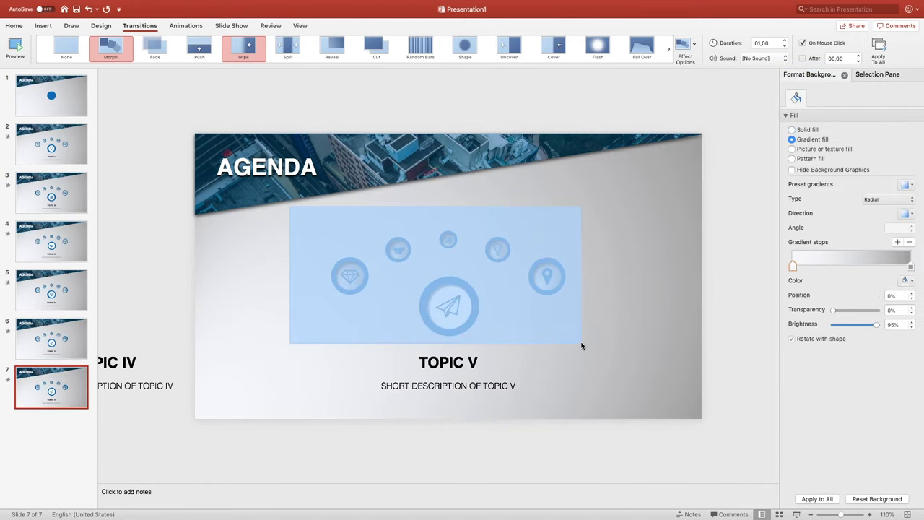
pyautogui.press('super+c')
pyautogui.press('super+v')
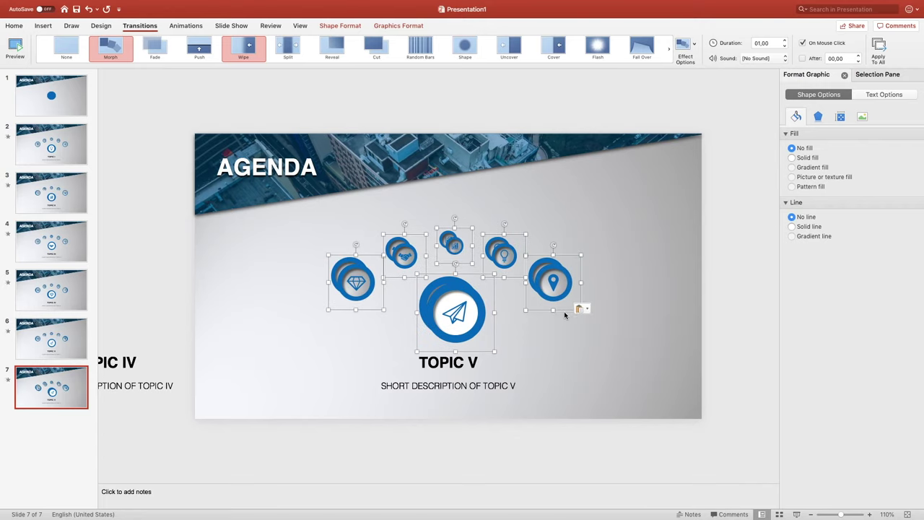
pyautogui.moveTo(561, 309)
pyautogui.mouseDown()
pyautogui.moveTo(750, 268)
pyautogui.moveTo(763, 236)
pyautogui.mouseUp()
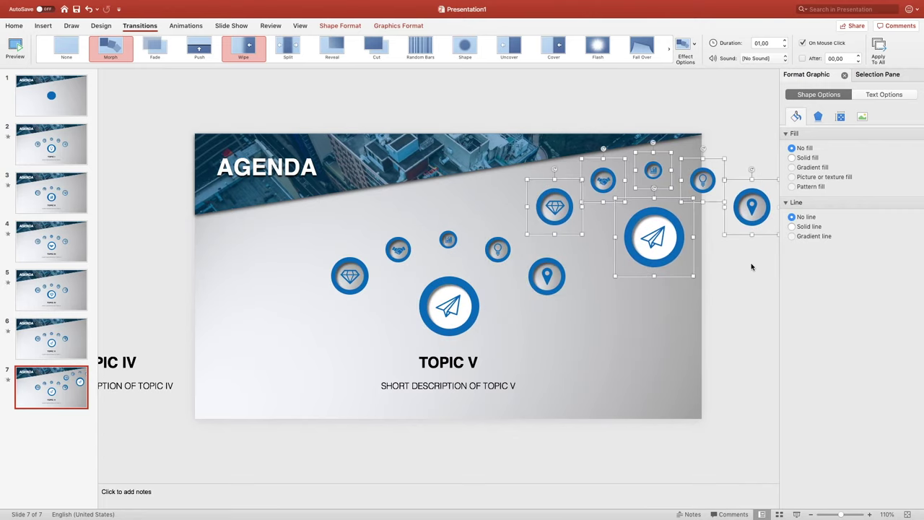
# Resize the paper-plane copy to 2,5 cm height and set its oval's gradient stop to 90%.
pyautogui.click(660, 218)
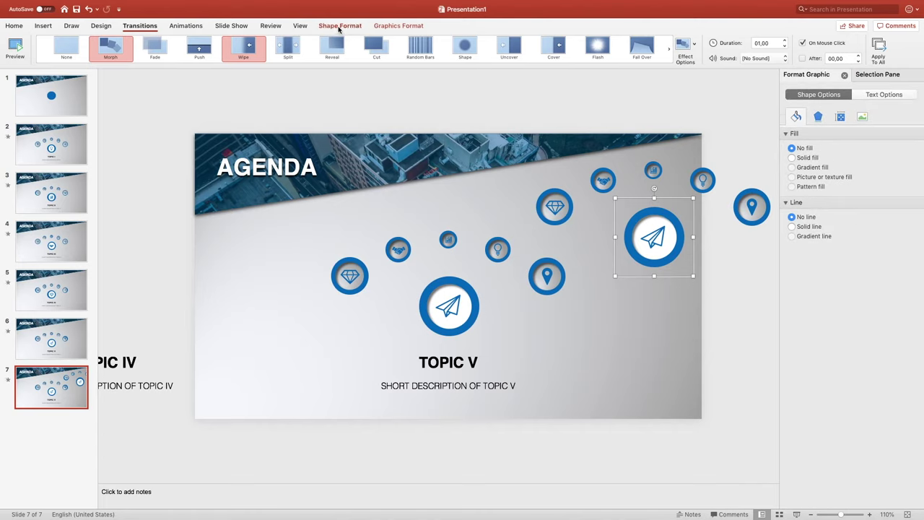
pyautogui.click(339, 26)
pyautogui.click(714, 44)
pyautogui.write('2,5')
pyautogui.press('Return')
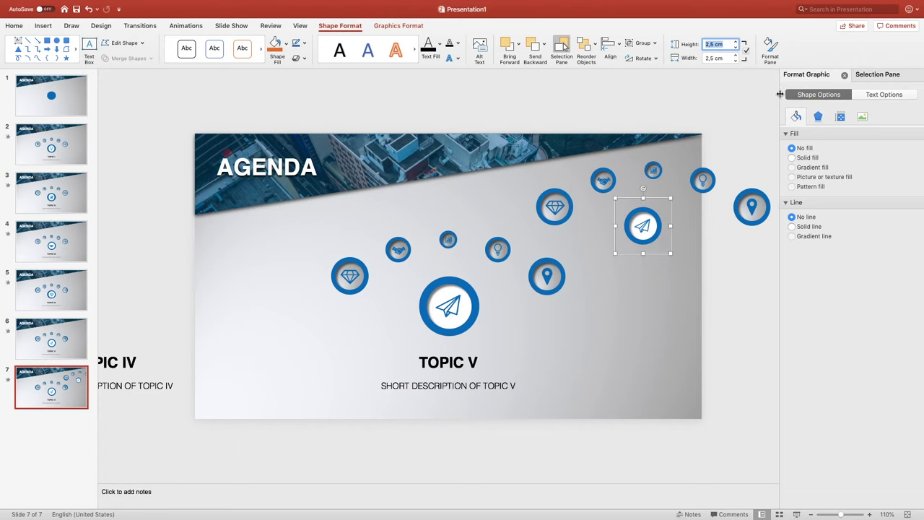
pyautogui.click(886, 76)
pyautogui.click(811, 164)
pyautogui.click(804, 75)
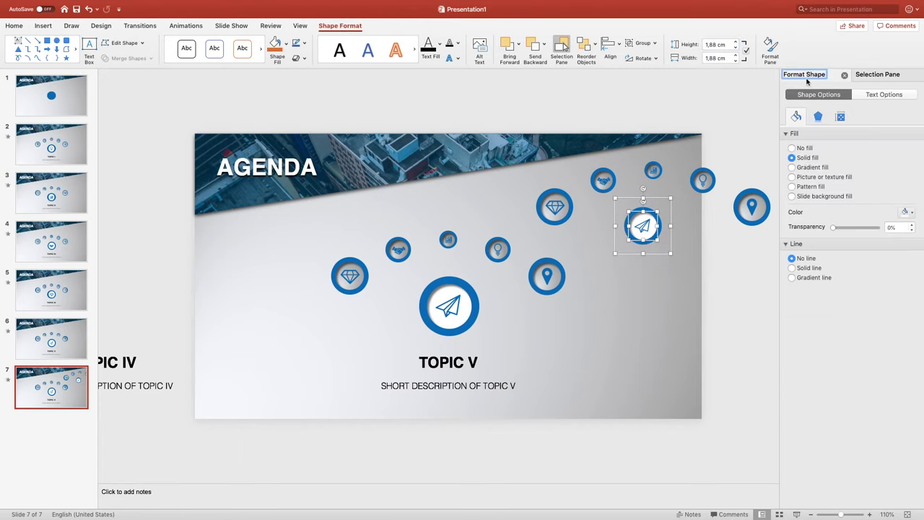
pyautogui.click(808, 168)
pyautogui.click(895, 323)
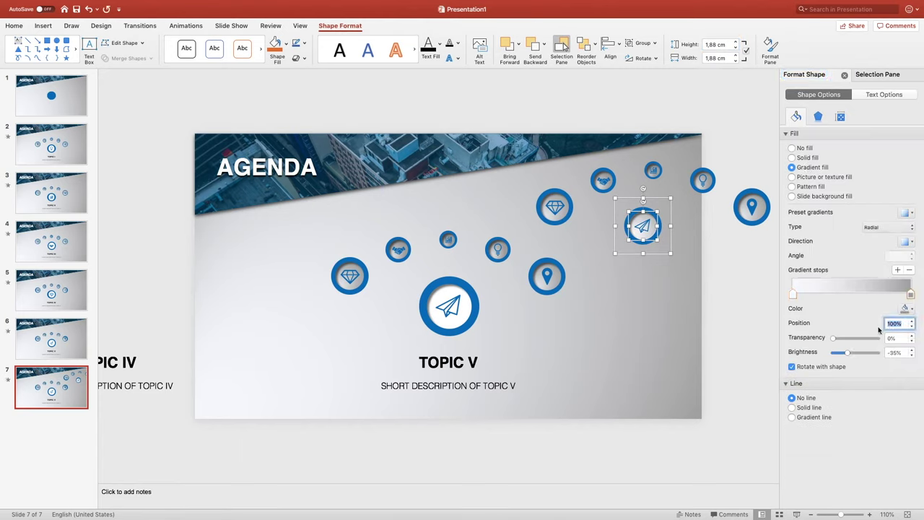
pyautogui.write('90')
pyautogui.press('Return')
# Move the paper plane onto the diamond's arc spot, send it backward, and delete the old diamond.
pyautogui.moveTo(670, 240); pyautogui.dragTo(376, 288)
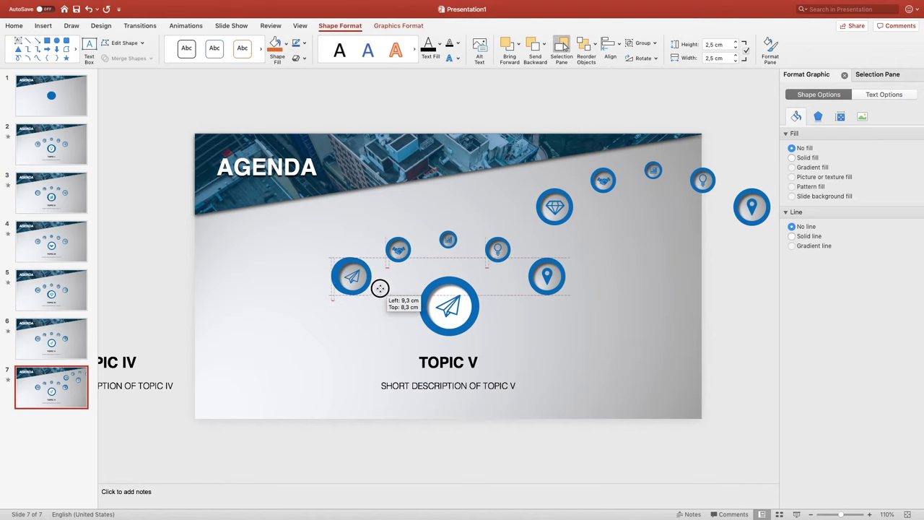
pyautogui.rightClick(376, 288)
pyautogui.moveTo(404, 342)
pyautogui.click(530, 342)
pyautogui.click(350, 275)
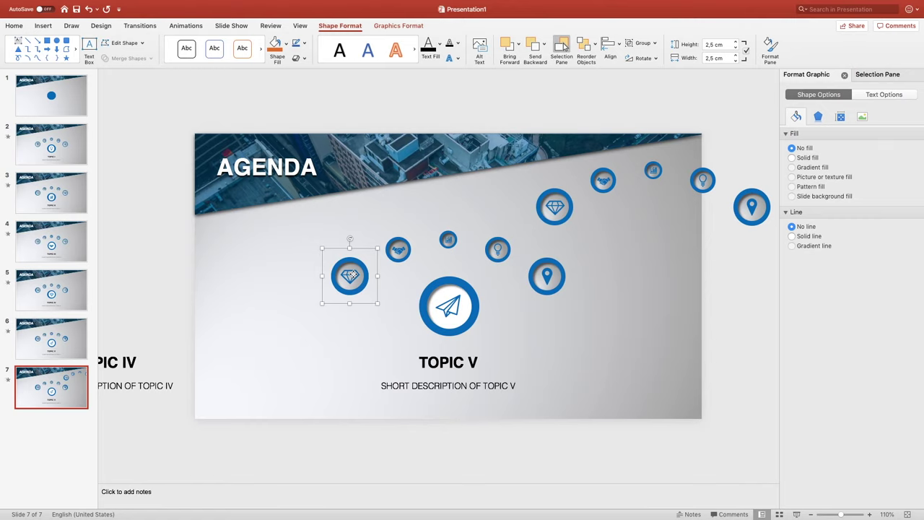
pyautogui.press('Delete')
# Resize the diamond copy to 1,7 cm height and set its oval's right gradient stop to 70%.
pyautogui.click(398, 249)
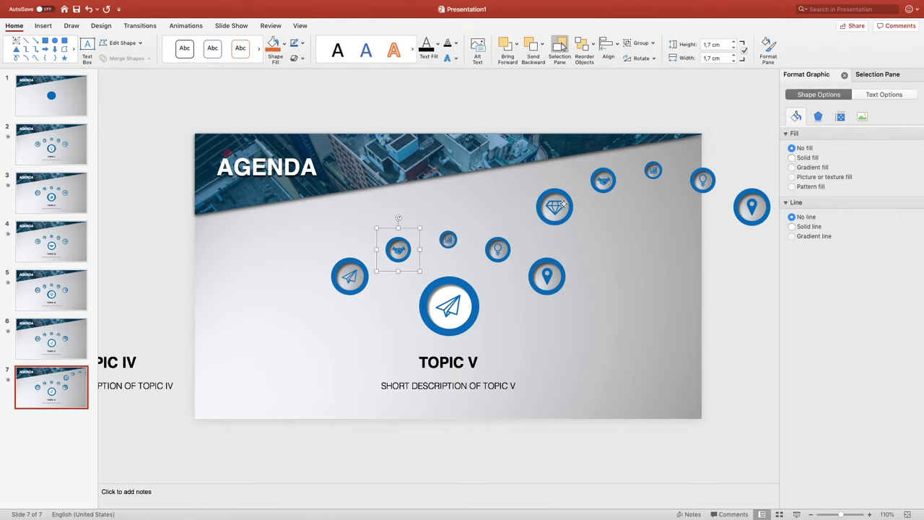
pyautogui.click(555, 207)
pyautogui.doubleClick(715, 44)
pyautogui.write('1,7')
pyautogui.press('Return')
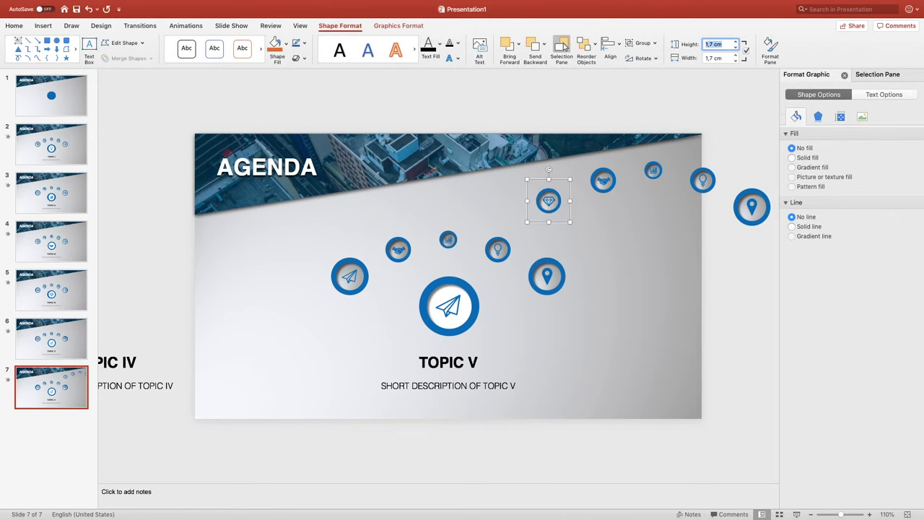
pyautogui.click(877, 73)
pyautogui.click(817, 125)
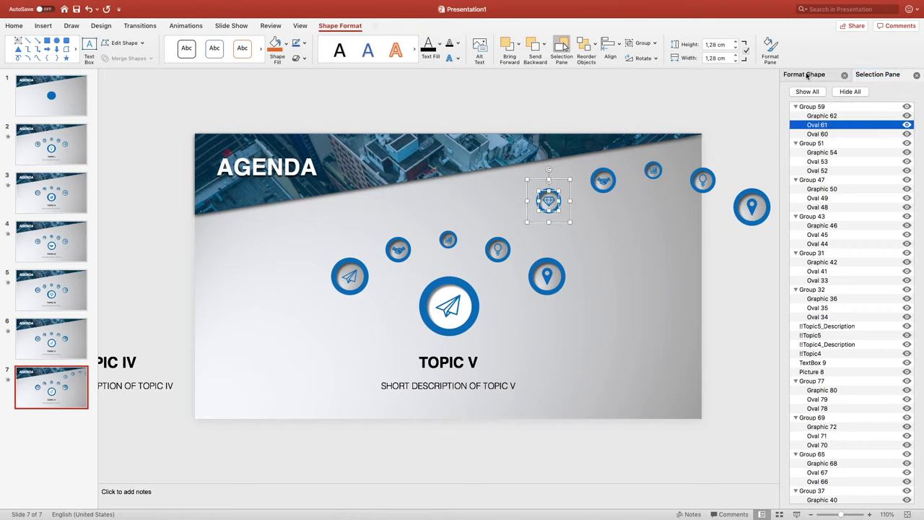
pyautogui.click(842, 75)
pyautogui.click(899, 294)
pyautogui.doubleClick(894, 323)
pyautogui.write('70')
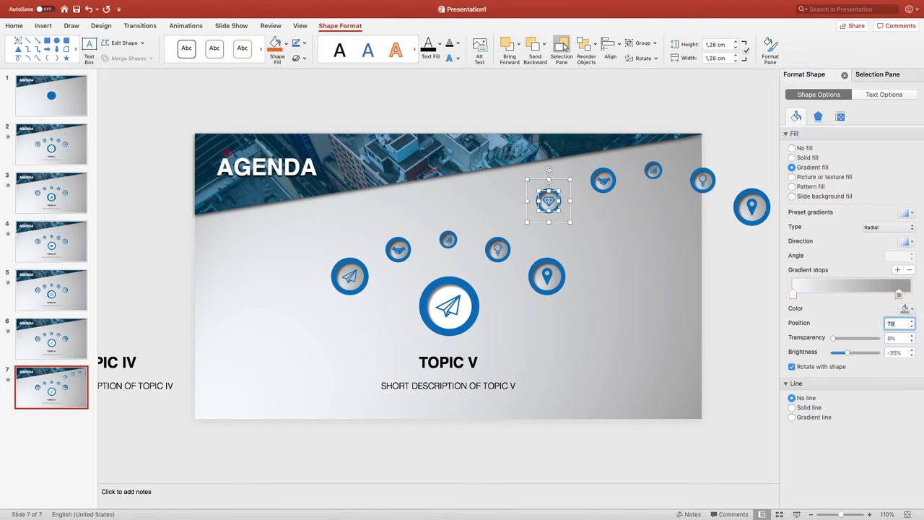
pyautogui.press('Return')
# Move the diamond onto the handshake's arc spot and send it to the back.
pyautogui.moveTo(569, 209); pyautogui.dragTo(419, 259)
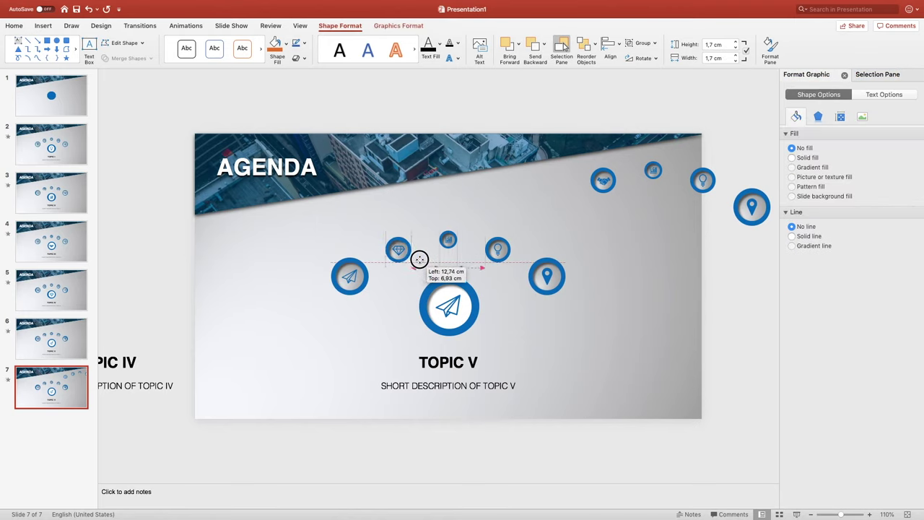
pyautogui.rightClick(419, 257)
pyautogui.moveTo(505, 316)
pyautogui.click(559, 316)
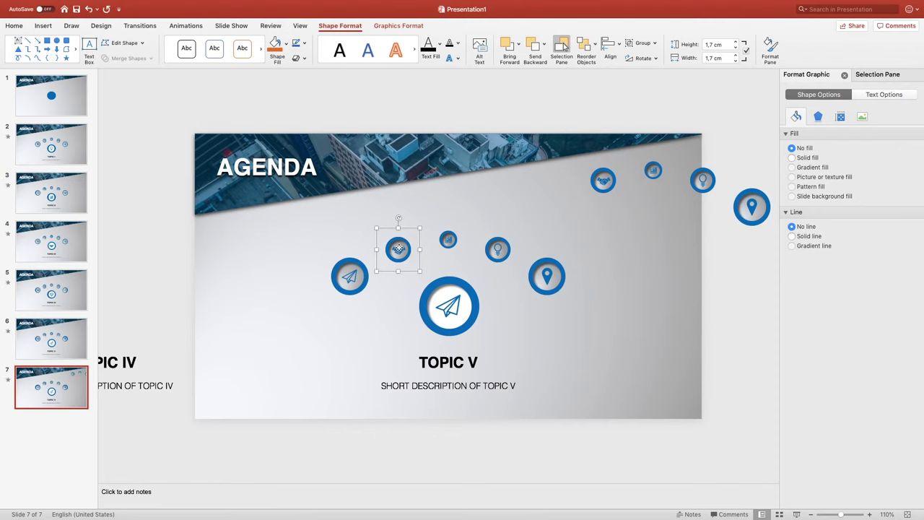
pyautogui.press('Escape')
# Resize the handshake copy to 1,2 cm height and set its oval's gradient stop to 50%.
pyautogui.click(606, 178)
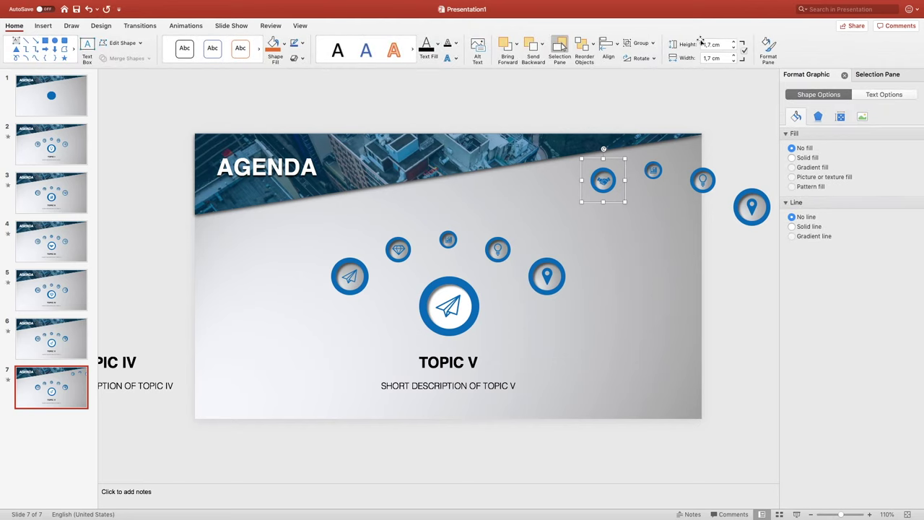
pyautogui.click(719, 44)
pyautogui.write('1,2')
pyautogui.press('Return')
pyautogui.click(877, 74)
pyautogui.click(822, 127)
pyautogui.click(804, 74)
pyautogui.doubleClick(893, 323)
pyautogui.write('50')
pyautogui.press('Return')
# Move the handshake onto the chart's arc spot and send it to the back.
pyautogui.moveTo(618, 188); pyautogui.dragTo(467, 248)
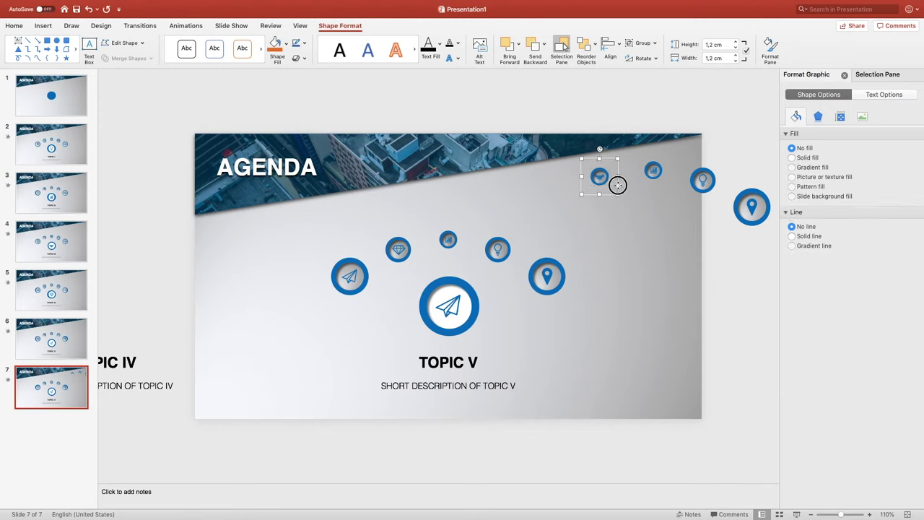
pyautogui.rightClick(467, 248)
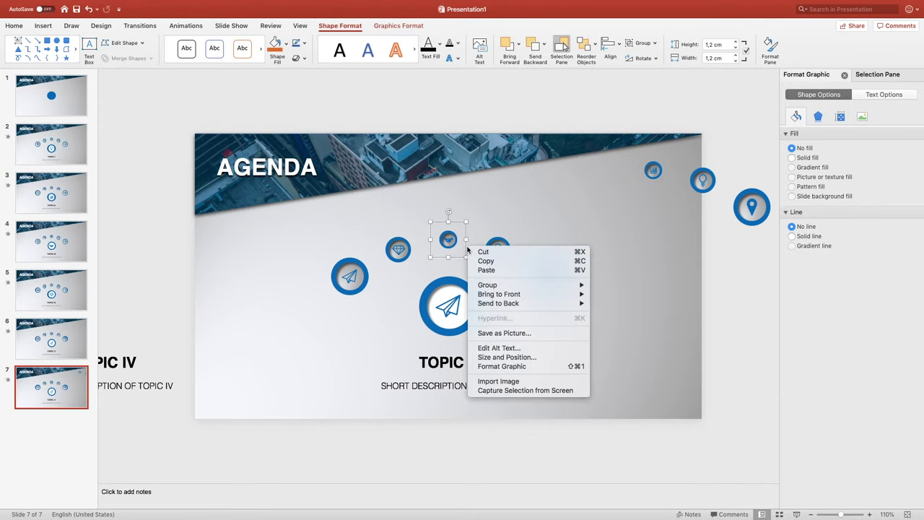
pyautogui.moveTo(548, 301)
pyautogui.click(621, 302)
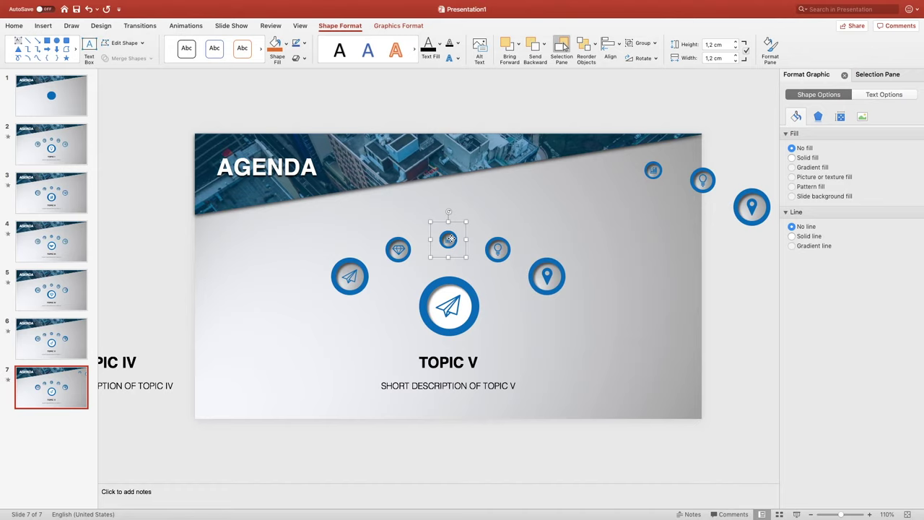
pyautogui.press('Escape')
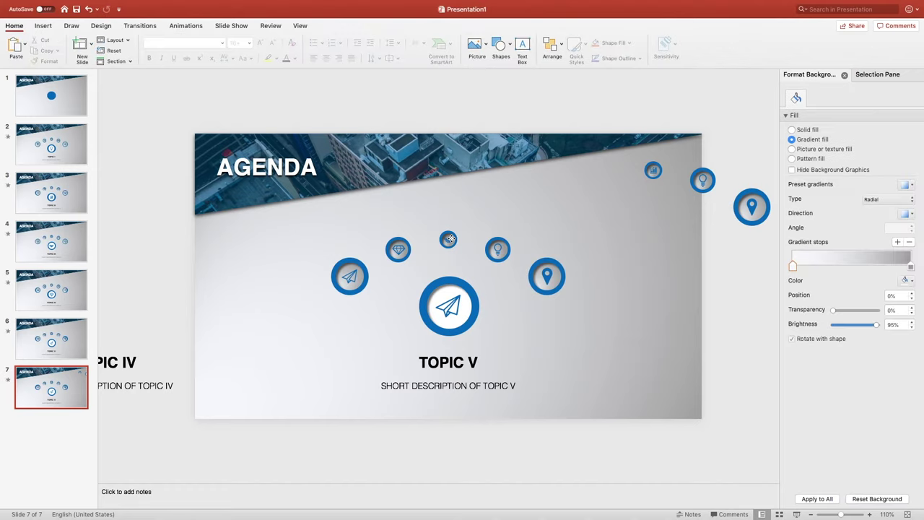
# Resize the chart copy to 1,7 cm height and set its oval's right gradient stop to 70%.
pyautogui.click(651, 168)
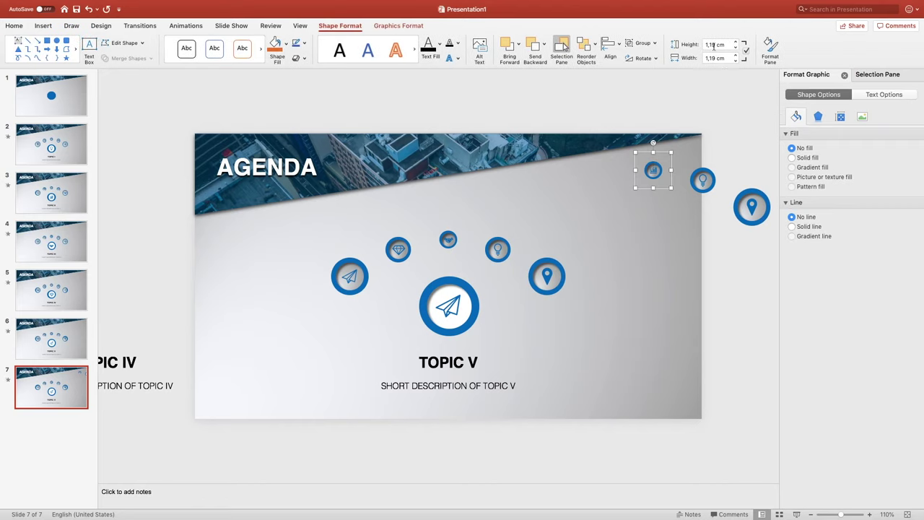
pyautogui.write('1,7')
pyautogui.press('Return')
pyautogui.click(880, 75)
pyautogui.click(819, 126)
pyautogui.click(816, 76)
pyautogui.click(852, 294)
pyautogui.doubleClick(894, 323)
pyautogui.write('70')
pyautogui.press('Return')
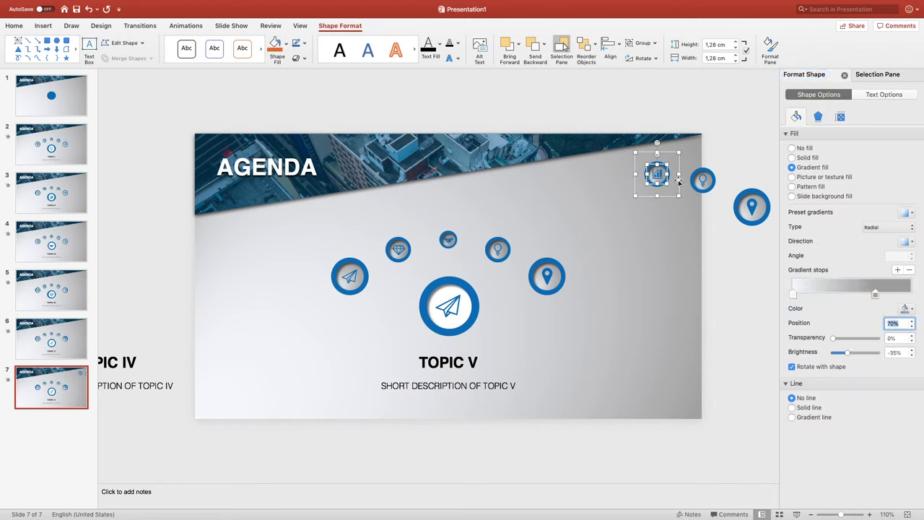
# Move the chart onto the lightbulb's arc spot, send it backward, and delete the old lightbulb.
pyautogui.moveTo(678, 181); pyautogui.dragTo(518, 254)
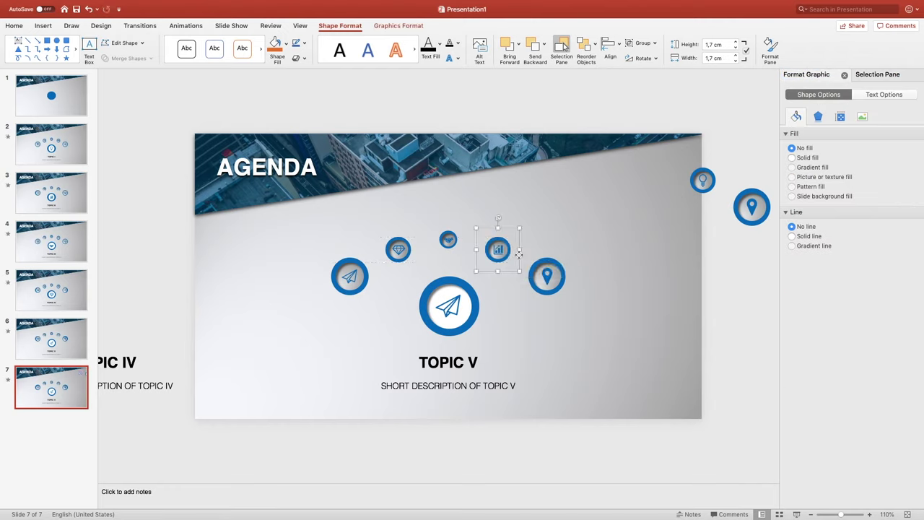
pyautogui.rightClick(519, 254)
pyautogui.moveTo(578, 310)
pyautogui.click(664, 311)
pyautogui.press('Delete')
# Resize the lightbulb copy to 2.5 cm height and set its oval's right gradient stop to 90%.
pyautogui.click(709, 175)
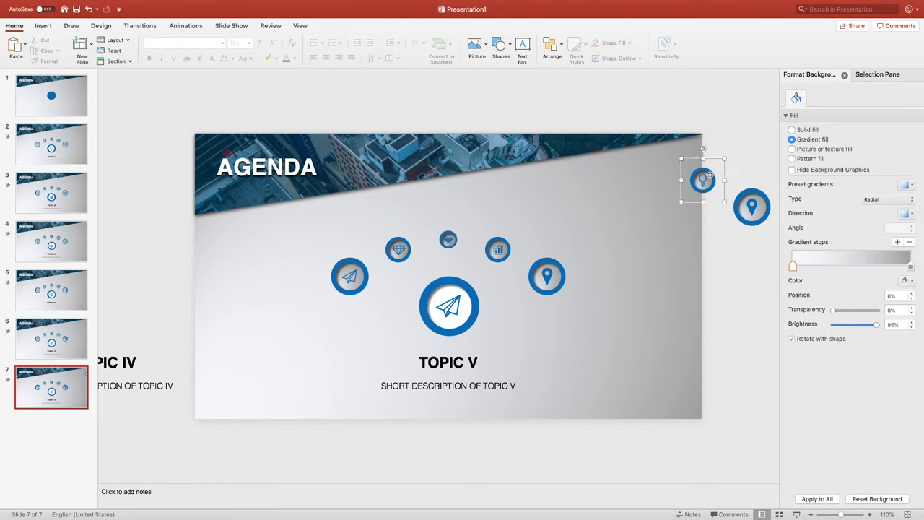
pyautogui.click(715, 44)
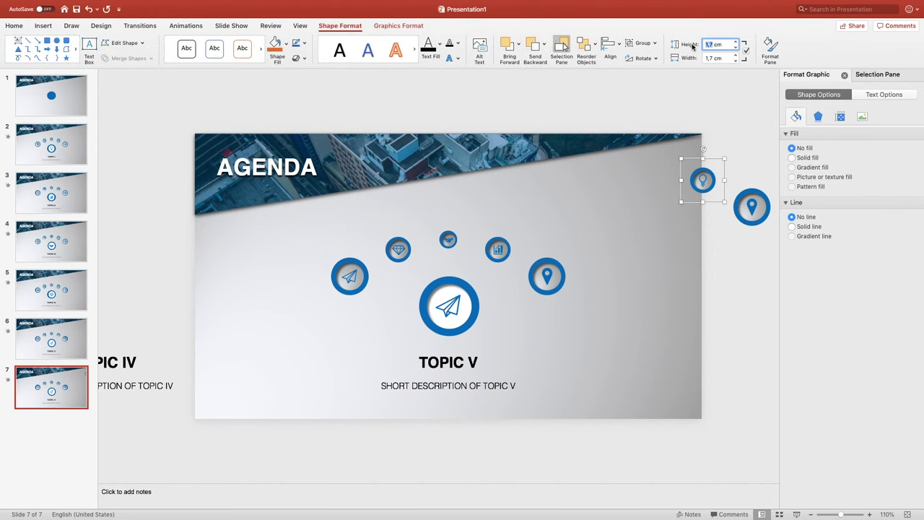
pyautogui.write('2.5')
pyautogui.press('Return')
pyautogui.click(870, 74)
pyautogui.click(816, 125)
pyautogui.click(804, 74)
pyautogui.click(875, 294)
pyautogui.click(895, 323)
pyautogui.write('90')
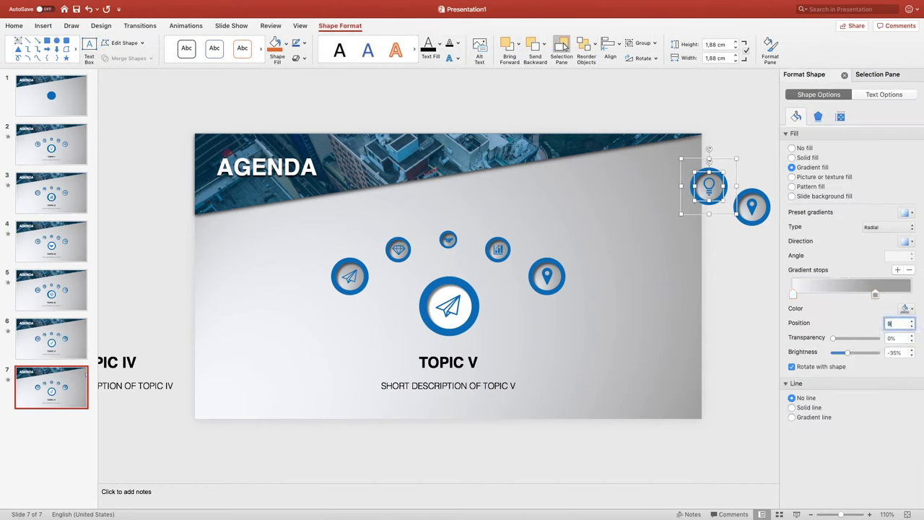
pyautogui.press('Return')
# Move the lightbulb onto the pin's arc spot, send it backward, and delete the pin there.
pyautogui.moveTo(734, 169); pyautogui.dragTo(573, 262)
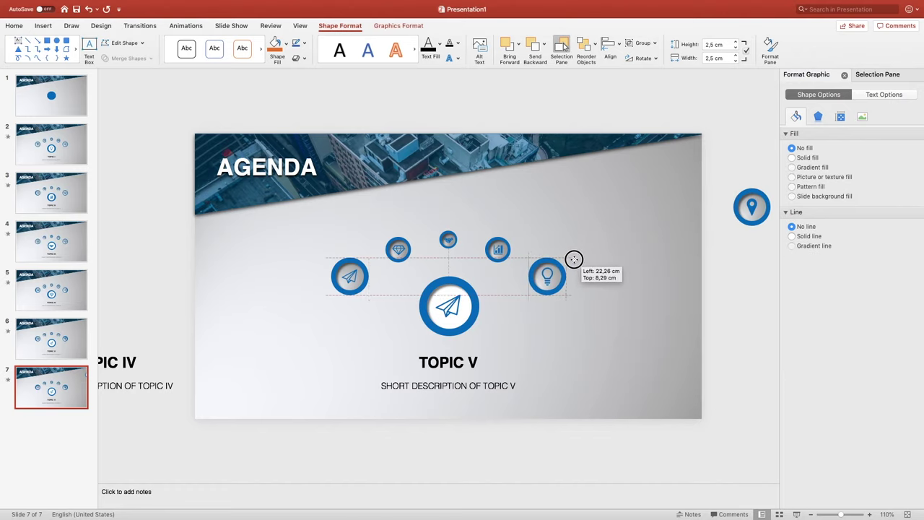
pyautogui.rightClick(575, 262)
pyautogui.moveTo(606, 314)
pyautogui.click(714, 324)
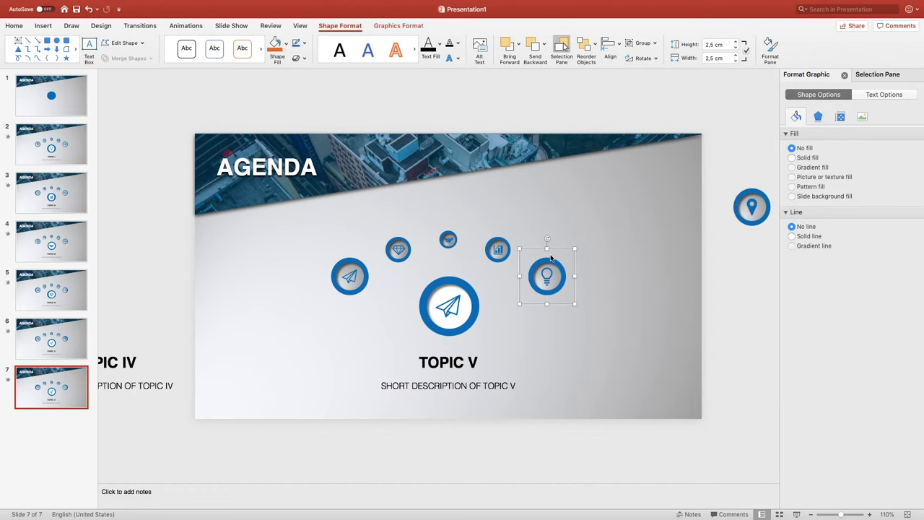
pyautogui.press('Delete')
pyautogui.click(753, 197)
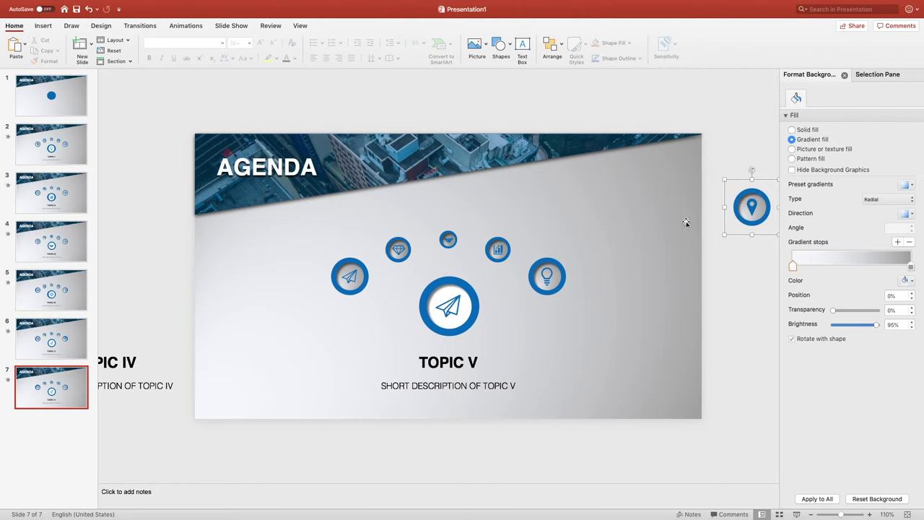
# Bring the spare pin icon onto the slide and enlarge it to 4 cm height.
pyautogui.moveTo(685, 222); pyautogui.dragTo(686, 223)
pyautogui.doubleClick(713, 44)
pyautogui.write('4')
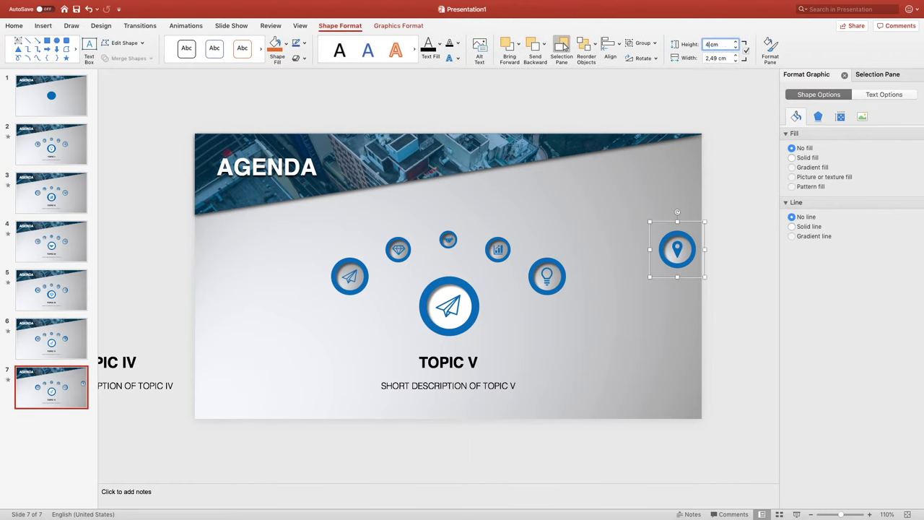
pyautogui.press('Return')
pyautogui.click(872, 75)
pyautogui.click(816, 125)
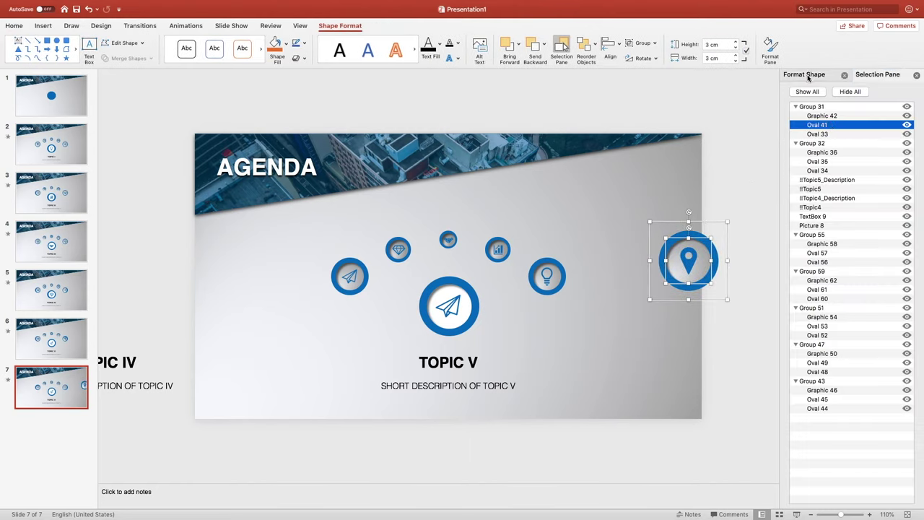
pyautogui.click(804, 75)
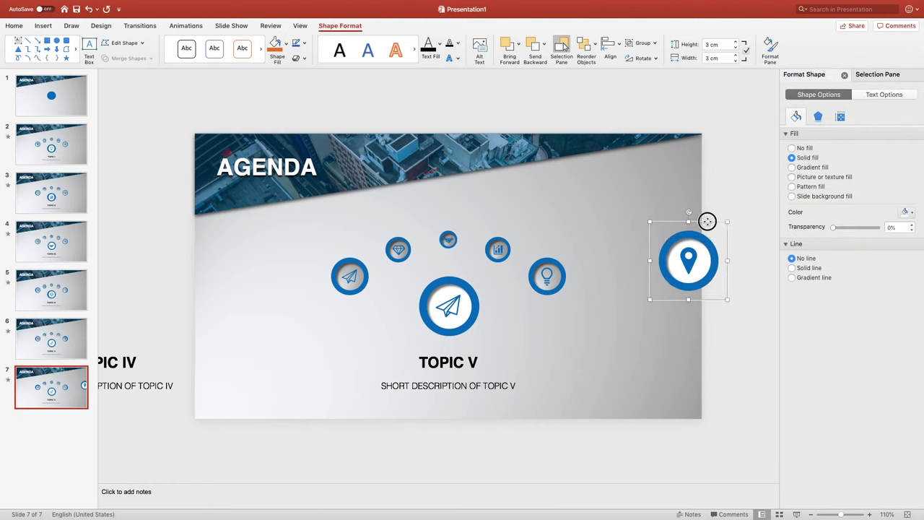
# Place the pin on the centre circle, send it backward, and delete the centre paper plane.
pyautogui.moveTo(709, 220); pyautogui.dragTo(469, 266)
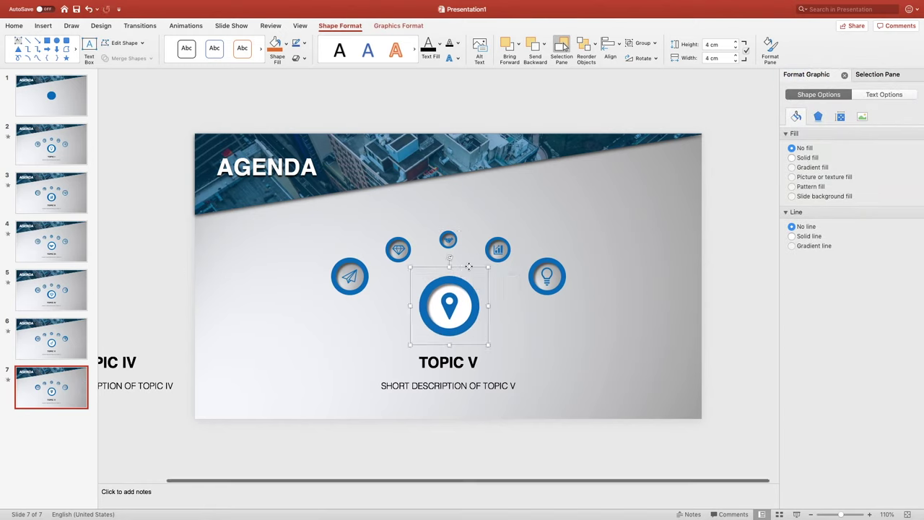
pyautogui.rightClick(469, 265)
pyautogui.moveTo(570, 322)
pyautogui.click(602, 322)
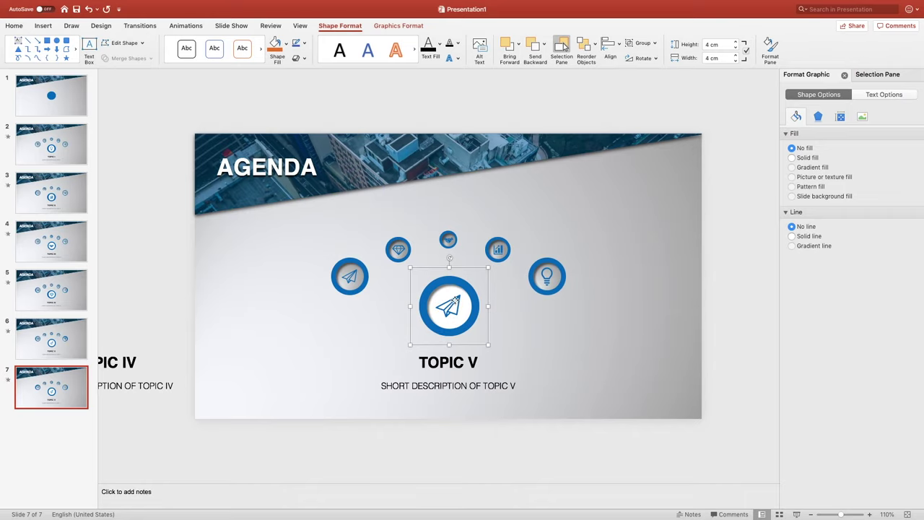
pyautogui.press('Delete')
# Bring the centre pin and the small paper-plane icon to the front.
pyautogui.click(453, 300)
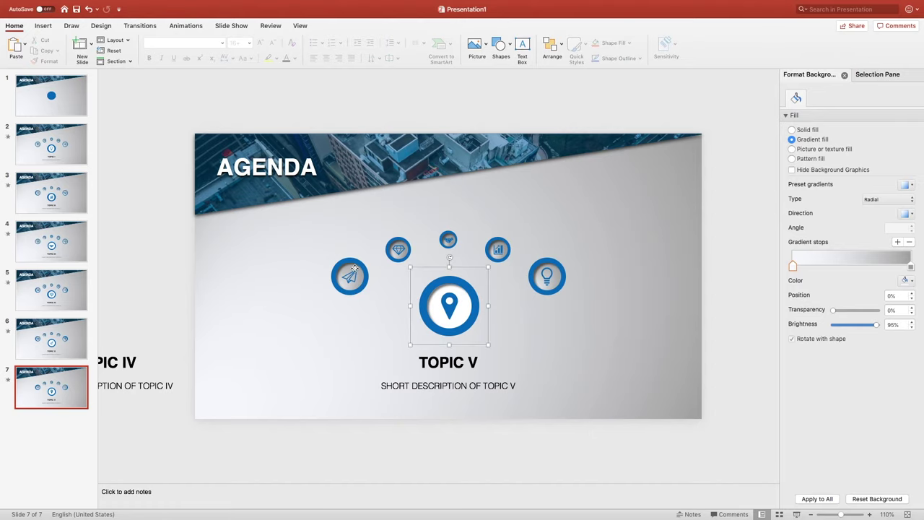
pyautogui.keyDown('shift'); pyautogui.click(354, 269); pyautogui.keyUp('shift')
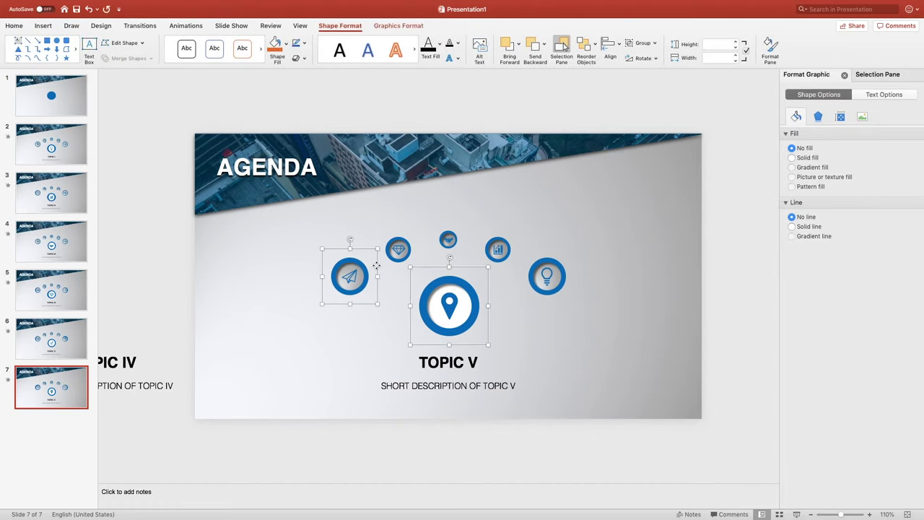
pyautogui.rightClick(376, 266)
pyautogui.moveTo(396, 312)
pyautogui.click(506, 311)
pyautogui.click(507, 312)
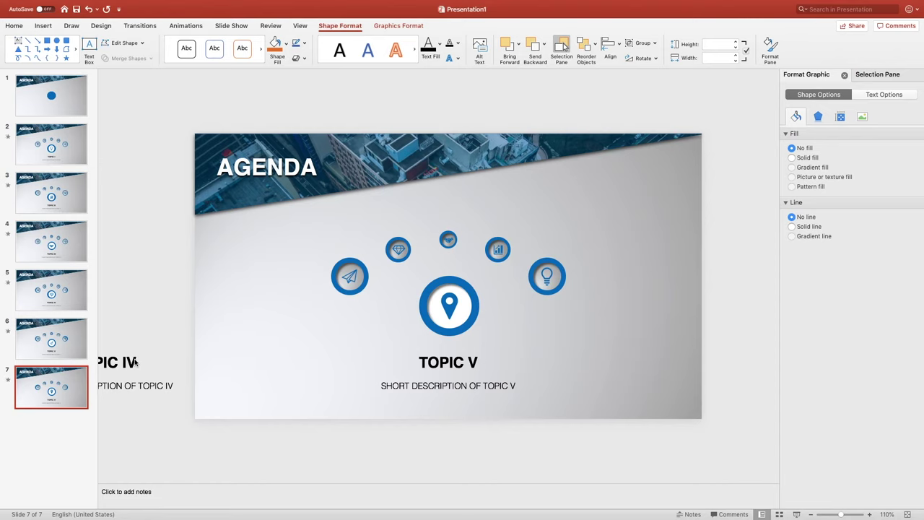
# Change the off-slide title and description to TOPIC V and the centre ones to TOPIC VI.
pyautogui.click(135, 363)
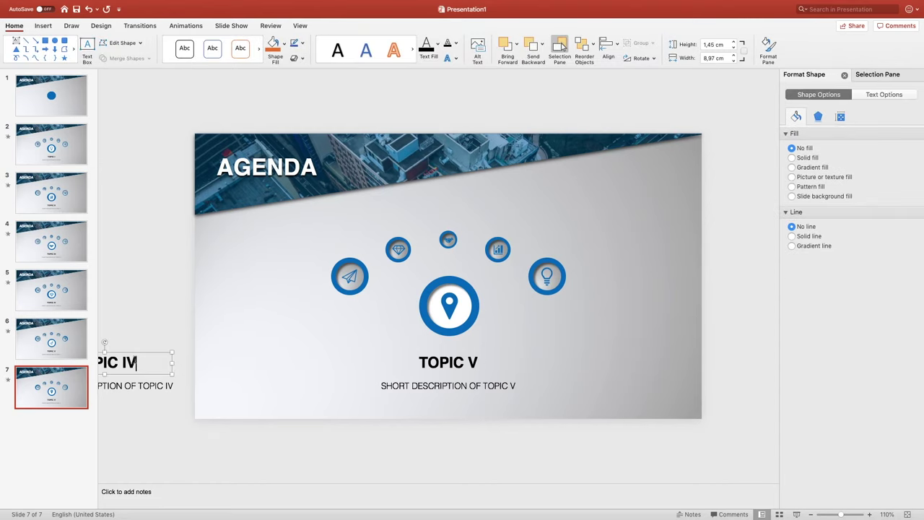
pyautogui.press('Left')
pyautogui.press('BackSpace')
pyautogui.click(168, 386)
pyautogui.press('BackSpace')
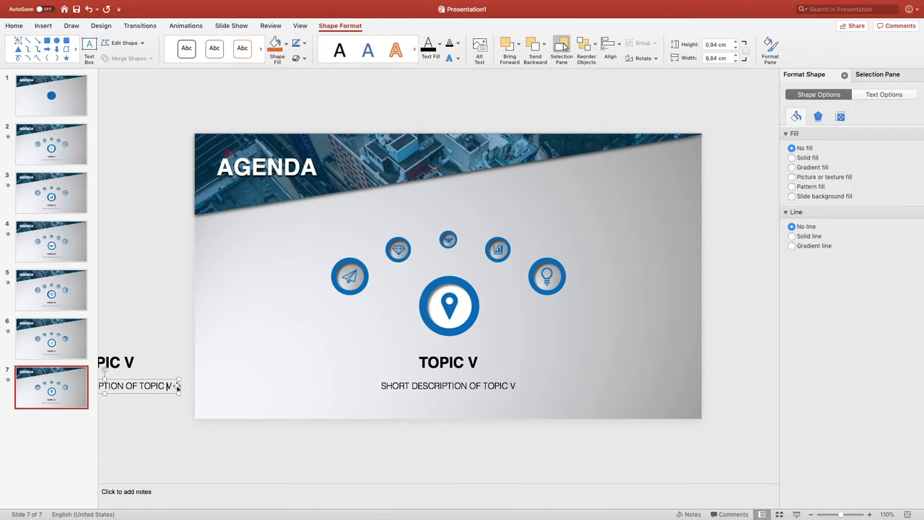
pyautogui.click(477, 362)
pyautogui.write('I')
pyautogui.click(515, 385)
pyautogui.write('I')
pyautogui.click(569, 370)
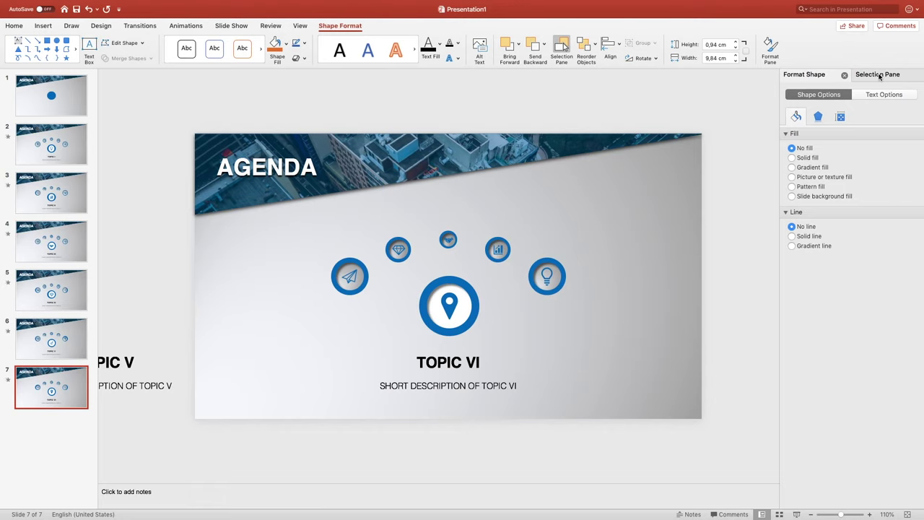
# Rename the !!Topic5_Description and !!Topic5 objects to !!Topic6_Description and !!Topic6.
pyautogui.click(878, 75)
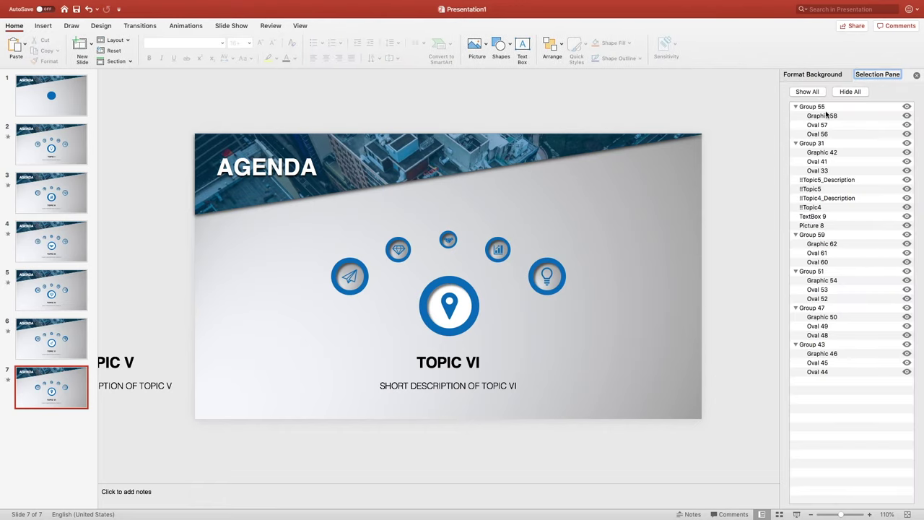
pyautogui.click(819, 182)
pyautogui.click(821, 181)
pyautogui.press('BackSpace')
pyautogui.write('6')
pyautogui.click(822, 188)
pyautogui.click(822, 189)
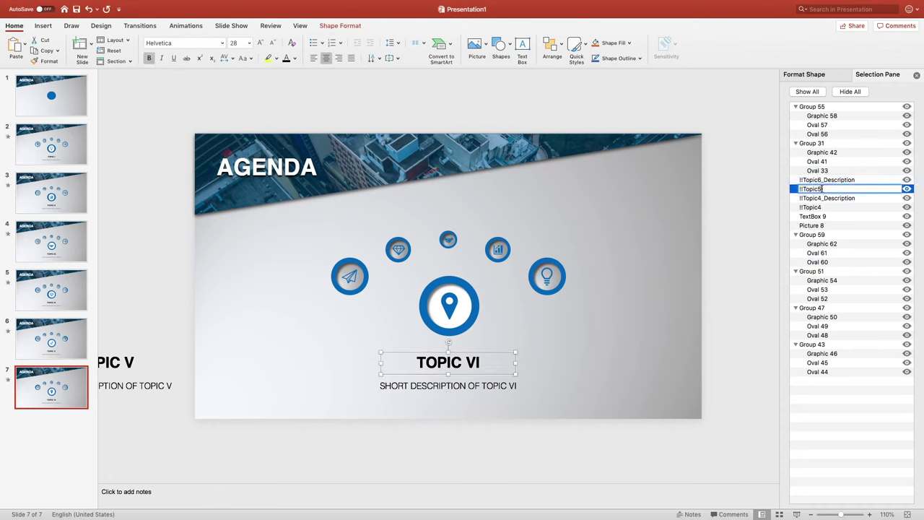
# Rename the !!Topic4_Description and !!Topic4 objects to !!Topic5_Description and !!Topic5.
pyautogui.click(820, 199)
pyautogui.click(820, 199)
pyautogui.press('BackSpace')
pyautogui.write('5')
pyautogui.doubleClick(820, 208)
pyautogui.press('BackSpace')
pyautogui.write('5')
pyautogui.press('Return')
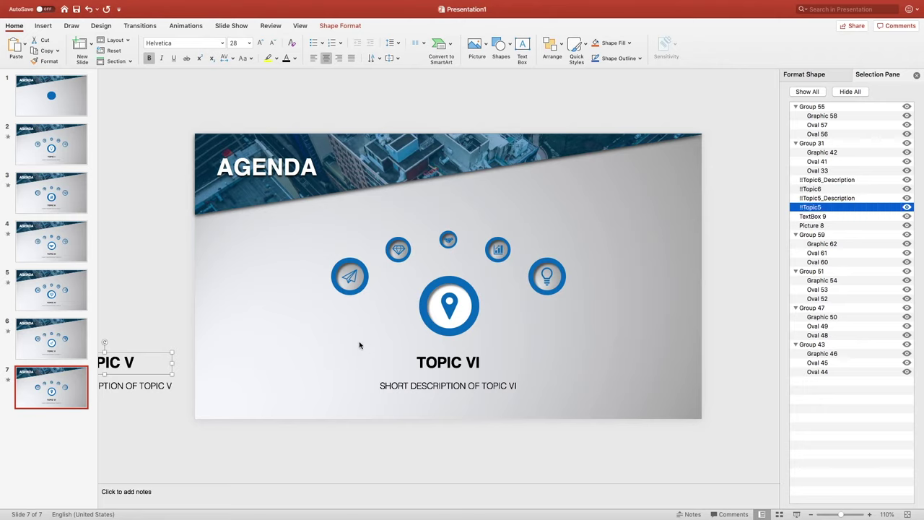
# Select the TOPIC VI title and description boxes together.
pyautogui.click(366, 348)
pyautogui.moveTo(365, 347); pyautogui.dragTo(540, 406)
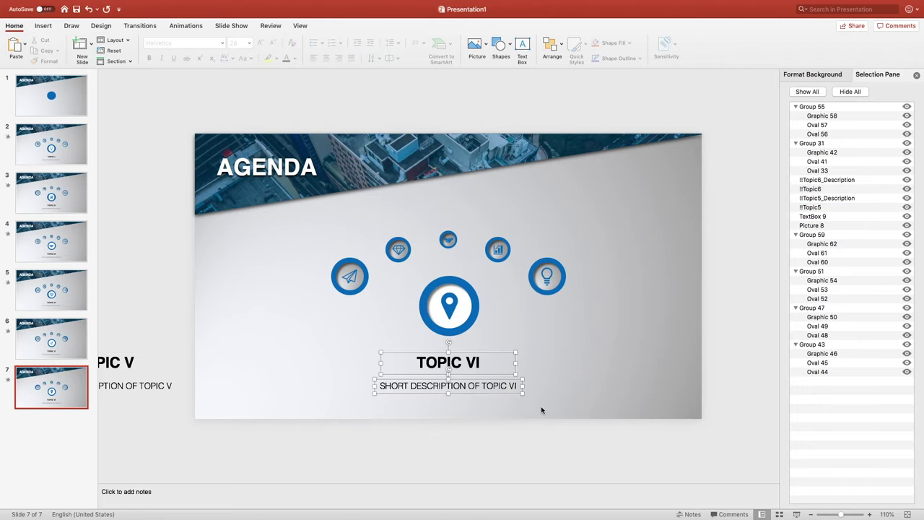
pyautogui.click(69, 343)
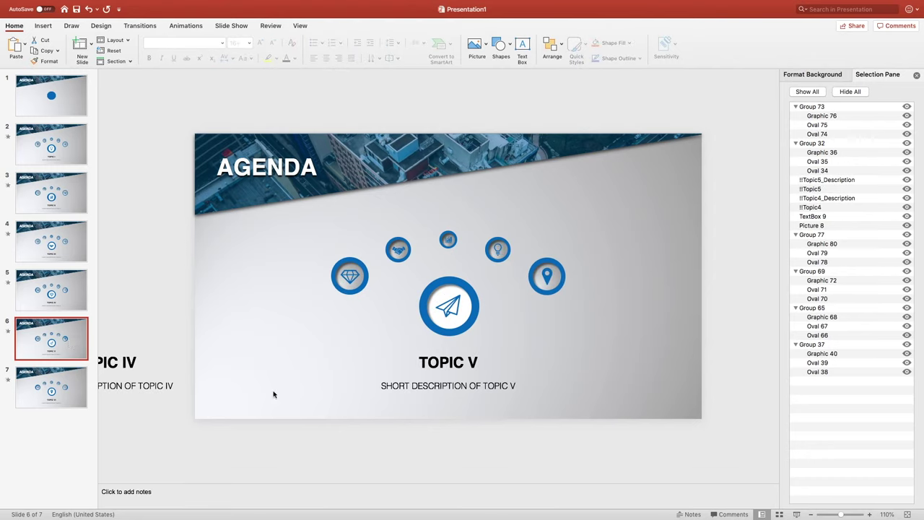
# Paste the TOPIC VI title and description onto slide 6, just past its right edge.
pyautogui.press('super+v')
pyautogui.moveTo(501, 360); pyautogui.dragTo(498, 353)
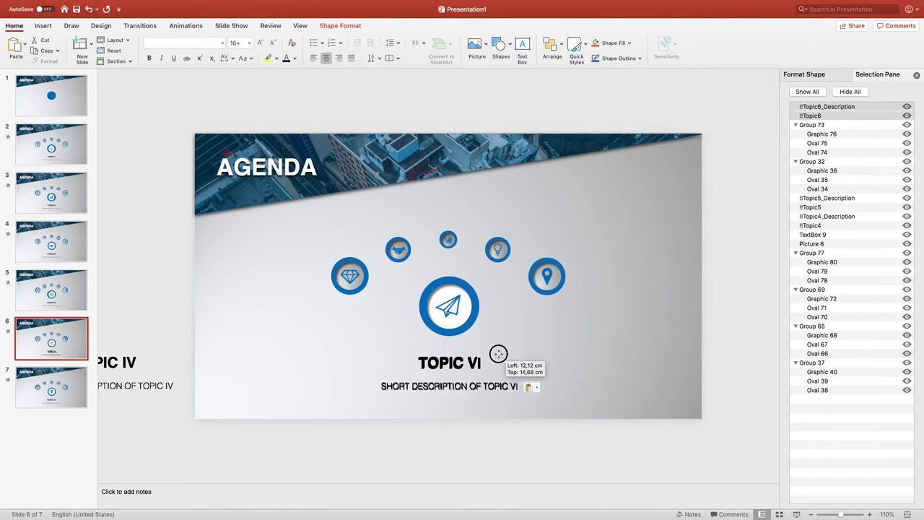
pyautogui.moveTo(499, 352); pyautogui.dragTo(498, 353)
pyautogui.press('Right')
pyautogui.press('Right')
pyautogui.press('Right')
pyautogui.press('Right')
pyautogui.press('Right')
pyautogui.press('Right')
pyautogui.press('Right')
pyautogui.press('Right')
pyautogui.press('Right')
pyautogui.press('Right')
pyautogui.press('Right')
pyautogui.press('Right')
pyautogui.press('Right')
pyautogui.press('Right')
pyautogui.press('Right')
pyautogui.press('Right')
pyautogui.press('Right')
pyautogui.press('Right')
pyautogui.press('Right')
pyautogui.press('Right')
pyautogui.press('Right')
pyautogui.press('Right')
pyautogui.press('Right')
pyautogui.press('Right')
pyautogui.click(48, 391)
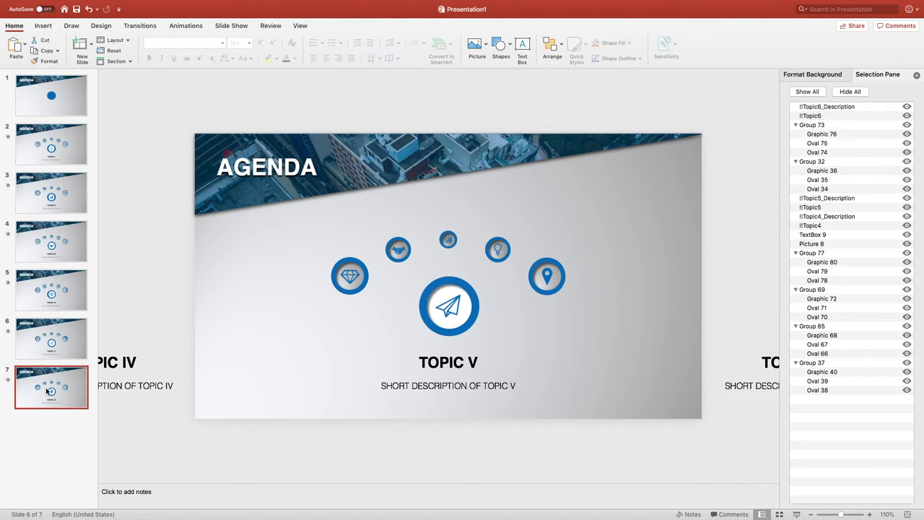
pyautogui.click(141, 26)
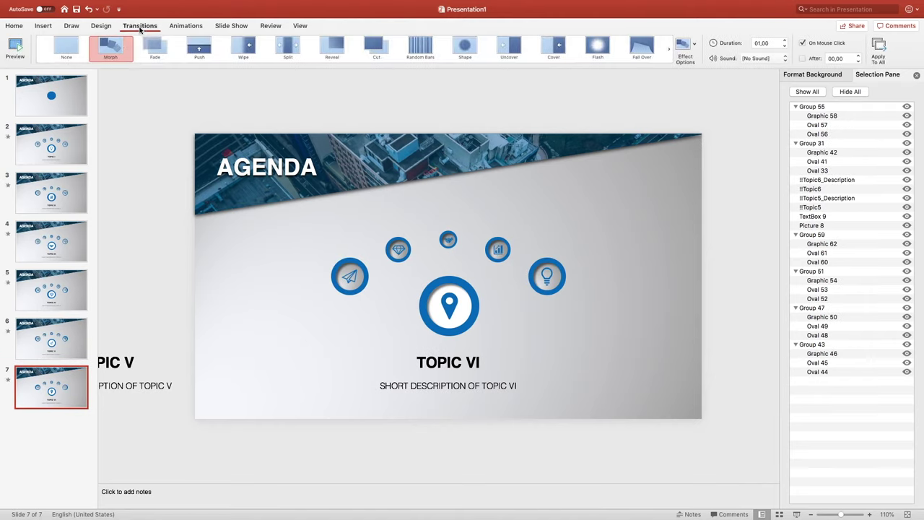
# Preview slide 7's Morph, then paste a copy as slide 8 with a gradient background.
pyautogui.click(110, 49)
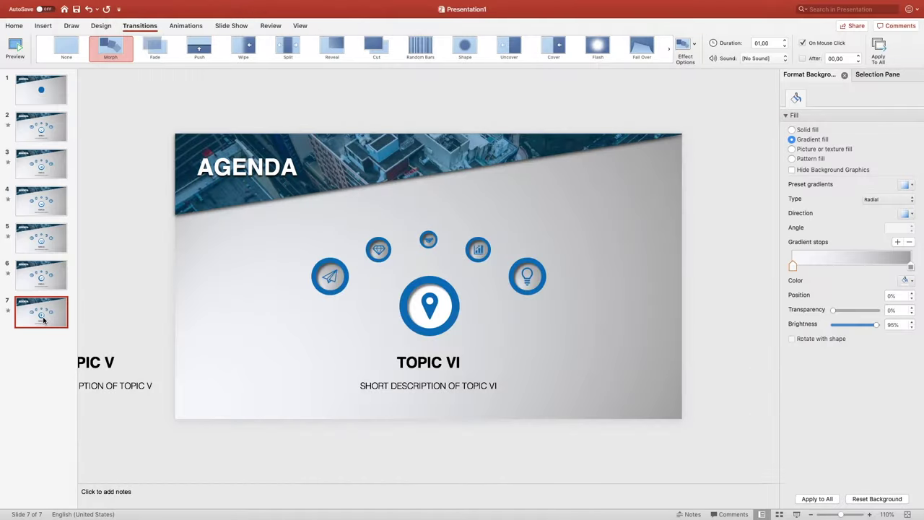
pyautogui.press('super+v')
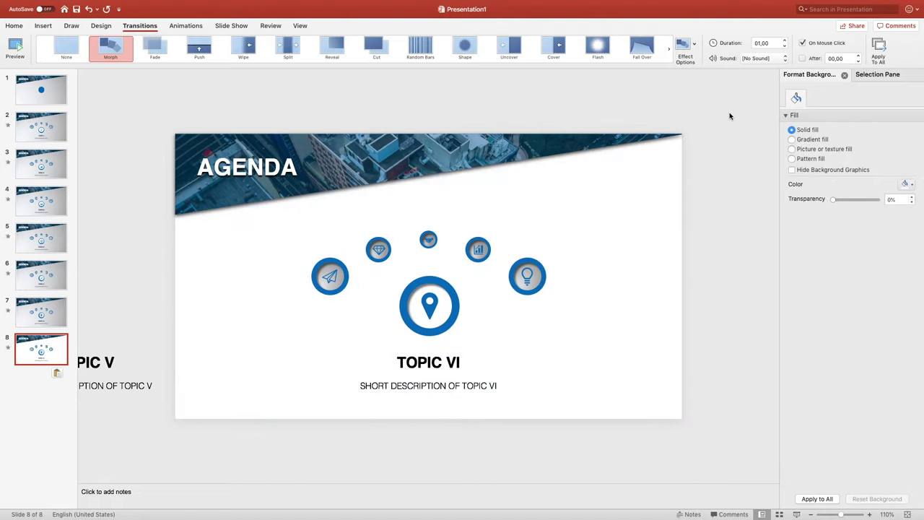
pyautogui.click(792, 139)
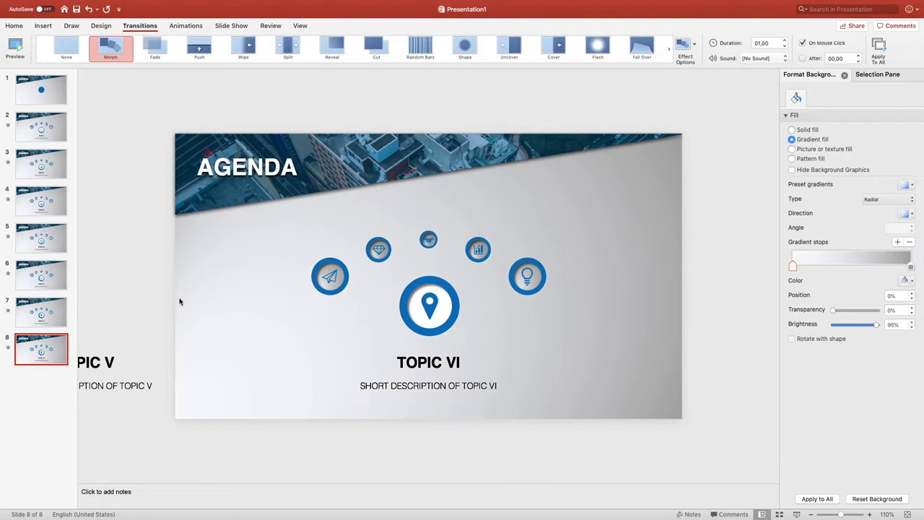
# Delete the off-slide Topic V title and description boxes and move the TOPIC VI text lower.
pyautogui.click(875, 75)
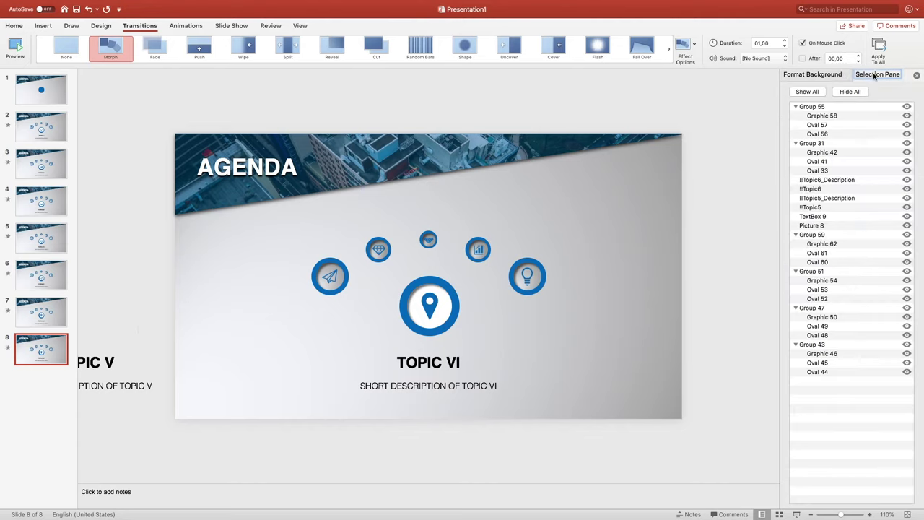
pyautogui.click(831, 199)
pyautogui.hotkey('shift', 'Down')
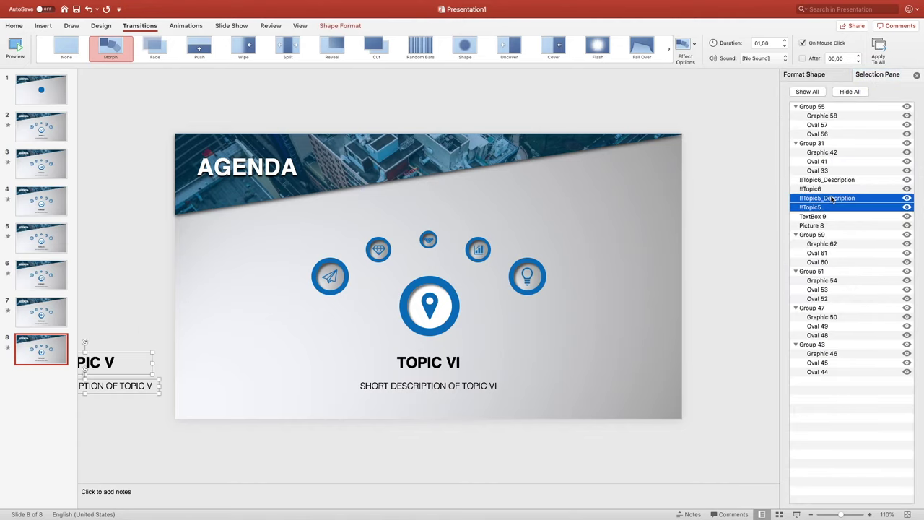
pyautogui.press('Delete')
pyautogui.moveTo(331, 339); pyautogui.dragTo(526, 410)
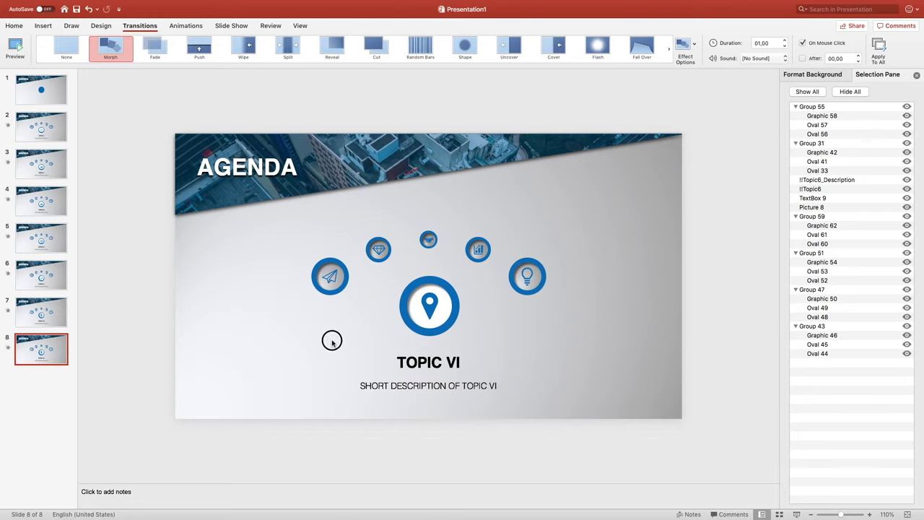
pyautogui.press('Down')
pyautogui.press('Down')
pyautogui.press('Down')
pyautogui.press('Down')
pyautogui.press('Down')
pyautogui.press('Down')
pyautogui.press('Down')
pyautogui.press('Down')
pyautogui.press('Down')
pyautogui.press('Down')
pyautogui.press('Down')
pyautogui.press('Down')
pyautogui.press('Down')
pyautogui.press('Down')
pyautogui.press('Down')
pyautogui.press('Down')
pyautogui.press('Down')
pyautogui.press('Down')
pyautogui.press('Down')
pyautogui.press('Down')
pyautogui.press('Down')
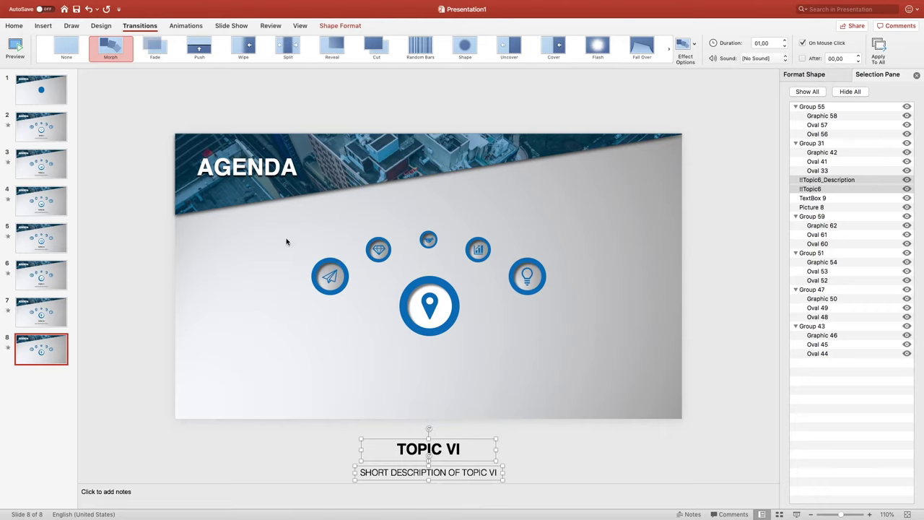
# Shrink all six agenda icons to a height of 1,2 cm.
pyautogui.moveTo(275, 210); pyautogui.dragTo(579, 359)
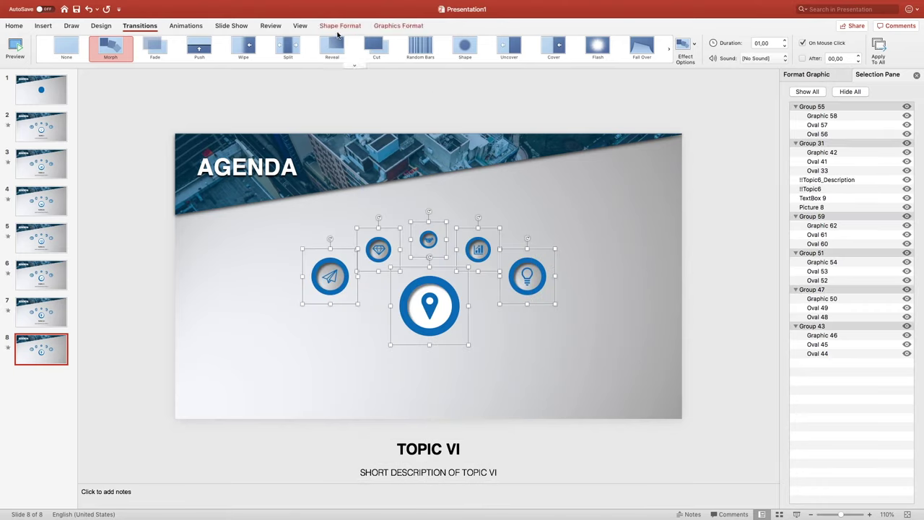
pyautogui.click(341, 27)
pyautogui.click(721, 46)
pyautogui.write(',2')
pyautogui.press('Return')
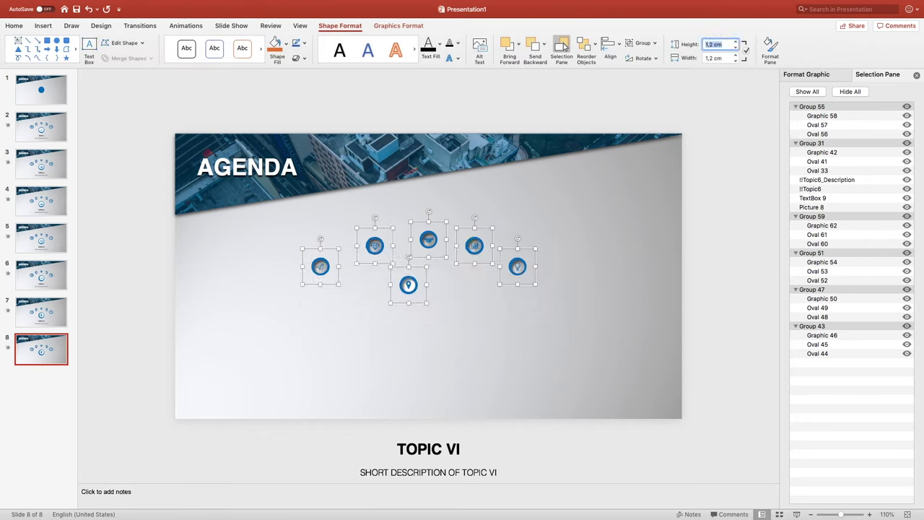
pyautogui.click(538, 211)
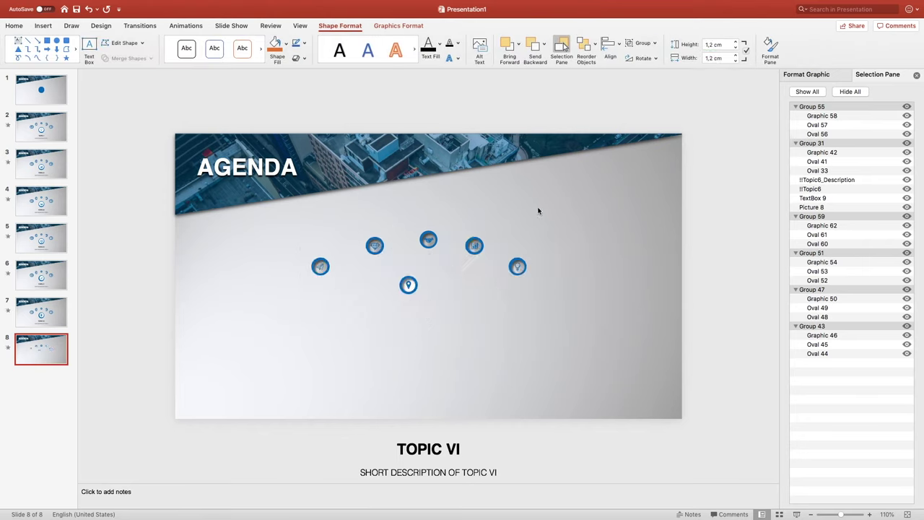
# Give the circles behind the paper-plane and diamond icons (Oval 57, Oval 61) solid fills.
pyautogui.click(323, 267)
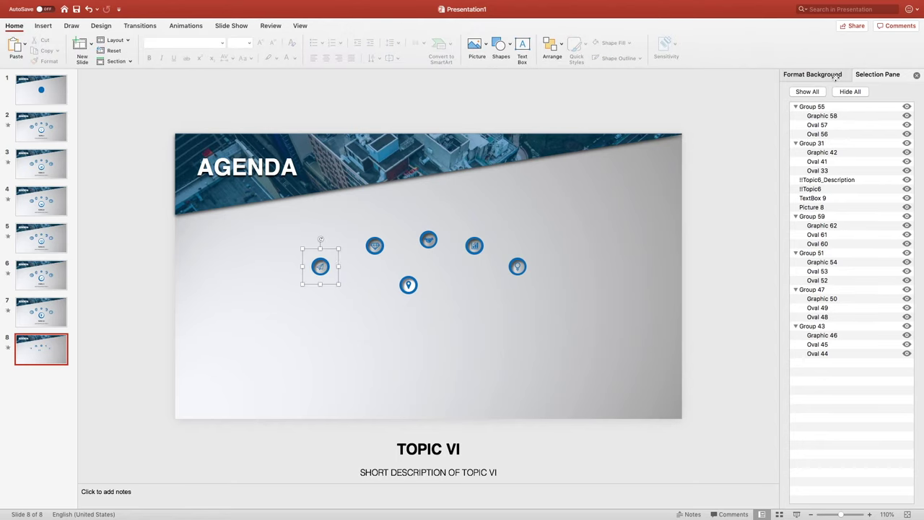
pyautogui.click(819, 125)
pyautogui.click(821, 75)
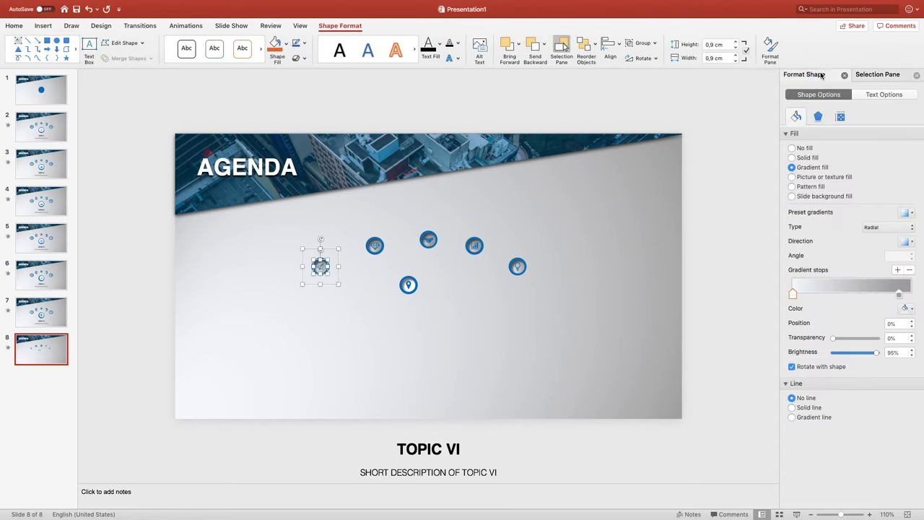
pyautogui.click(811, 158)
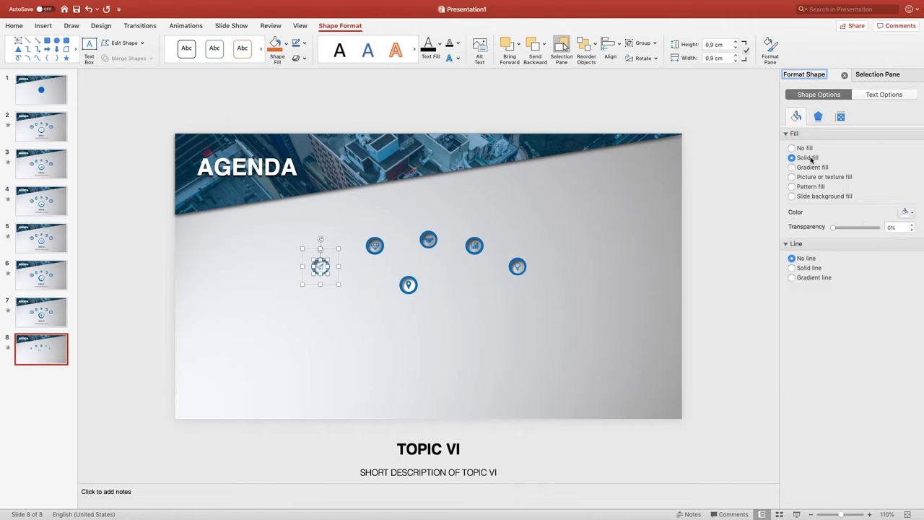
pyautogui.click(374, 245)
pyautogui.click(872, 76)
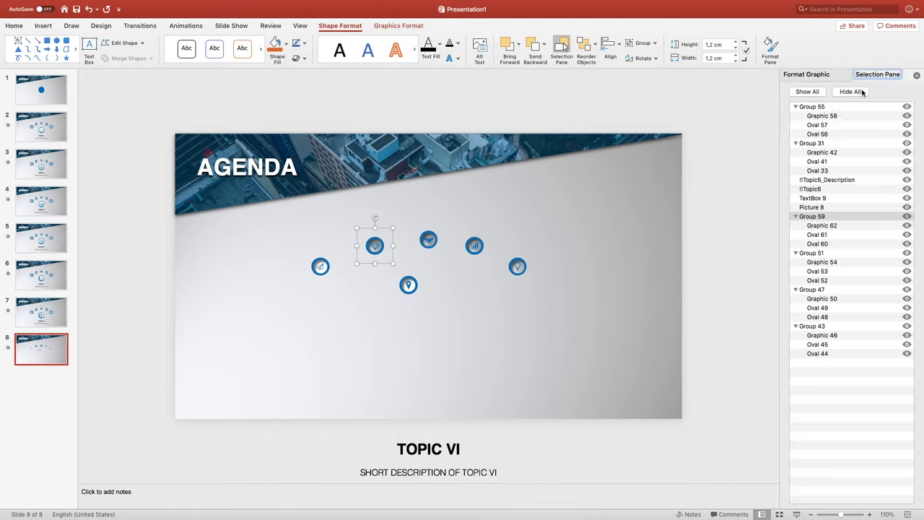
pyautogui.click(816, 234)
pyautogui.click(803, 75)
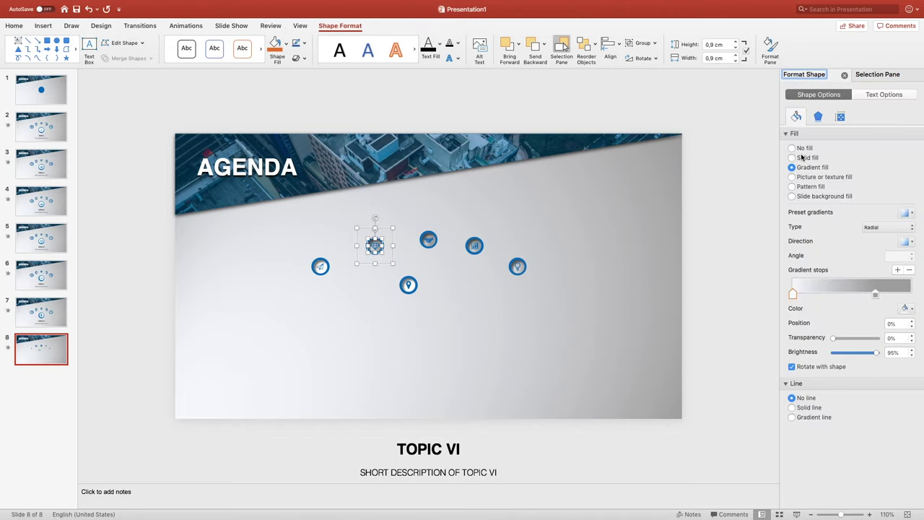
pyautogui.click(793, 157)
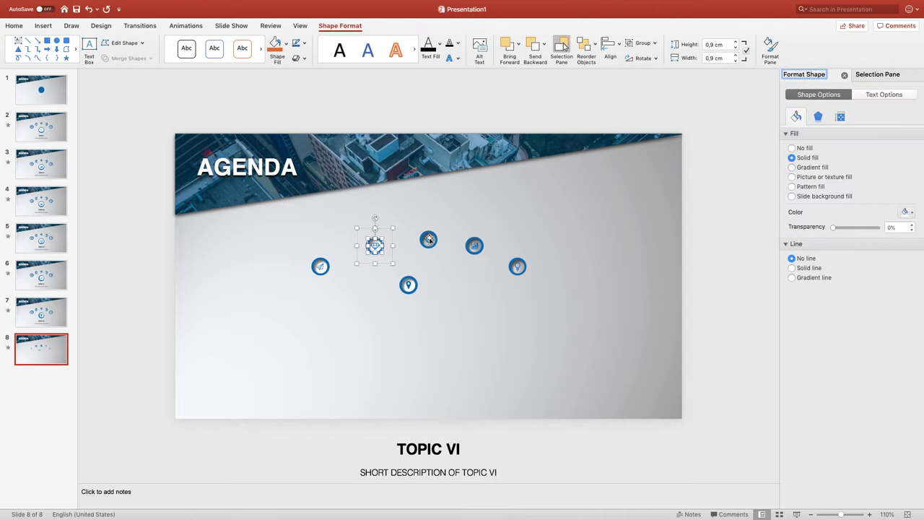
# Switch the handshake and chart icons' circles (Oval 53, Oval 49) to solid fill.
pyautogui.click(429, 239)
pyautogui.click(875, 75)
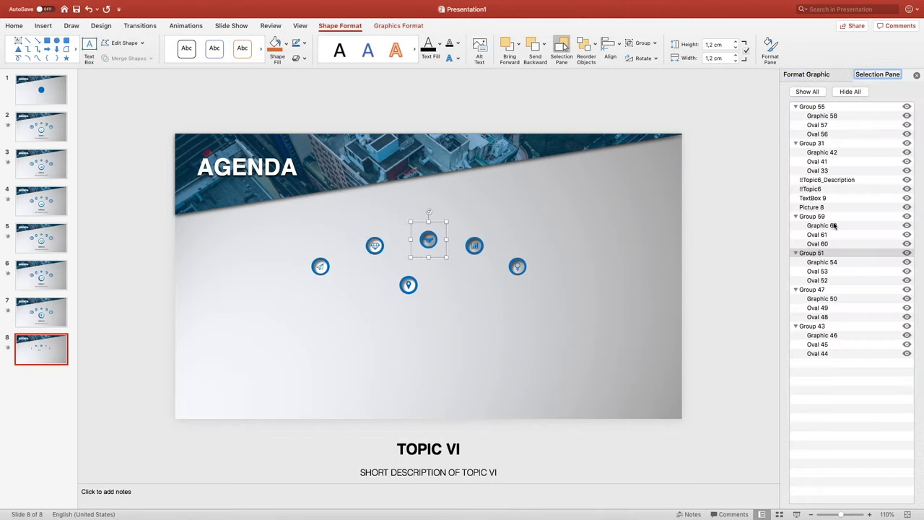
pyautogui.click(827, 272)
pyautogui.click(811, 75)
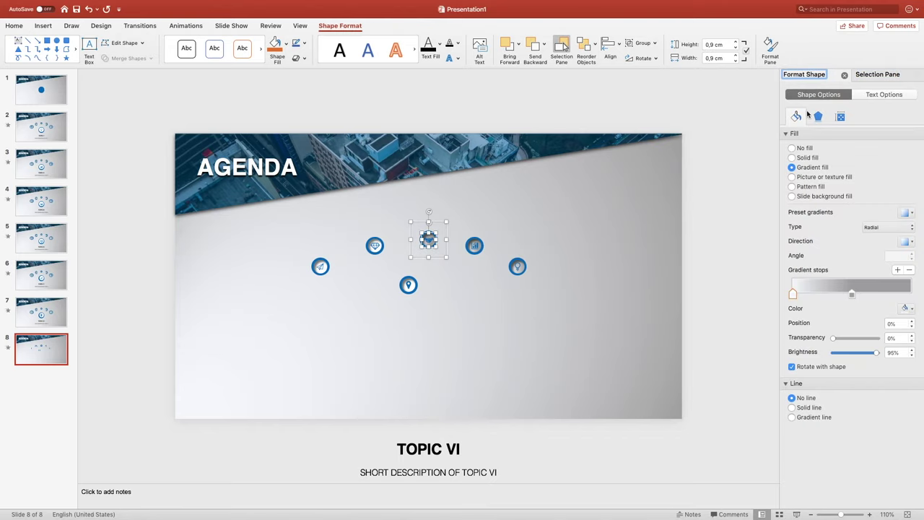
pyautogui.click(803, 159)
pyautogui.click(477, 242)
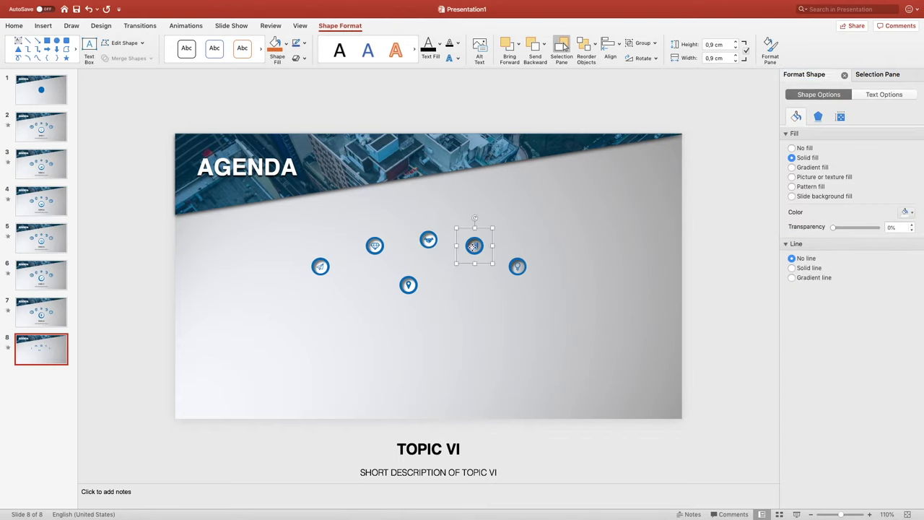
pyautogui.click(873, 75)
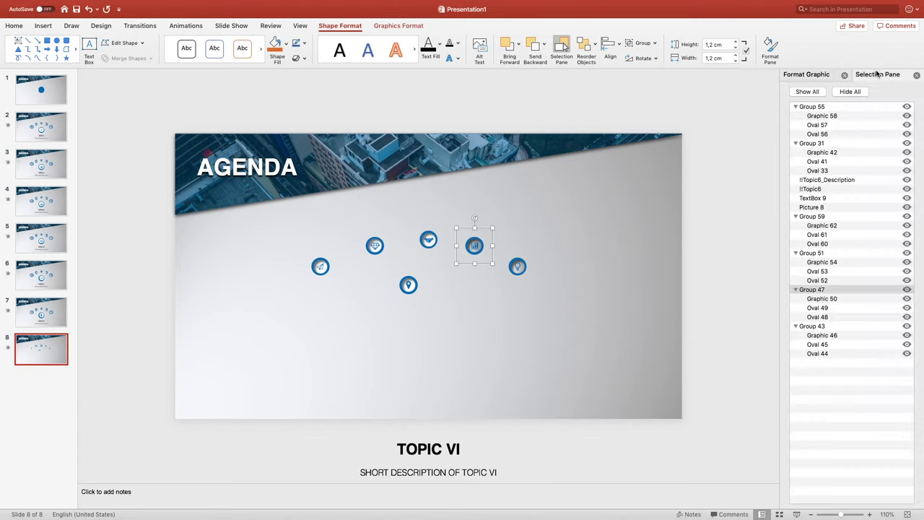
pyautogui.click(823, 308)
pyautogui.click(812, 74)
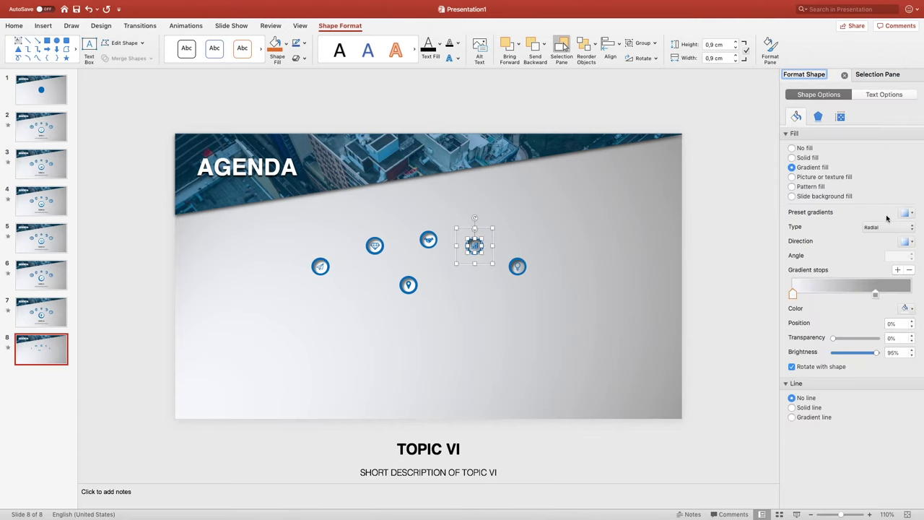
pyautogui.click(802, 158)
# Give the lightbulb's circle, Oval 45, a solid fill and drag the lightbulb to the bottom-left.
pyautogui.click(517, 265)
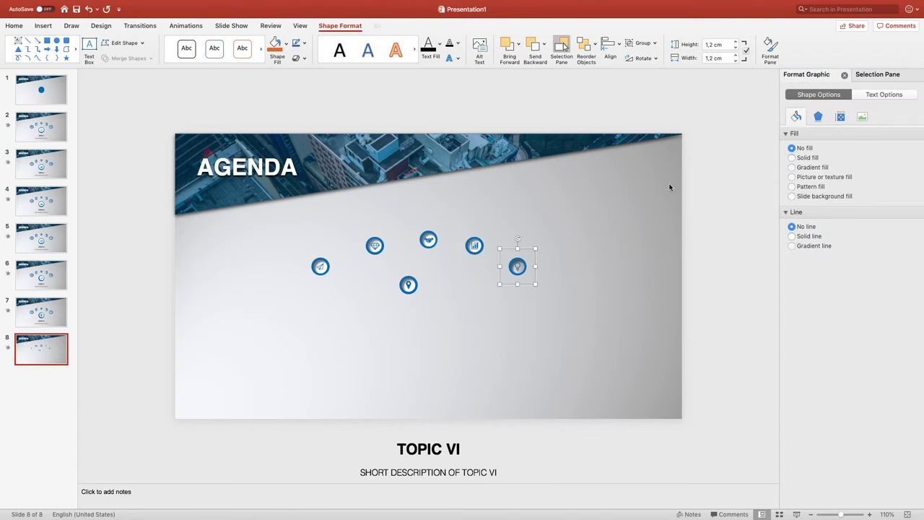
pyautogui.click(876, 75)
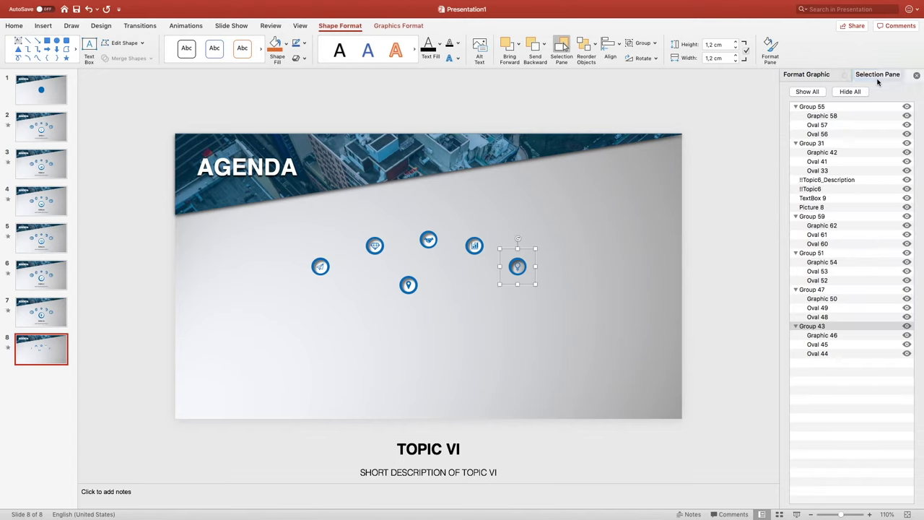
pyautogui.click(819, 345)
pyautogui.click(801, 74)
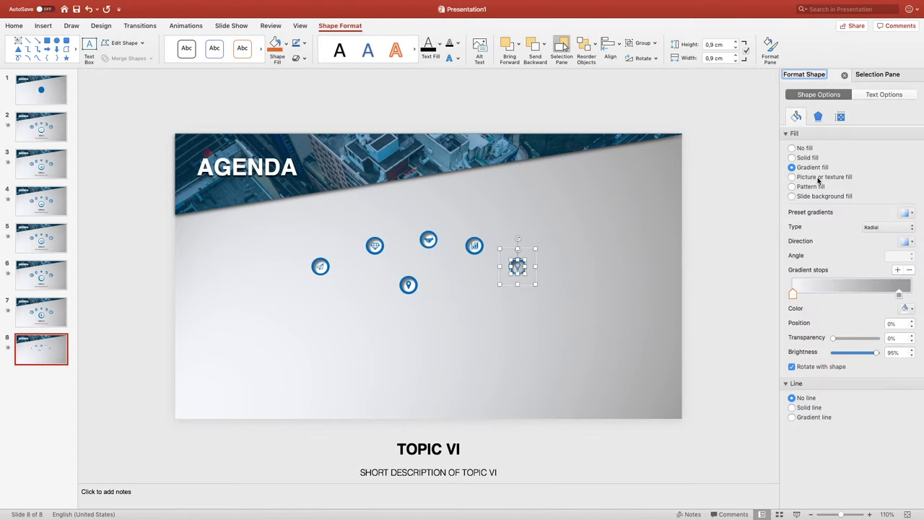
pyautogui.click(803, 158)
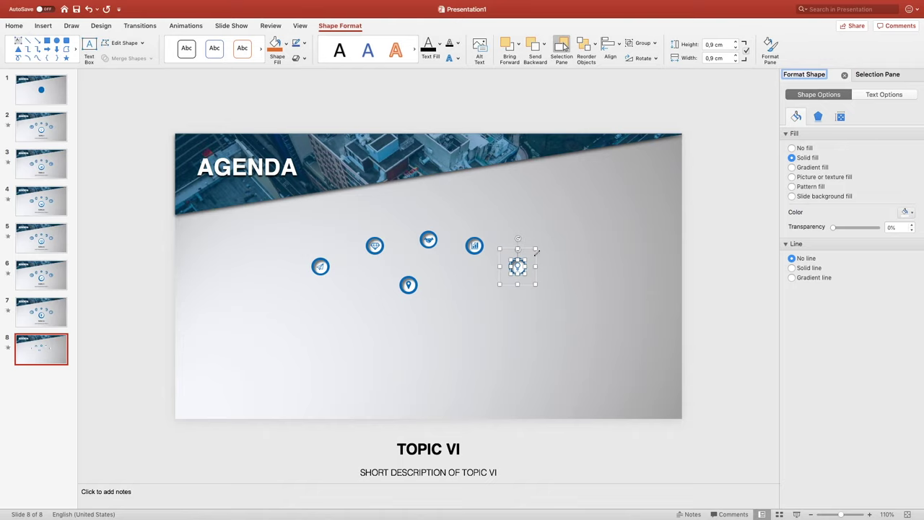
pyautogui.moveTo(536, 256); pyautogui.dragTo(307, 390)
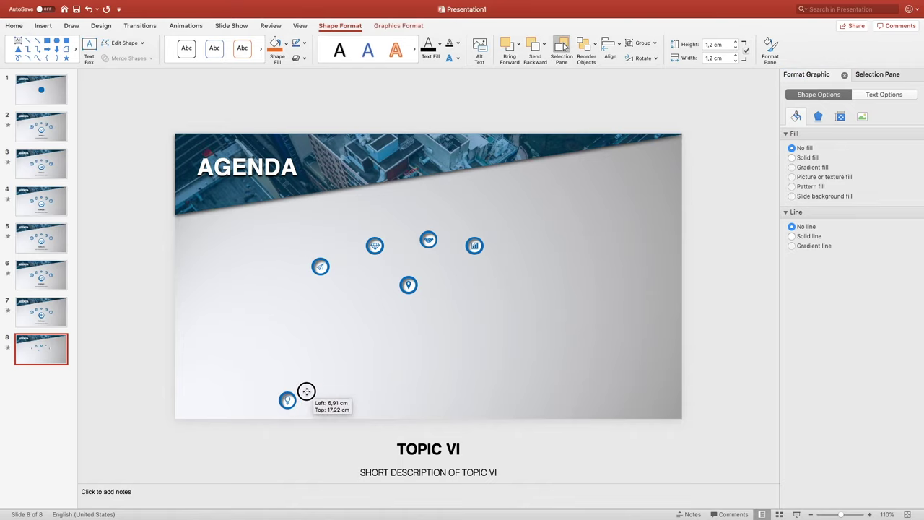
# Drag the six icons one by one into a rough row along the slide's bottom.
pyautogui.moveTo(307, 390); pyautogui.dragTo(319, 390)
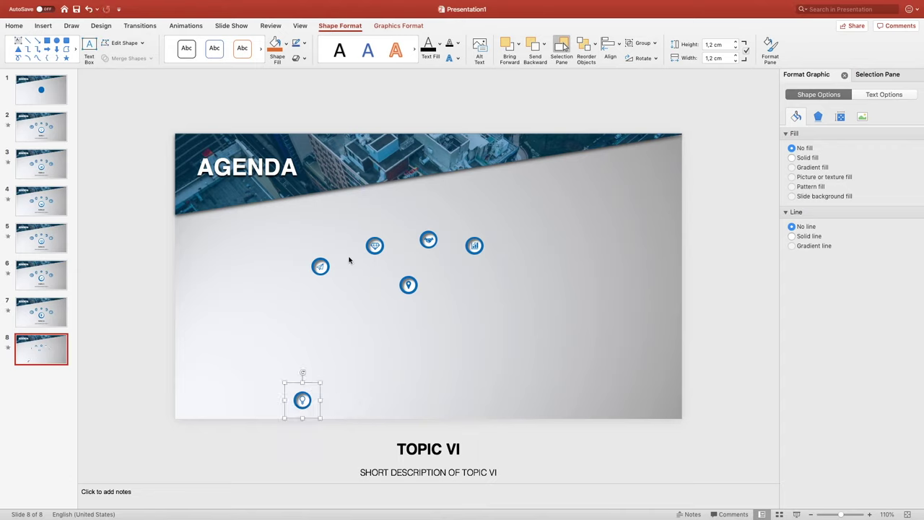
pyautogui.moveTo(408, 284); pyautogui.dragTo(555, 403)
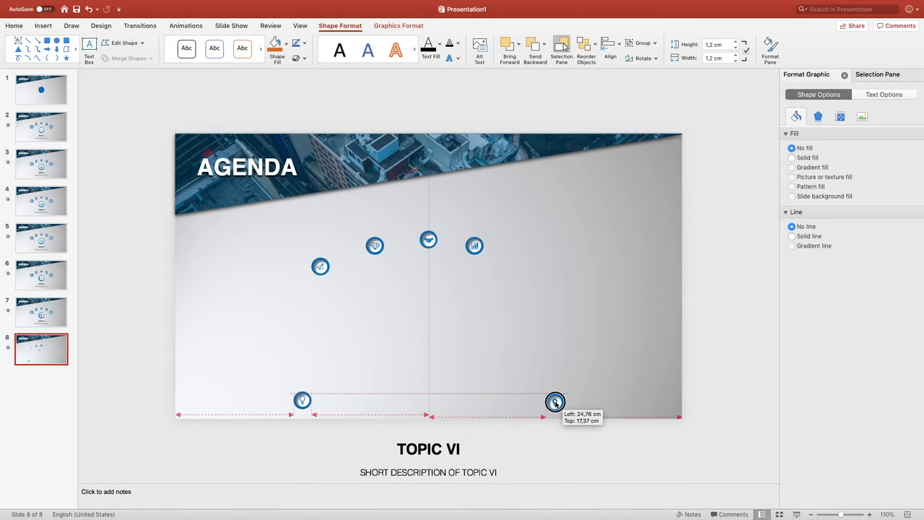
pyautogui.moveTo(555, 403); pyautogui.dragTo(555, 403)
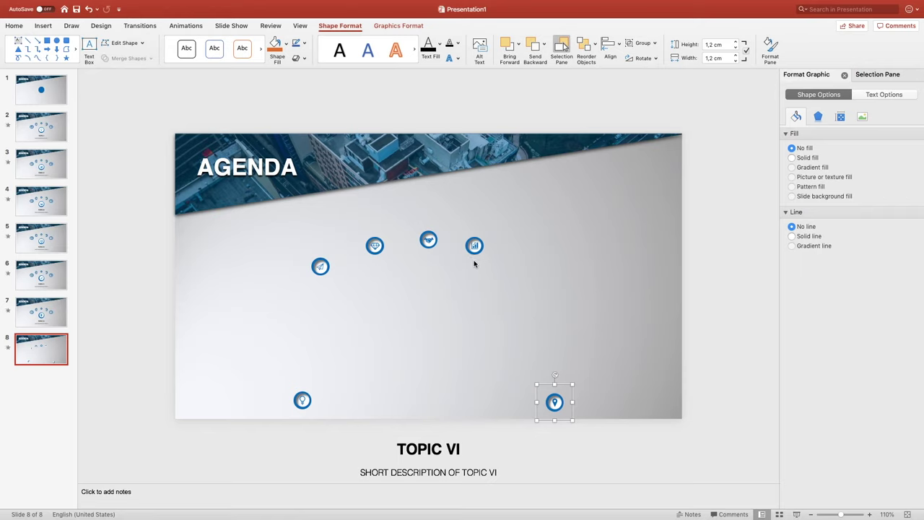
pyautogui.moveTo(474, 249); pyautogui.dragTo(356, 400)
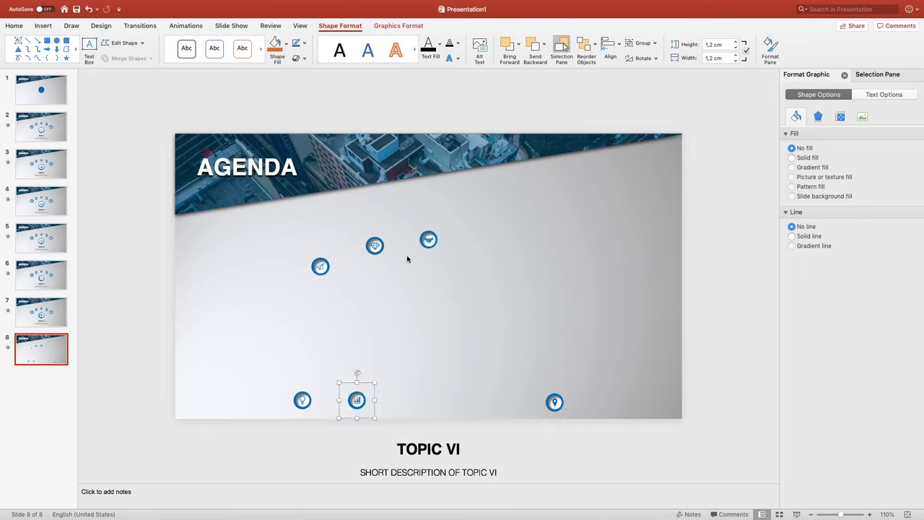
pyautogui.moveTo(428, 241); pyautogui.dragTo(408, 400)
pyautogui.moveTo(375, 245); pyautogui.dragTo(460, 400)
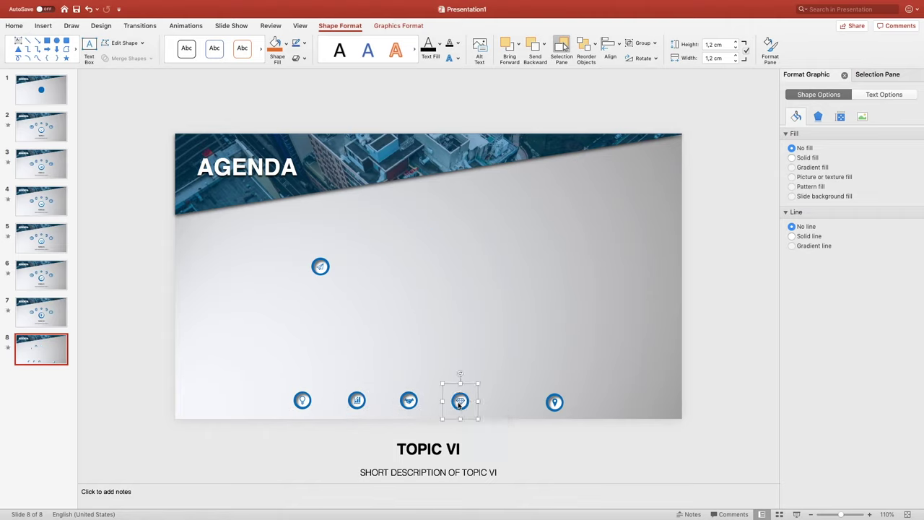
pyautogui.moveTo(320, 267); pyautogui.dragTo(508, 401)
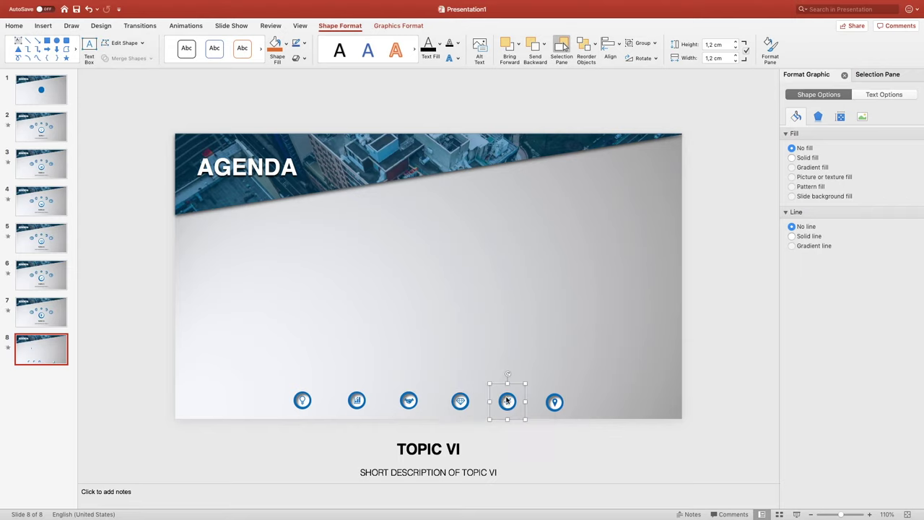
# Align the six bottom-row icons on their middles and distribute them evenly horizontally.
pyautogui.click(275, 368)
pyautogui.moveTo(261, 360)
pyautogui.mouseDown()
pyautogui.moveTo(601, 403)
pyautogui.moveTo(624, 436)
pyautogui.mouseUp()
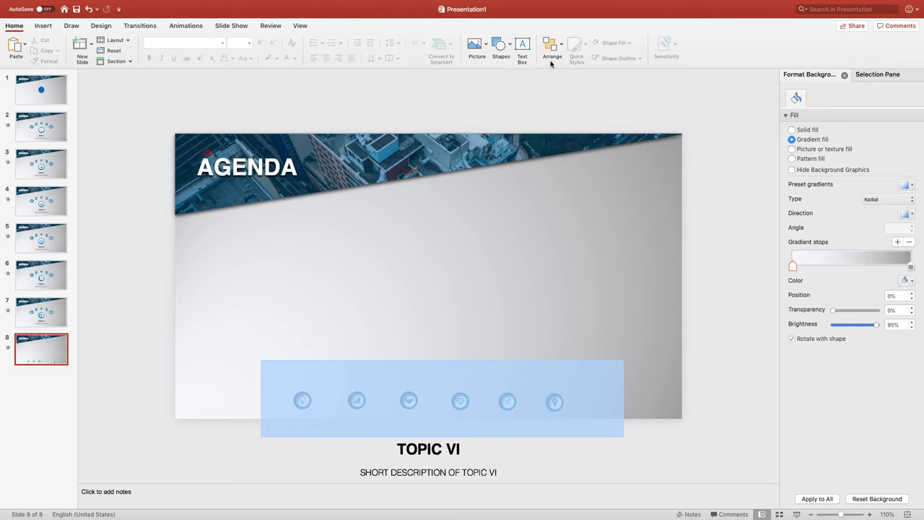
pyautogui.moveTo(558, 53); pyautogui.dragTo(559, 50)
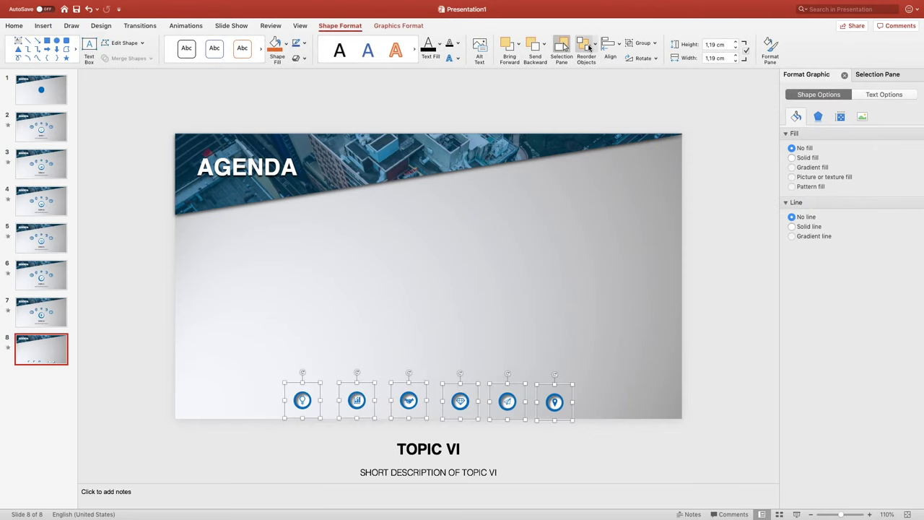
pyautogui.click(610, 46)
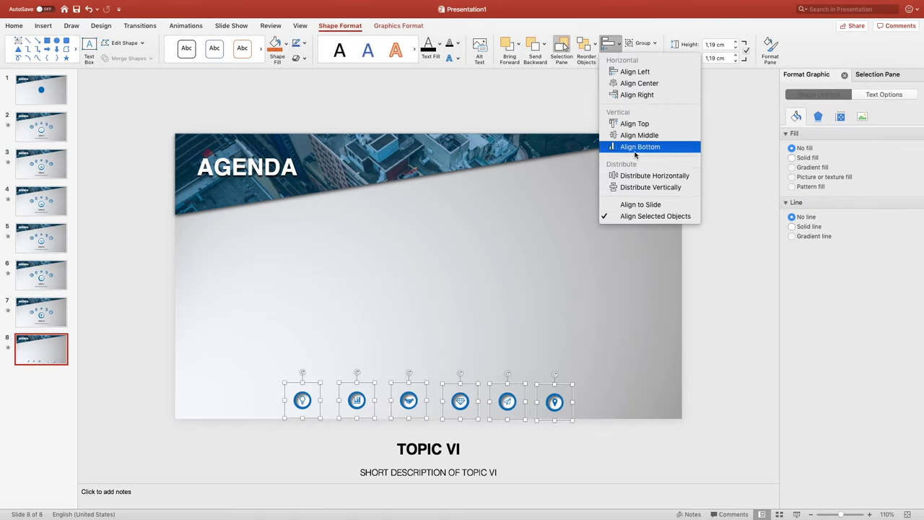
pyautogui.click(640, 136)
pyautogui.click(611, 45)
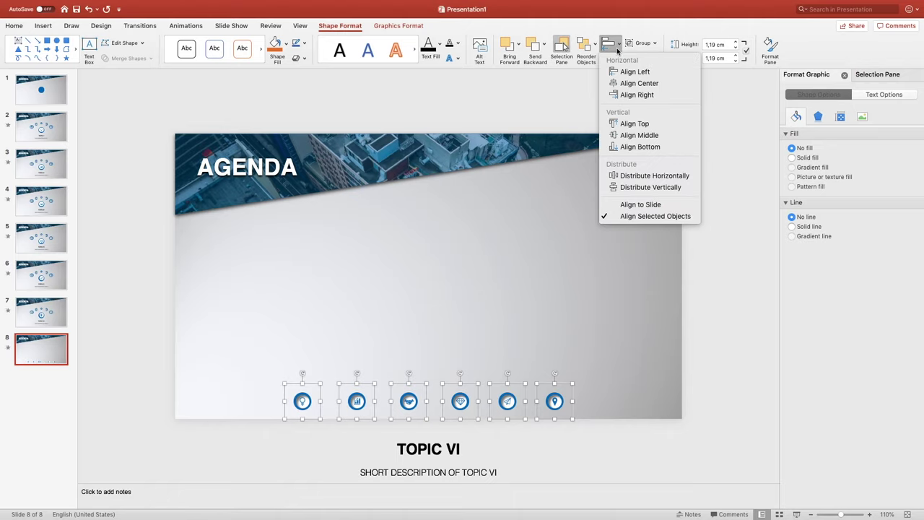
pyautogui.click(652, 177)
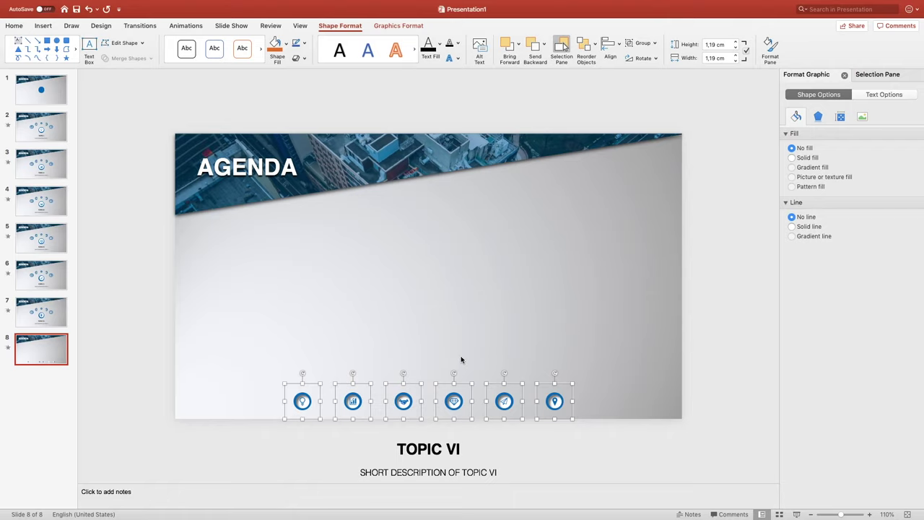
pyautogui.click(431, 359)
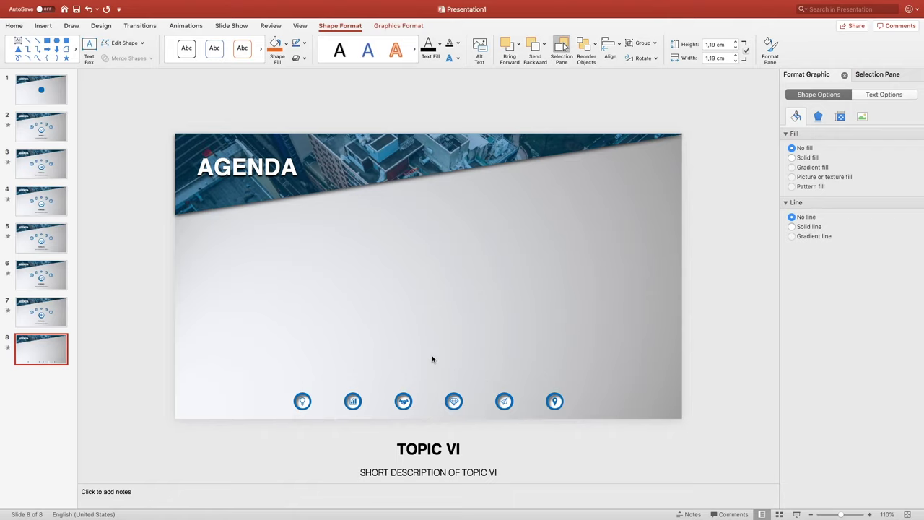
pyautogui.click(43, 26)
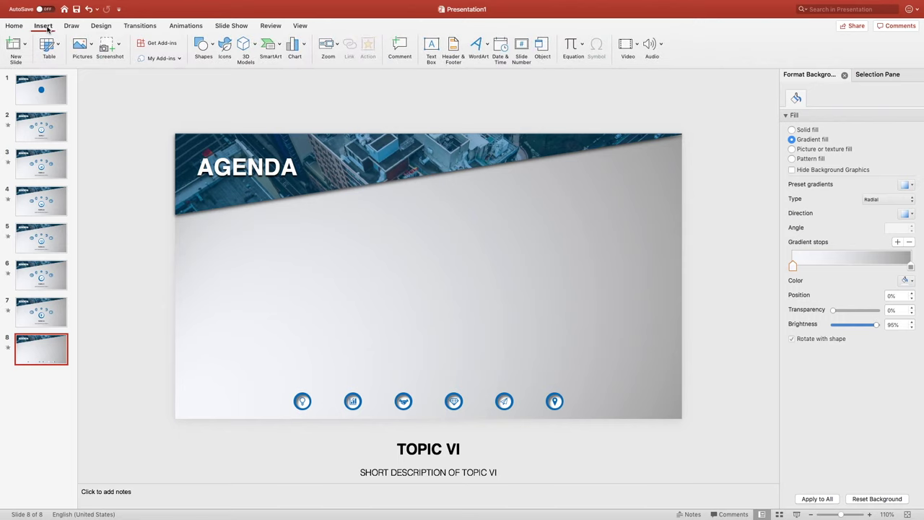
# Draw five straight lines joining each neighbouring pair of icons in the row.
pyautogui.click(210, 48)
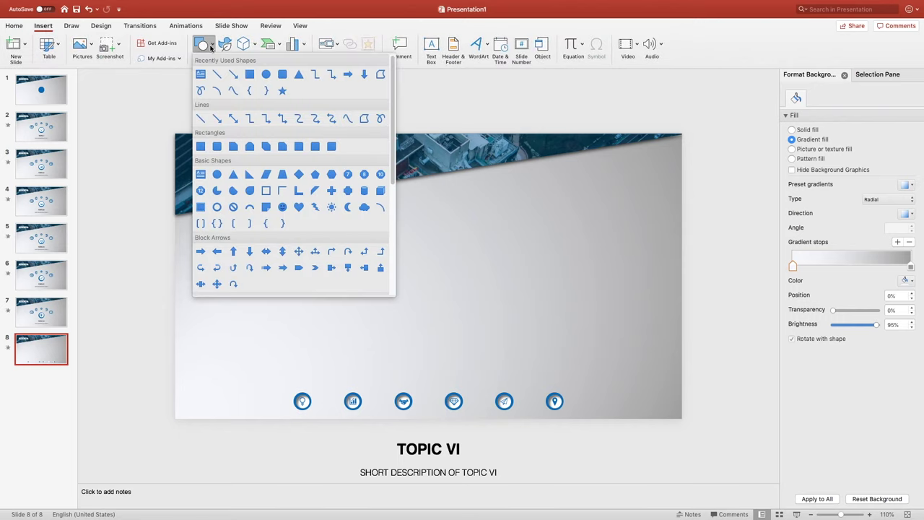
pyautogui.click(215, 71)
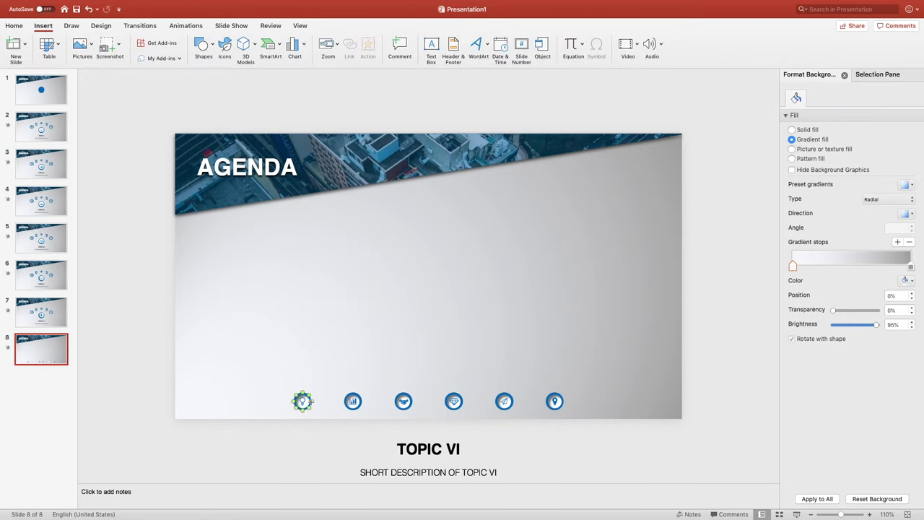
pyautogui.moveTo(303, 402); pyautogui.dragTo(352, 401)
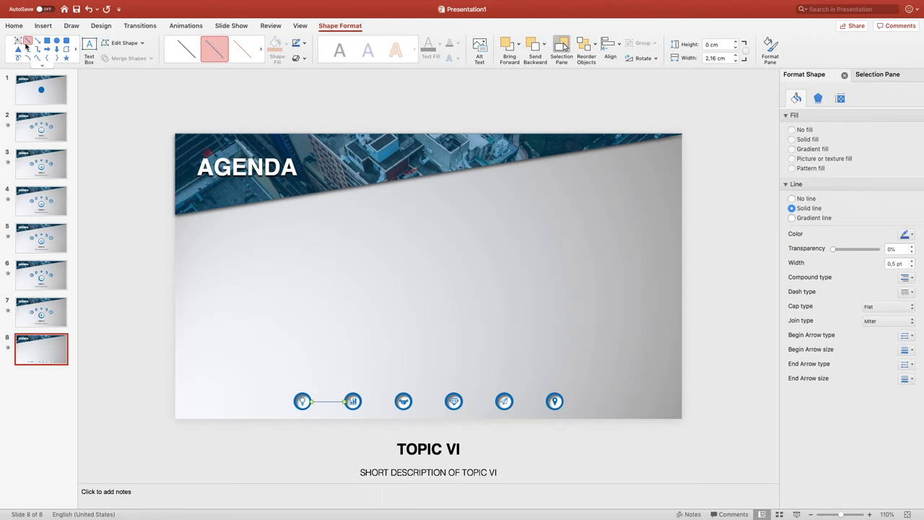
pyautogui.click(26, 42)
pyautogui.moveTo(359, 401); pyautogui.dragTo(395, 401)
pyautogui.click(27, 43)
pyautogui.moveTo(411, 402); pyautogui.dragTo(445, 401)
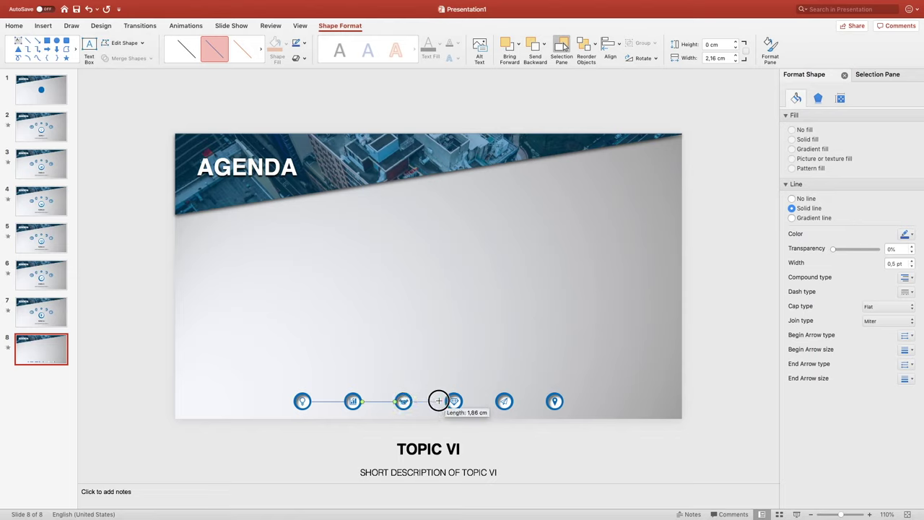
pyautogui.click(27, 41)
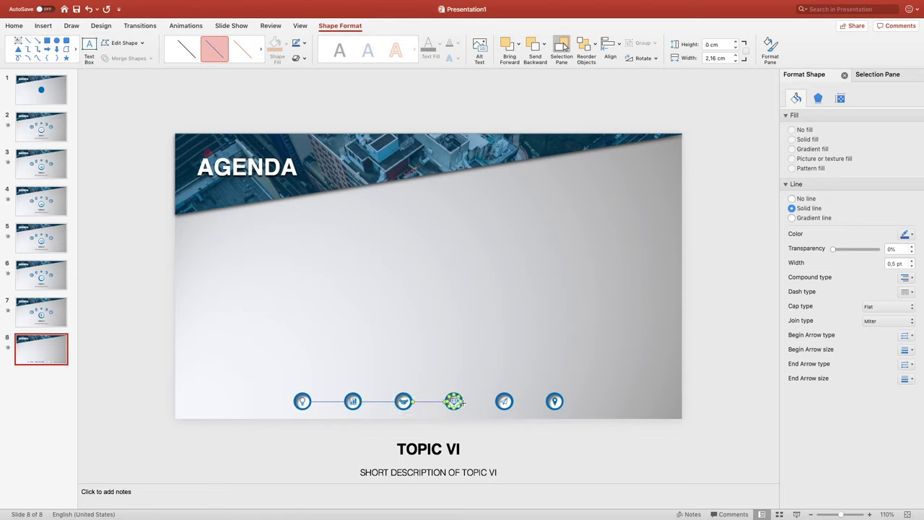
pyautogui.moveTo(453, 401); pyautogui.dragTo(495, 401)
pyautogui.click(28, 42)
pyautogui.moveTo(504, 401); pyautogui.dragTo(546, 402)
# Colour the connecting lines blue and set their width to 2 pt.
pyautogui.click(906, 235)
pyautogui.click(899, 325)
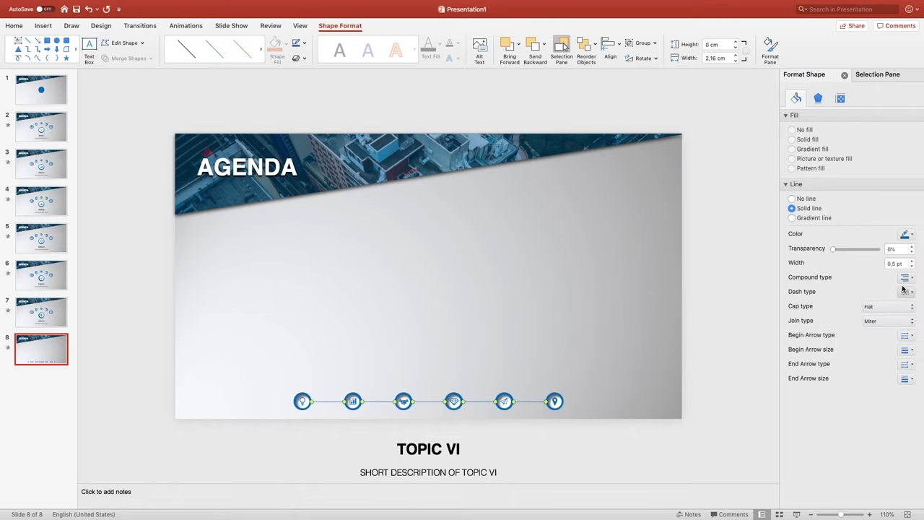
pyautogui.doubleClick(891, 263)
pyautogui.write('2')
pyautogui.press('Return')
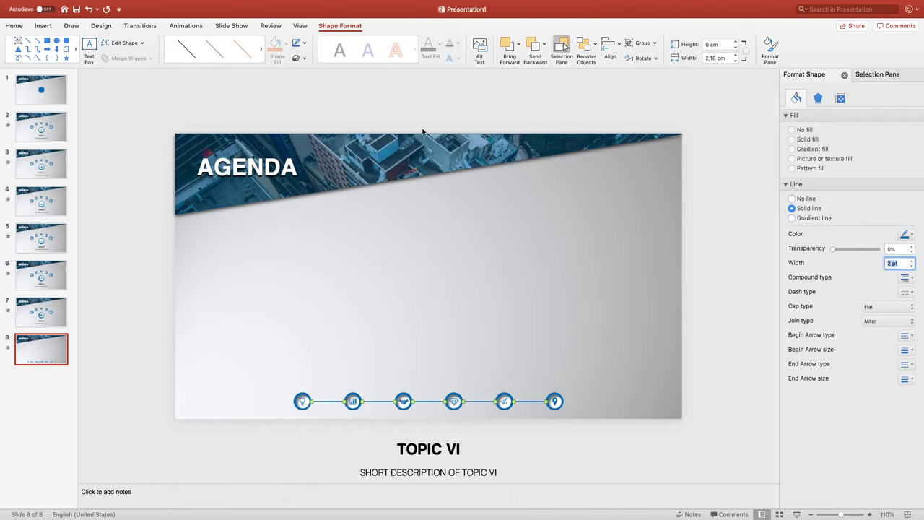
# Give the five lines a Split entrance animation, each starting After Previous.
pyautogui.click(187, 27)
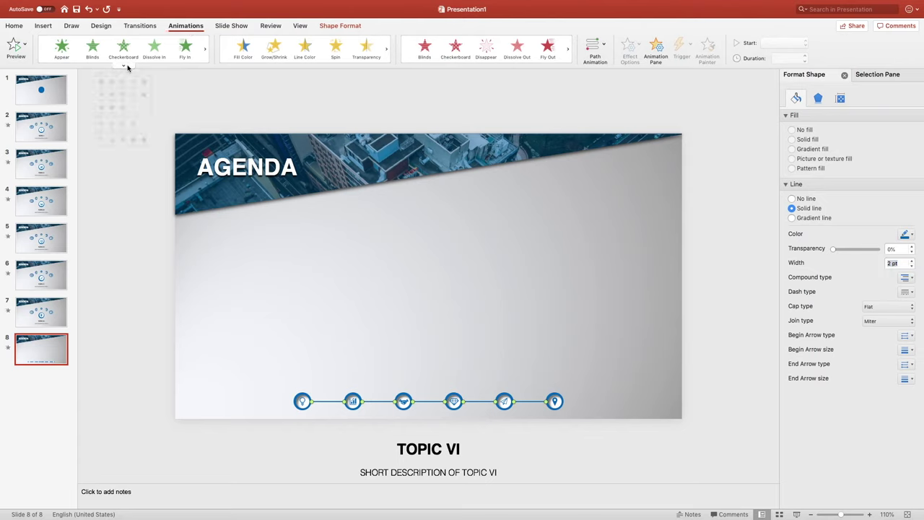
pyautogui.click(146, 159)
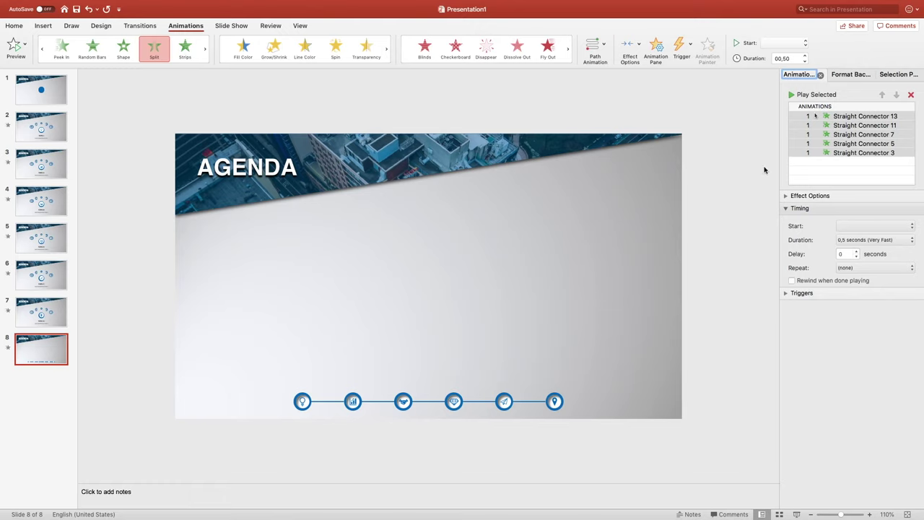
pyautogui.click(835, 116)
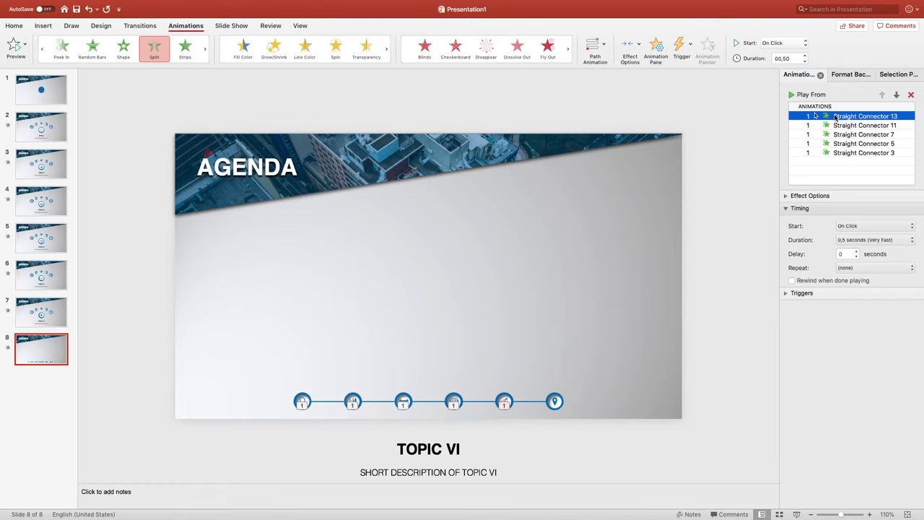
pyautogui.click(845, 226)
pyautogui.click(860, 243)
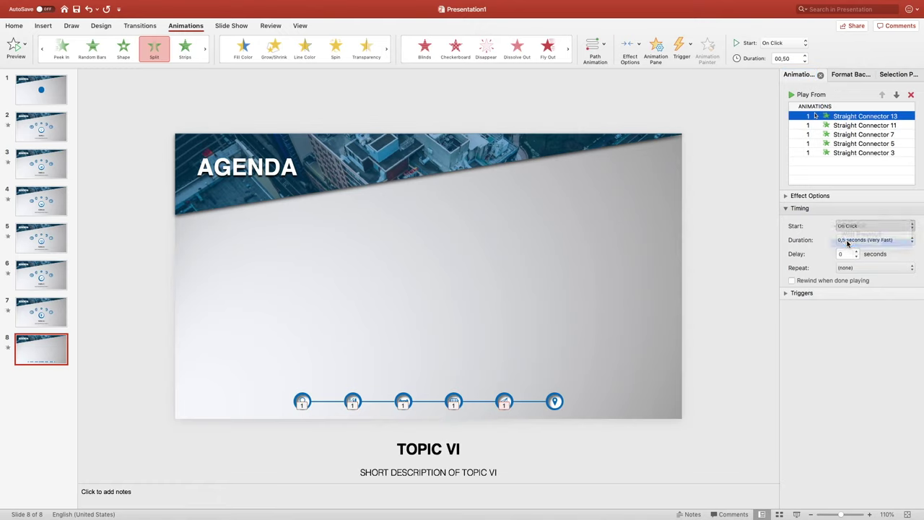
# Apply the Morph transition to slide 8.
pyautogui.click(420, 329)
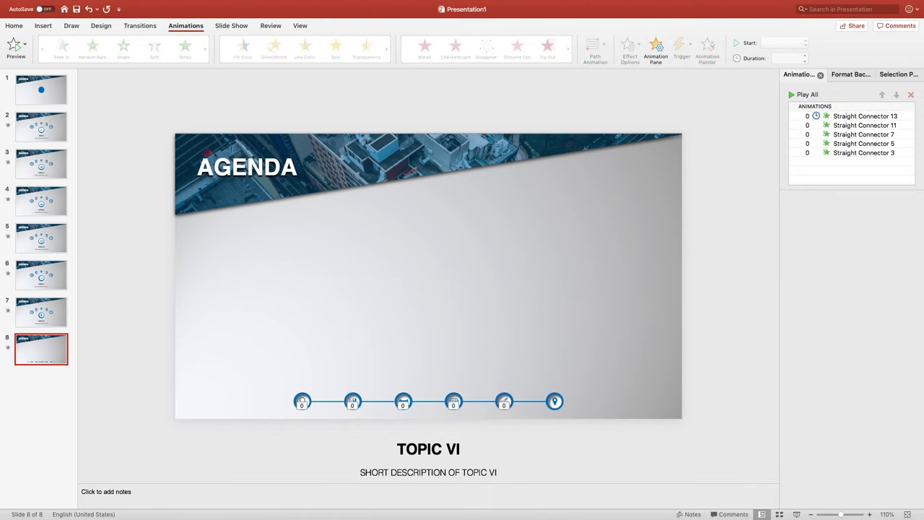
pyautogui.click(140, 27)
pyautogui.click(112, 47)
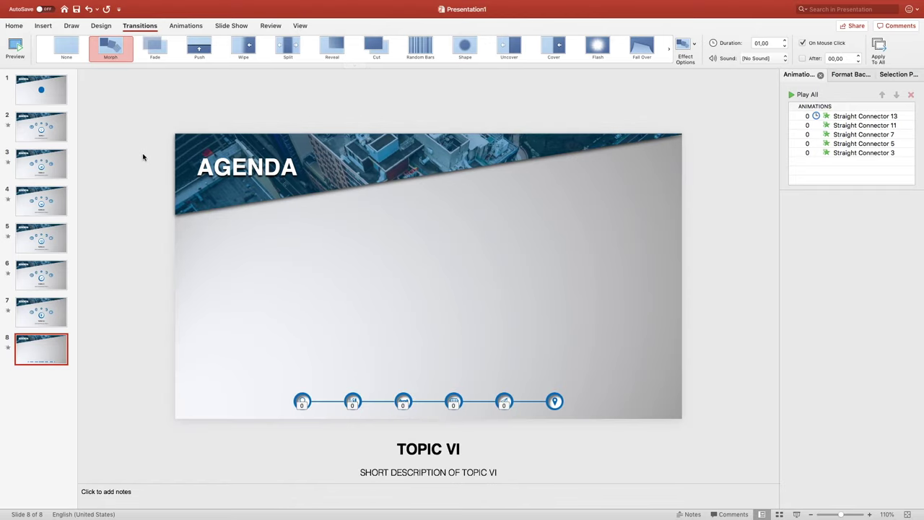
# Give slide 1's icons stacked at the blue circle a Dissolve In animation and start the slide show.
pyautogui.click(42, 98)
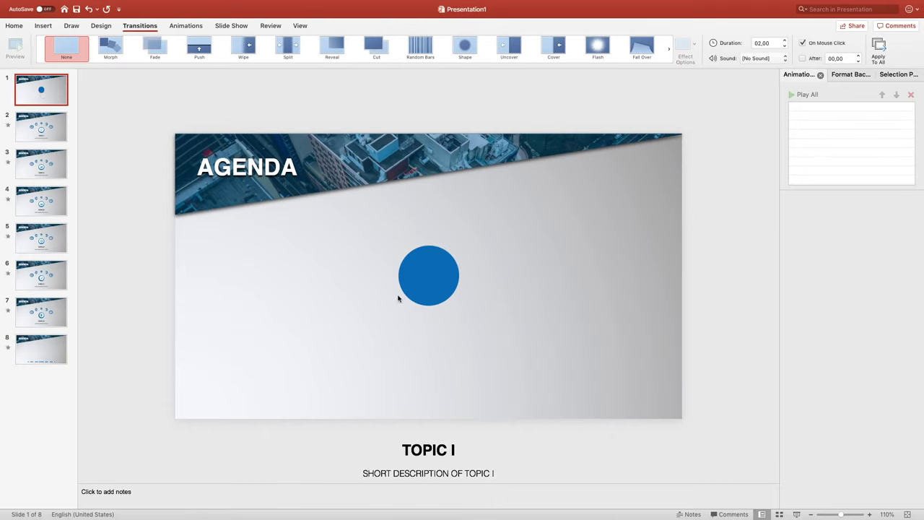
pyautogui.moveTo(371, 222); pyautogui.dragTo(483, 334)
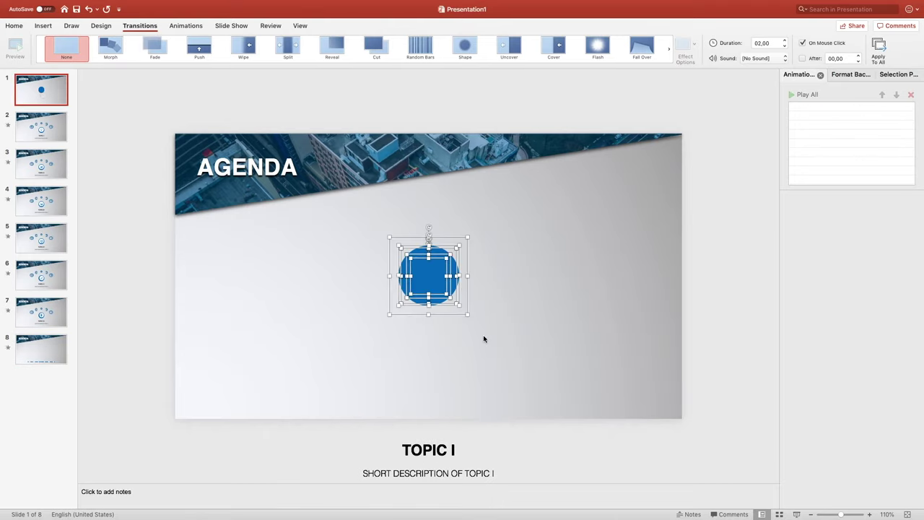
pyautogui.click(182, 25)
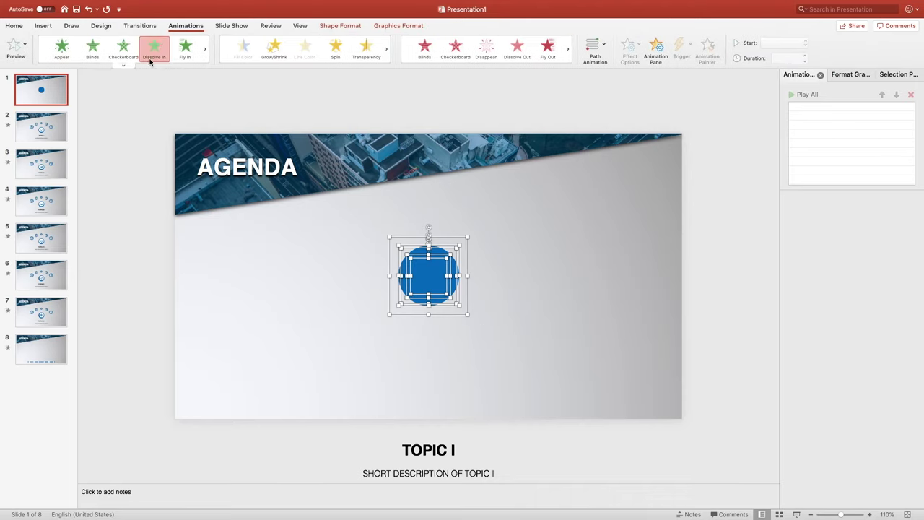
pyautogui.click(150, 61)
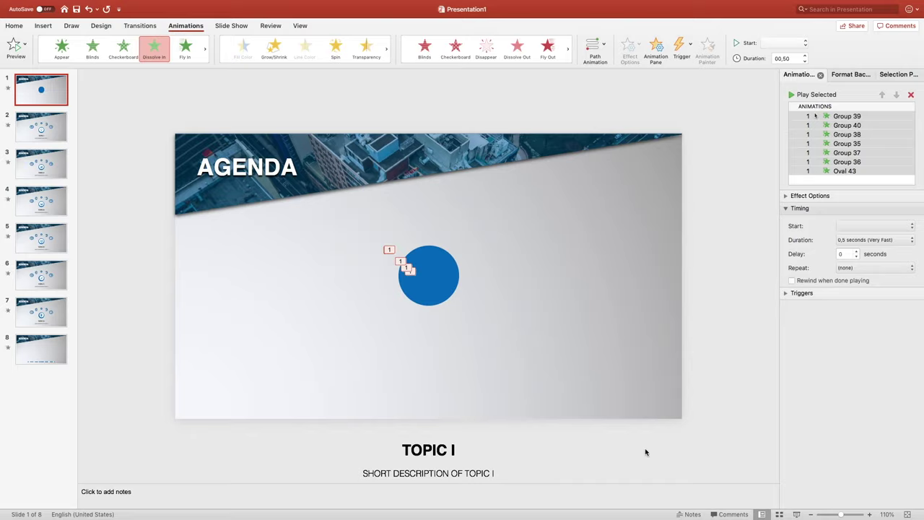
pyautogui.click(796, 514)
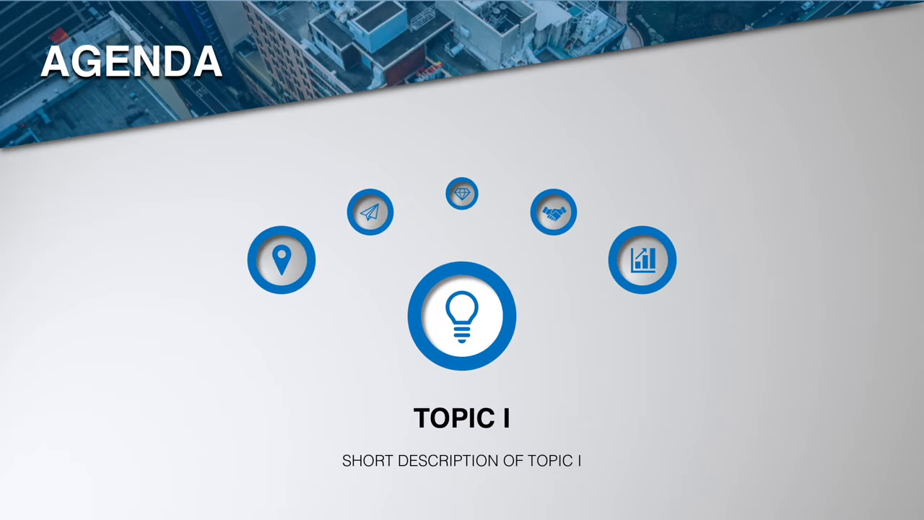
# Advance the show through TOPIC II to TOPIC VI and on to the connected icon row.
pyautogui.press('Right')
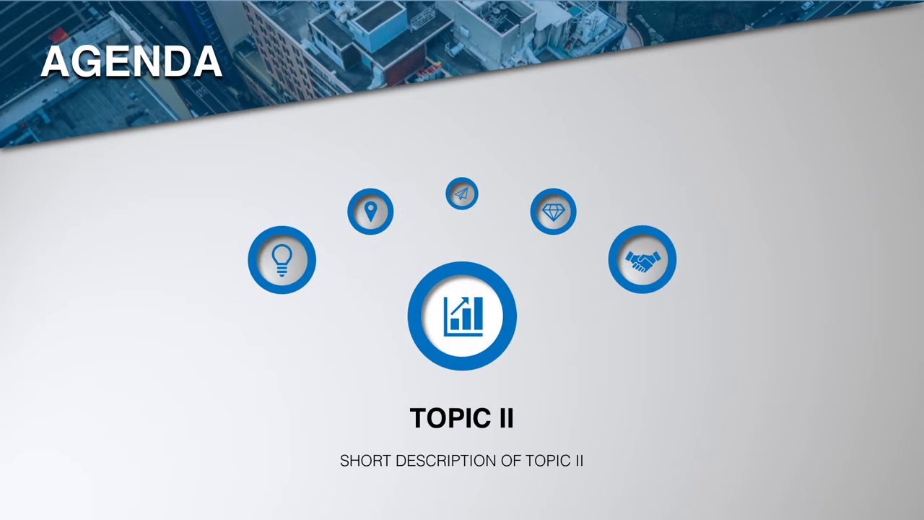
pyautogui.press('Right')
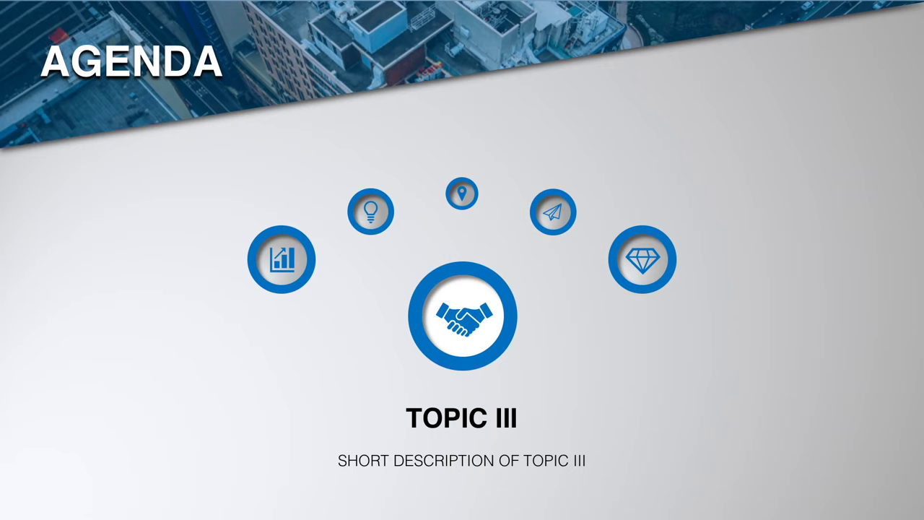
pyautogui.press('Right')
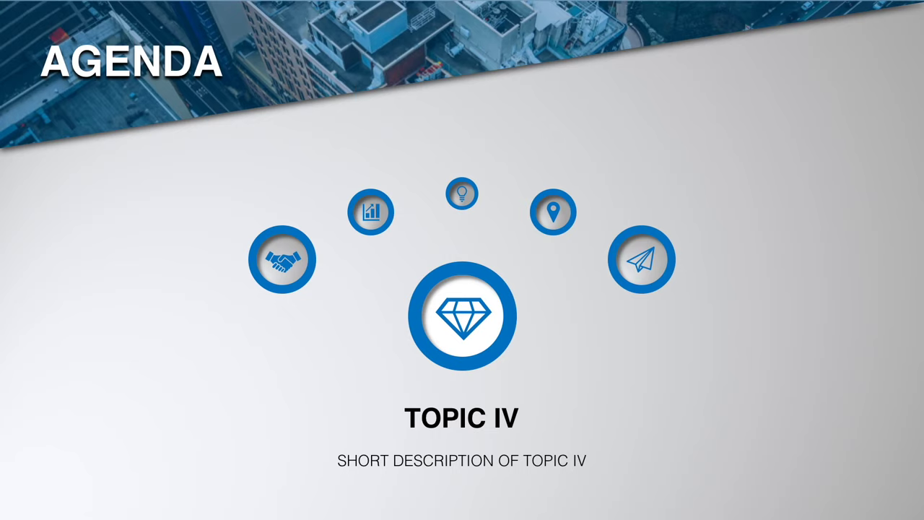
pyautogui.press('Right')
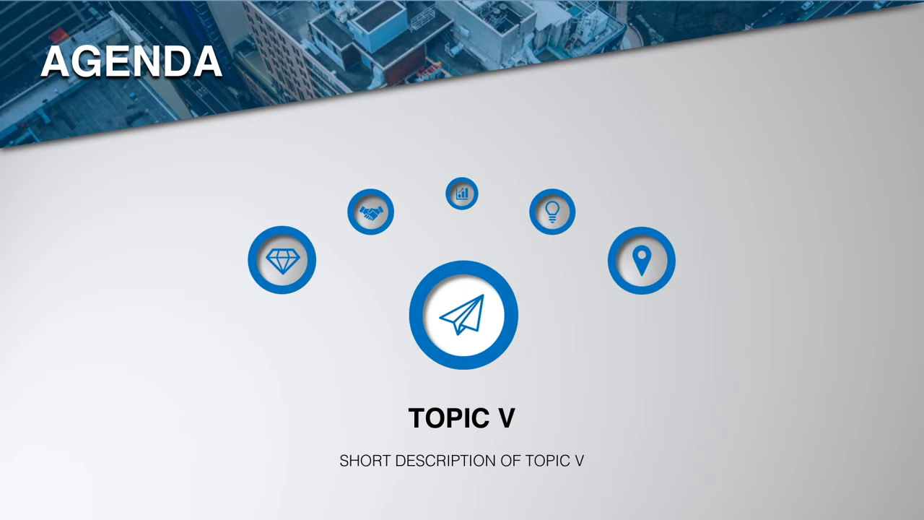
pyautogui.press('Right')
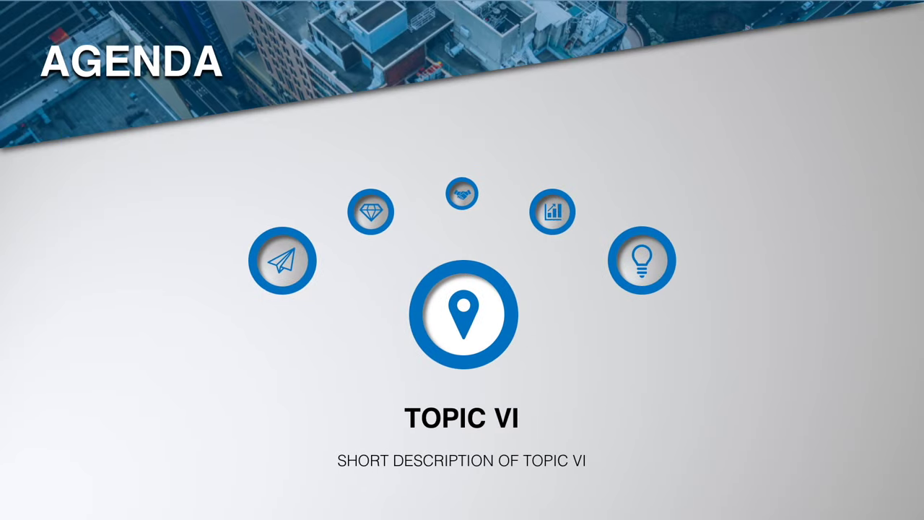
pyautogui.press('Right')
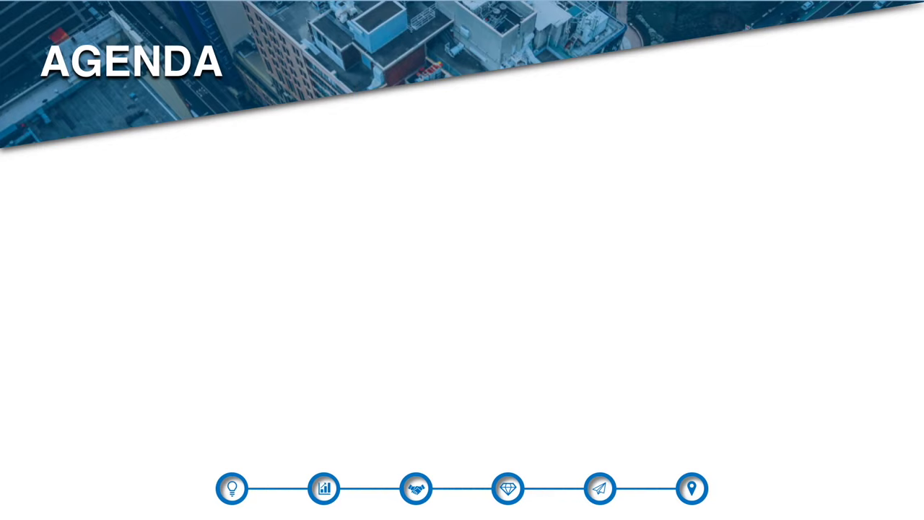